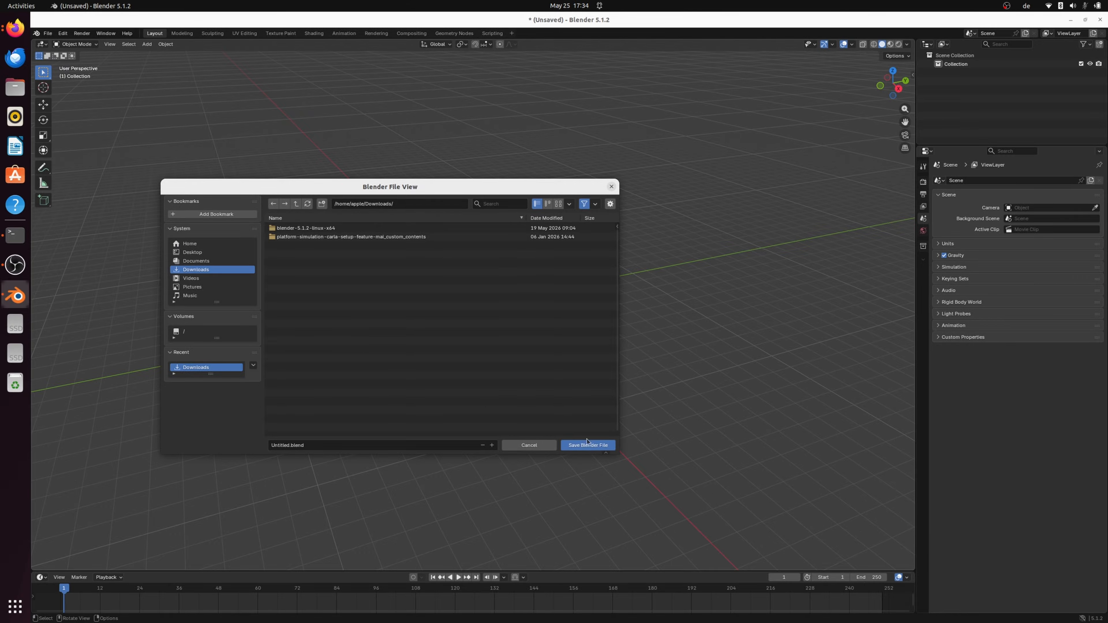
Save the scene in the Downloads folder as escooter.blend.
left_click(354, 445)
key("End")
left_click(598, 447)
middle_click_drag(540, 292, 345, 315)
Switch to Firefox and examine the Tier scooter model page on Sketchfab, from the 3D preview down to the license entry.
left_click(15, 28)
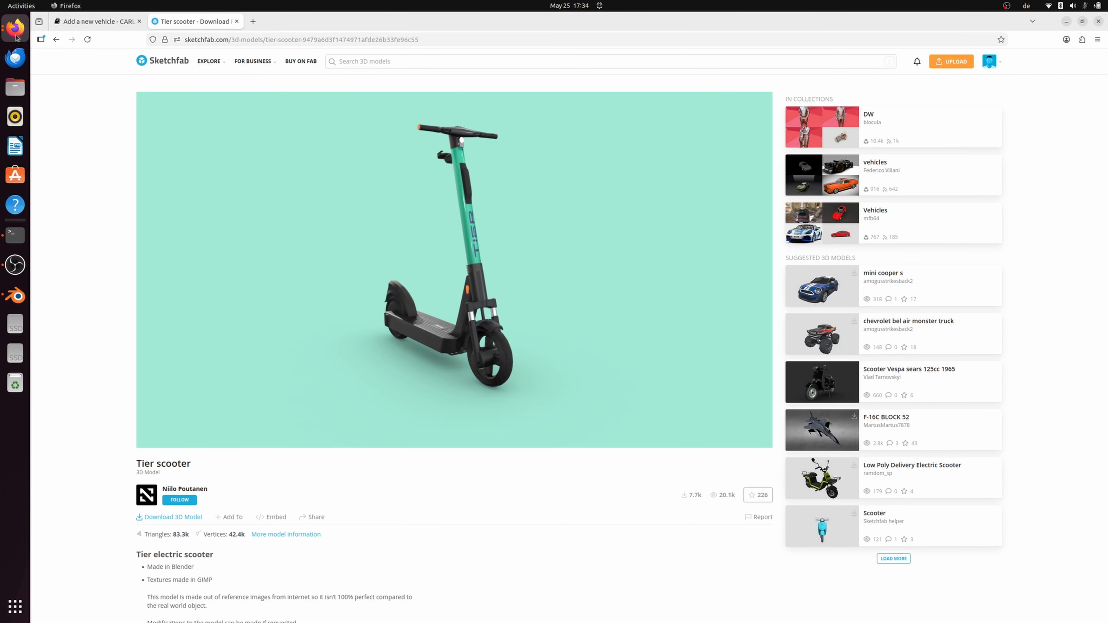
scroll(381, 252, "down", 2)
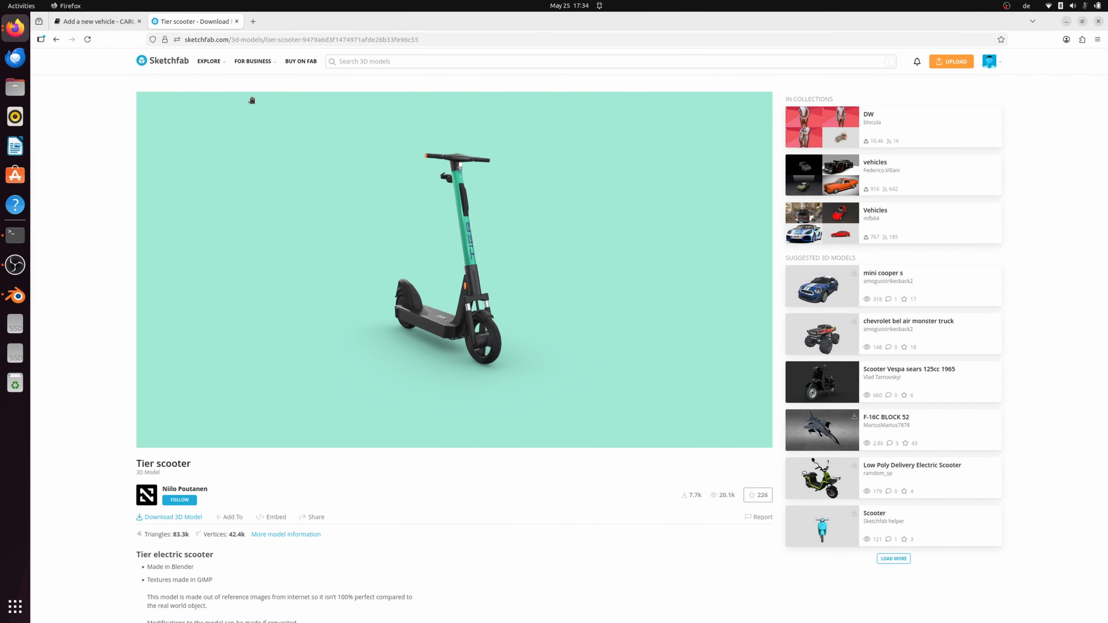
left_click_drag(556, 269, 485, 272)
scroll(803, 271, "down", 3)
scroll(313, 364, "down", 2)
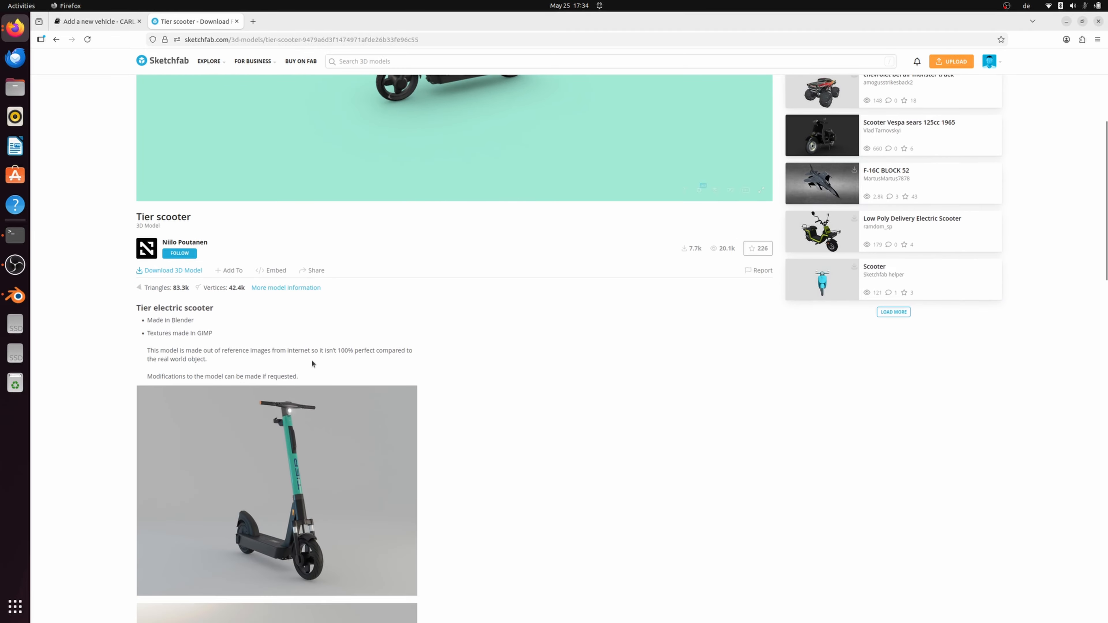
scroll(138, 314, "down", 5)
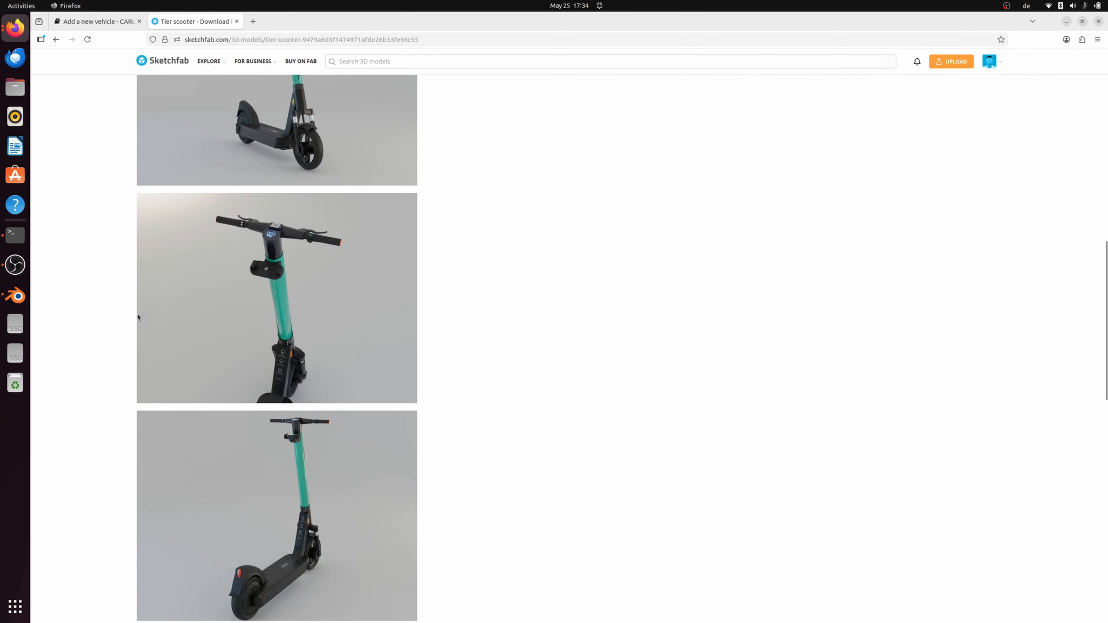
scroll(140, 311, "up", 2)
scroll(133, 328, "down", 12)
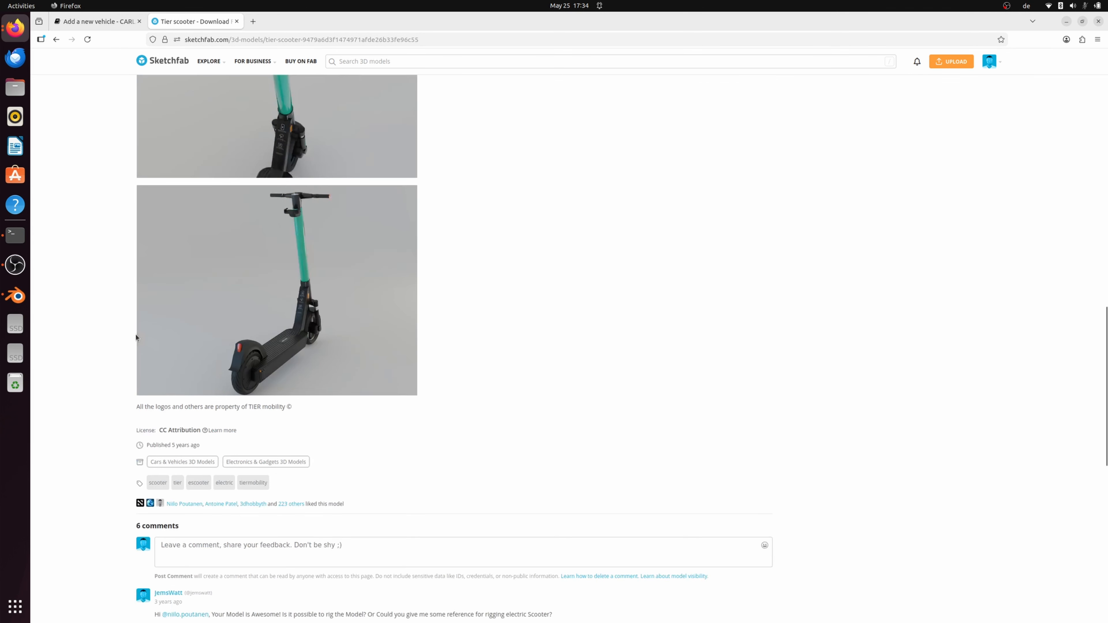
Review the terms of the scooter model's CC Attribution license on Creative Commons, and close that page.
left_click_drag(137, 328, 211, 331)
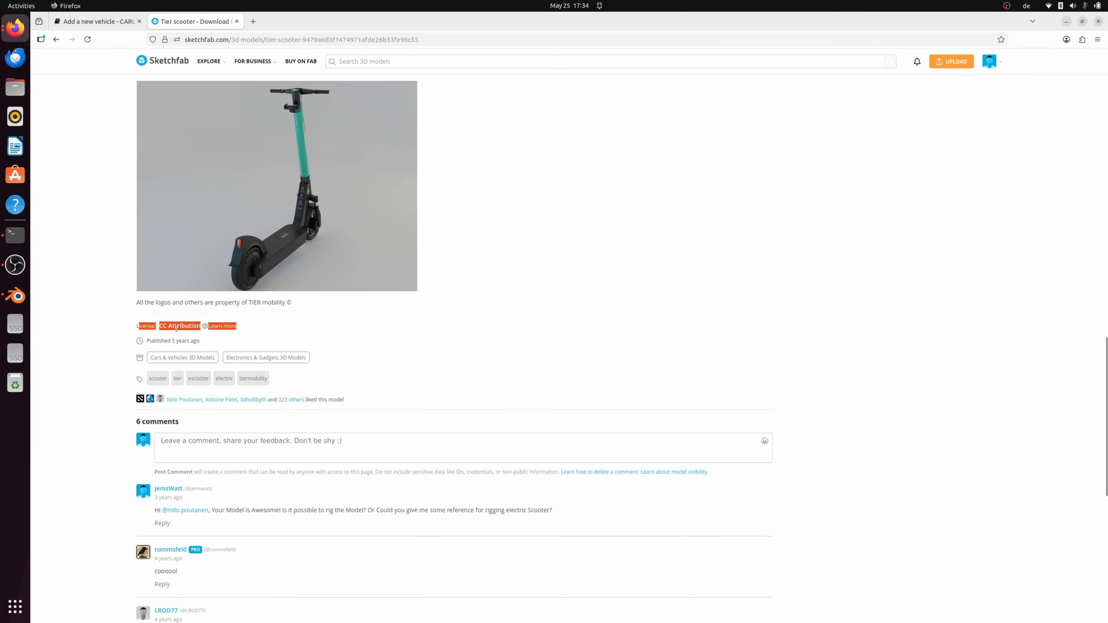
left_click(226, 334)
left_click(221, 326)
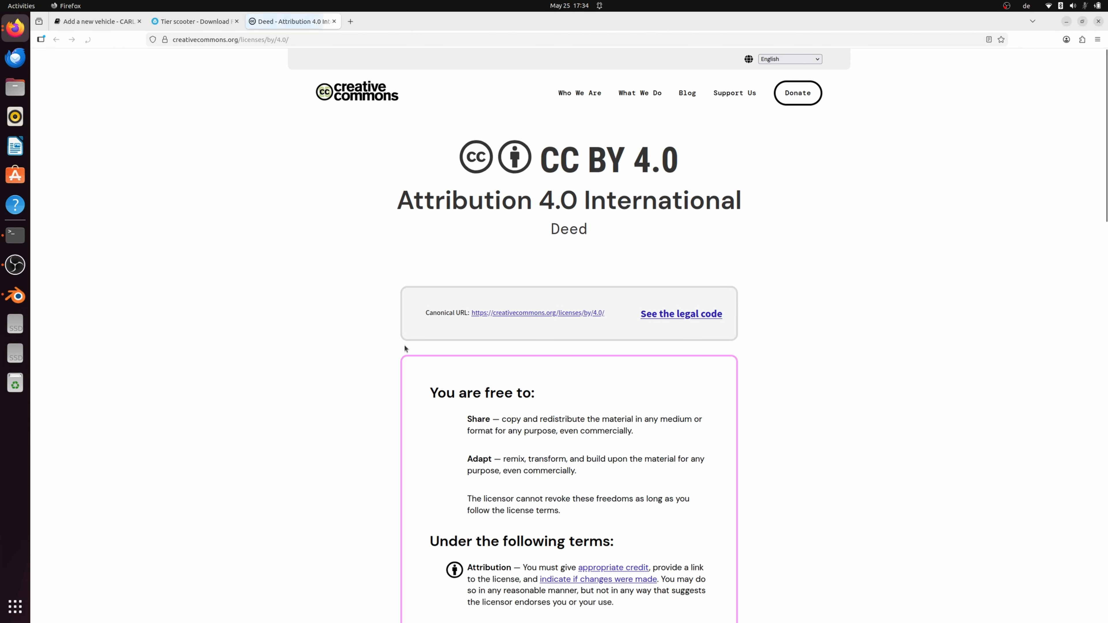
scroll(405, 344, "down", 2)
scroll(480, 375, "down", 3)
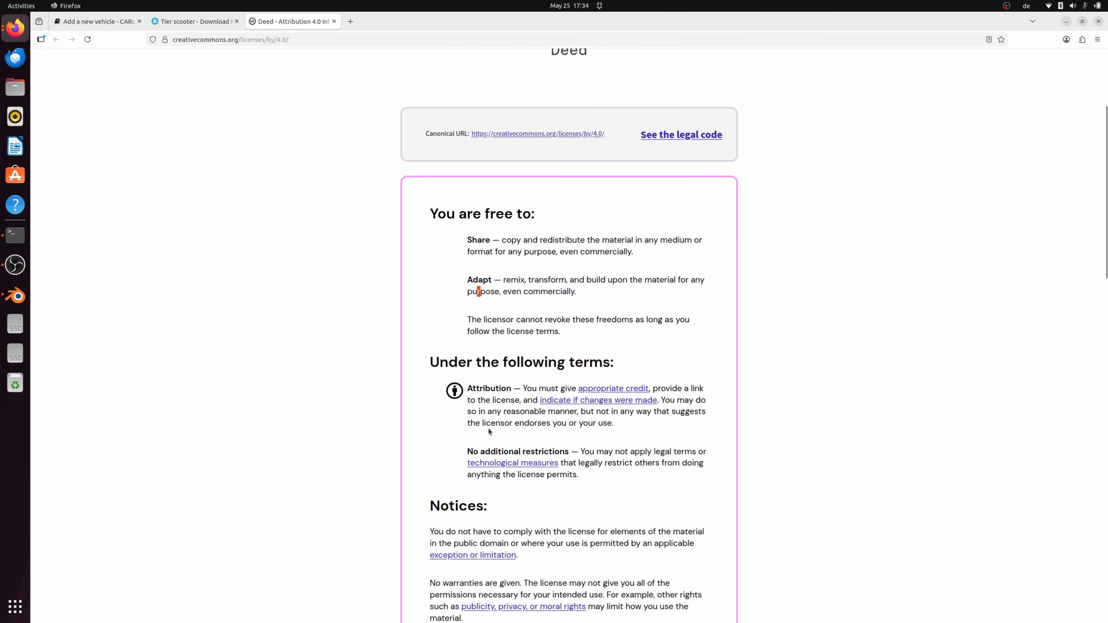
left_click_drag(477, 371, 654, 421)
left_click(654, 420)
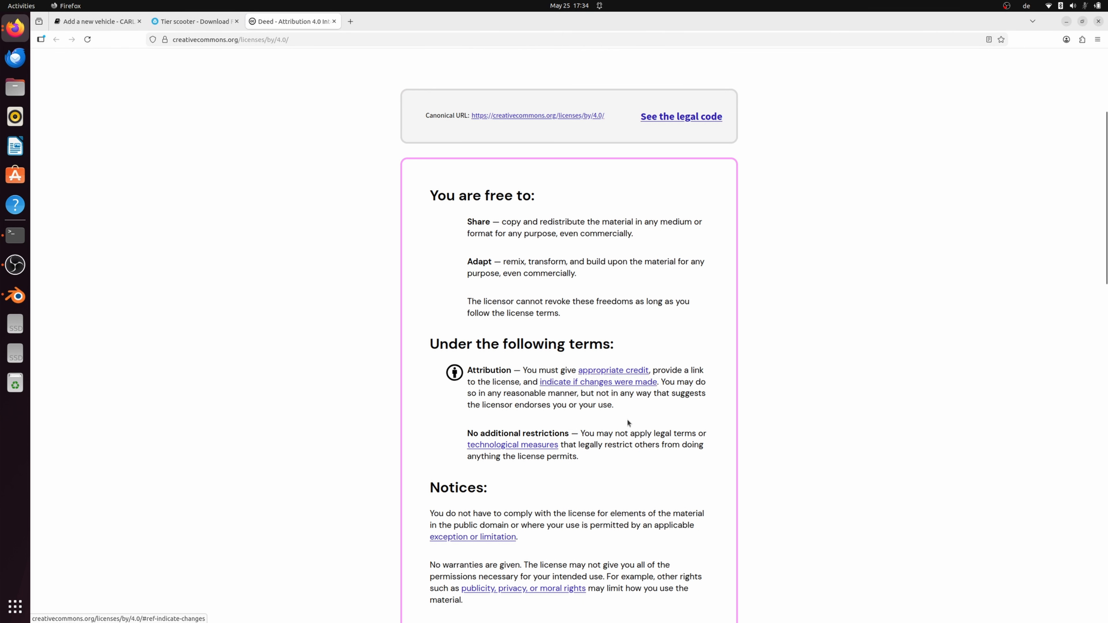
scroll(538, 418, "down", 12)
scroll(537, 418, "up", 5)
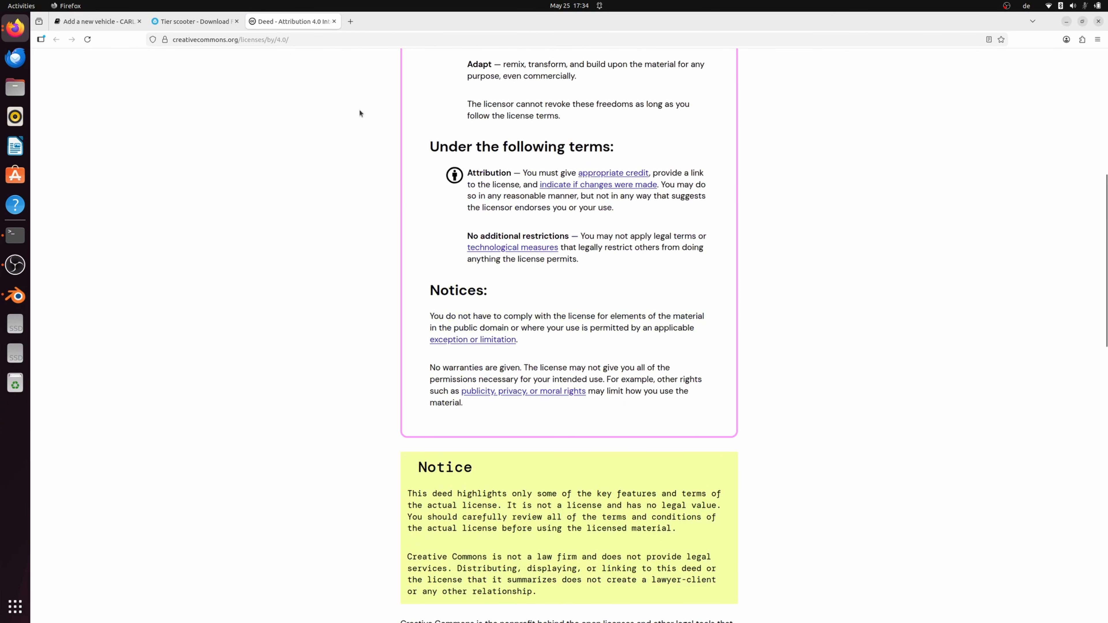
left_click(335, 22)
Download the Tier scooter model in the converted GLB format with 2k textures.
scroll(177, 349, "up", 15)
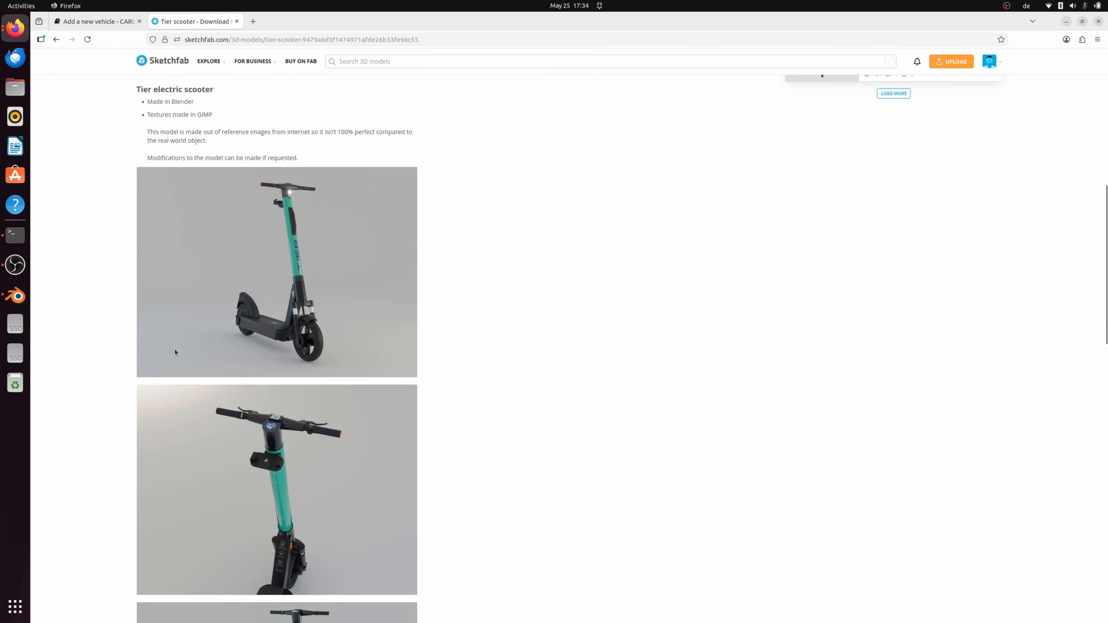
left_click(174, 221)
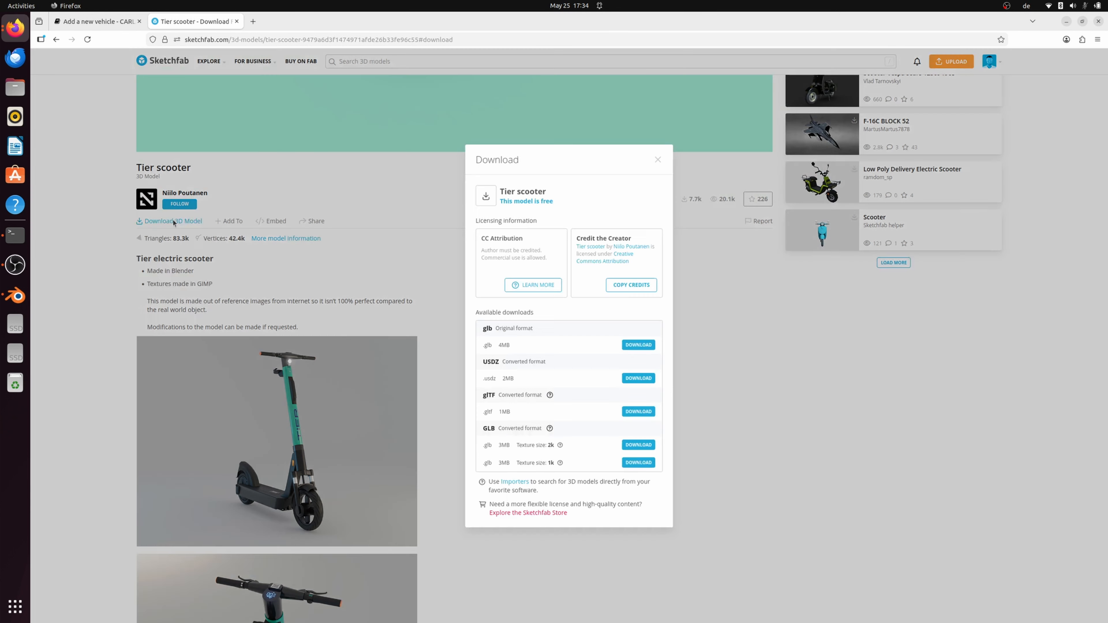
left_click(635, 444)
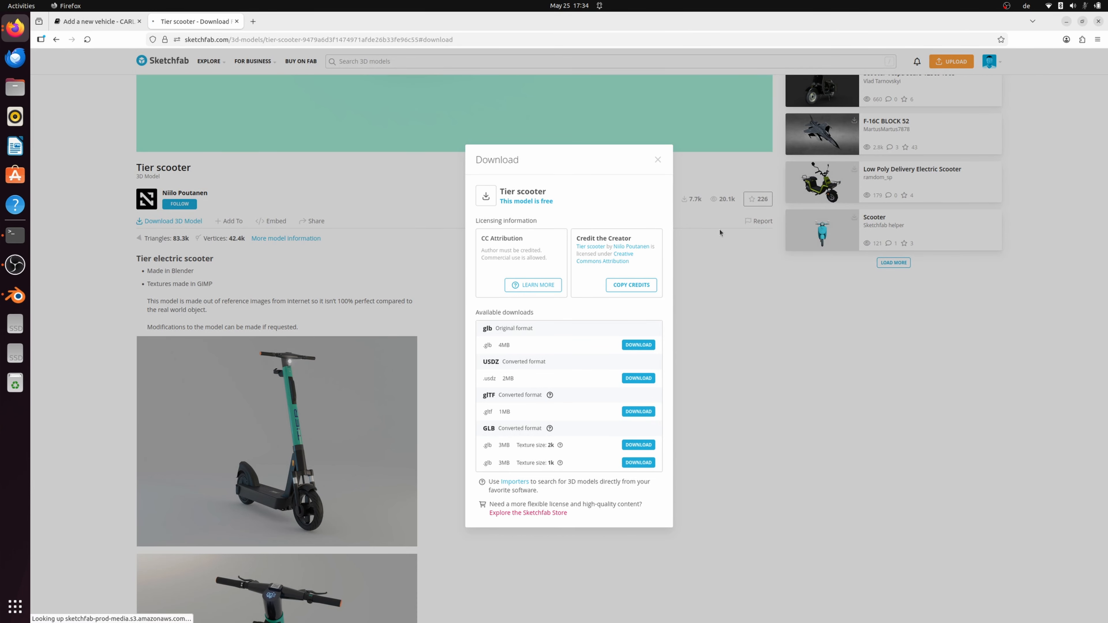
left_click(785, 380)
Switch to Blender and import the downloaded tier_scooter(1).glb file as glTF 2.0.
left_click(15, 296)
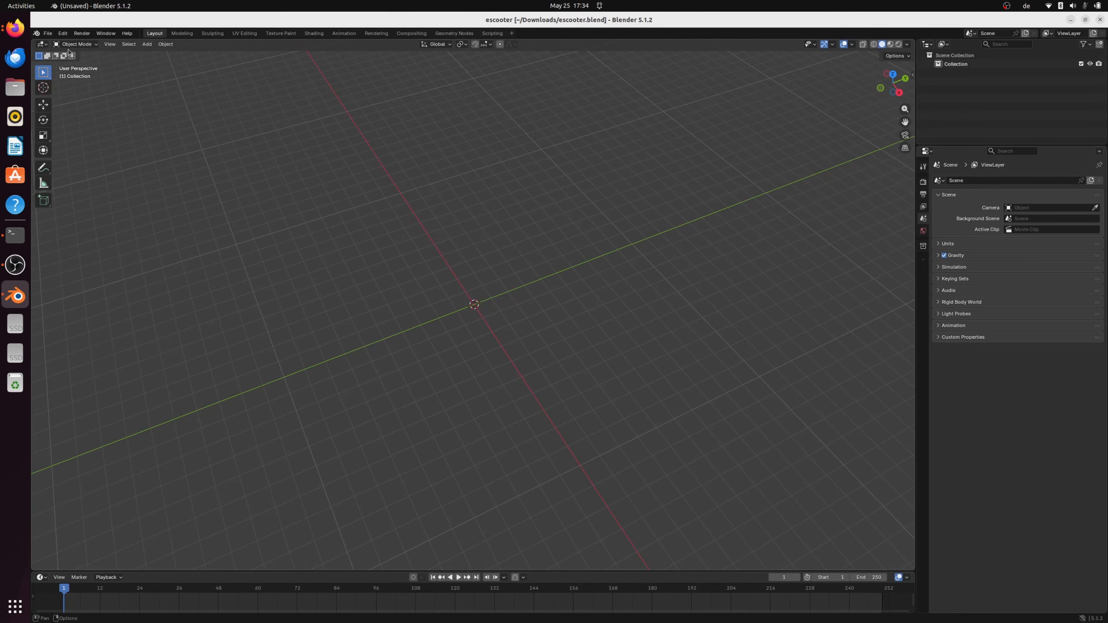
left_click(47, 33)
mouse_move(83, 156)
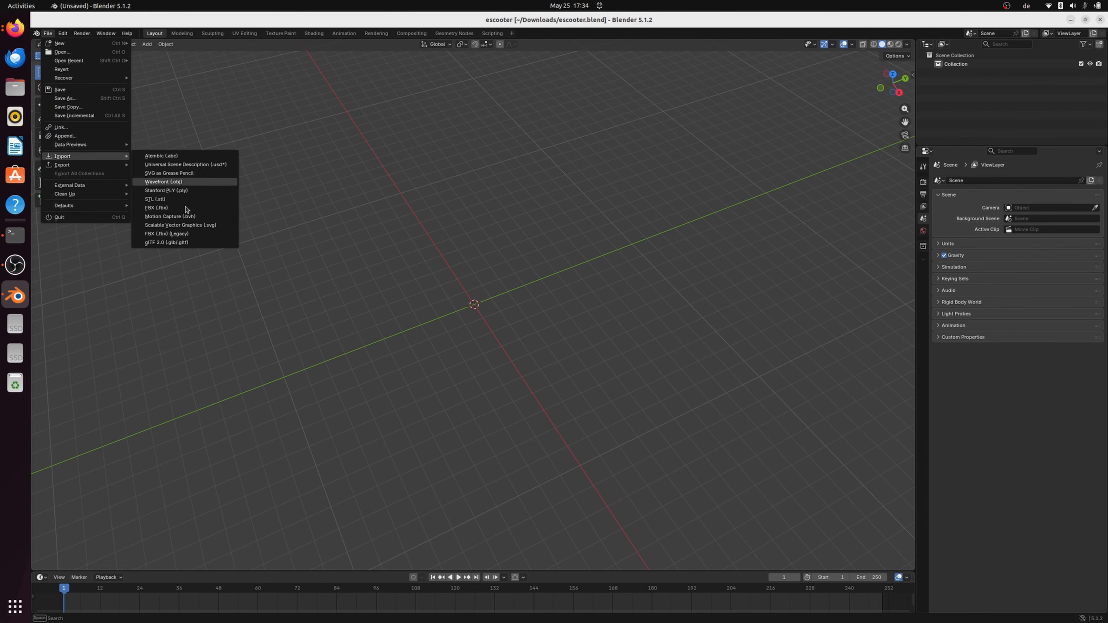
left_click(175, 244)
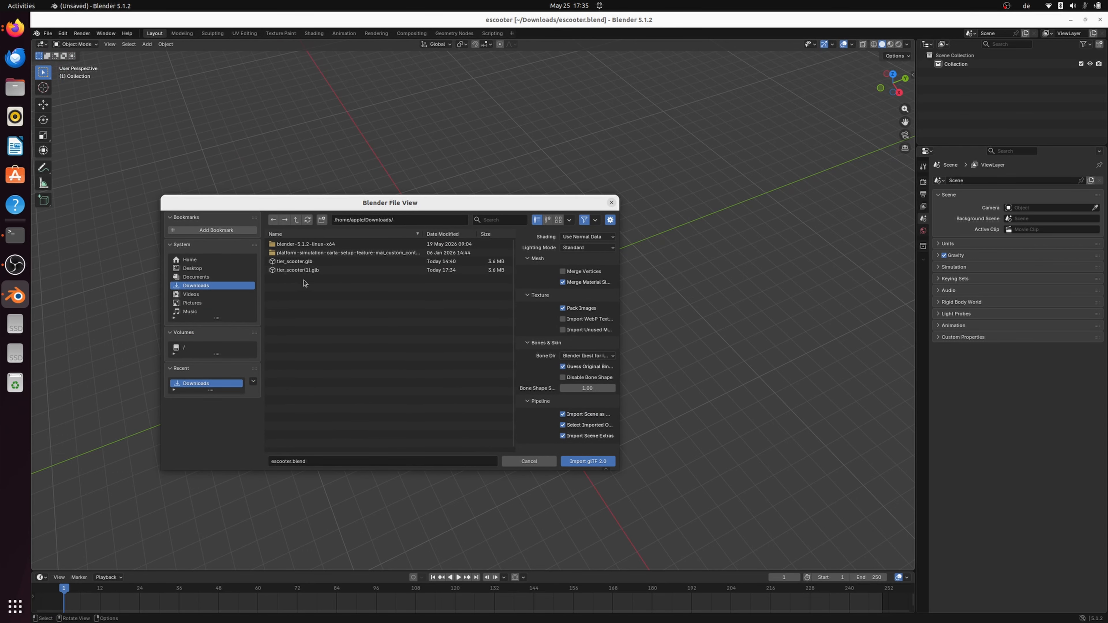
left_click(310, 271)
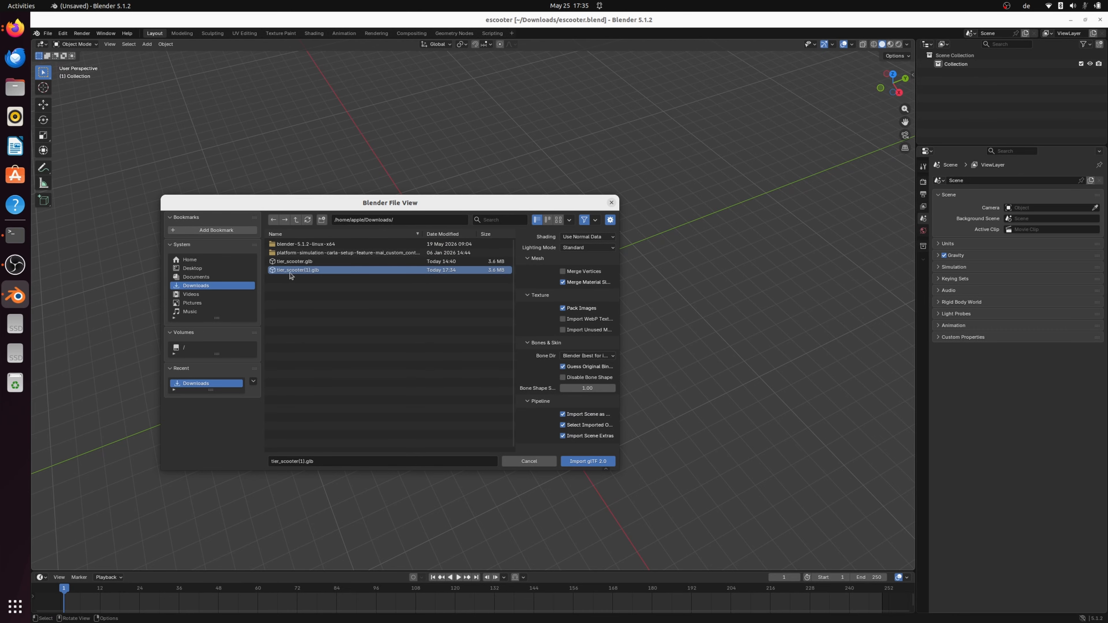
left_click(592, 462)
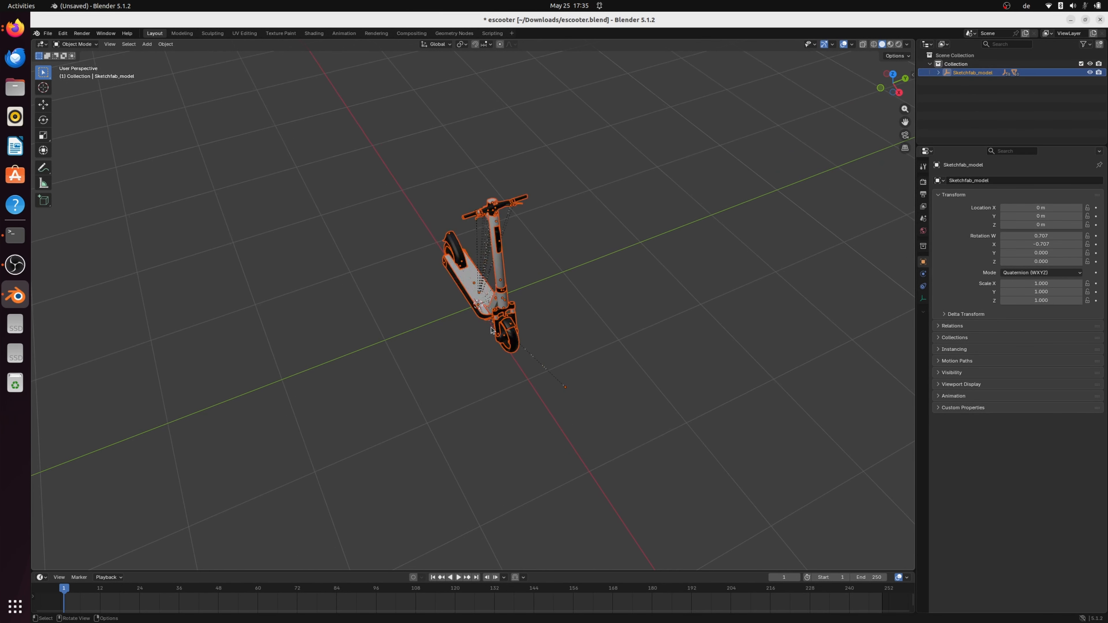
Inspect the imported scooter from several angles and in the front orthographic view.
middle_click_drag(495, 412, 557, 379)
left_click(560, 339)
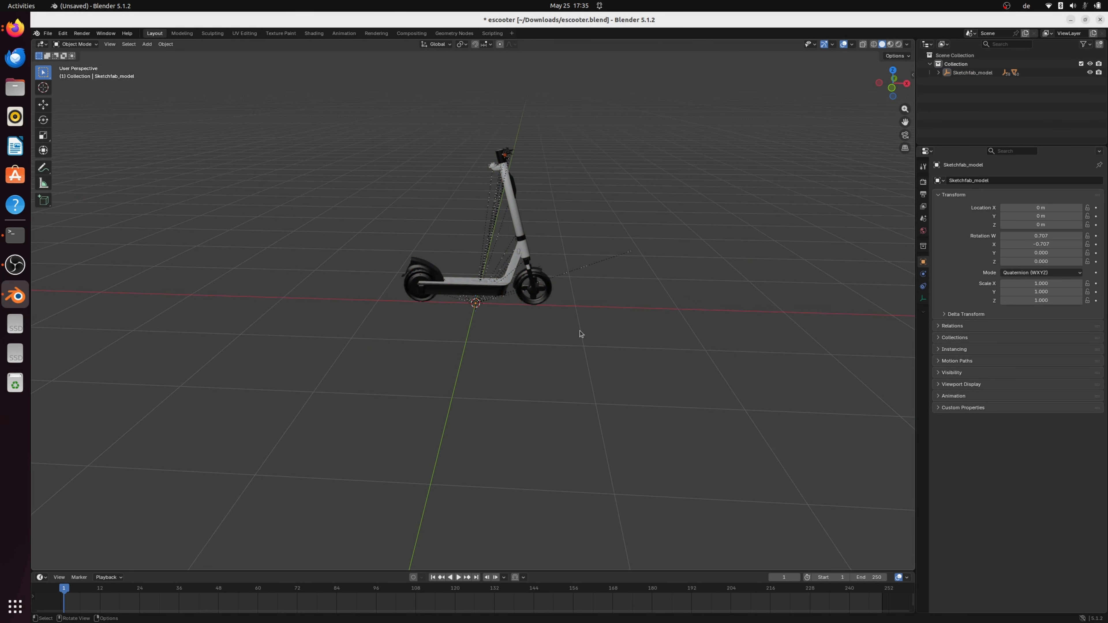
middle_click_drag(582, 332, 507, 347)
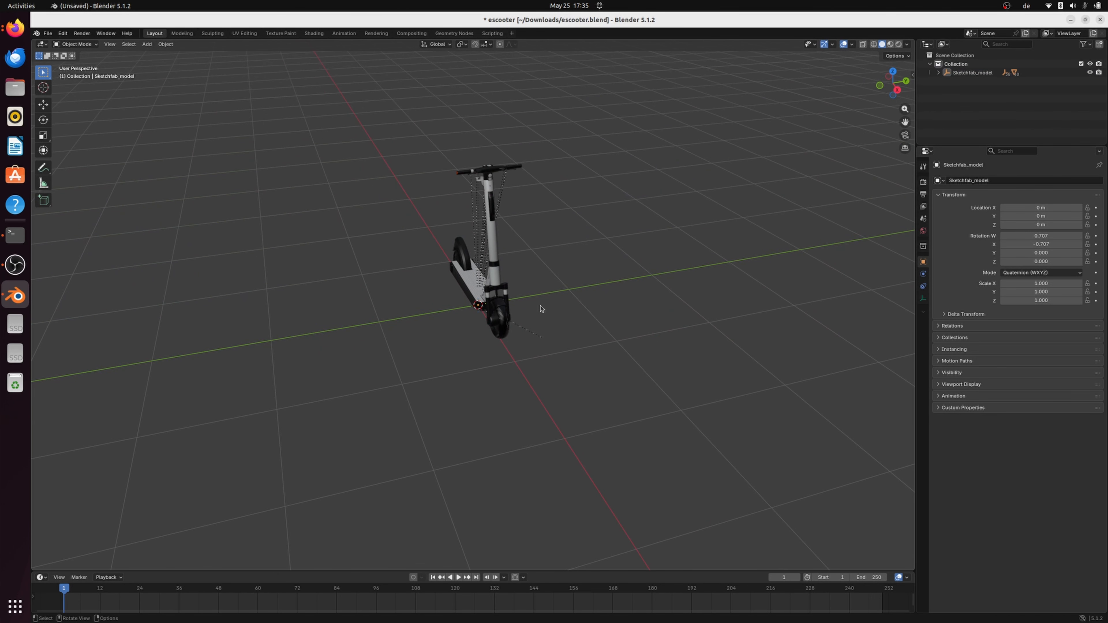
middle_click_drag(541, 308, 585, 311)
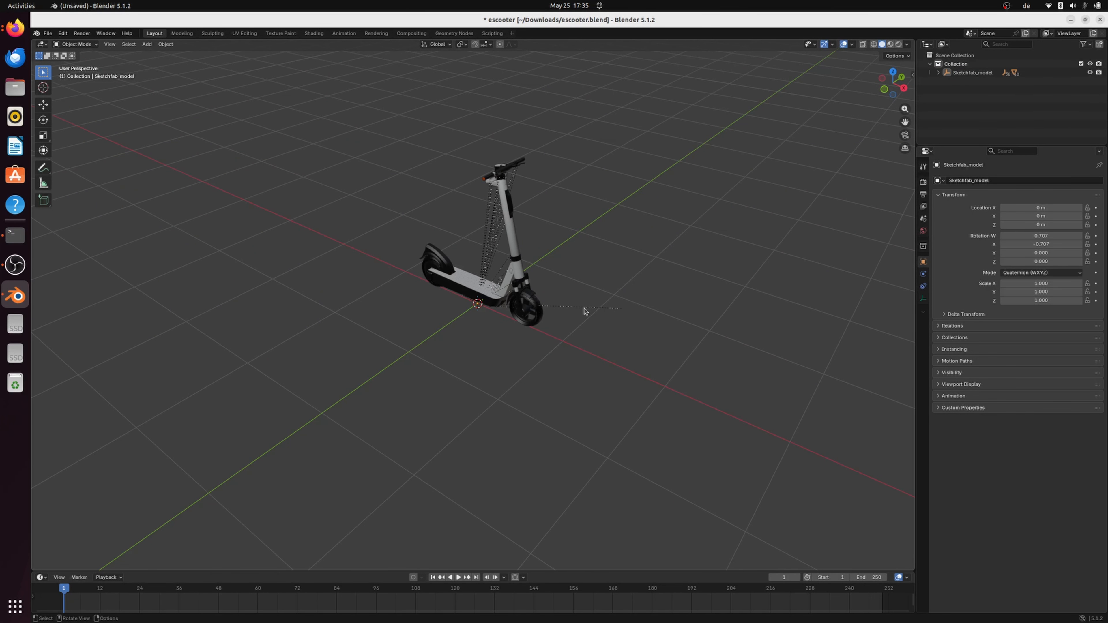
left_click(884, 89)
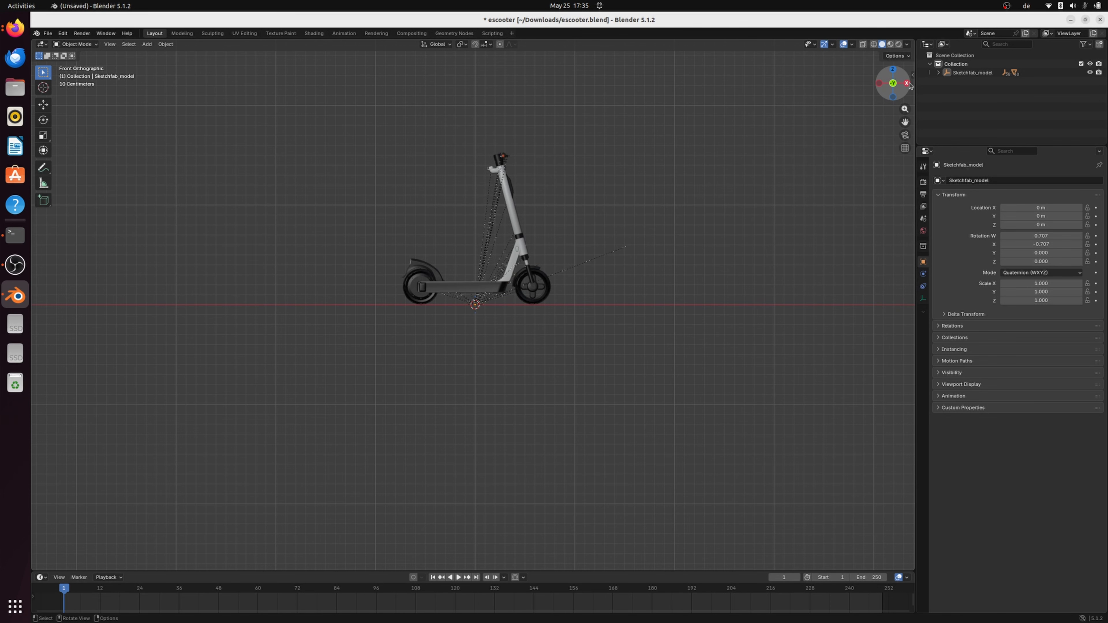
scroll(495, 324, "up", 1)
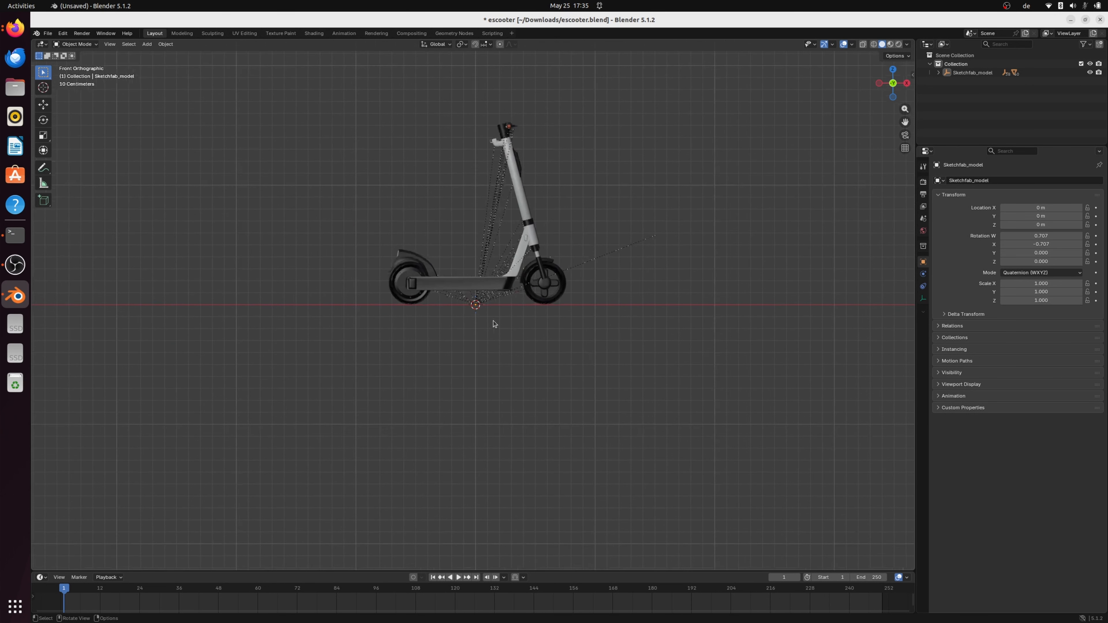
scroll(495, 323, "up", 3)
scroll(627, 282, "down", 3)
key("n")
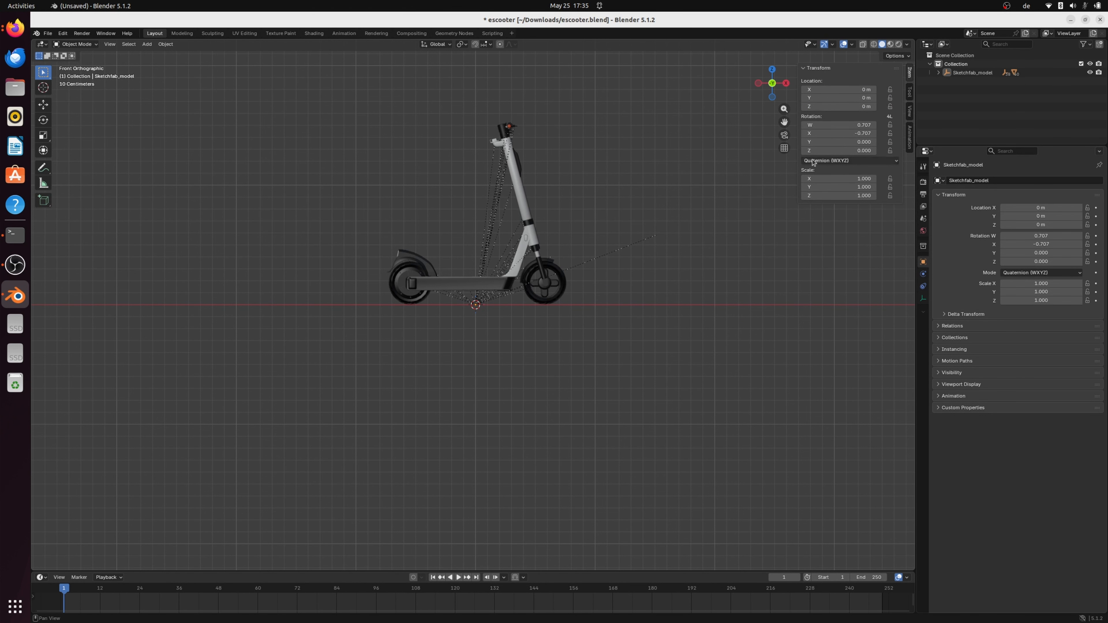
key("n")
scroll(667, 239, "up", 2)
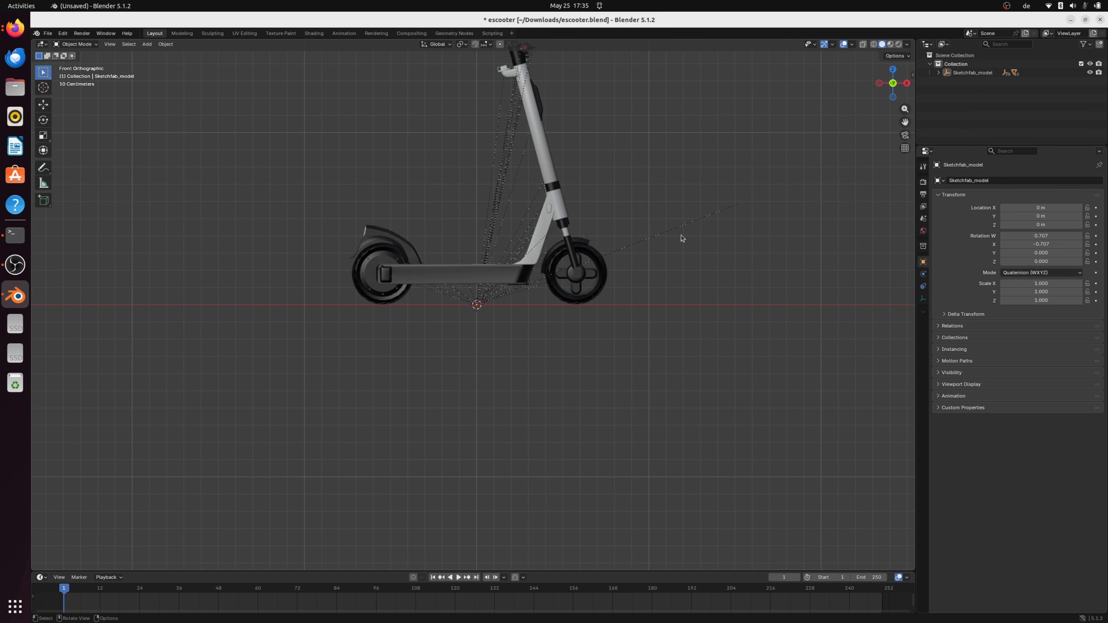
scroll(680, 240, "down", 2)
Enlarge the outliner and expand the Sketchfab_model hierarchy to list the objects under GLTF_SceneRootNode.
left_click(939, 73)
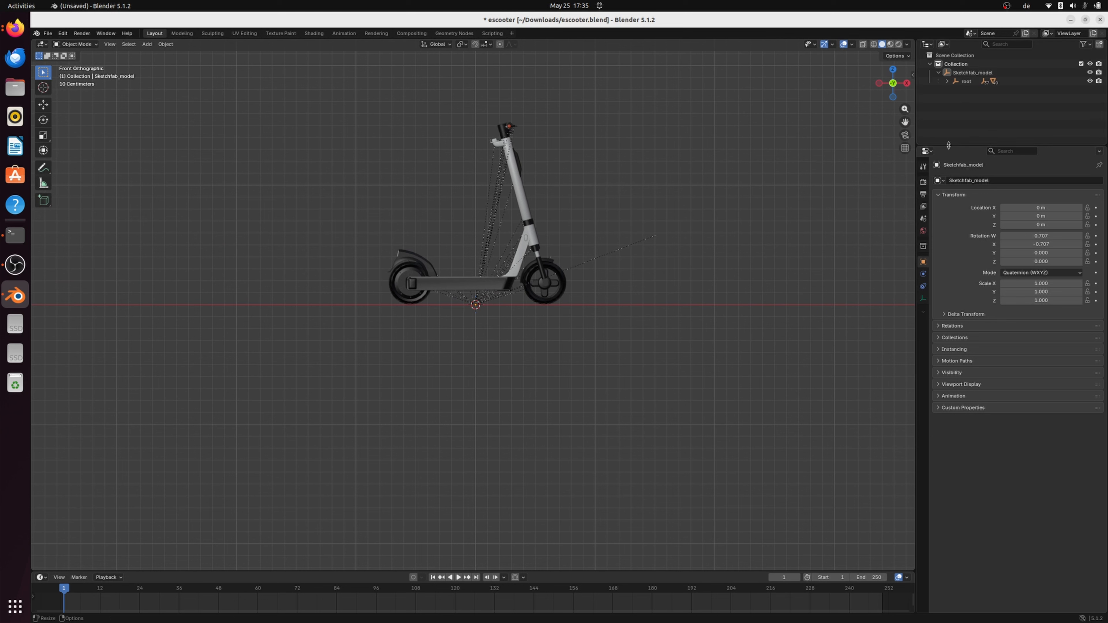
left_click_drag(947, 145, 966, 321)
left_click(947, 81)
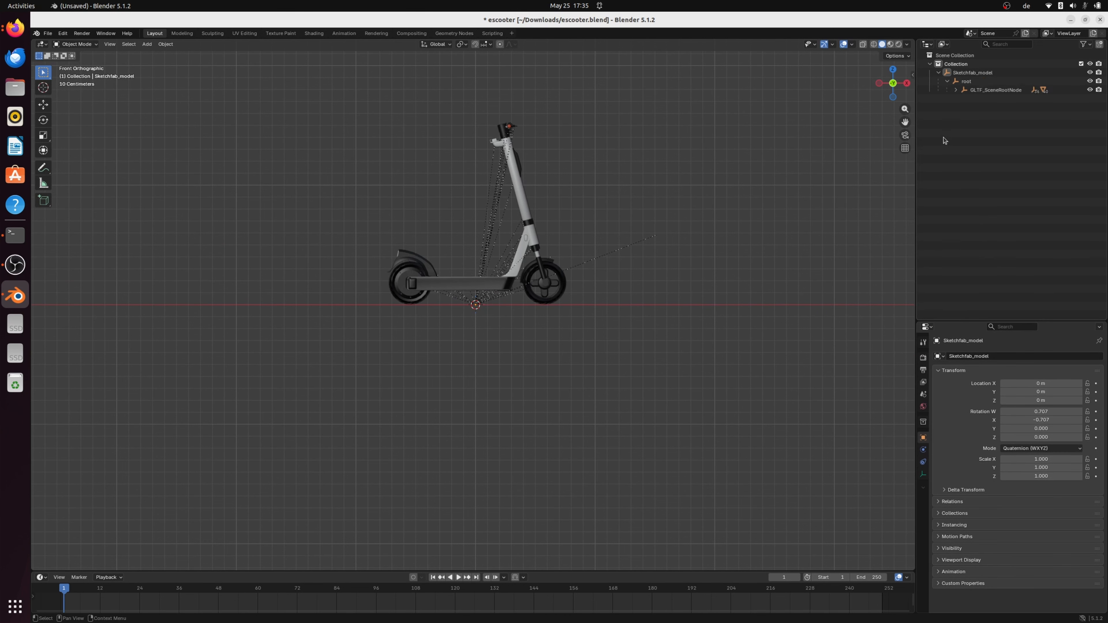
left_click(955, 91)
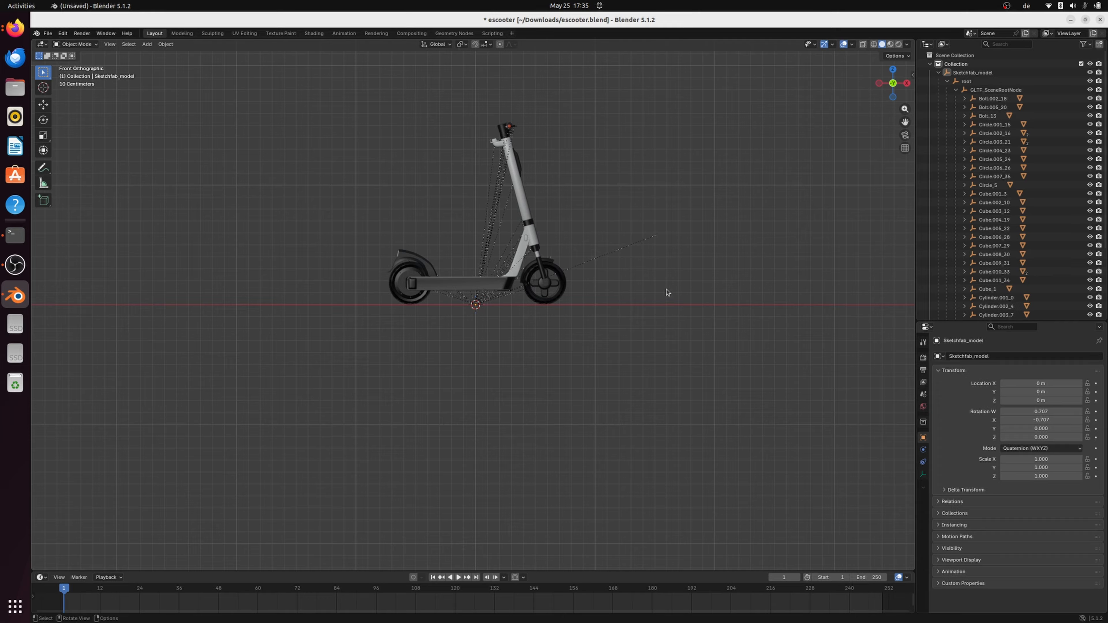
Clear the parents of all objects in the scene while keeping their transformations, and deselect everything.
key("a")
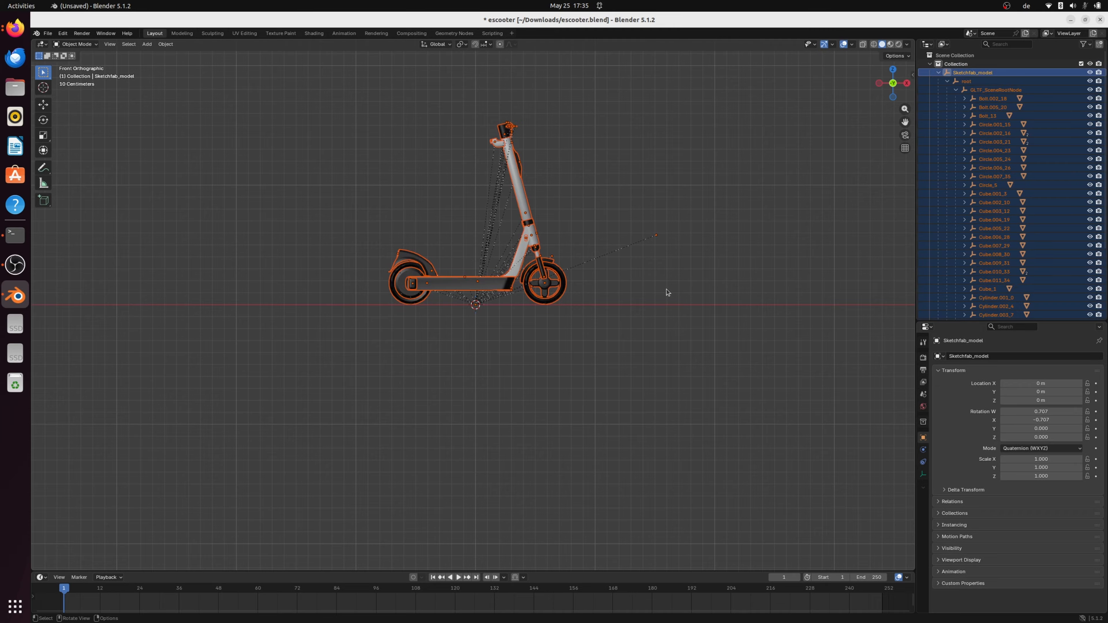
key("alt")
key("alt+p")
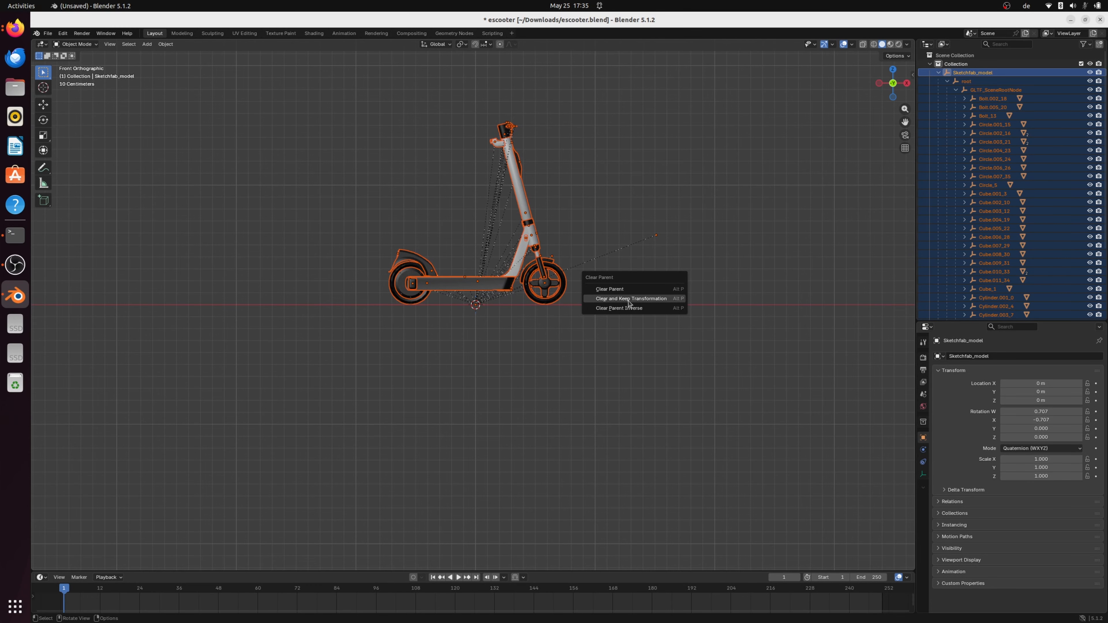
left_click(656, 299)
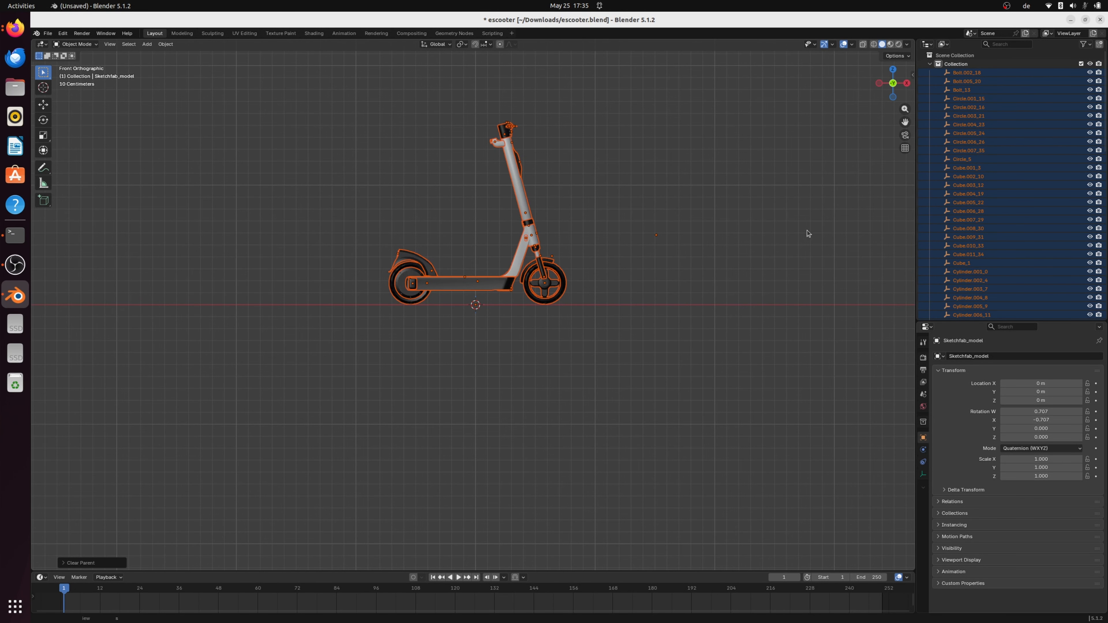
left_click(613, 237)
Delete the run of leftover empties from Bolt.002_18 through Cylinder.009_32.
scroll(609, 237, "up", 2)
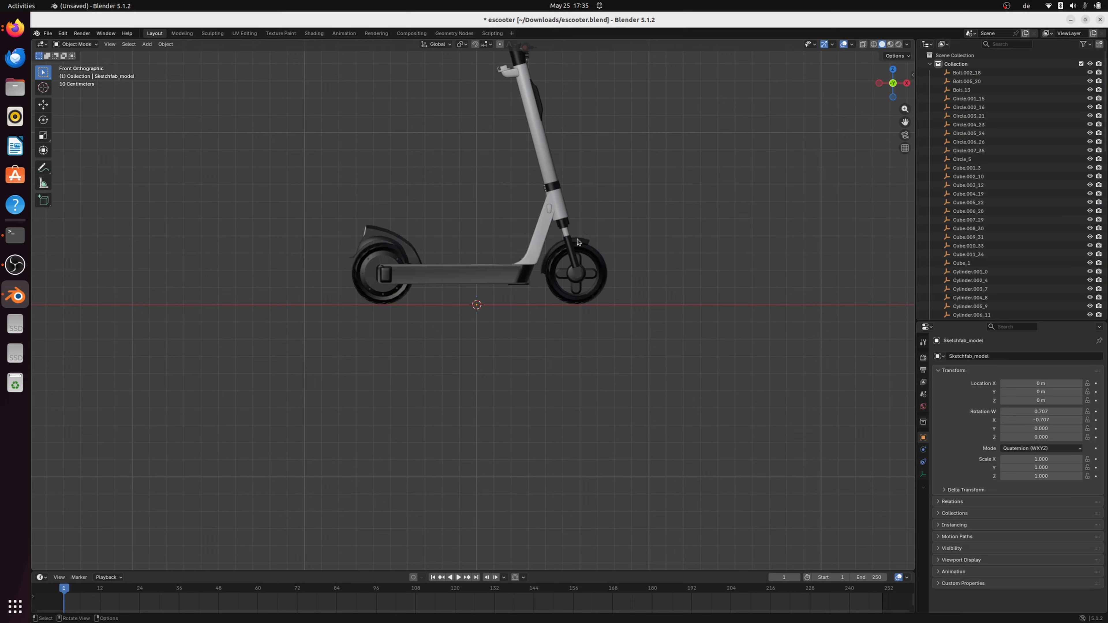
left_click(562, 223)
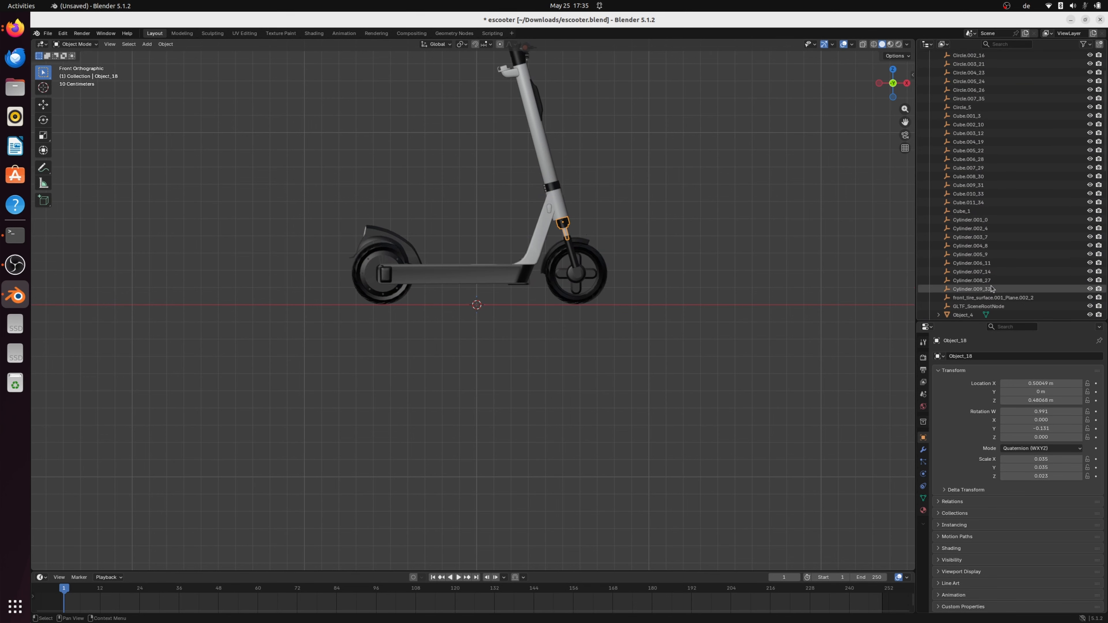
left_click(976, 74)
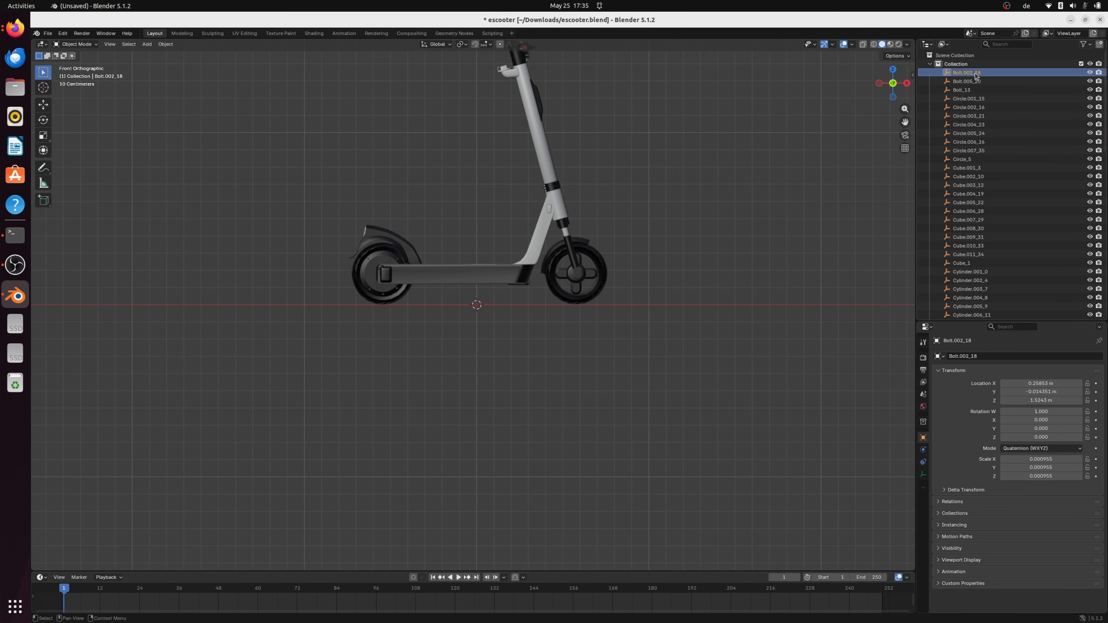
left_click(971, 81)
left_click(972, 74)
scroll(977, 257, "down", 3)
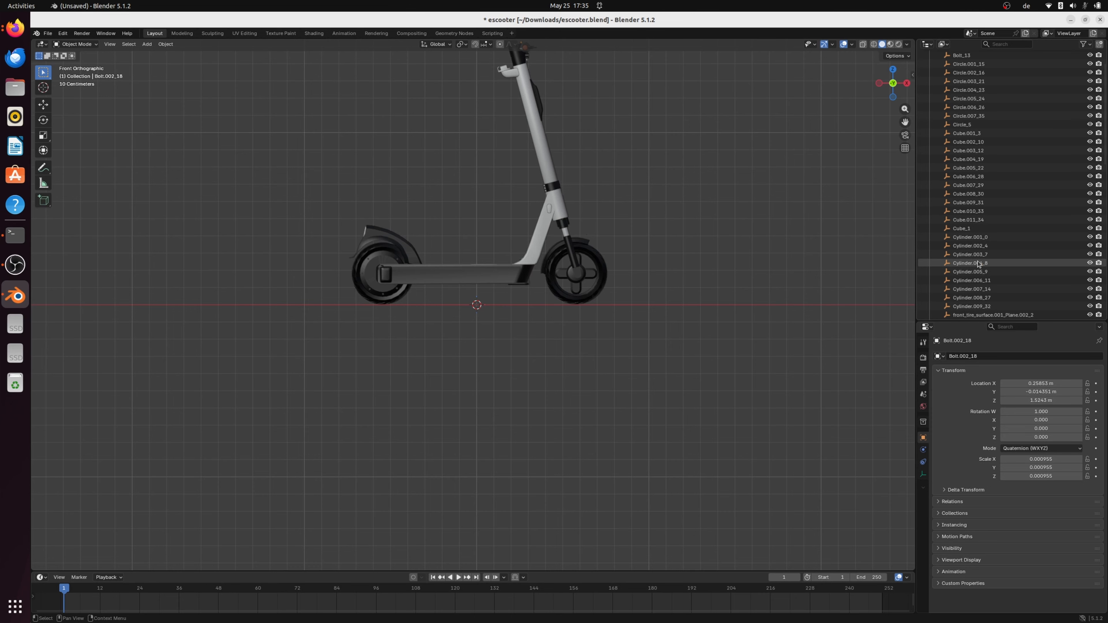
scroll(979, 264, "up", 3)
scroll(978, 266, "down", 2)
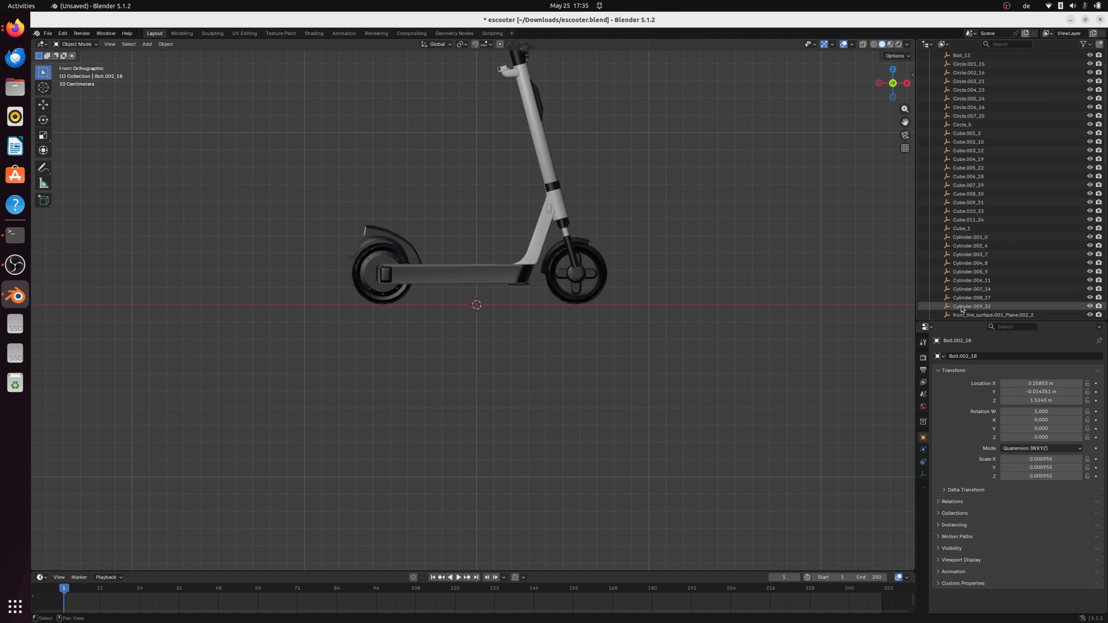
left_click(963, 309, "shift")
scroll(964, 307, "down", 3)
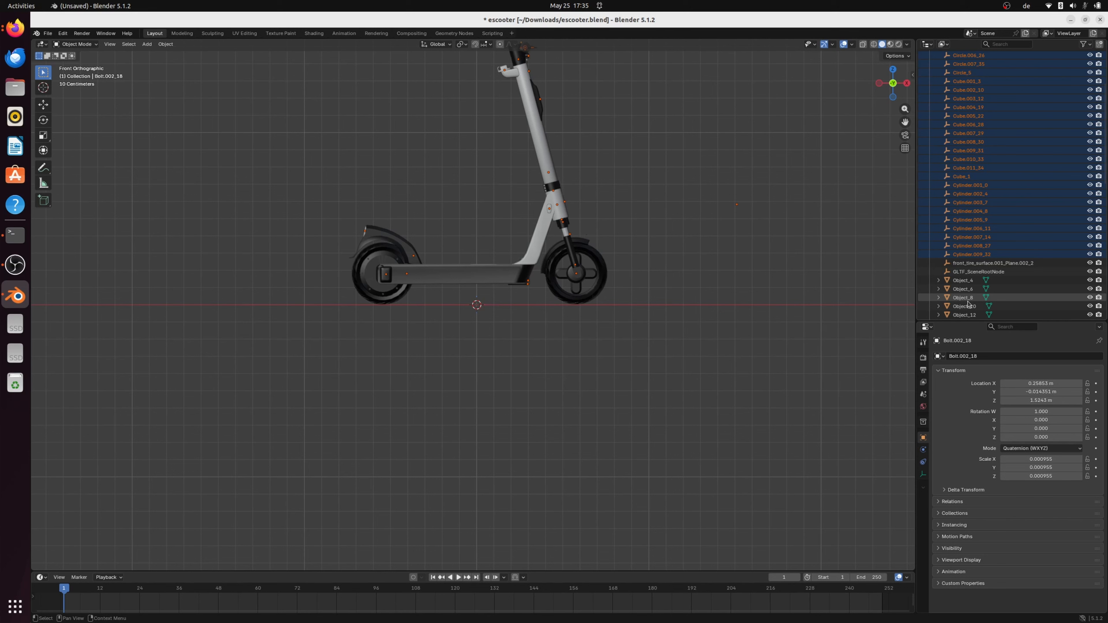
key("Delete")
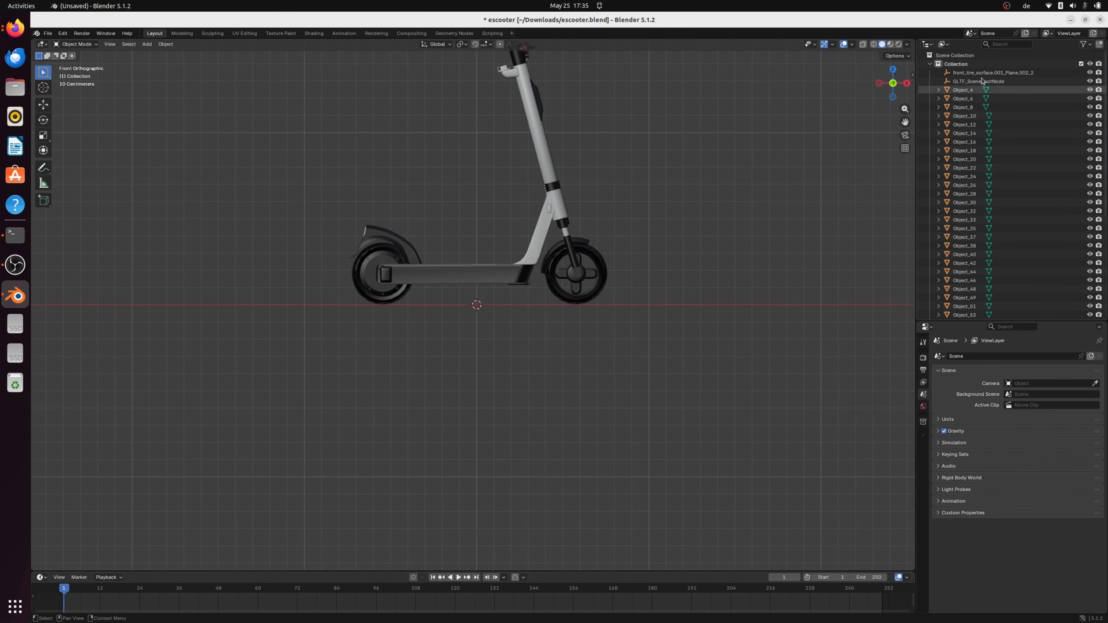
Delete the empties front_tire_surface.001_Plane.002_2 and GLTF_SceneRootNode.
left_click(983, 80)
left_click(980, 73, "shift")
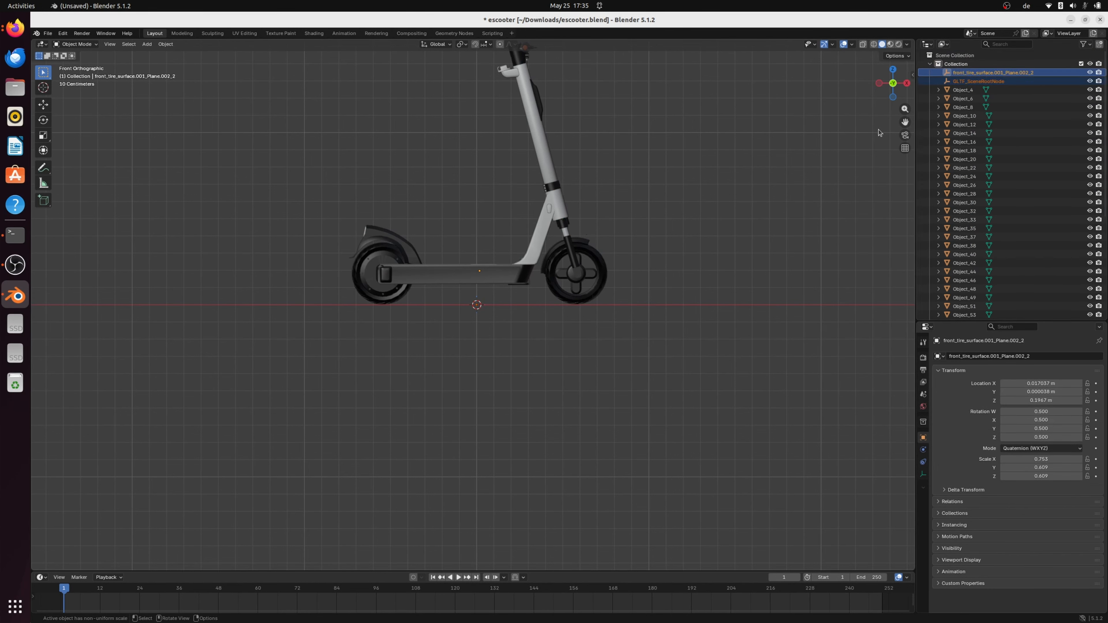
key("Delete")
Delete the remaining empties Plane.001_17, Plane.002_25, Plane_6, root and Sketchfab_model, leaving only the mesh objects.
scroll(967, 306, "down", 5)
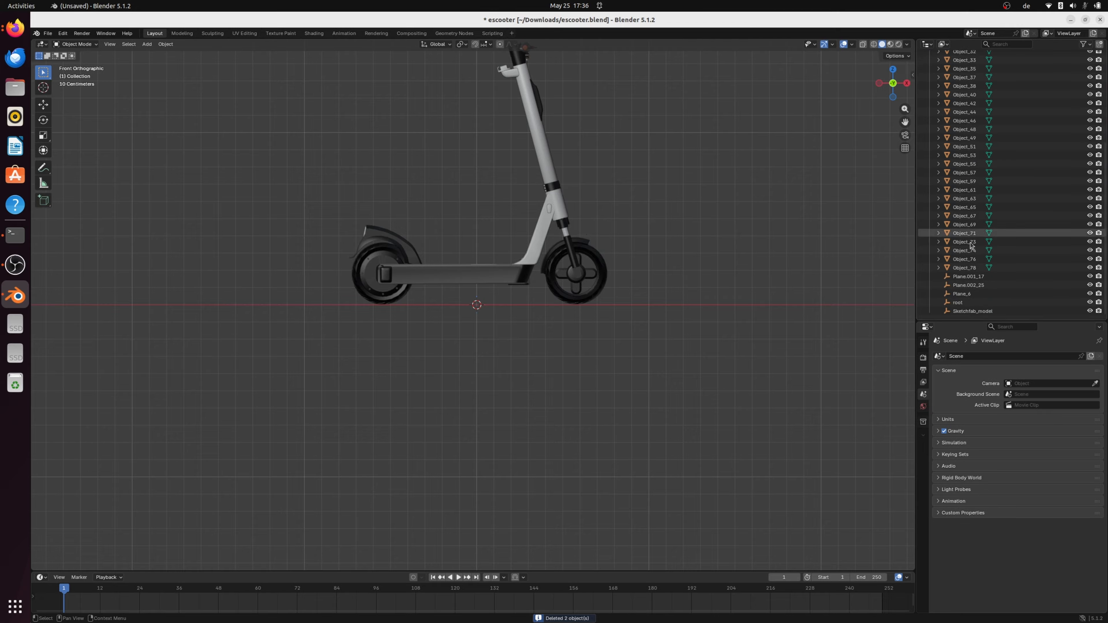
left_click(973, 311)
left_click(968, 276, "ctrl")
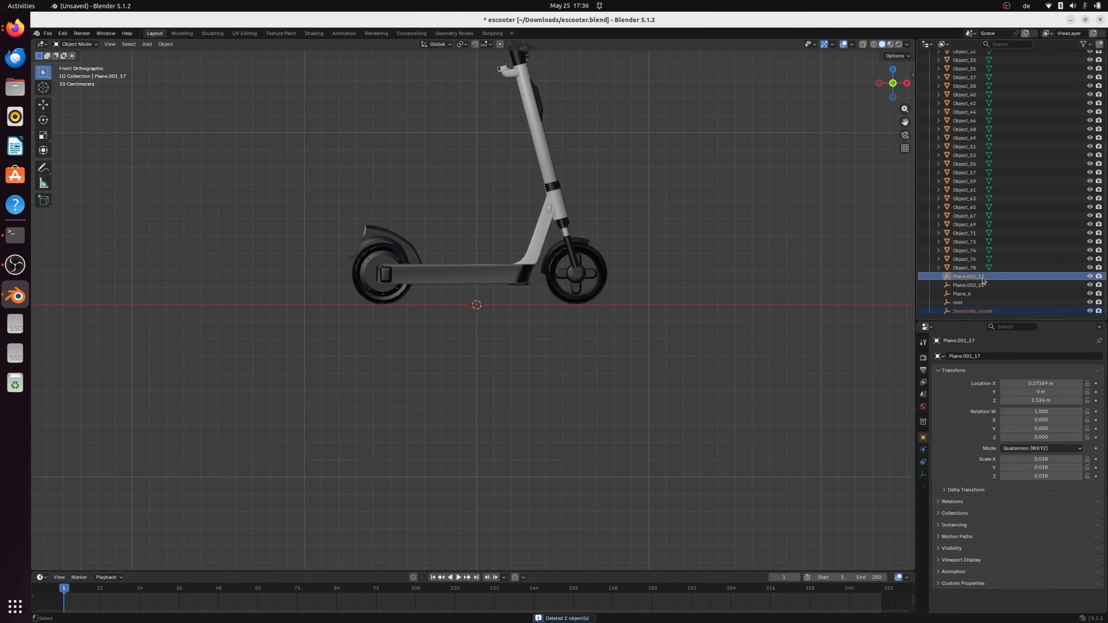
left_click(968, 286, "ctrl")
left_click(966, 294, "ctrl")
left_click(960, 303, "ctrl")
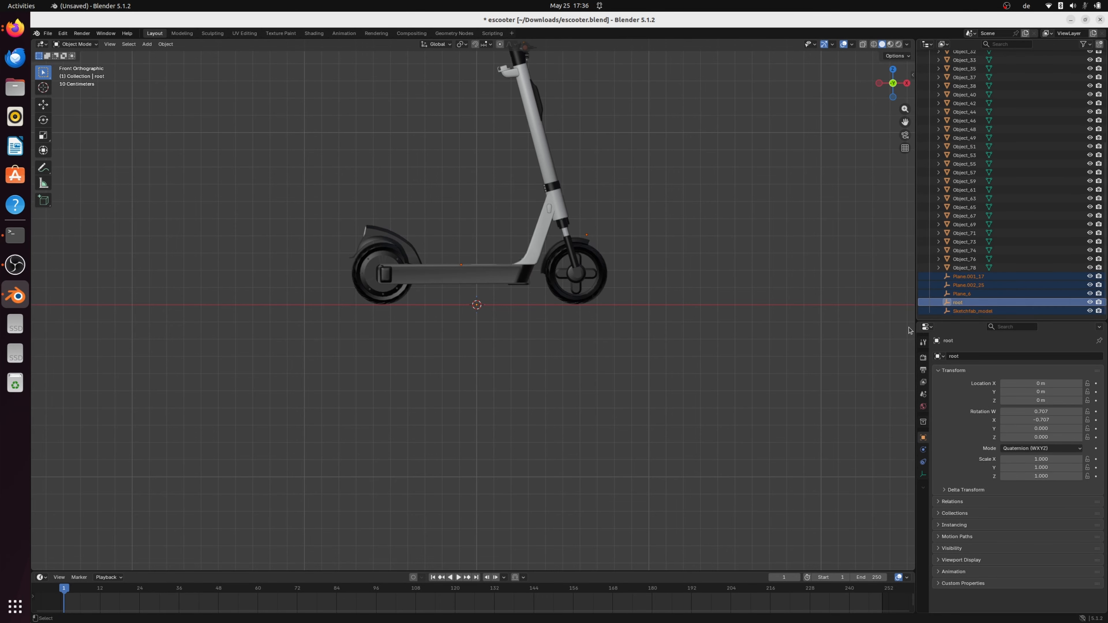
key("Delete")
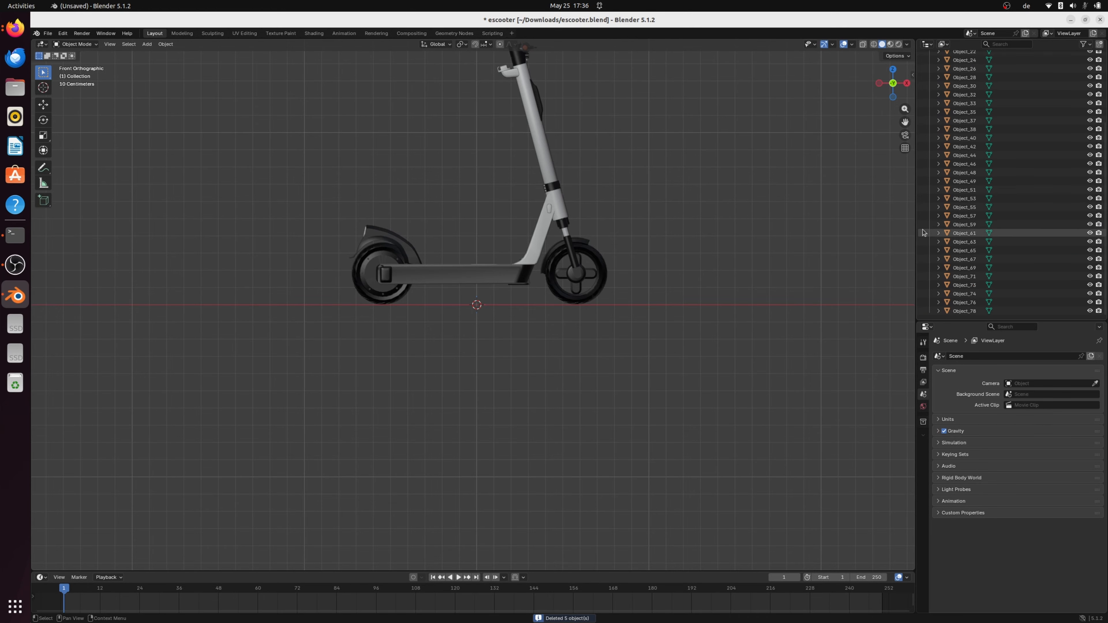
Compare the scooter in wireframe and solid shading, and set the viewport to Material Preview in front orthographic view.
scroll(609, 178, "down", 3)
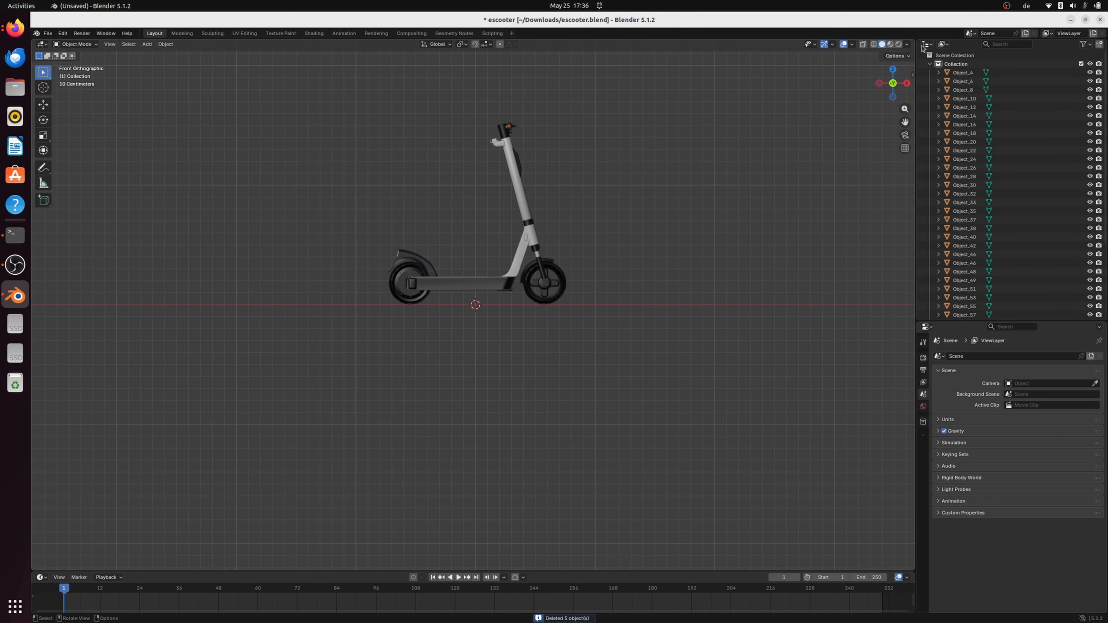
left_click(891, 45)
middle_click_drag(571, 222, 661, 227)
left_click(883, 87)
scroll(688, 186, "down", 2)
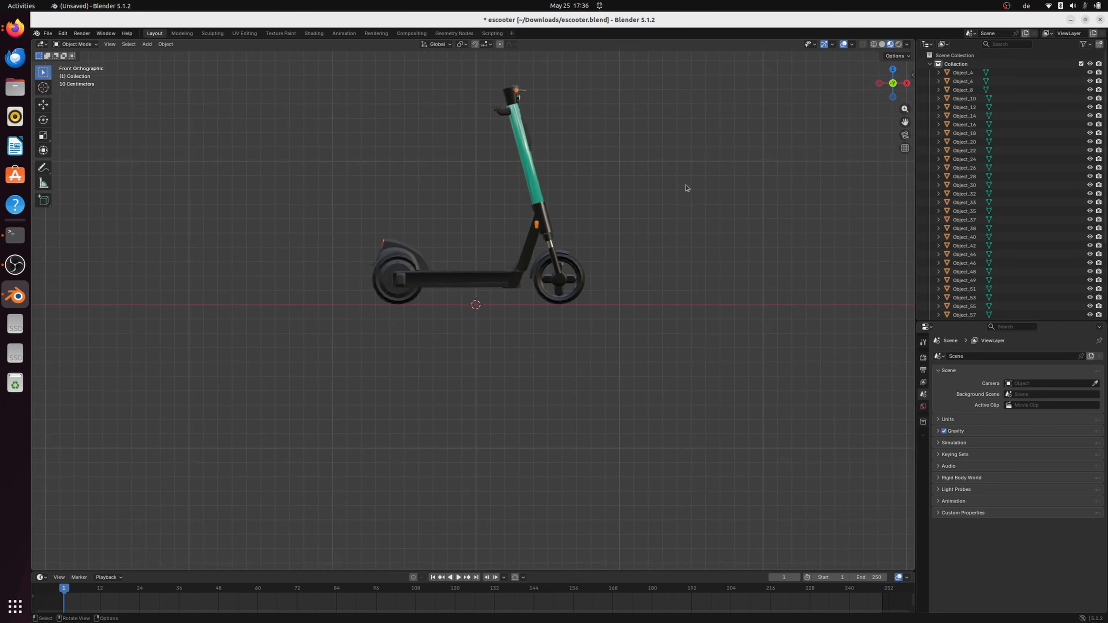
scroll(686, 188, "down", 2)
left_click(874, 44)
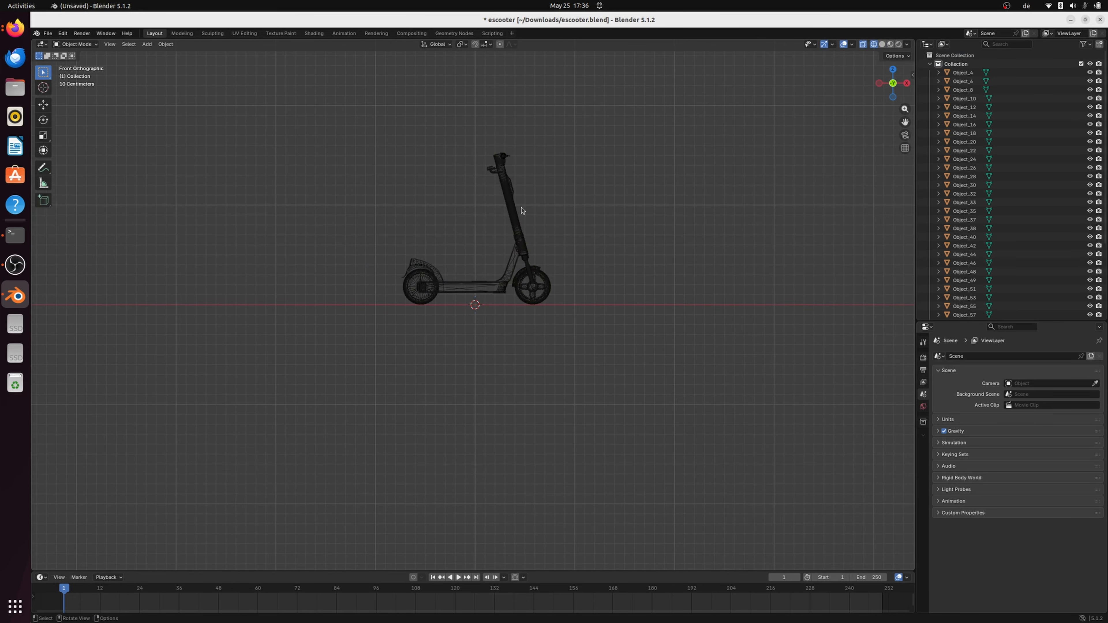
scroll(523, 211, "up", 3)
left_click(883, 44)
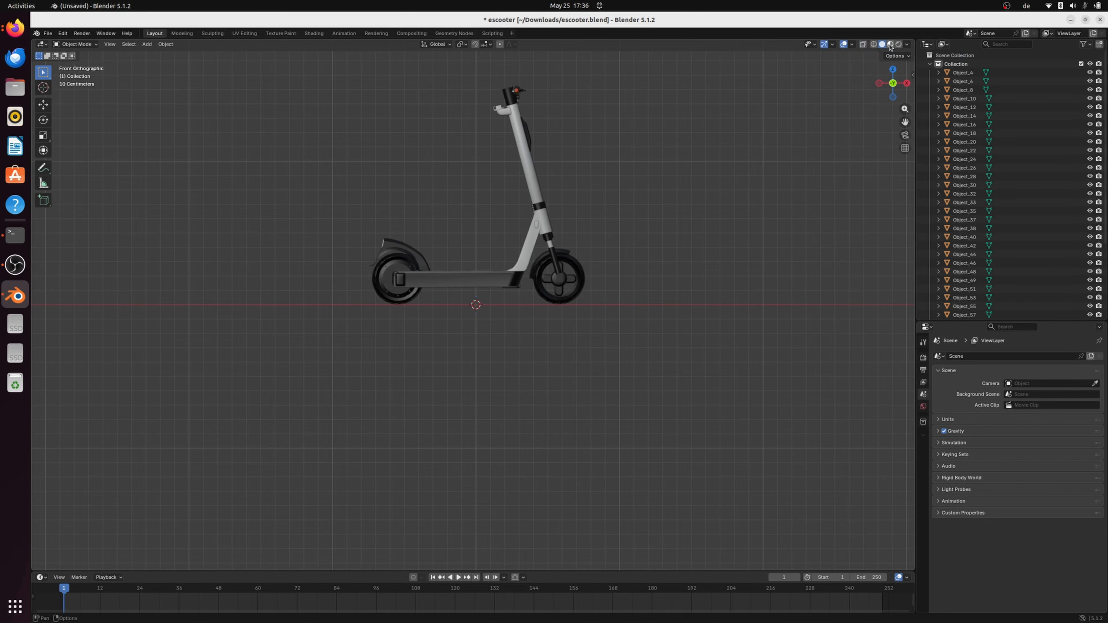
left_click(890, 44)
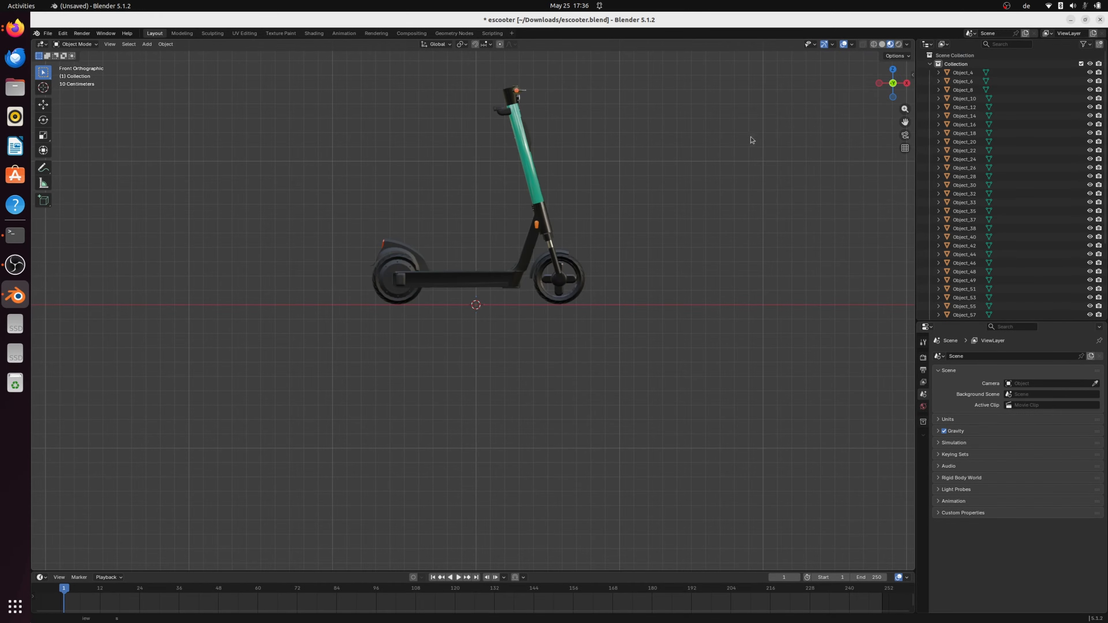
Select individual scooter parts, including the tires, stem tube and handlebar, to examine how the model is divided.
left_click(525, 251)
left_click(457, 285)
left_click(404, 271)
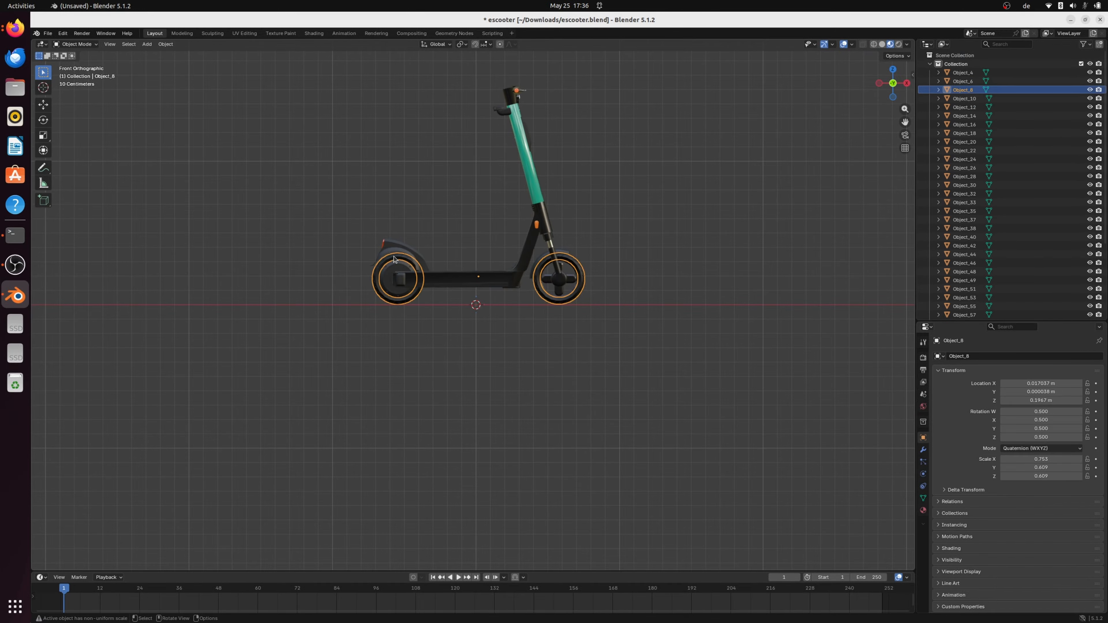
left_click(391, 254)
middle_click_drag(572, 204, 570, 209)
left_click(525, 183)
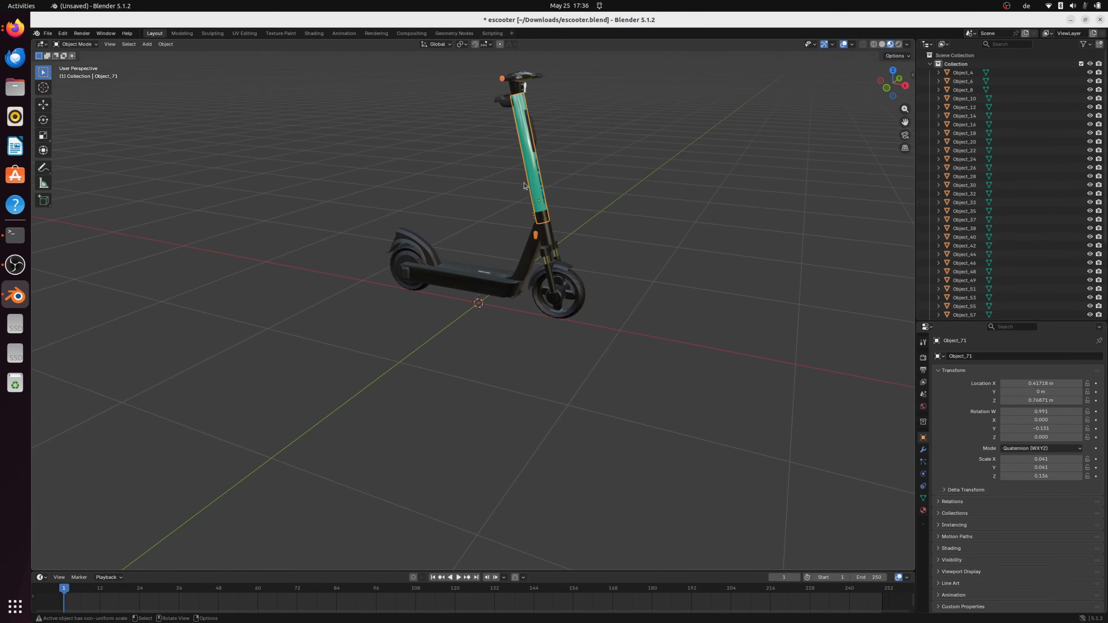
left_click(518, 87)
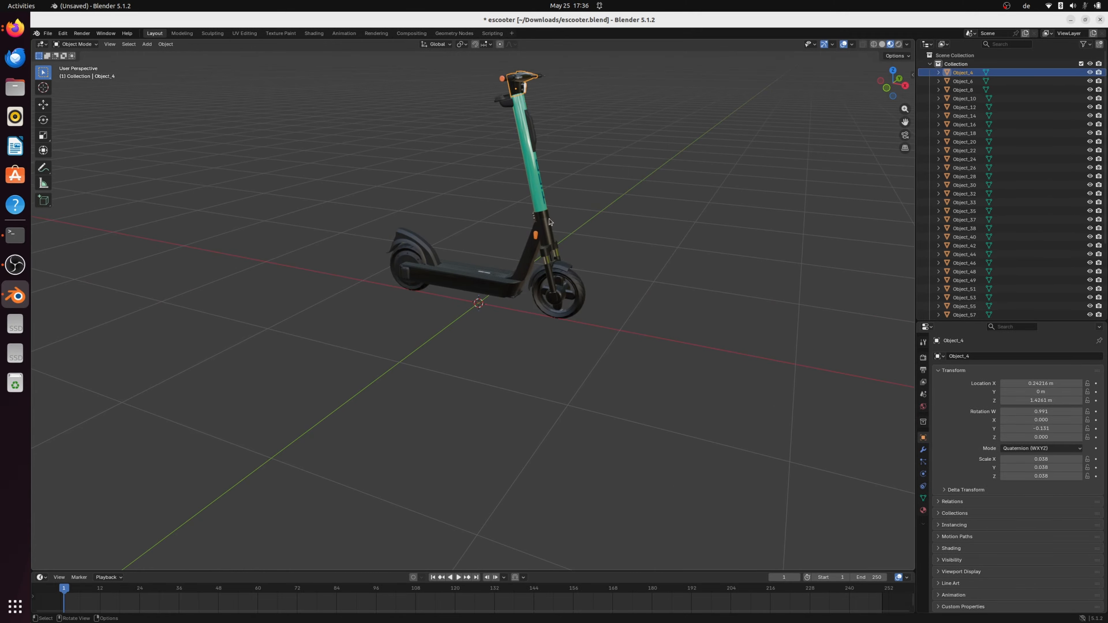
Join the deck, stem base and collar parts Object_6, Object_12, Object_55 and Object_57 into the rear fender object, Object_10.
left_click(886, 88)
scroll(498, 243, "up", 3)
left_click_drag(421, 188, 514, 306)
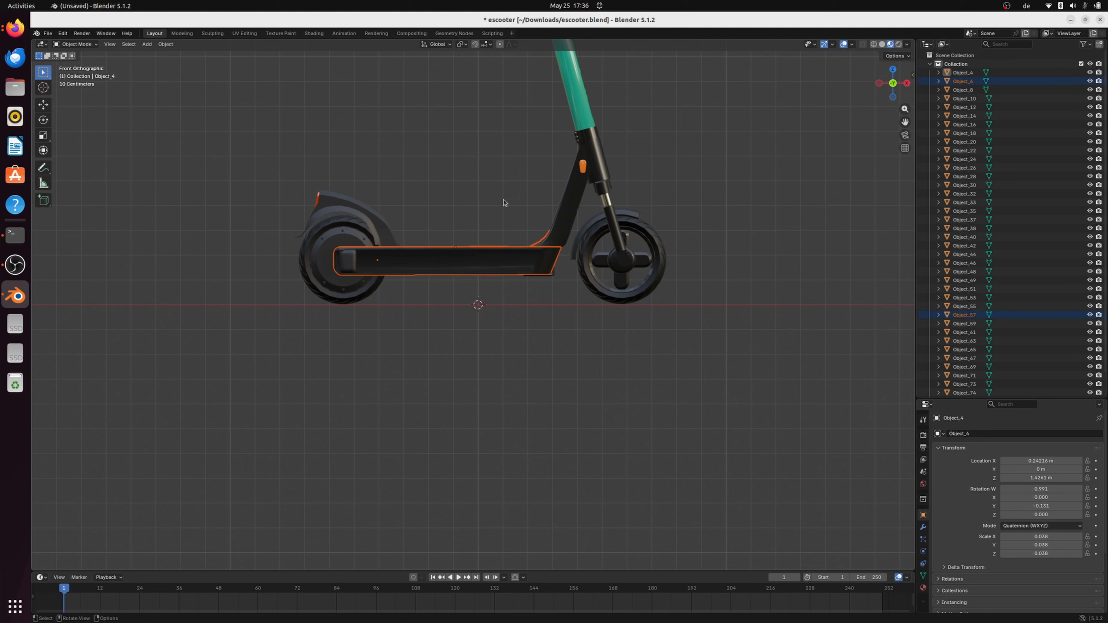
left_click(387, 238)
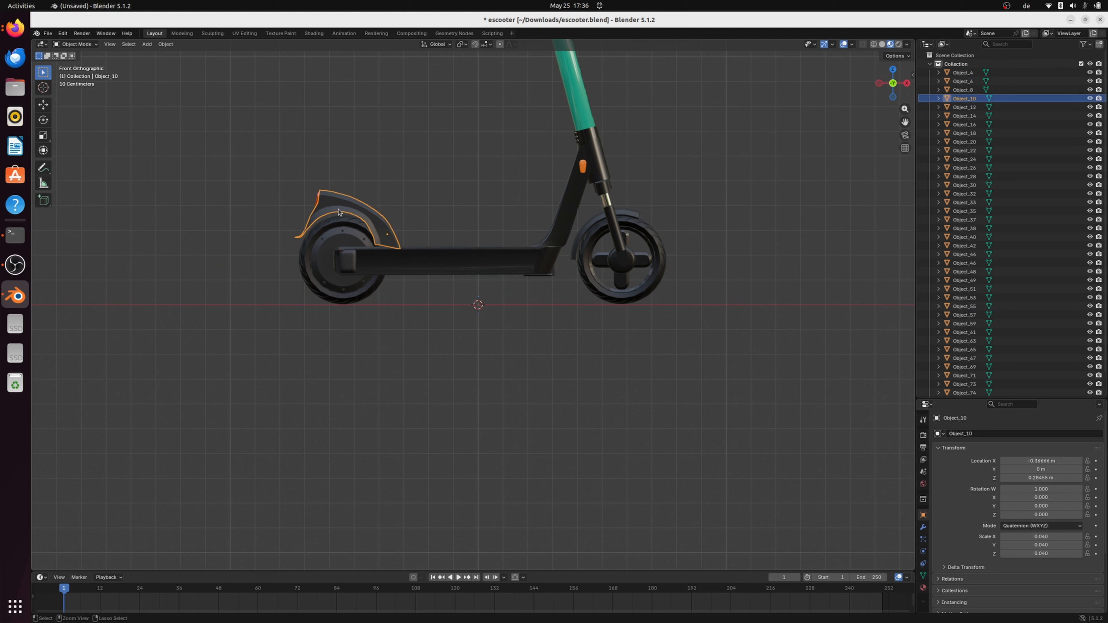
left_click_drag(428, 230, 485, 310, "shift")
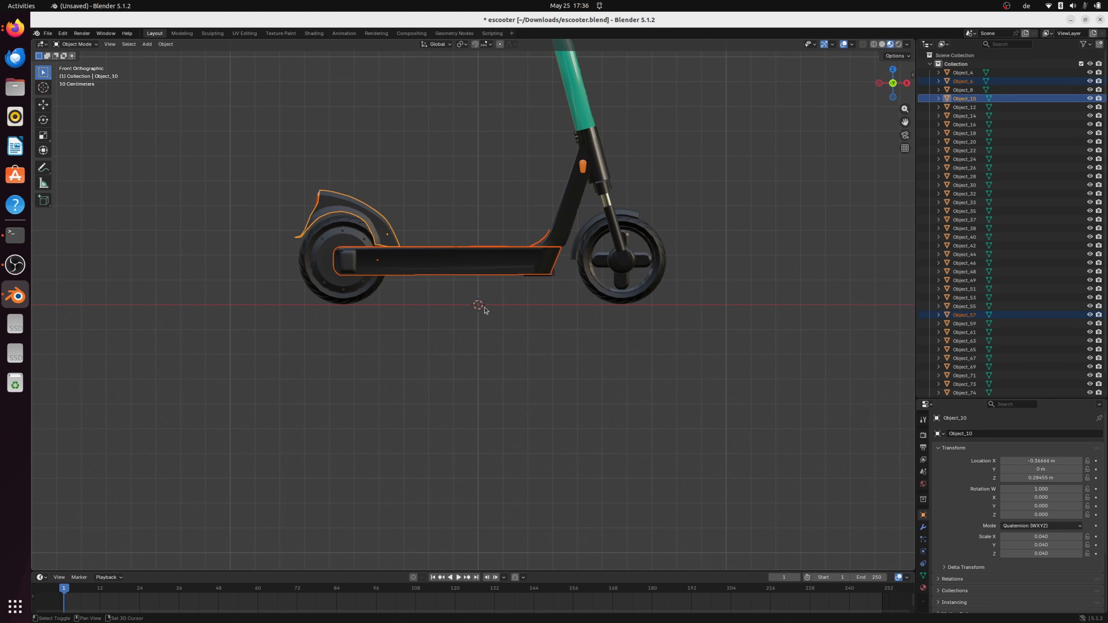
left_click(591, 147, "shift")
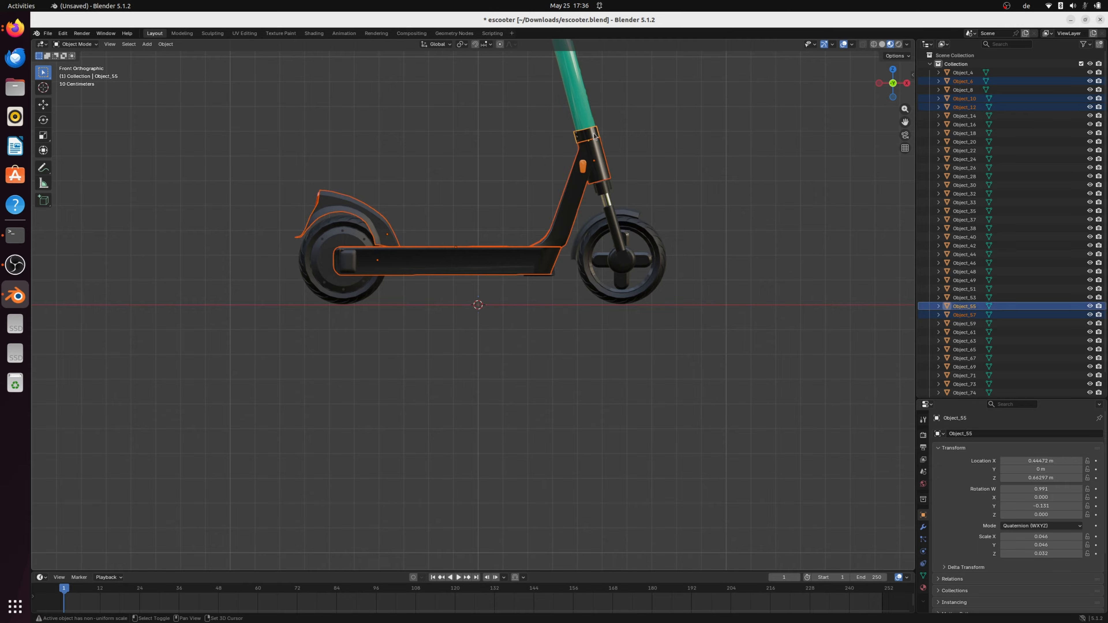
left_click(317, 201, "shift")
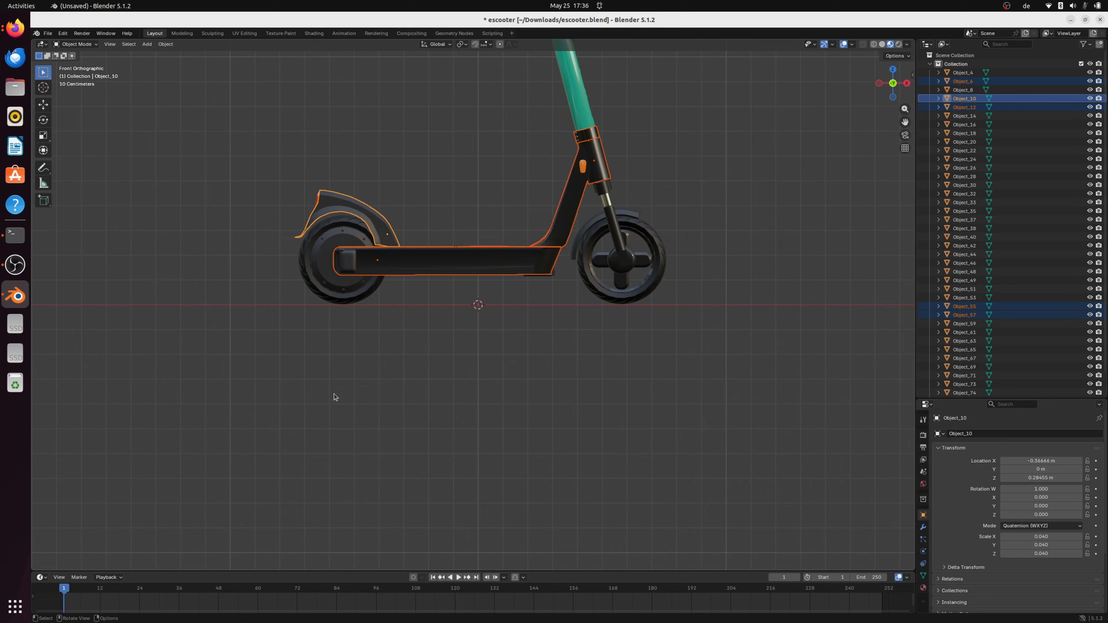
key("ctrl+j")
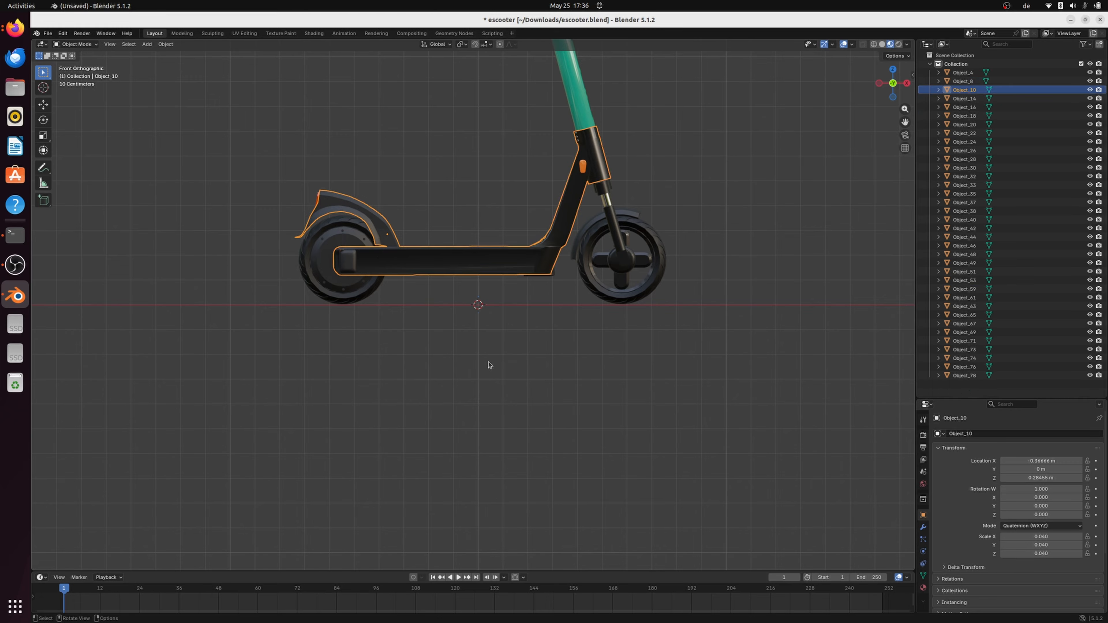
Examine the joined deck and rear fender body in perspective, deselect it and return to the front orthographic view.
left_click(497, 360)
left_click(491, 262)
middle_click_drag(544, 300, 551, 323)
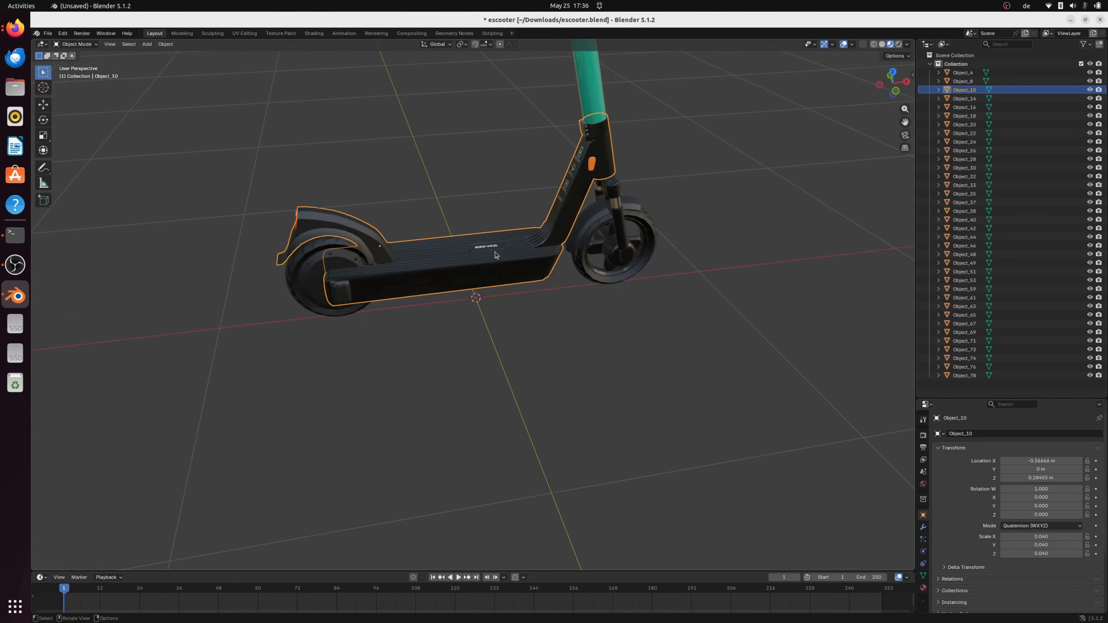
left_click(430, 331)
left_click(895, 92)
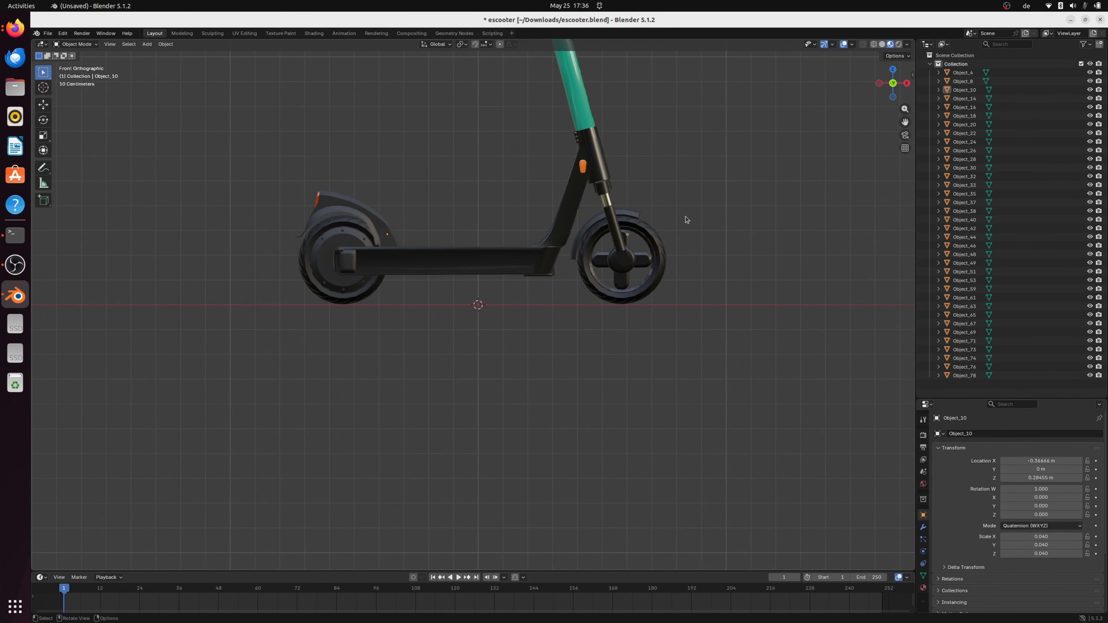
Join the stem, handlebar, cable and front fork parts Object_4, 16–22, 30–49, 59–71 and 76 into Object_78.
scroll(674, 223, "down", 4)
left_click(526, 214)
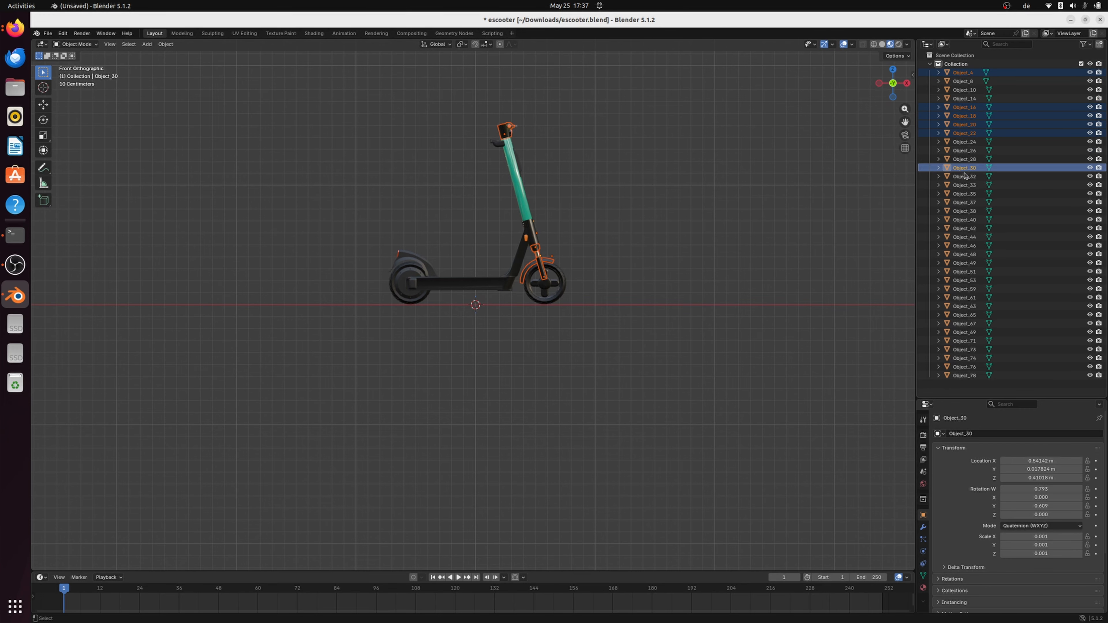
left_click(963, 177, "ctrl")
left_click(962, 187, "ctrl")
left_click(970, 203, "shift")
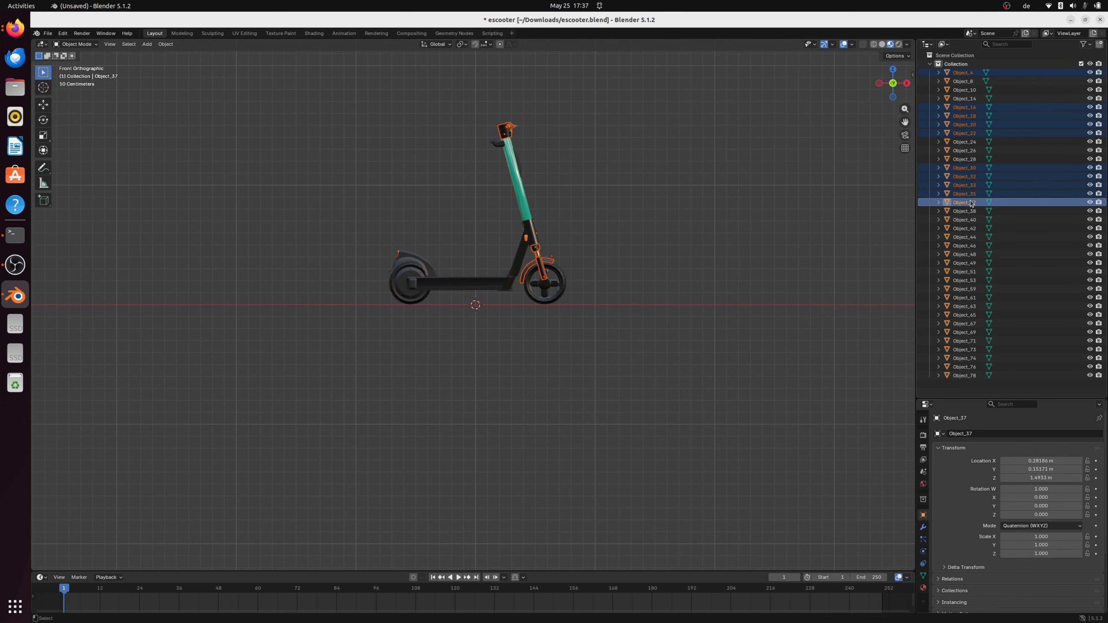
left_click(965, 212, "ctrl")
left_click(965, 220, "ctrl")
left_click(964, 229, "ctrl")
left_click(963, 237, "ctrl")
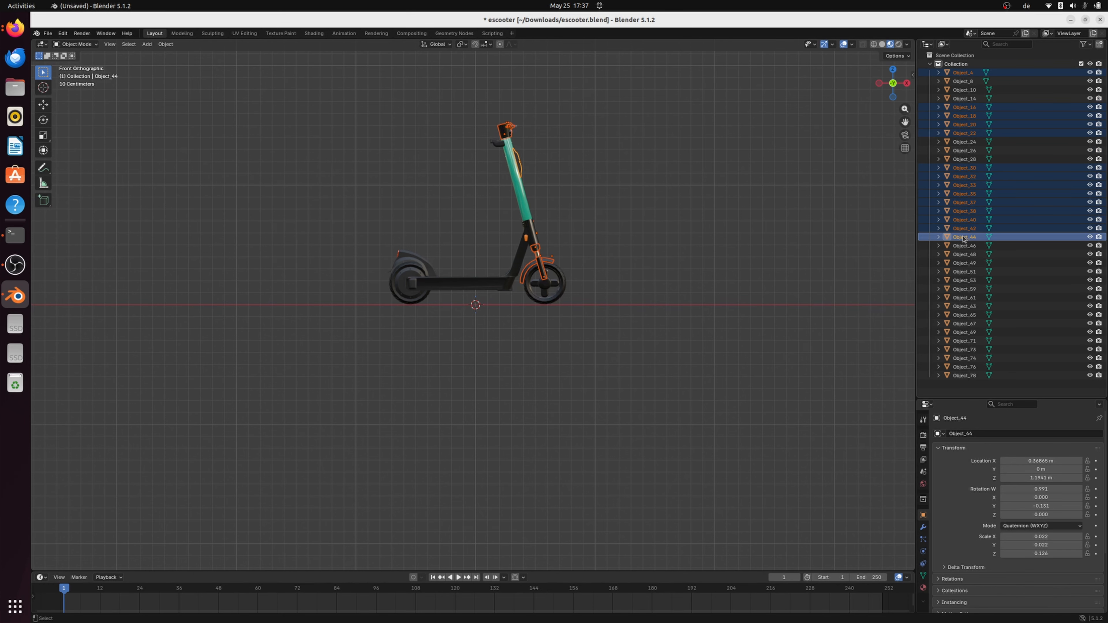
left_click(959, 249, "ctrl")
left_click(960, 256, "ctrl")
left_click(962, 265, "ctrl")
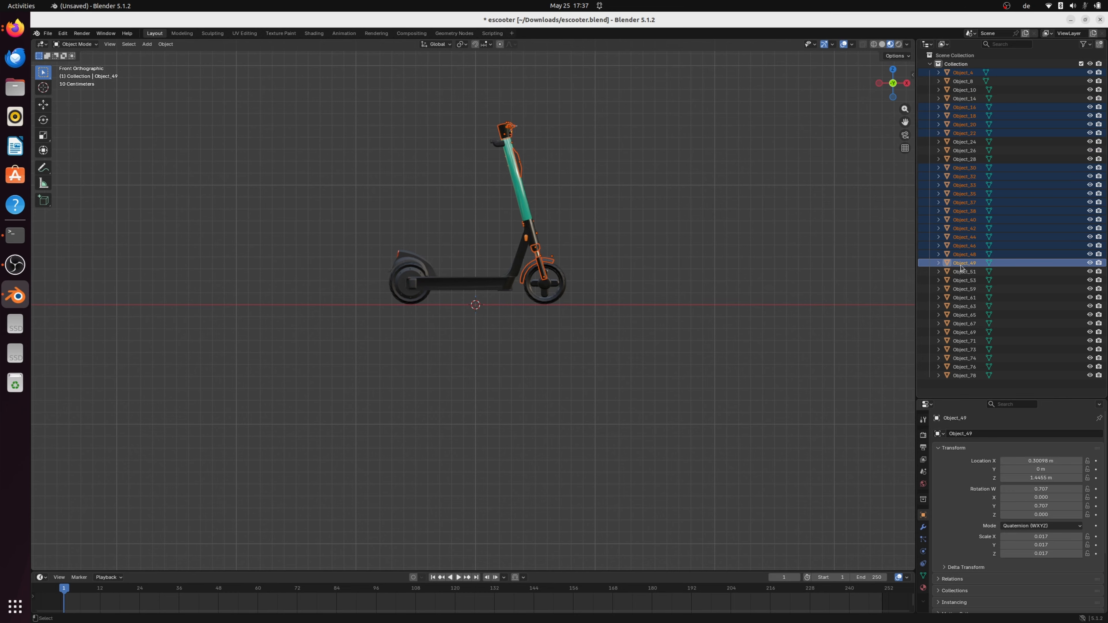
left_click(963, 289, "ctrl")
left_click(964, 298, "ctrl")
left_click(964, 307, "ctrl")
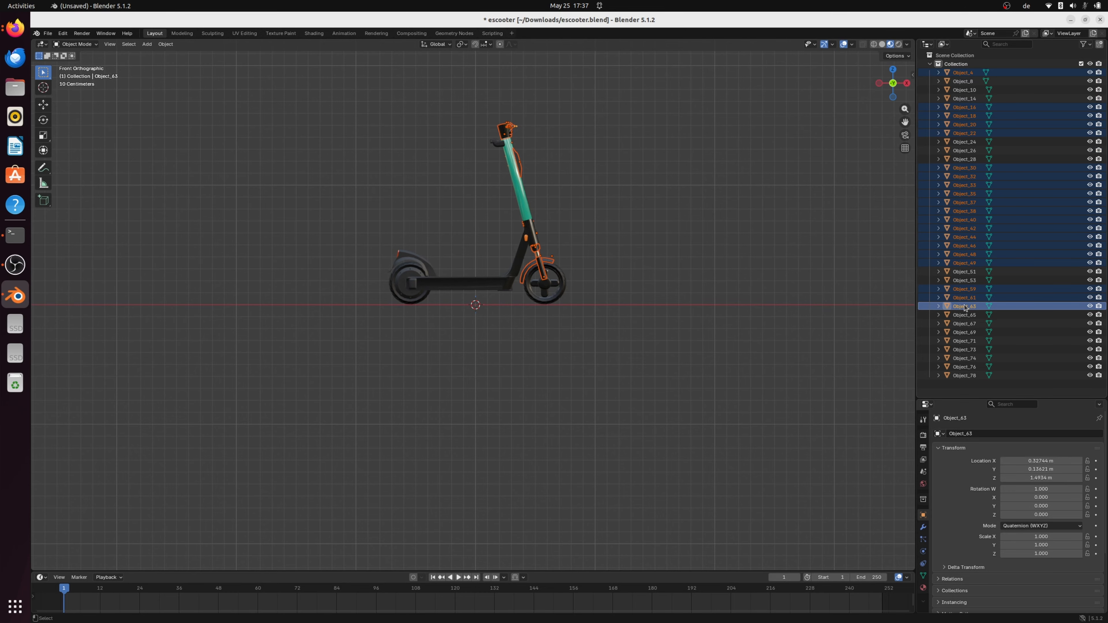
left_click(965, 315, "ctrl")
left_click(965, 324, "ctrl")
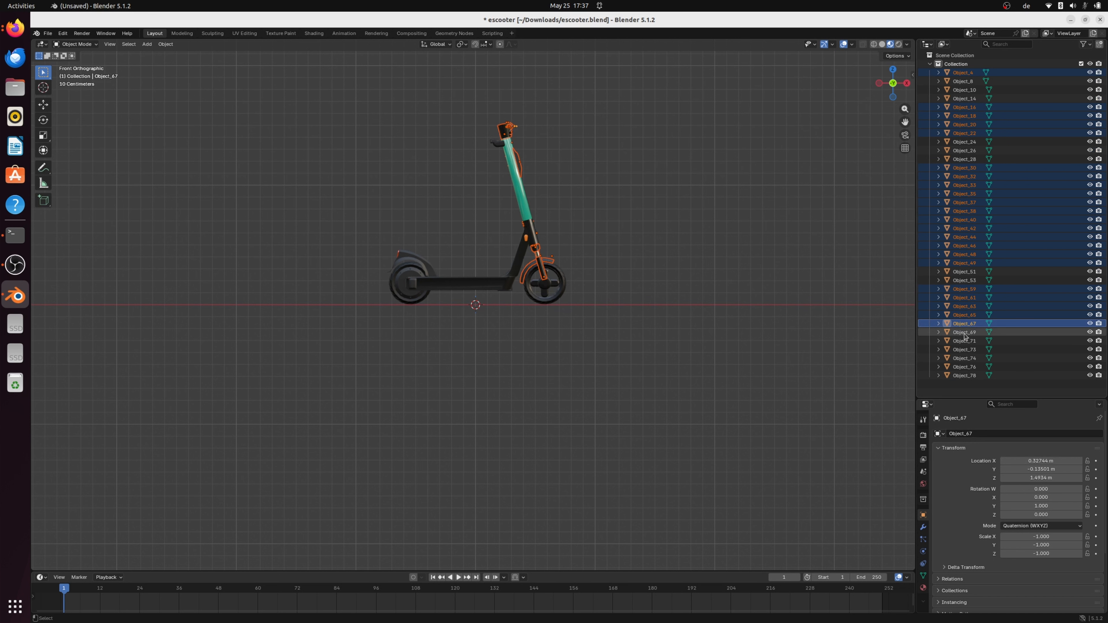
left_click(965, 332, "ctrl")
left_click(965, 341, "ctrl")
left_click(965, 367, "ctrl")
left_click(965, 376, "ctrl")
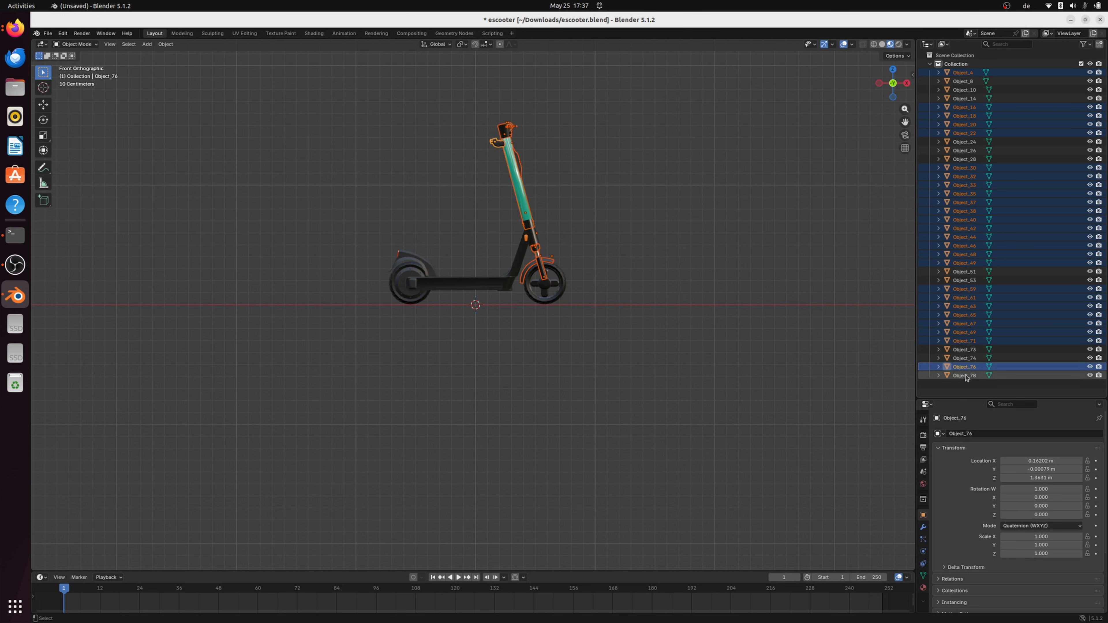
key("ctrl+j")
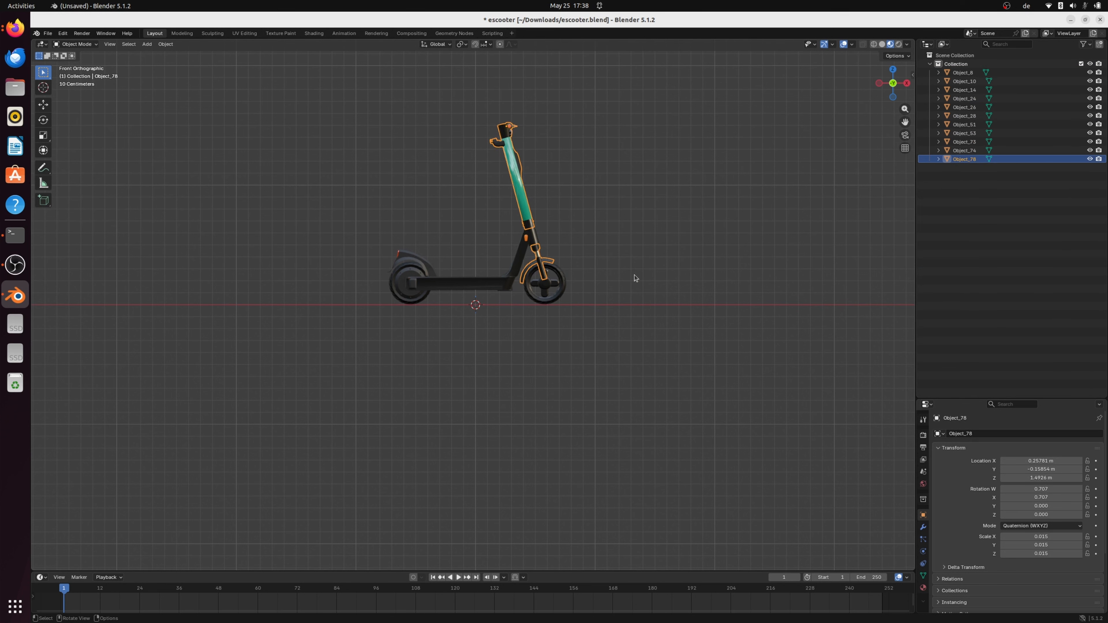
Toggle the joined steering assembly Object_78 on and off to check what it contains, leaving it hidden.
left_click(1090, 159)
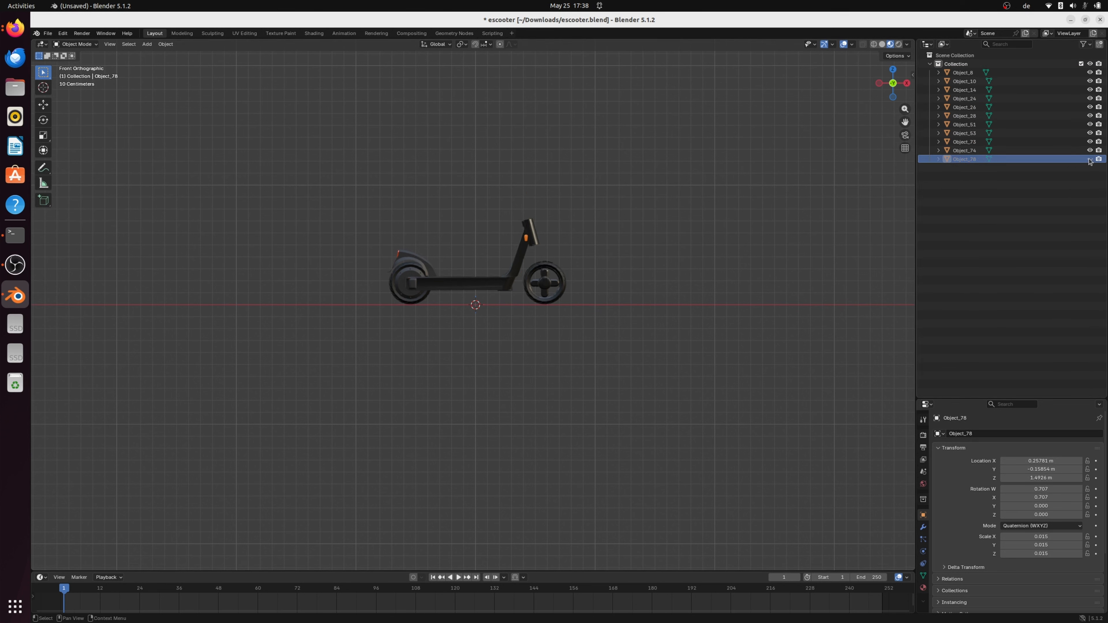
left_click(1090, 159)
left_click(1090, 159)
left_click(1089, 159)
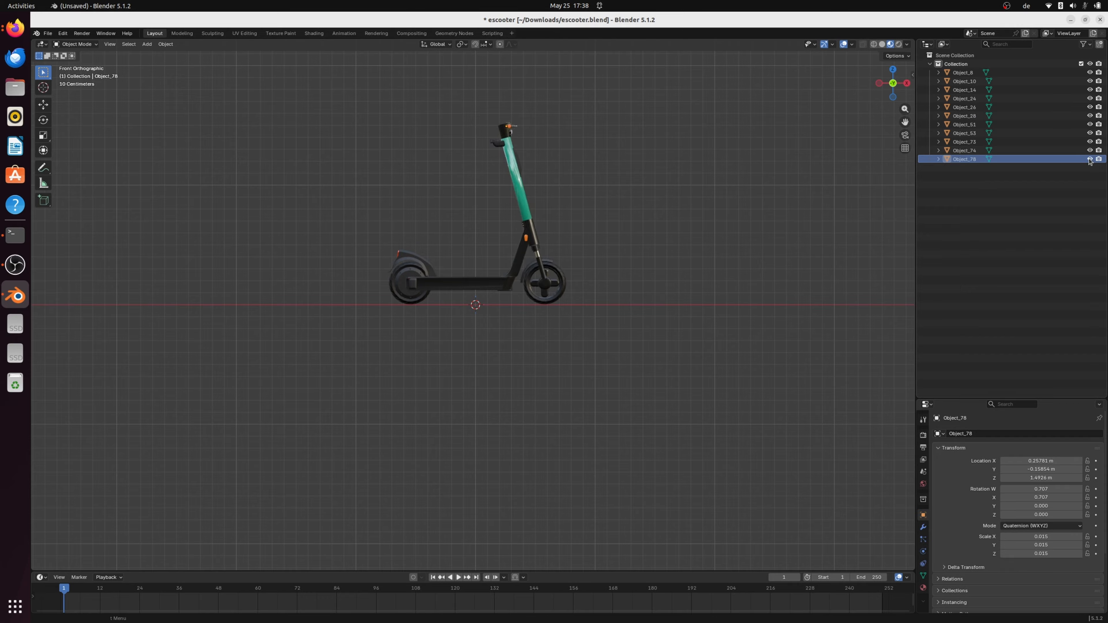
left_click(1090, 159)
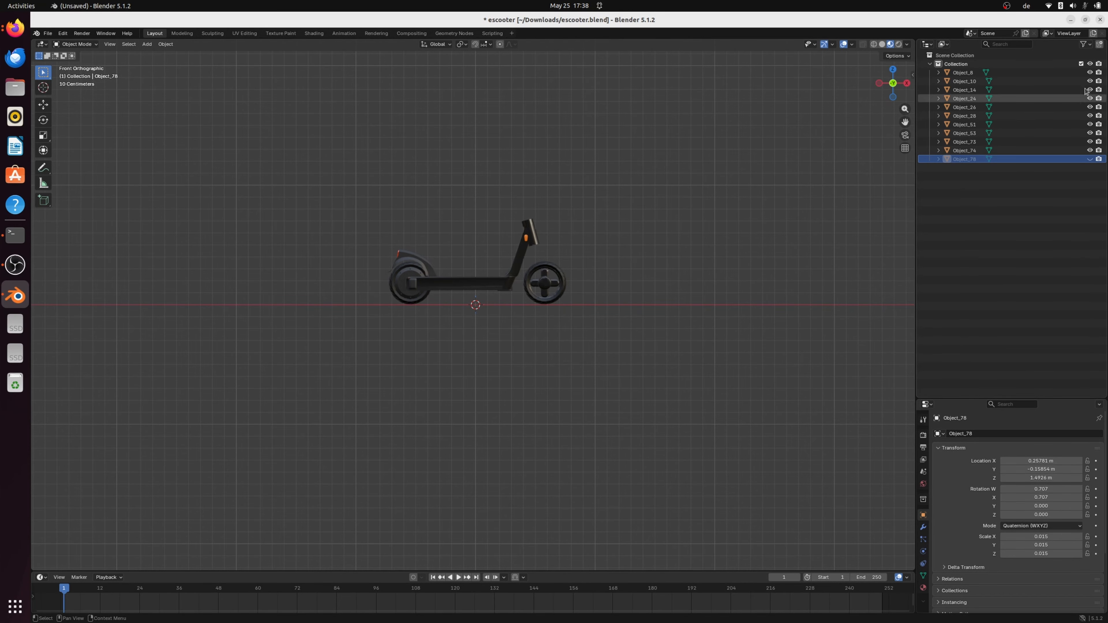
Hide the tires Object_8, the front rim Object_14 and the rear wheel disc Object_53.
left_click(394, 290)
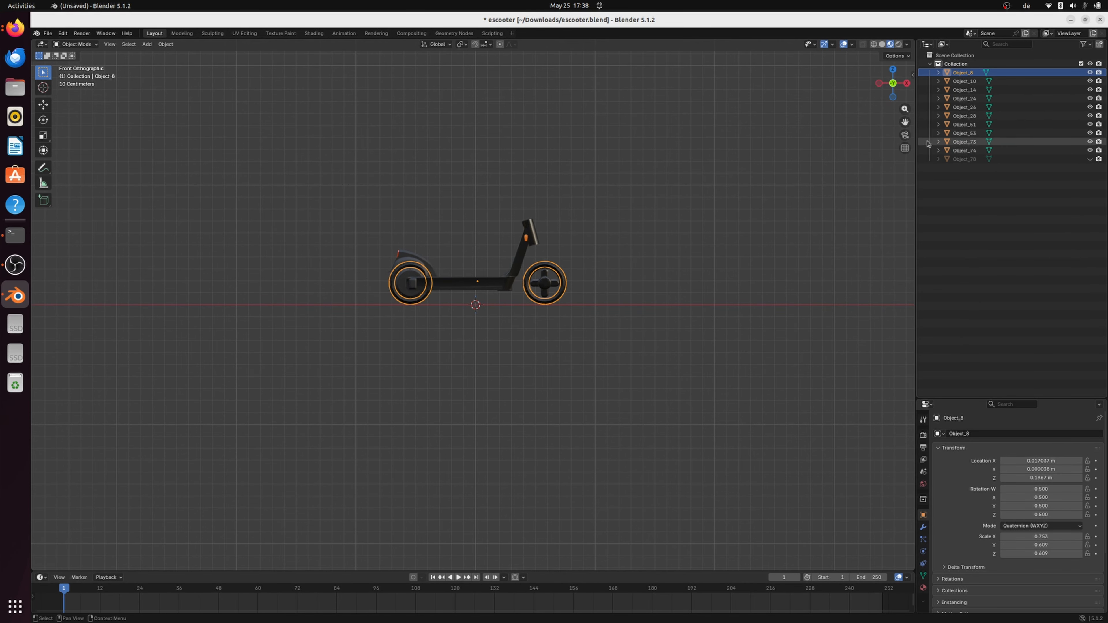
left_click(1090, 73)
scroll(550, 287, "up", 2)
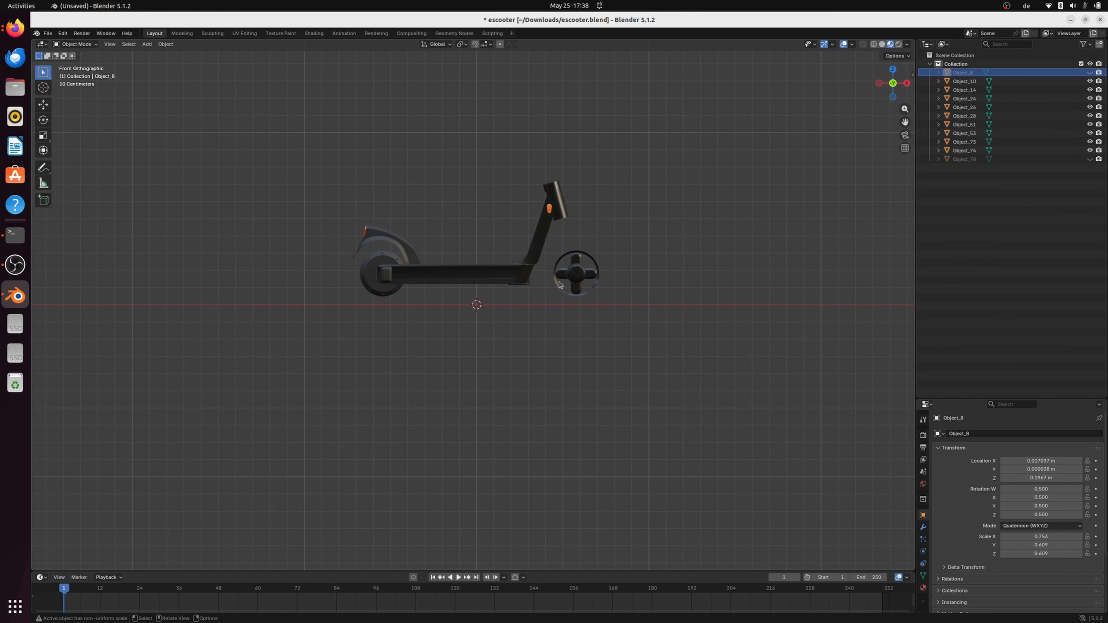
left_click(582, 271)
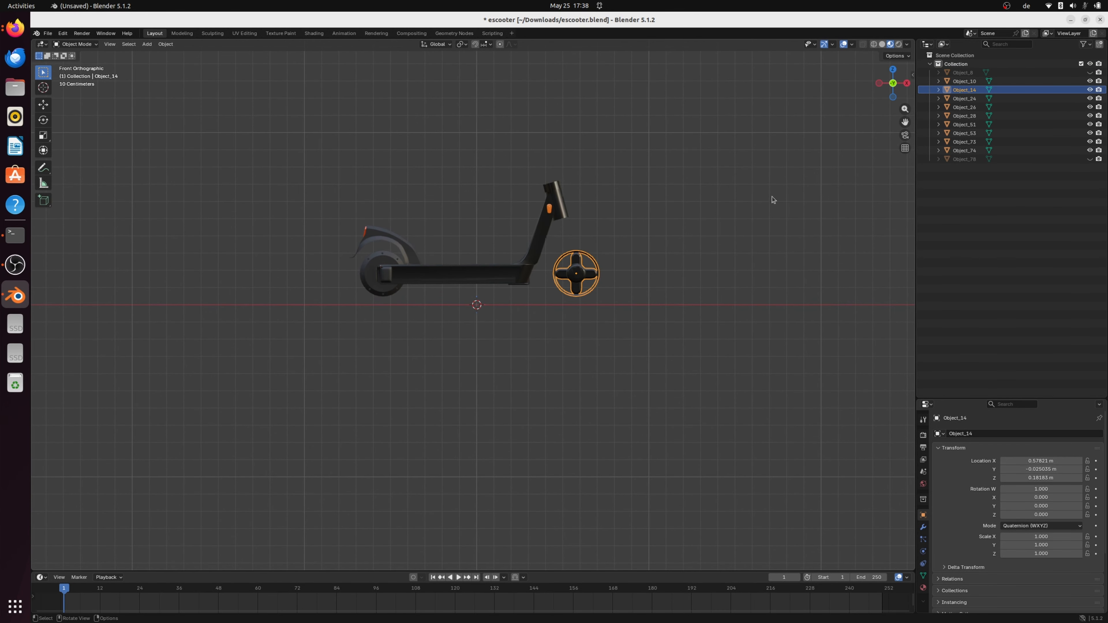
left_click(1090, 89)
left_click(374, 275)
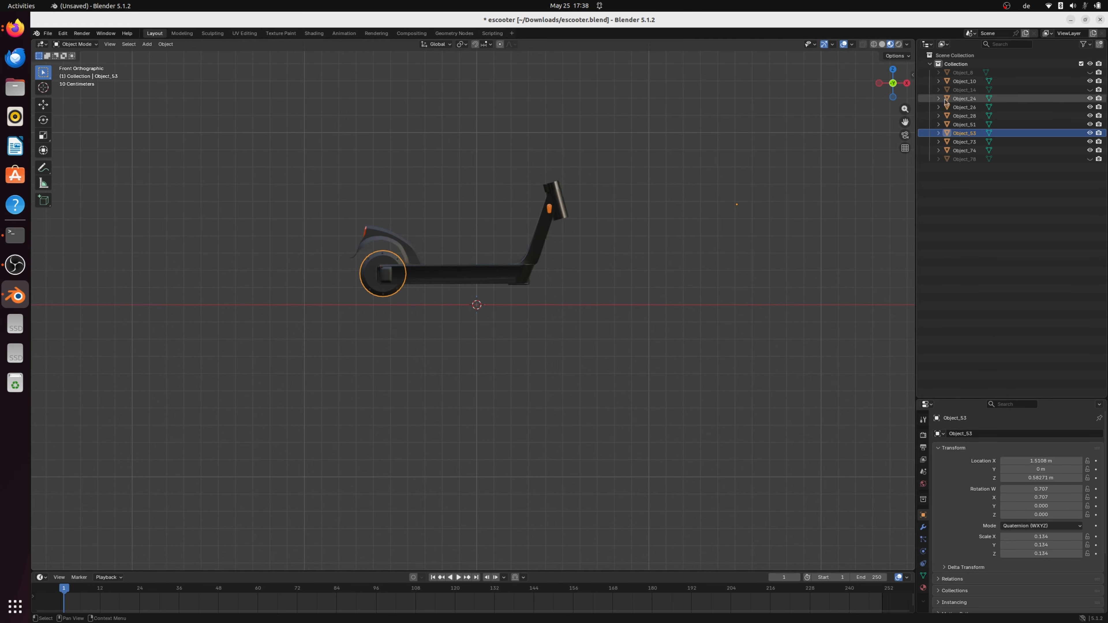
left_click(1090, 133)
Delete the leftover parts Object_24, 26, 28, 51, 73 and 74 while keeping the body Object_10, and hide that body.
left_click(514, 270)
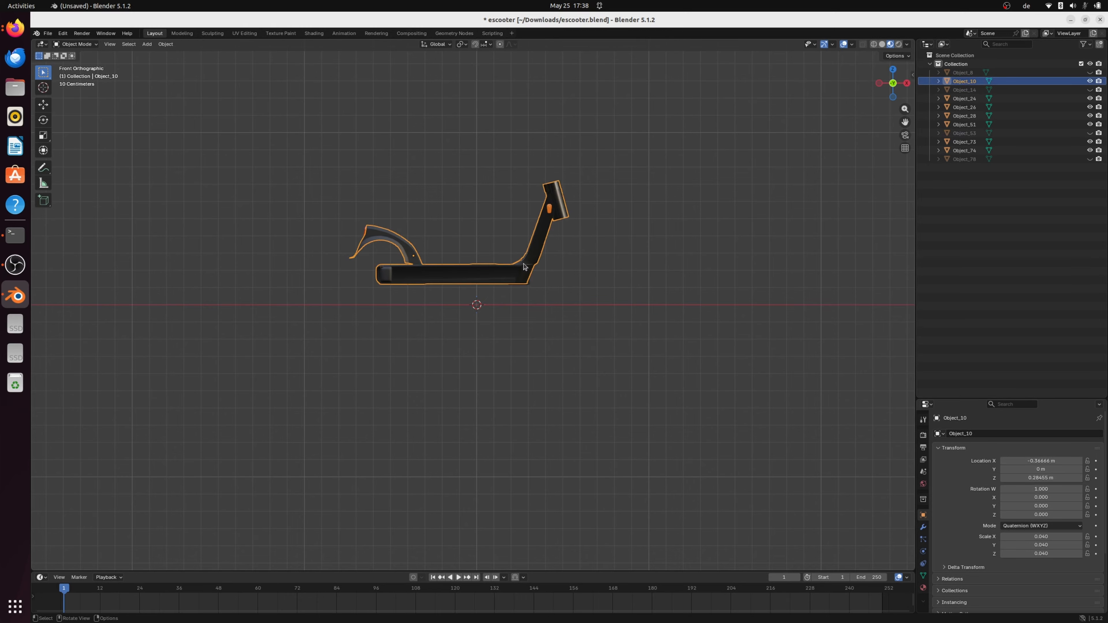
right_click(708, 253)
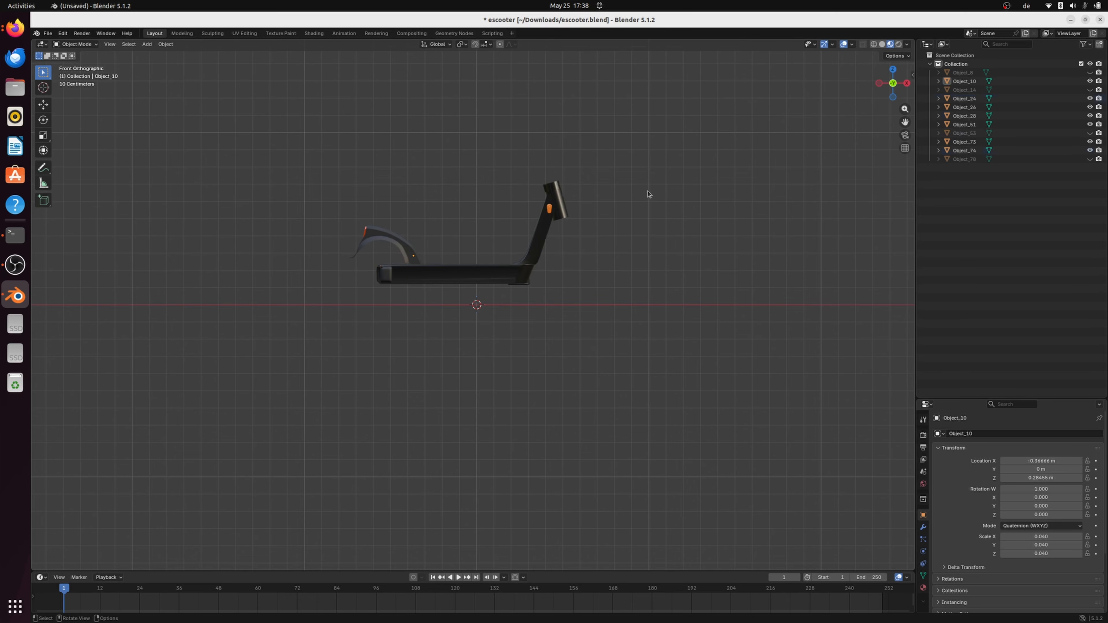
key("a")
mouse_move(651, 292)
middle_mouse_down()
mouse_move(687, 339)
mouse_move(655, 292)
middle_mouse_up()
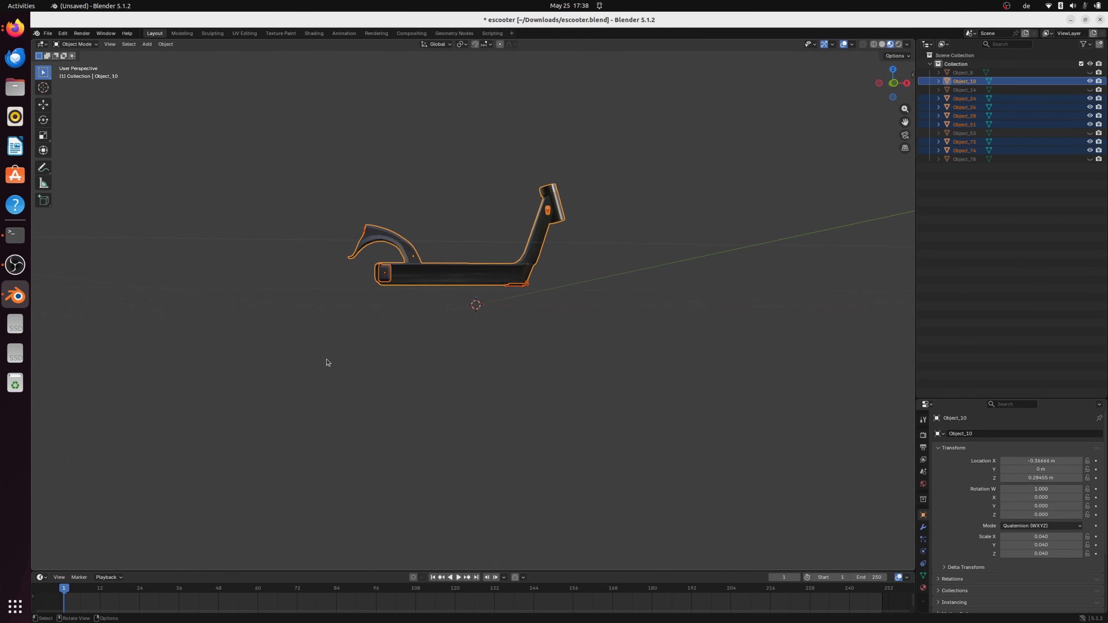
key("Delete")
key("h")
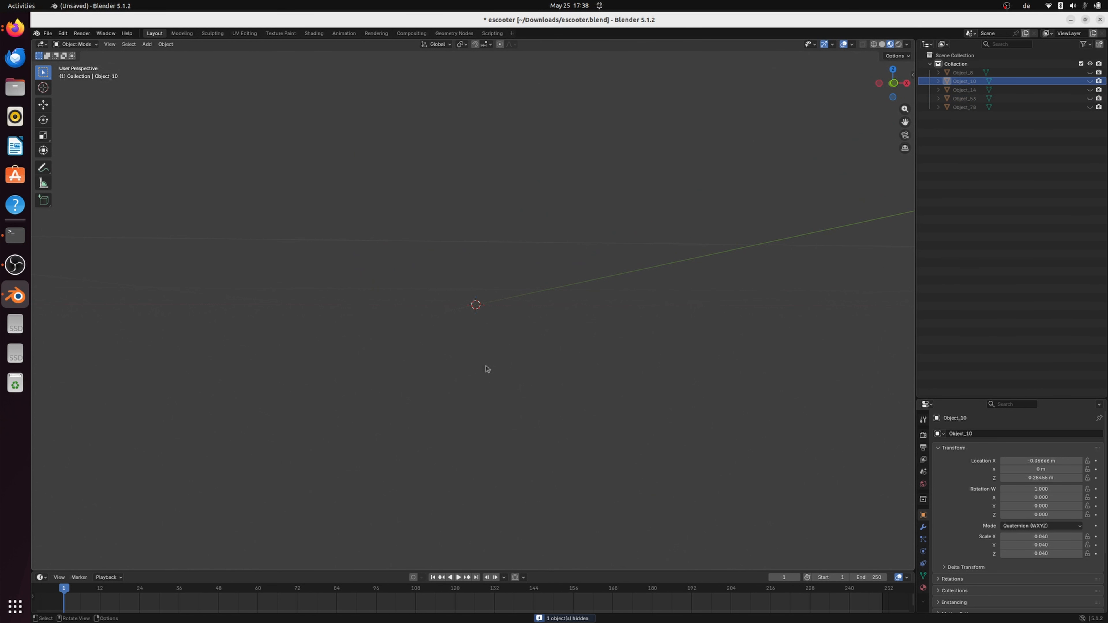
Reveal all hidden scooter parts in front orthographic view and select the tires, Object_8.
key("alt+h")
left_click(893, 83)
left_click(973, 89)
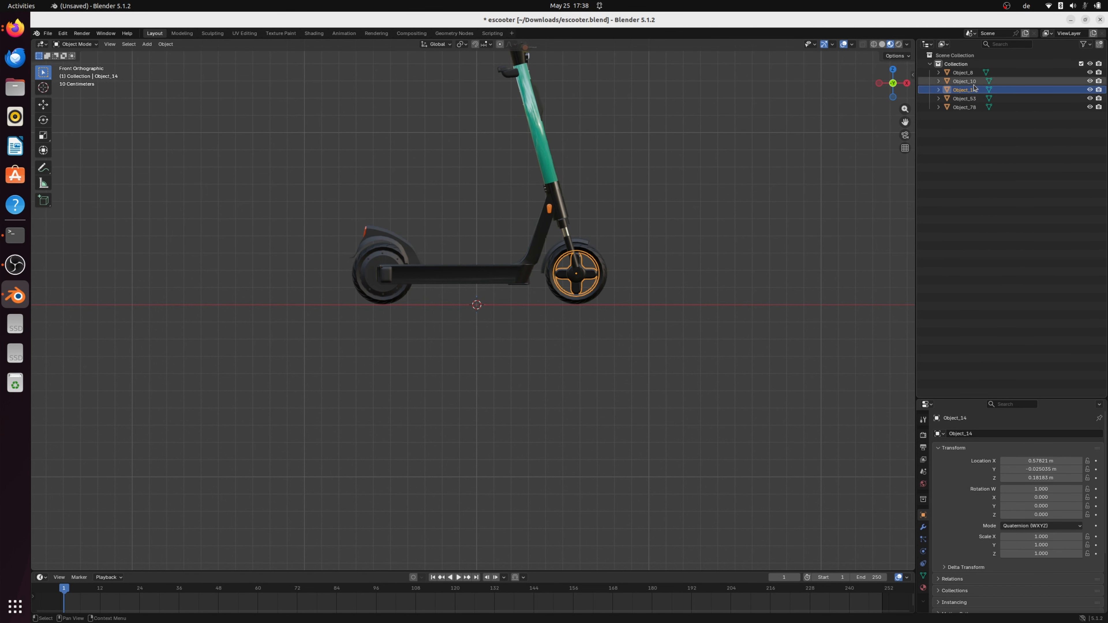
left_click(972, 82)
left_click(571, 305)
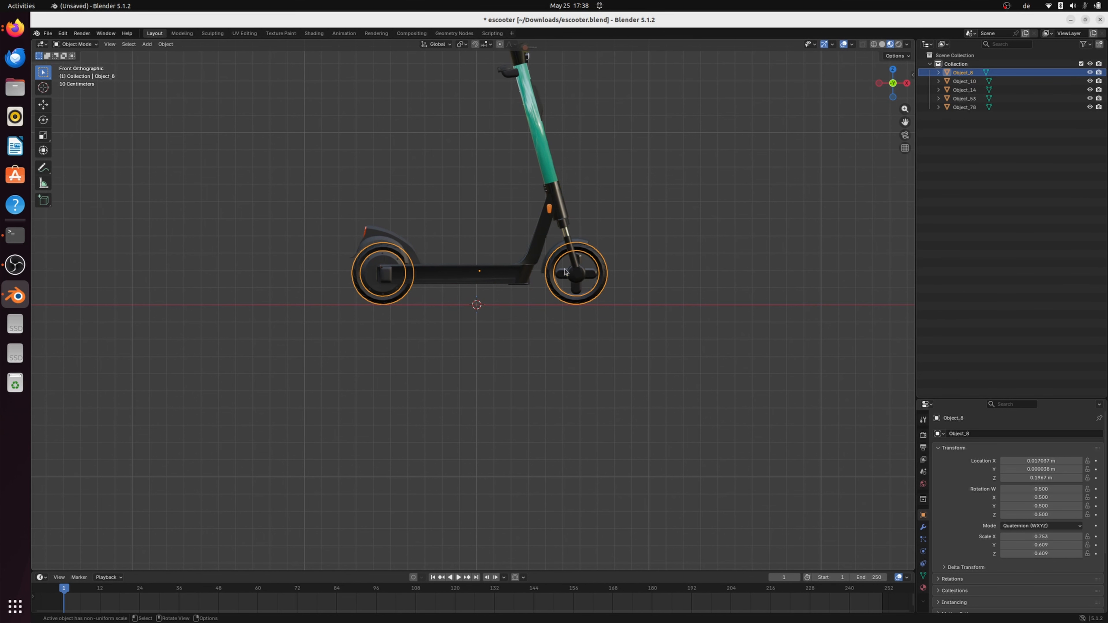
Open the tires Object_8 in Edit Mode, isolate them in local view and deselect their geometry.
scroll(537, 311, "down", 1)
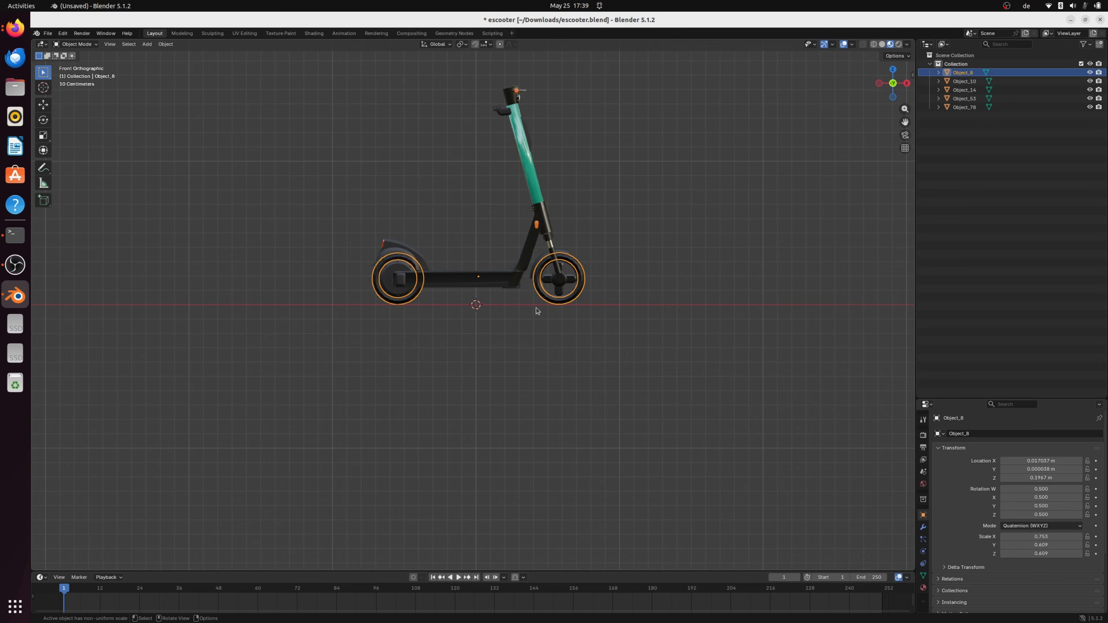
left_click(75, 44)
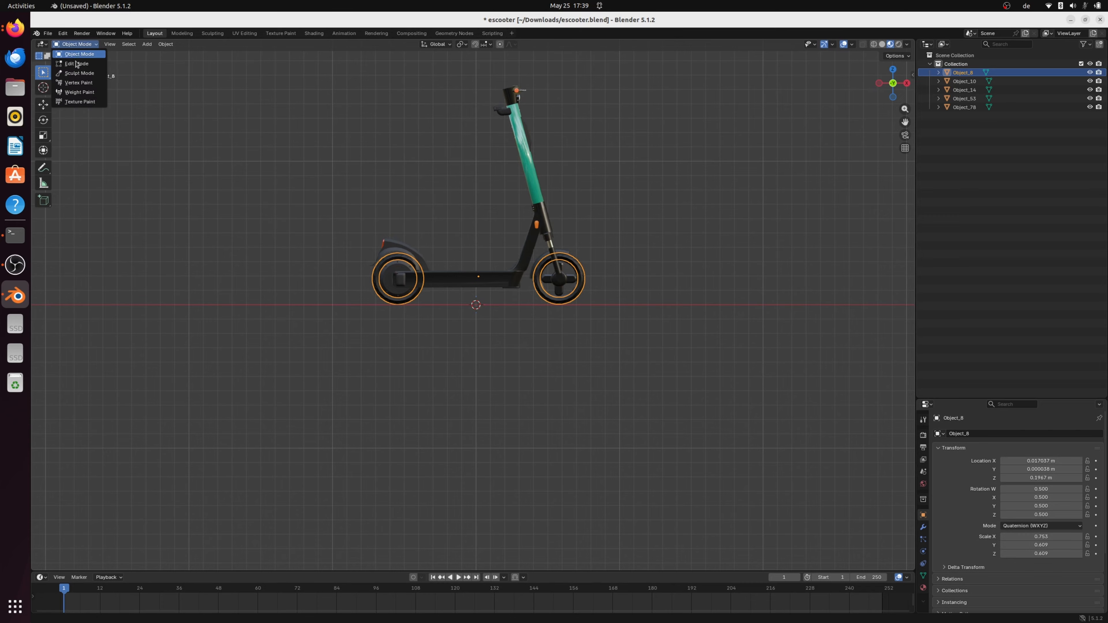
left_click(73, 64)
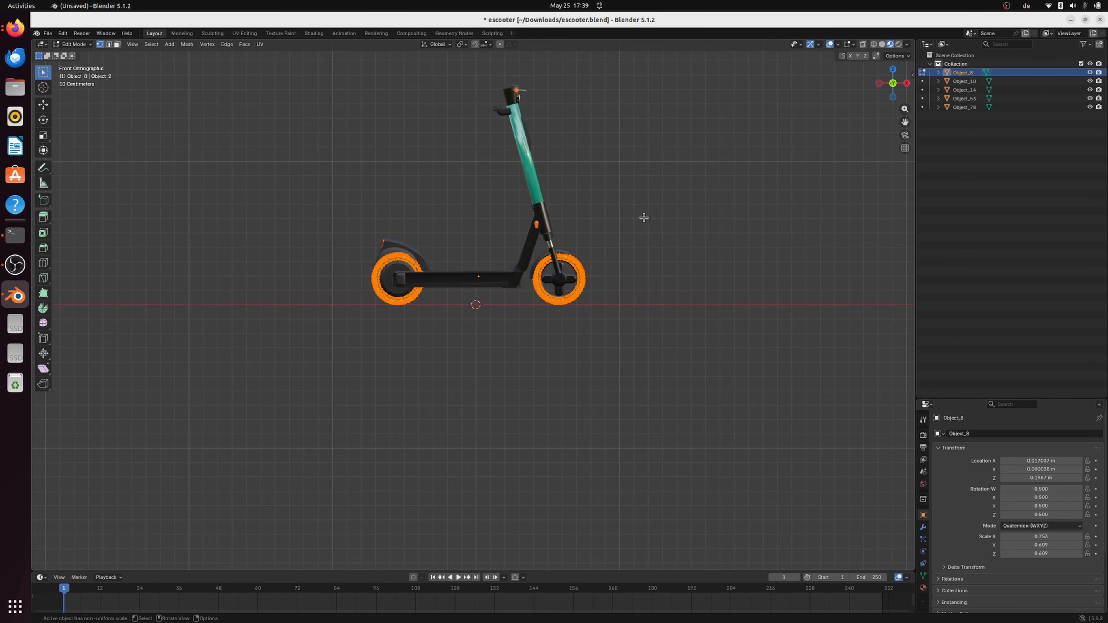
key("KP_Divide")
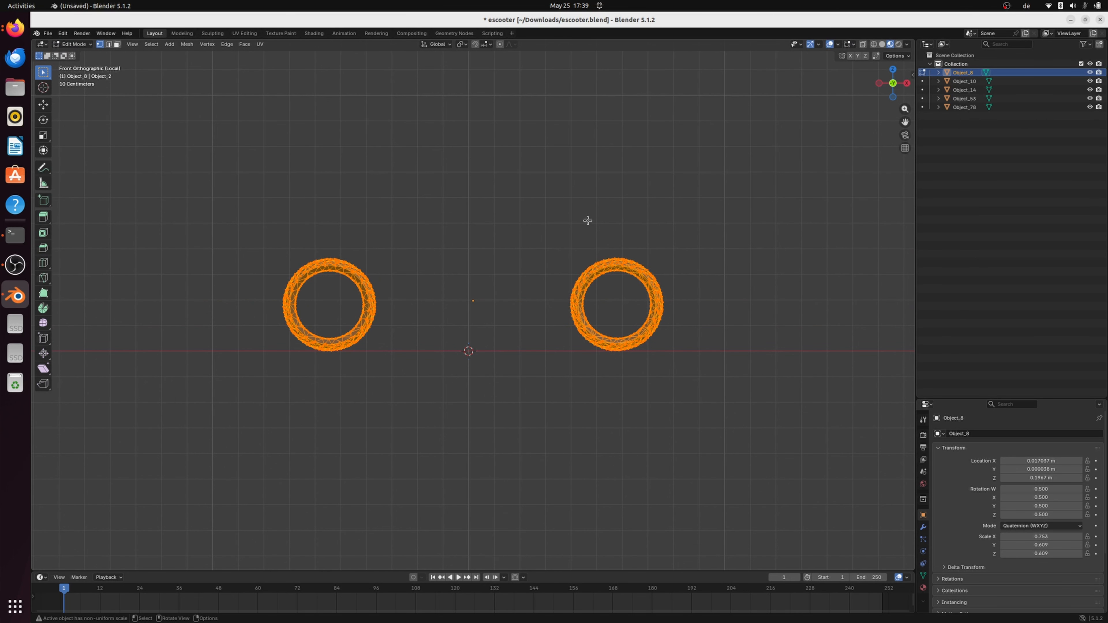
key("alt+a")
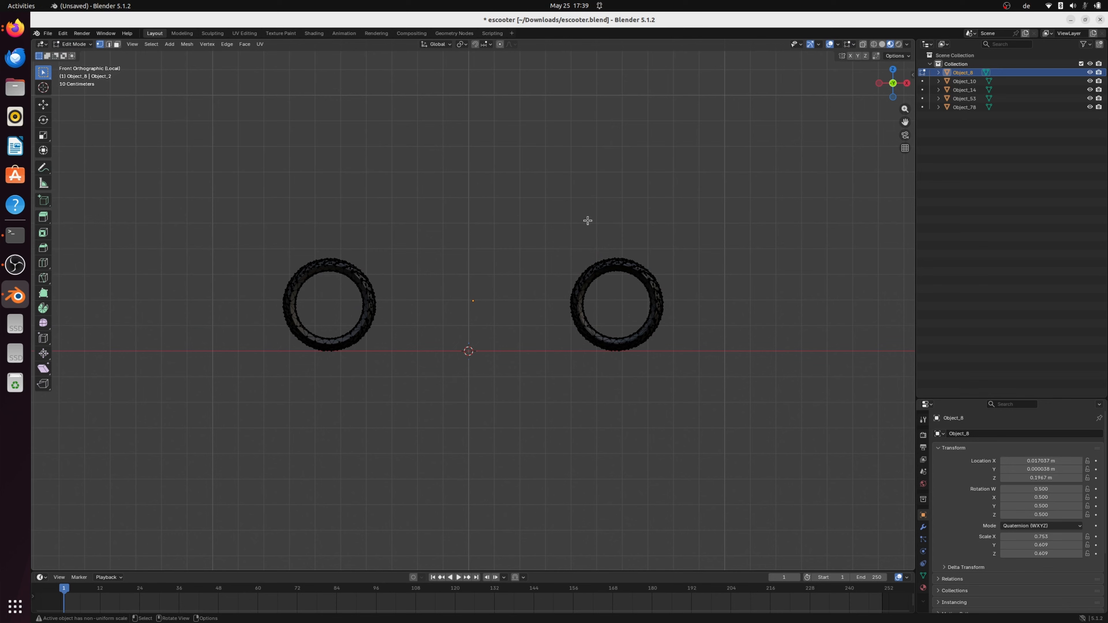
Select all of the tire geometry and separate it by loose parts.
left_click(570, 298)
key("a")
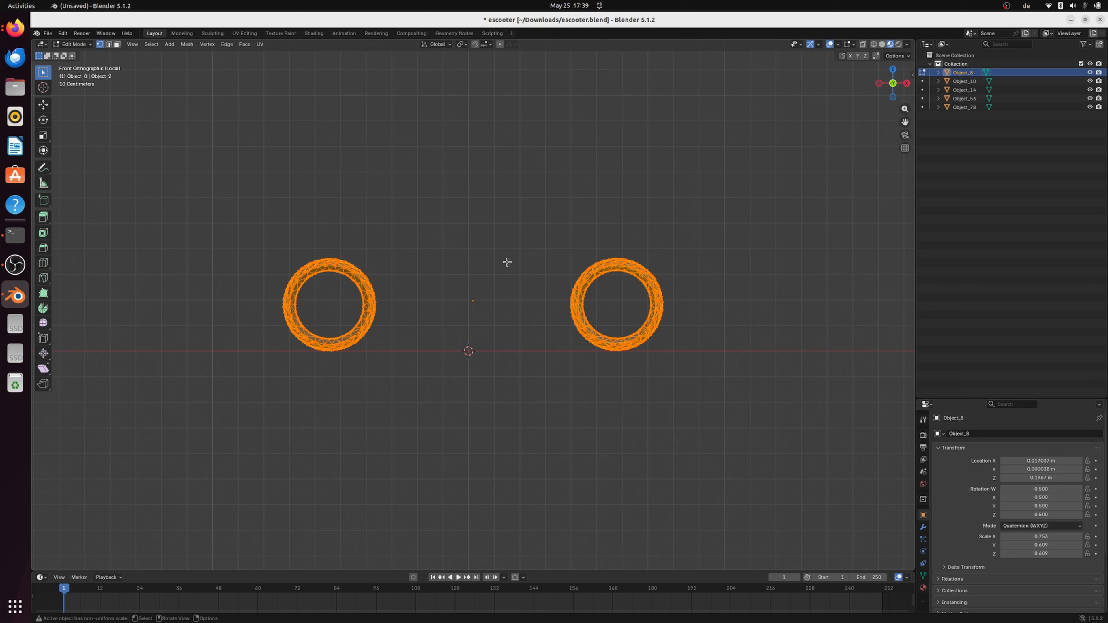
key("p")
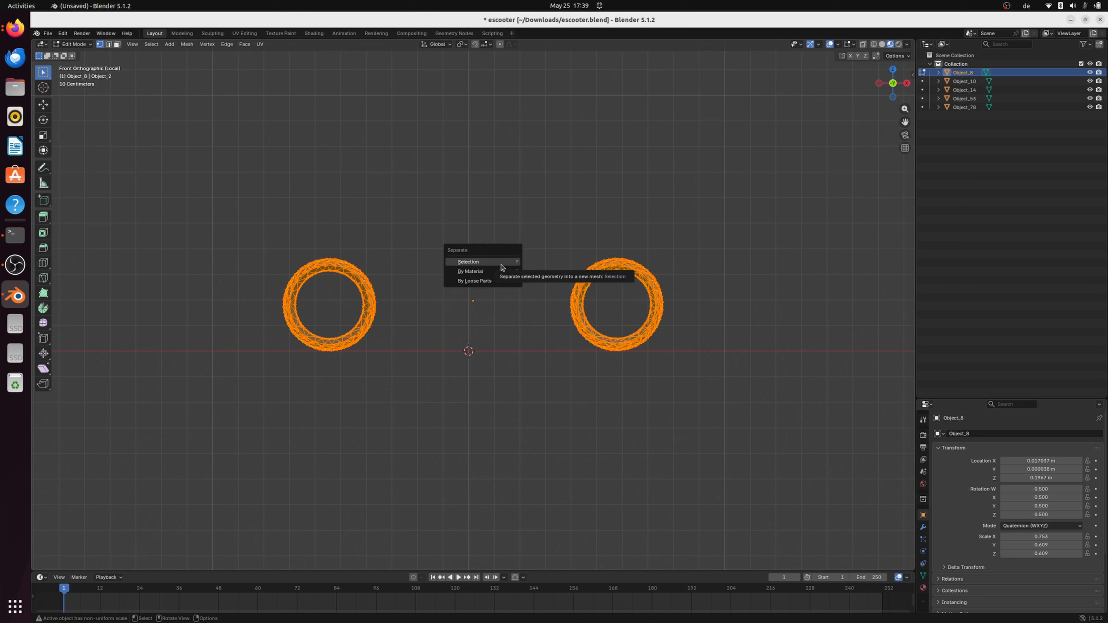
left_click(486, 282)
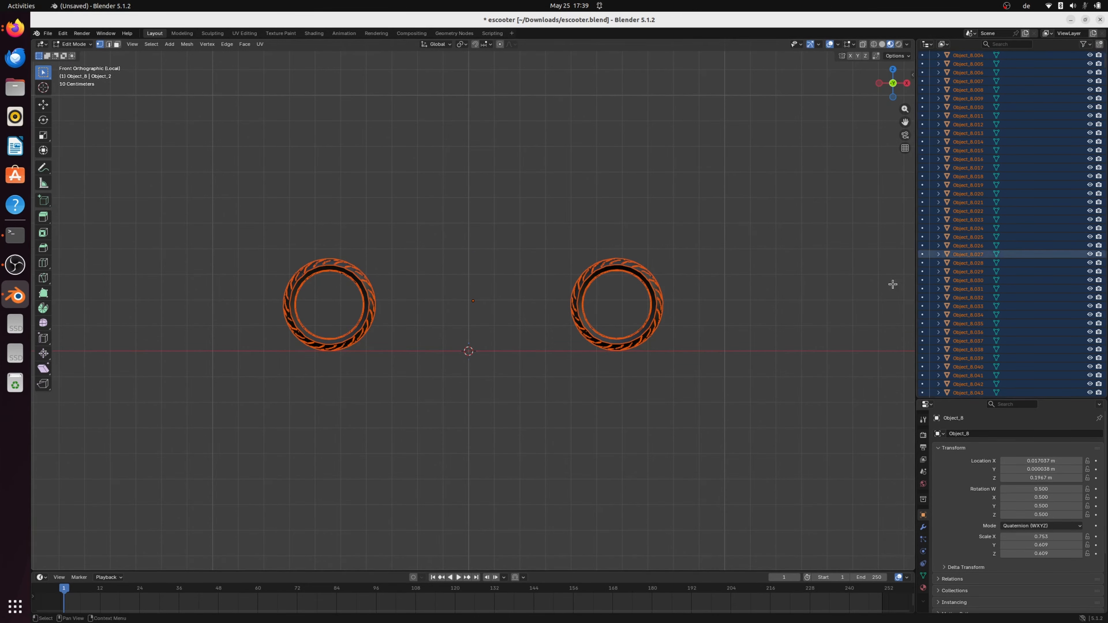
scroll(589, 281, "up", 3)
scroll(589, 282, "down", 3)
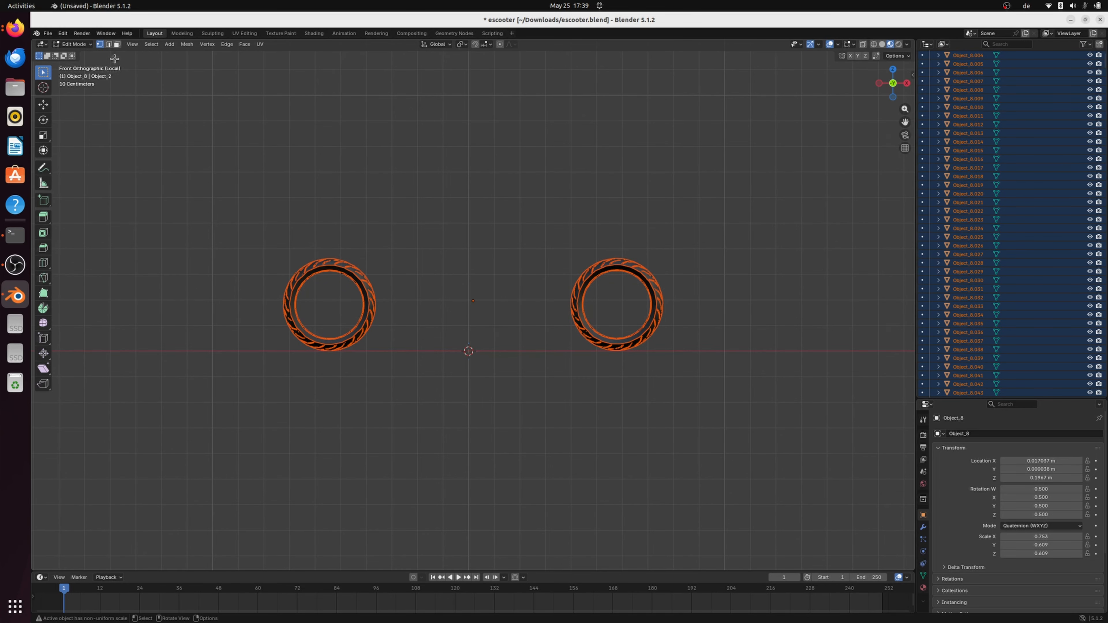
Return to Object Mode and deselect all the separated tire pieces.
left_click(72, 44)
left_click(79, 54)
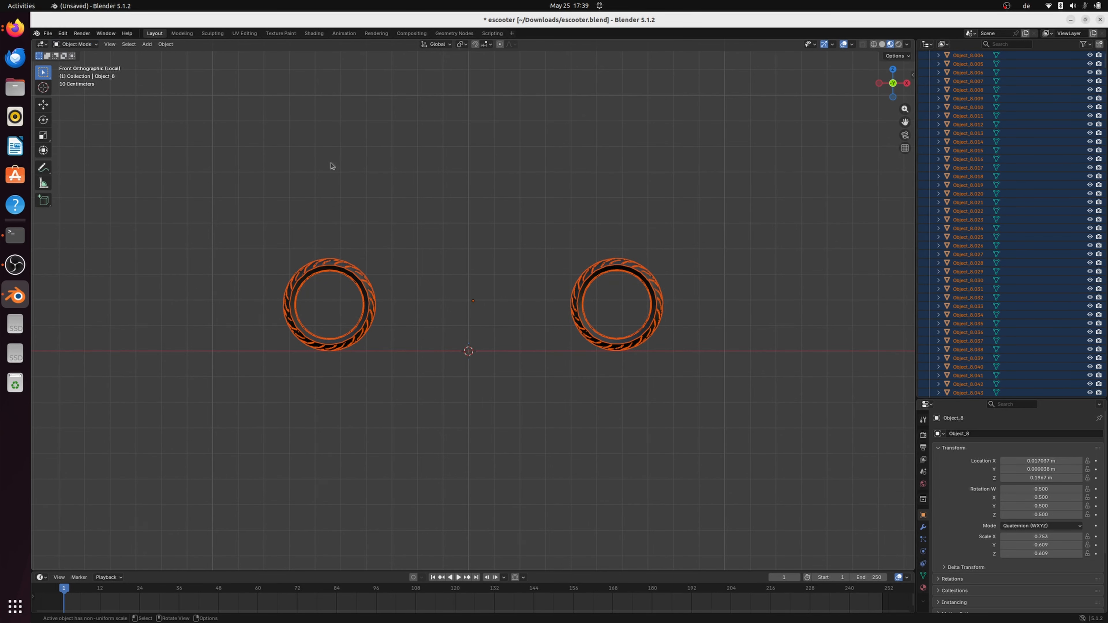
left_click(370, 175)
left_click(80, 46)
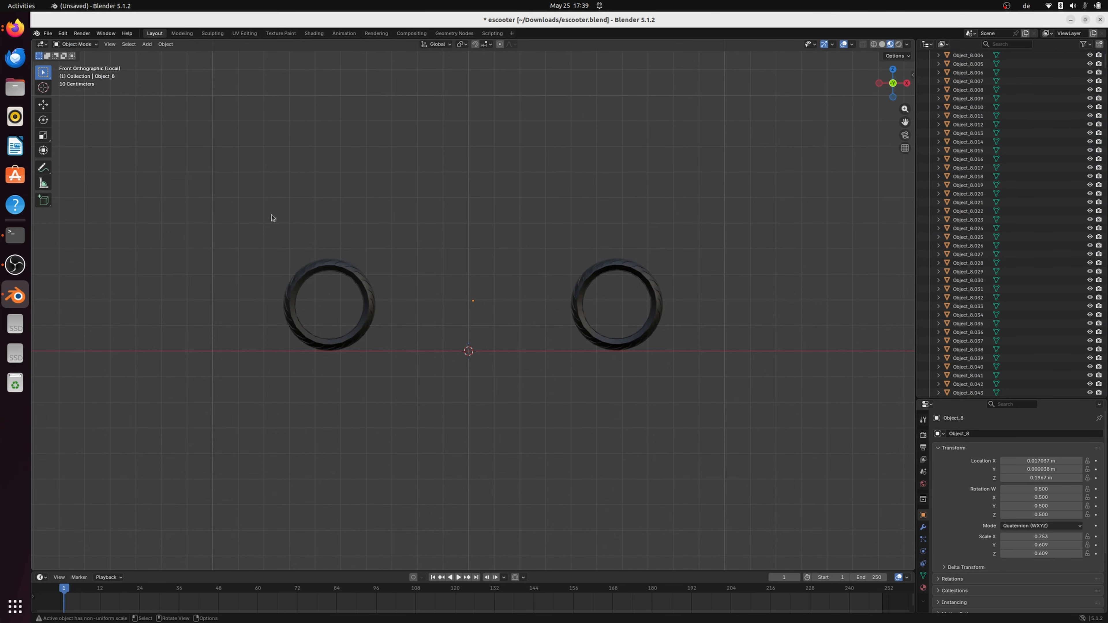
Join the selected loose pieces of the rear tire into one mesh, using Object_8.437 as the active object.
left_click_drag(151, 140, 450, 408)
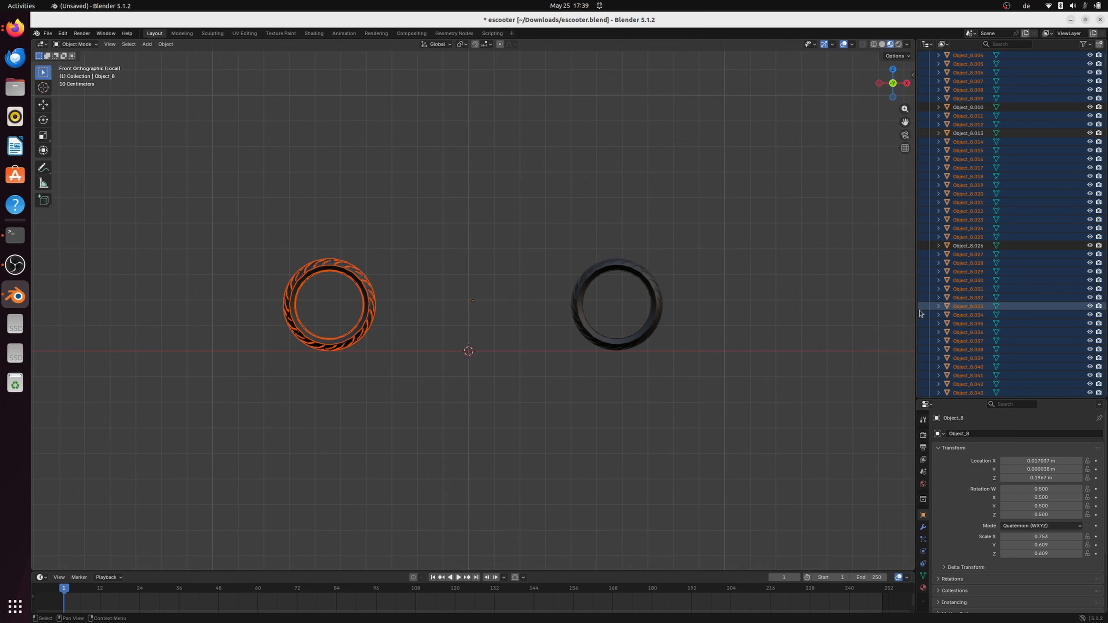
scroll(986, 313, "down", 20)
scroll(985, 313, "down", 20)
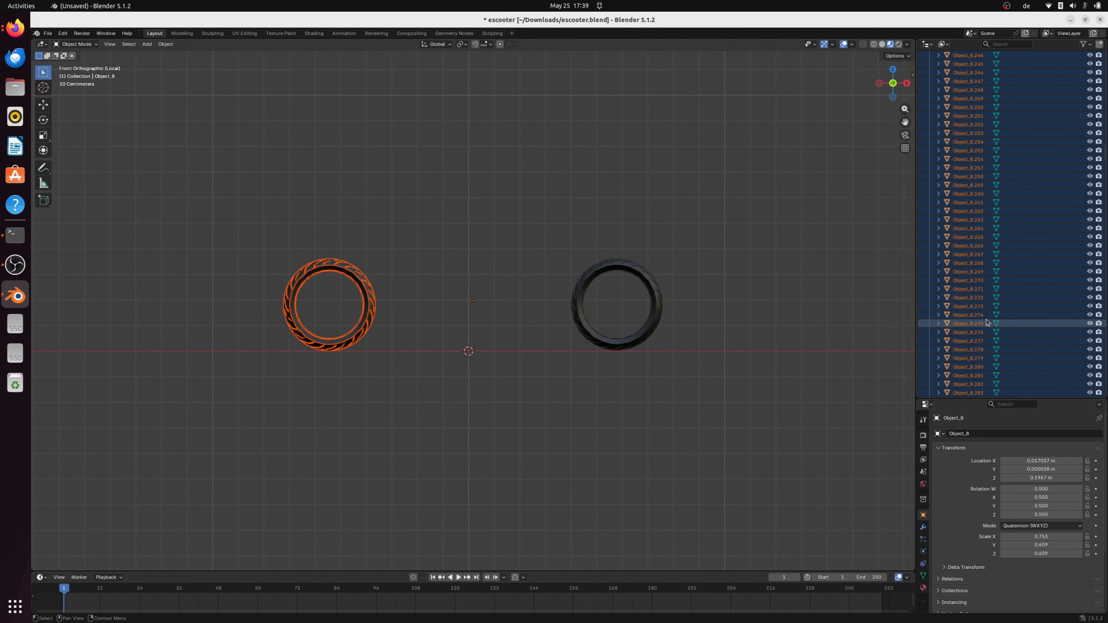
scroll(982, 326, "up", 12)
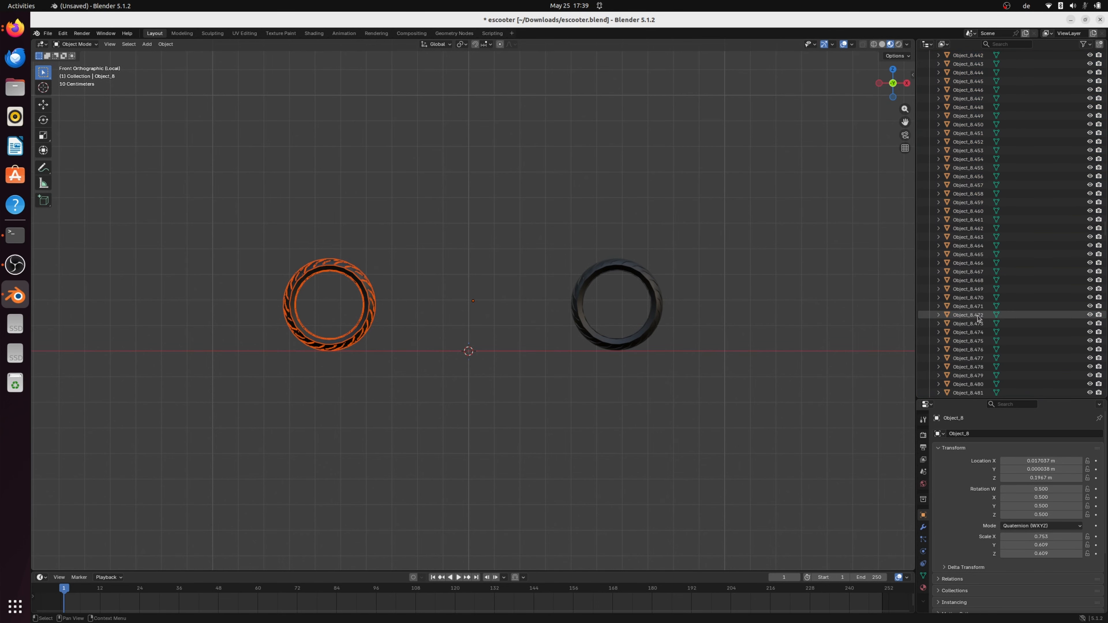
left_click(965, 324, "ctrl")
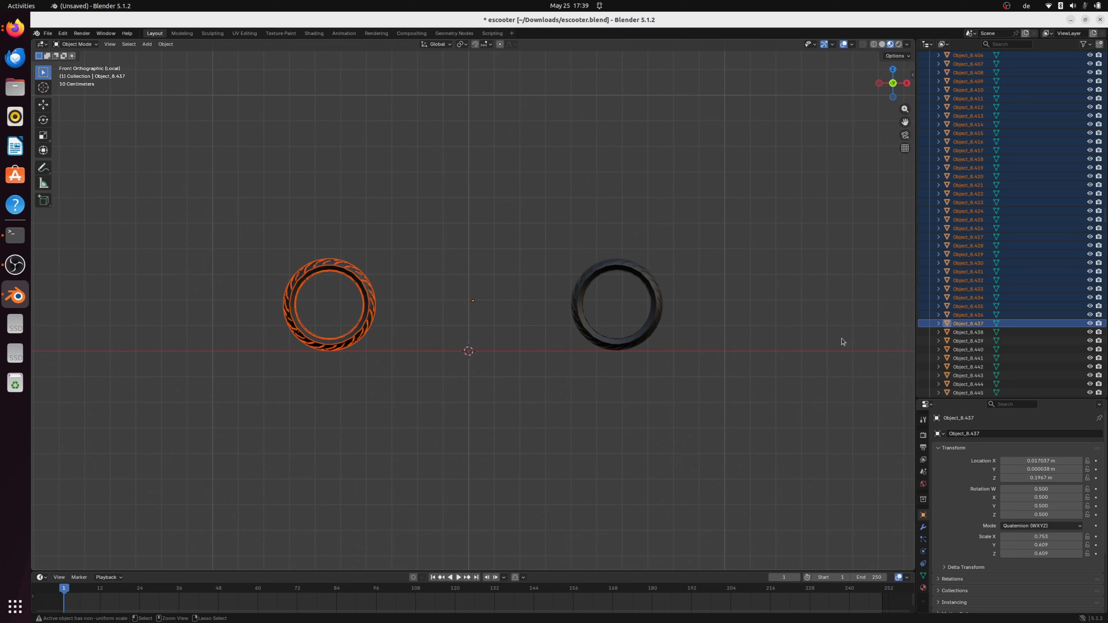
key("ctrl+j")
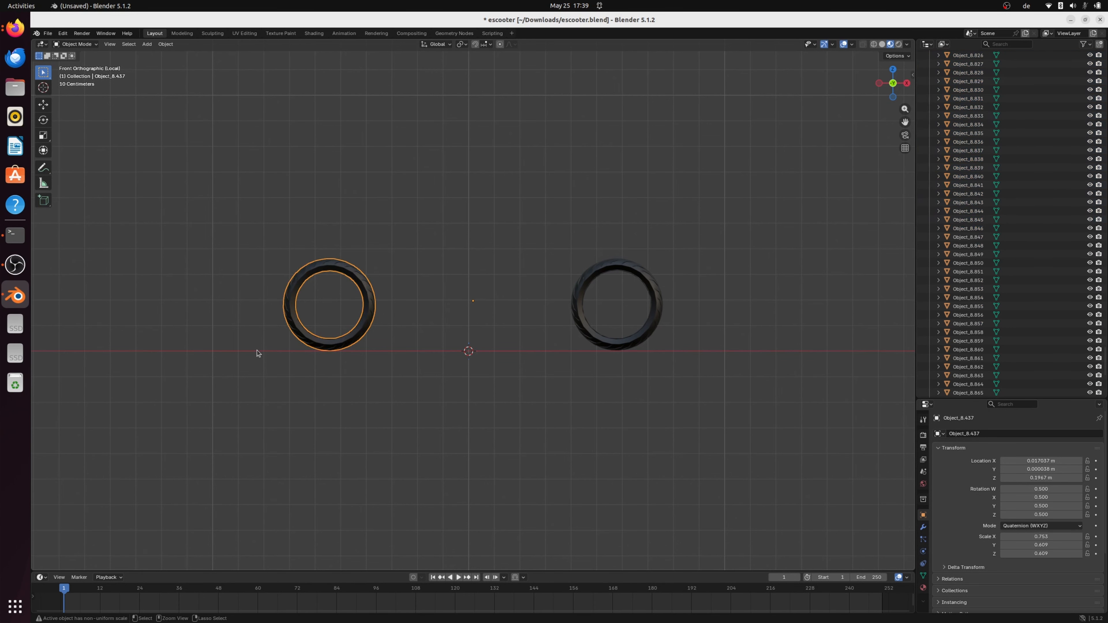
Join the loose pieces of the front tire into one mesh, using Object_8.884 as the active object.
left_click(498, 375)
left_click_drag(533, 210, 730, 403)
scroll(999, 322, "down", 4)
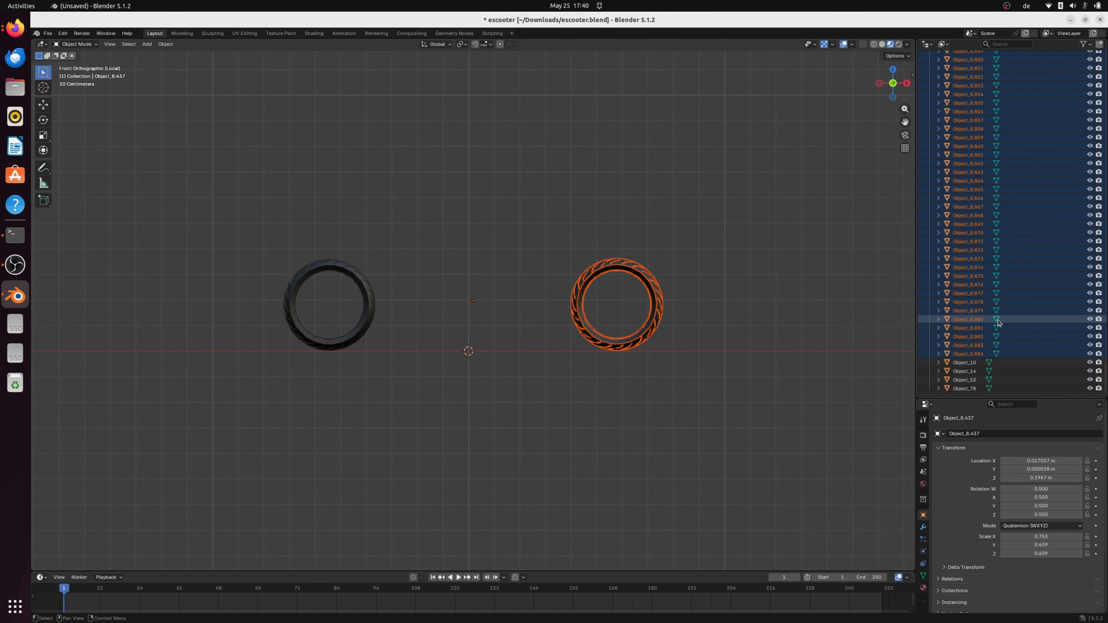
left_click(970, 354, "ctrl")
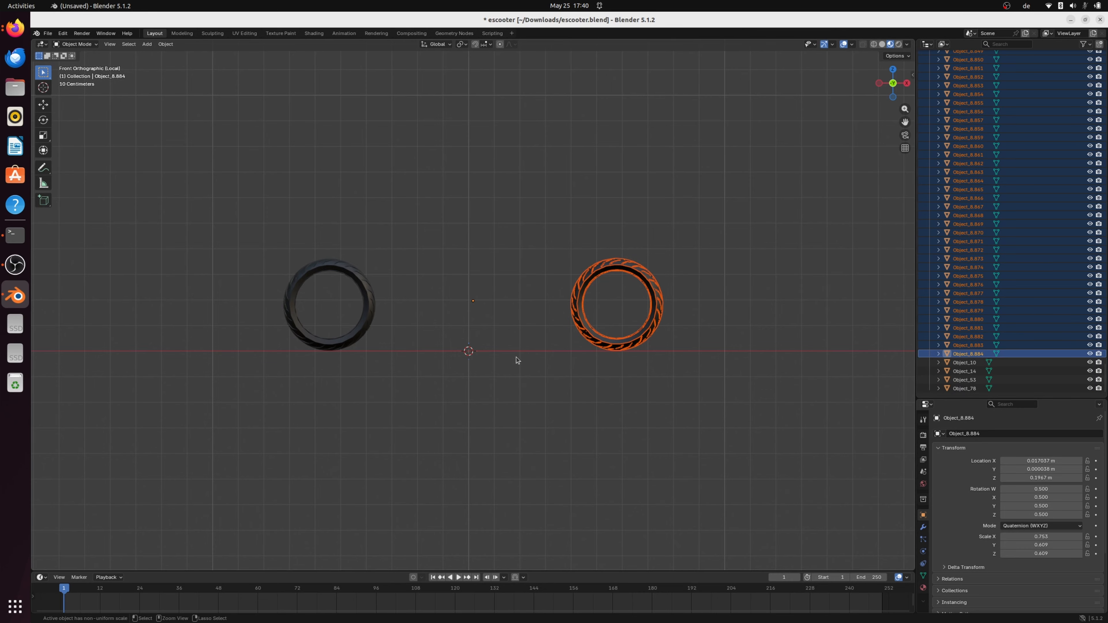
key("ctrl+j")
left_click(541, 328)
left_click_drag(538, 229, 708, 393)
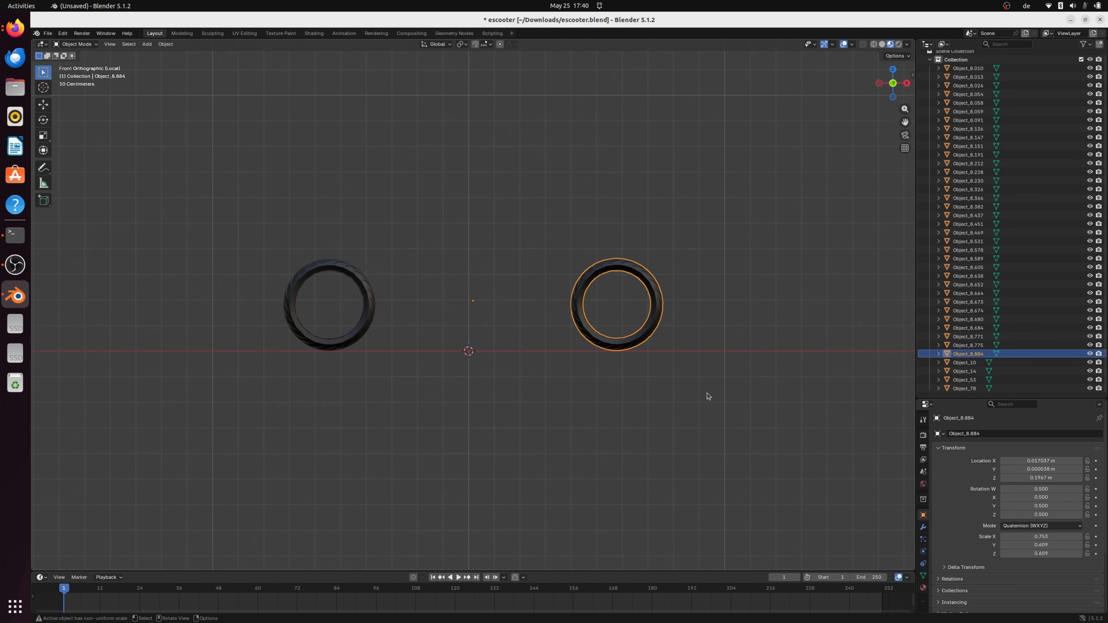
Select the rear tire's leftover pieces from the back orthographic view and join them into Object_8.437.
left_click_drag(215, 213, 410, 388)
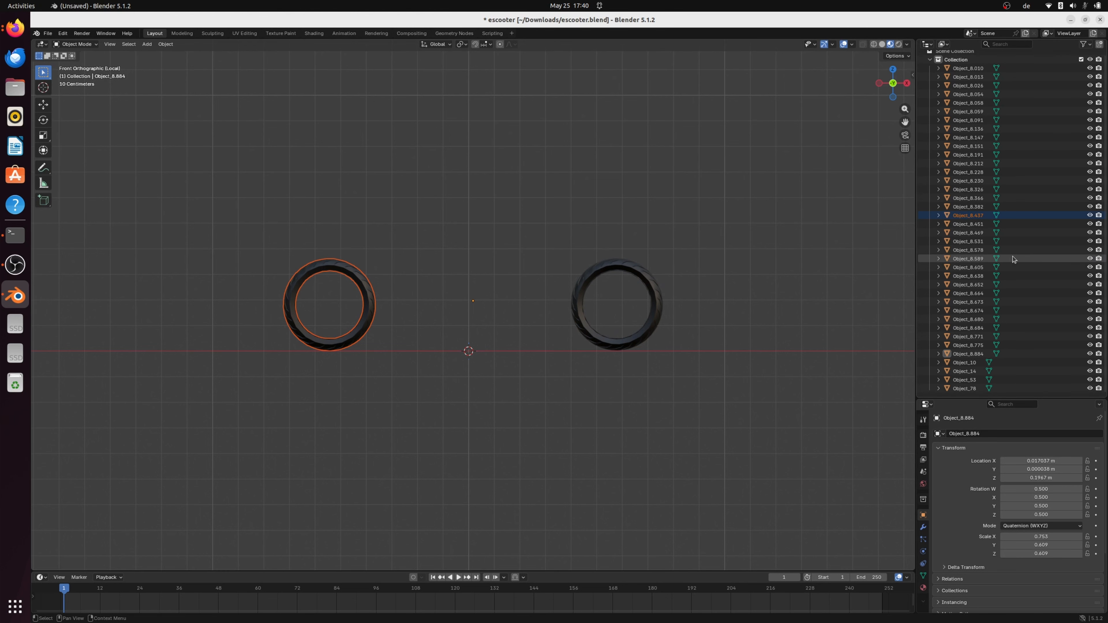
scroll(967, 245, "up", 1)
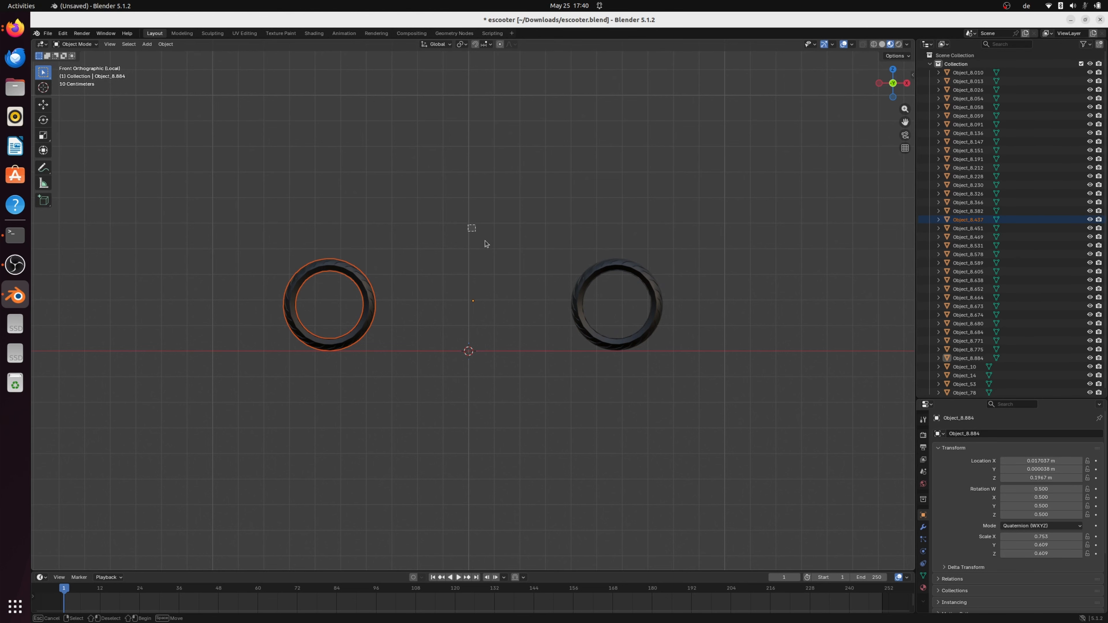
left_click_drag(469, 224, 674, 406, "shift")
middle_click_drag(755, 309, 763, 348)
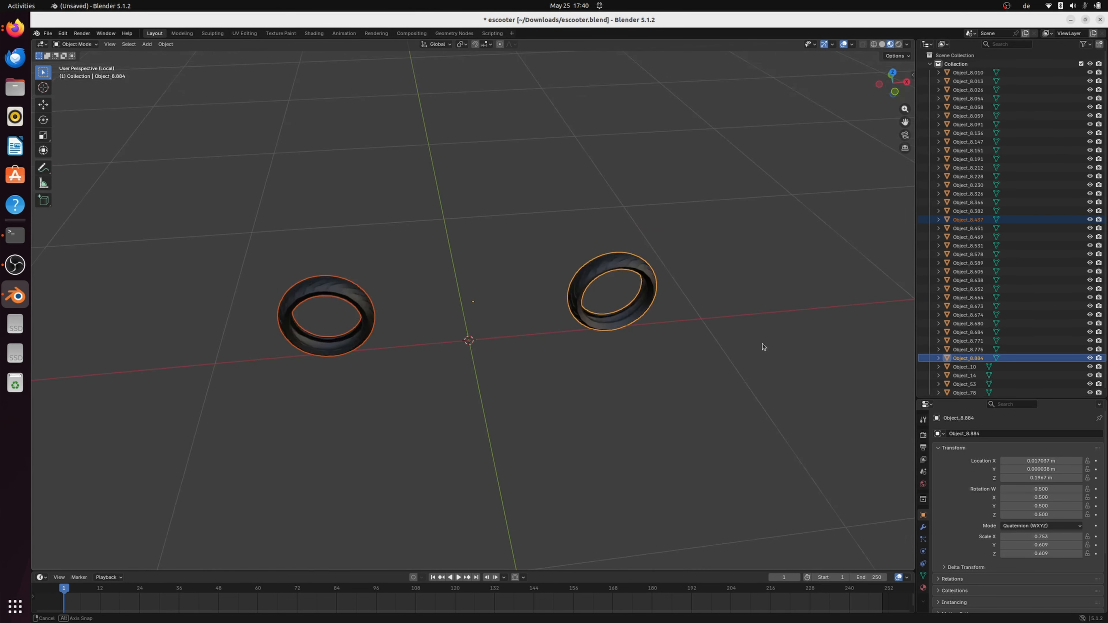
left_click(893, 74)
left_click_drag(526, 188, 737, 424)
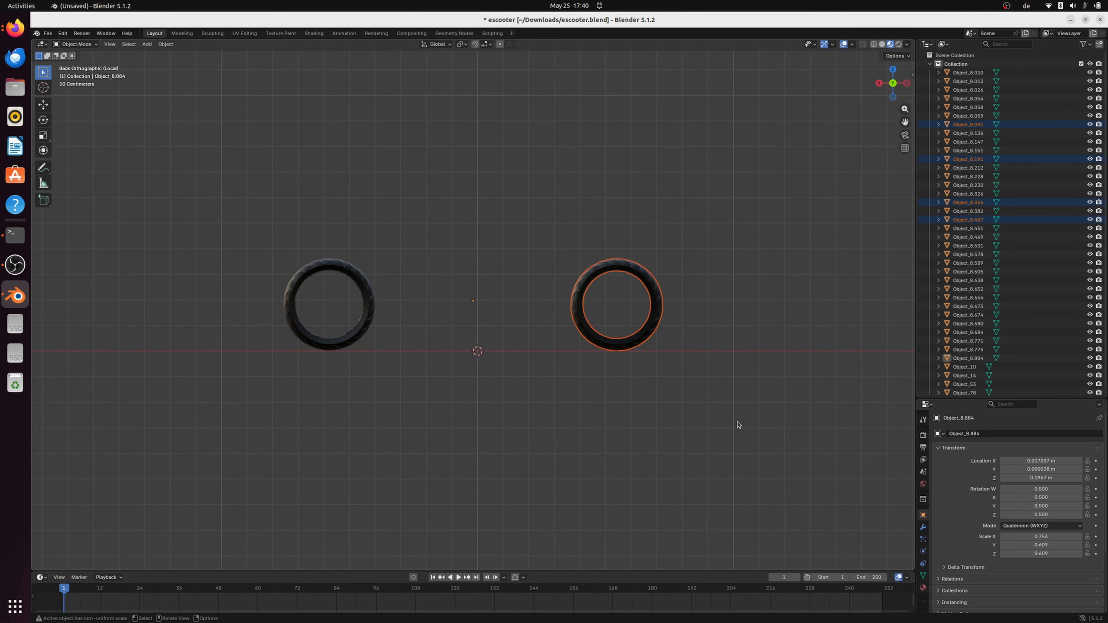
left_click(727, 286)
left_click_drag(526, 196, 783, 432)
key("ctrl")
key("ctrl+j")
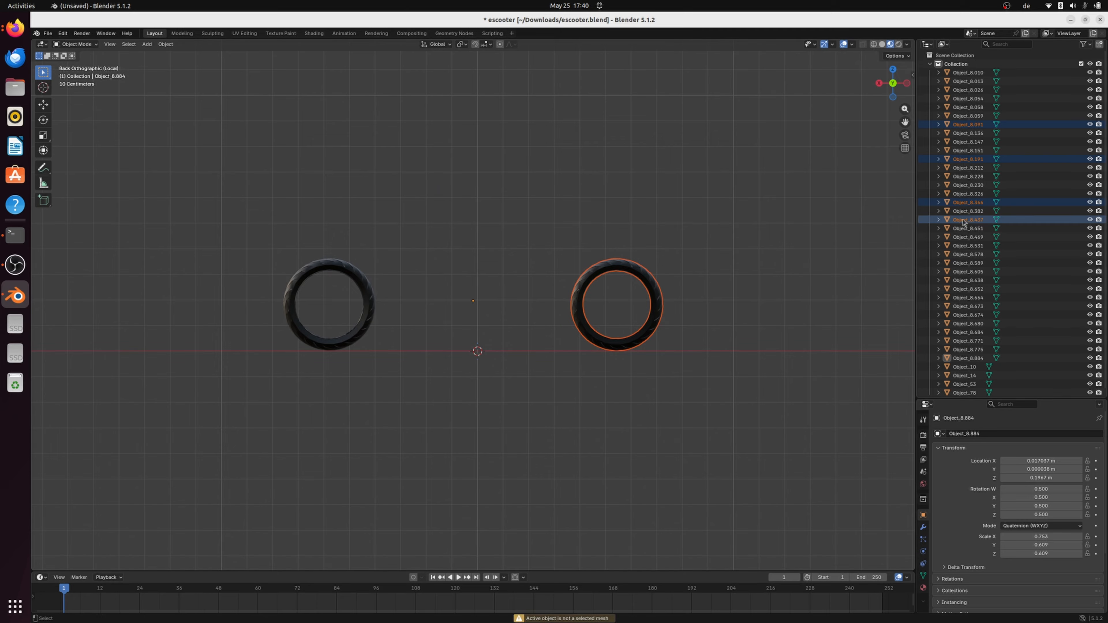
left_click(978, 218, "ctrl")
key("ctrl+j")
Select the front tire's leftover pieces from the top orthographic view and join them into Object_8.884.
left_click(512, 285)
left_click_drag(513, 285, 821, 58)
key("KP_7")
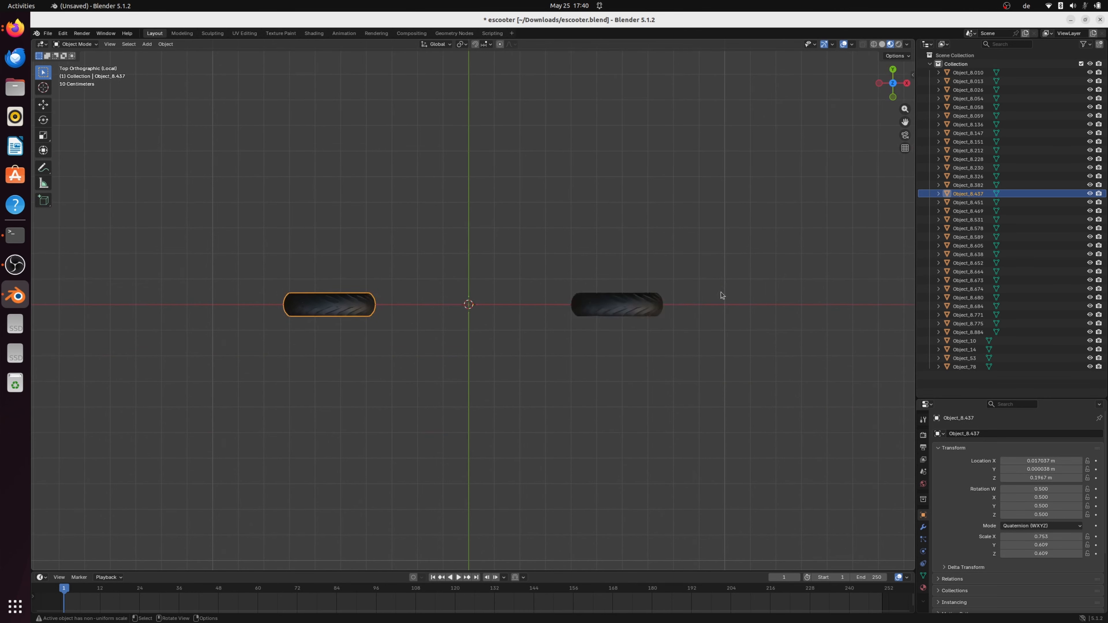
left_click_drag(521, 262, 728, 409)
left_click(651, 318, "shift")
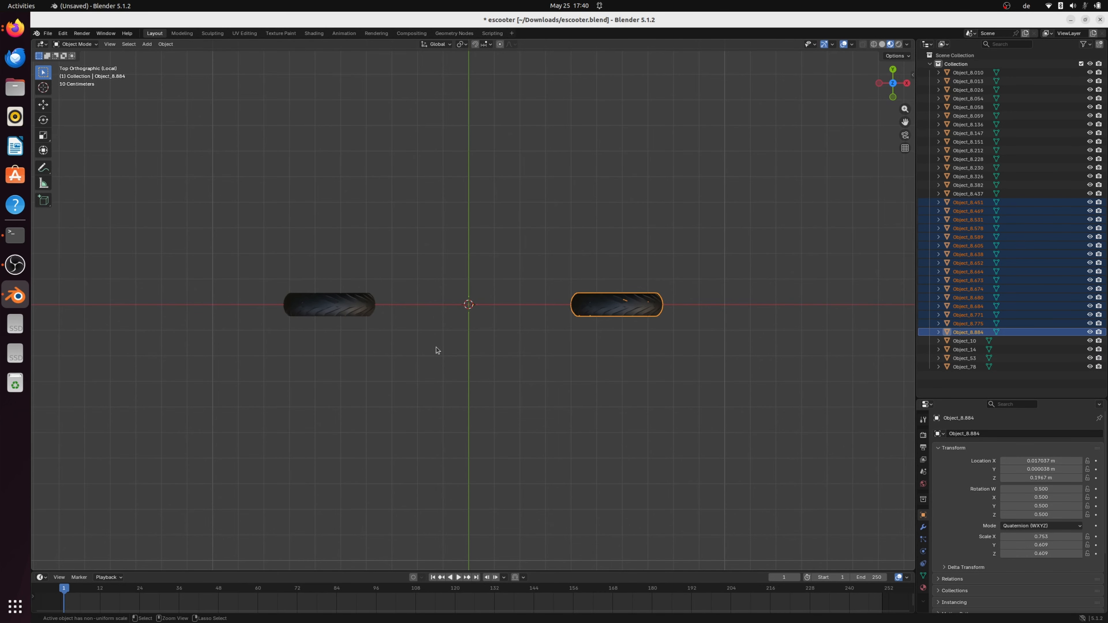
key("ctrl+j")
Join the rear tire's leftover pieces selected from the top view into Object_8.437.
left_click_drag(242, 222, 421, 410)
key("ctrl+j")
left_click(517, 349)
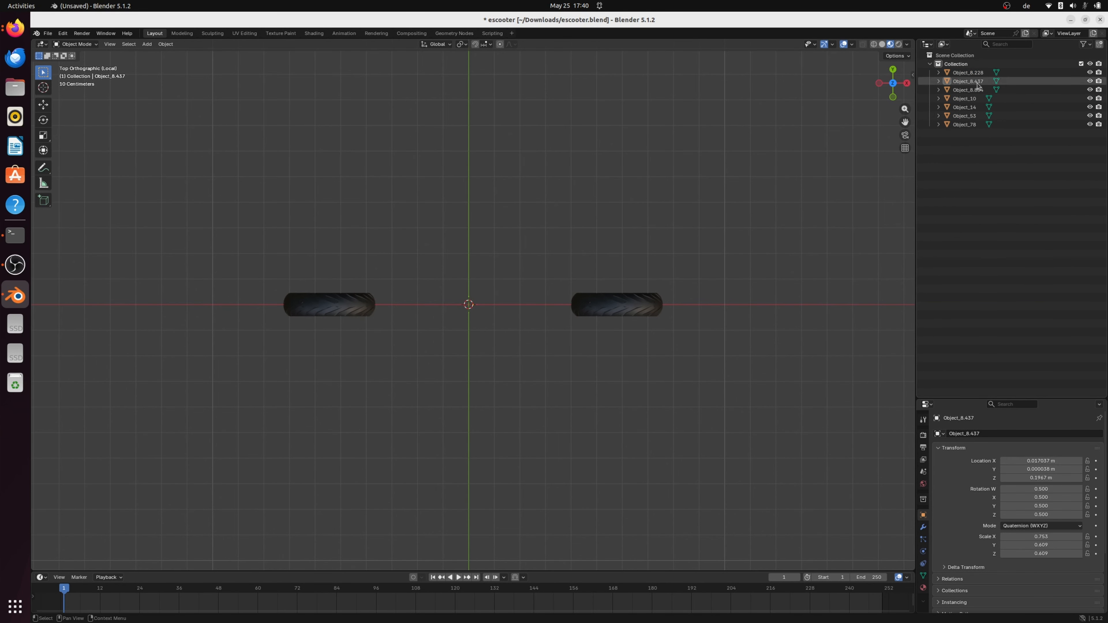
Join Object_8.437 with the last rear tire piece, keeping Object_8.228 as the active object.
left_click(972, 73)
middle_click_drag(807, 240, 813, 157)
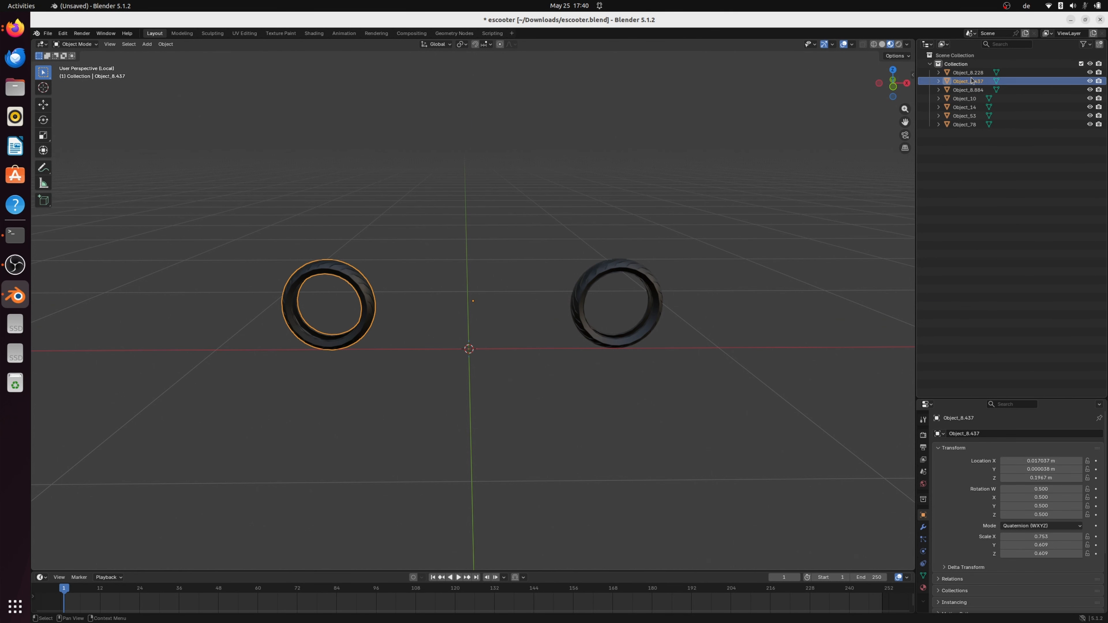
middle_click_drag(354, 371, 301, 368)
scroll(302, 368, "up", 4)
left_click(975, 82)
left_click(973, 74, "ctrl")
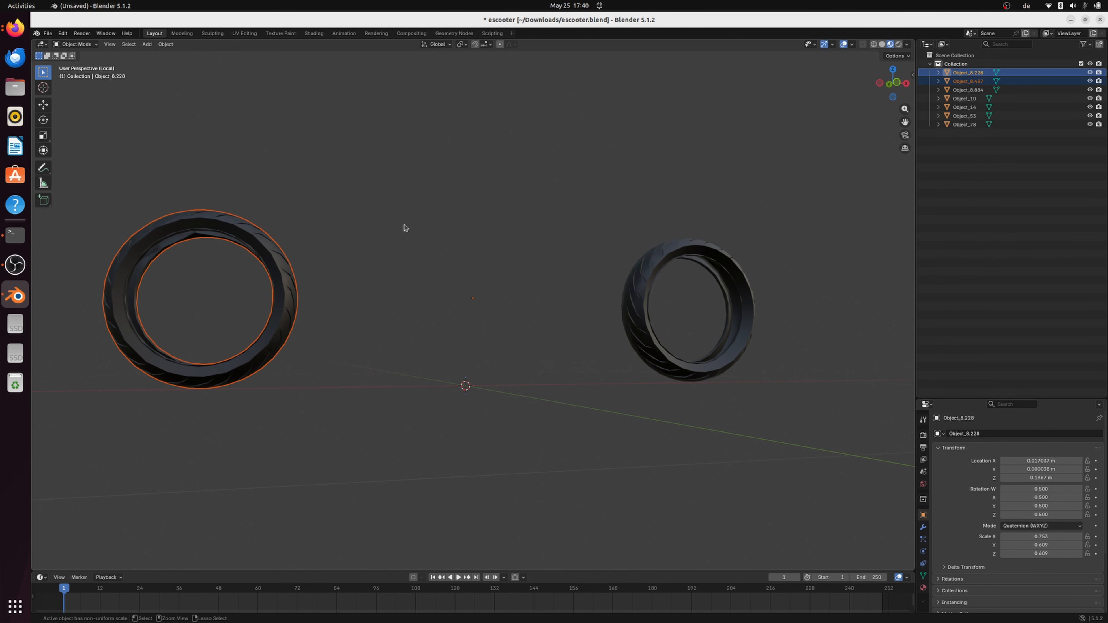
key("m")
key("ctrl+j")
Check the joined tires in front orthographic view and exit local view to show the whole scooter.
left_click(968, 81)
left_click(896, 82)
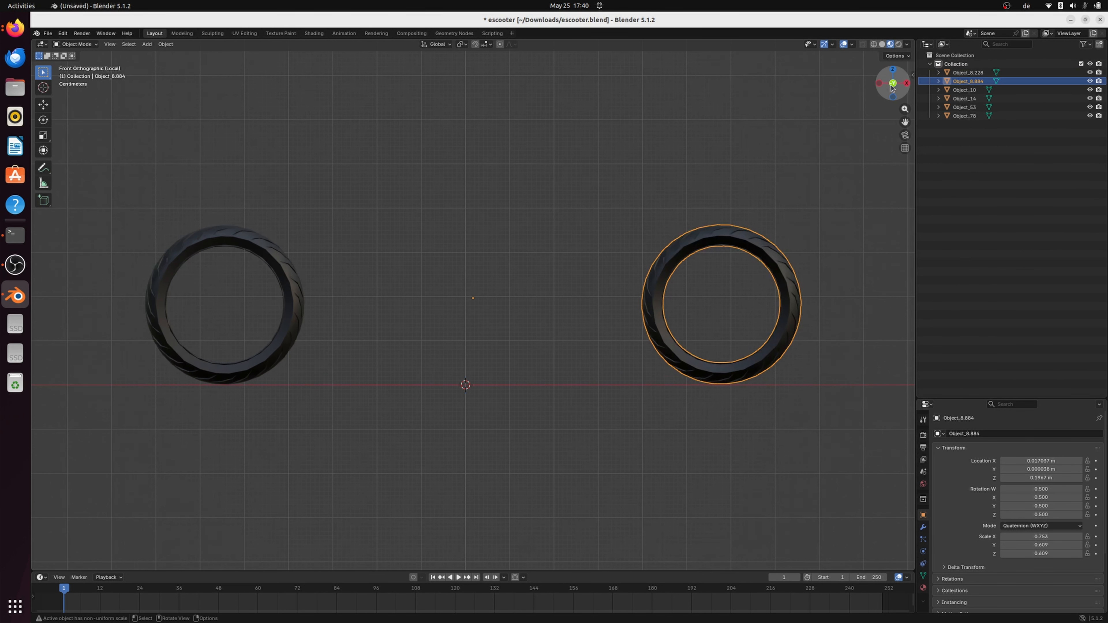
left_click(298, 282)
left_click(462, 244)
key("KP_Divide")
left_click(525, 250)
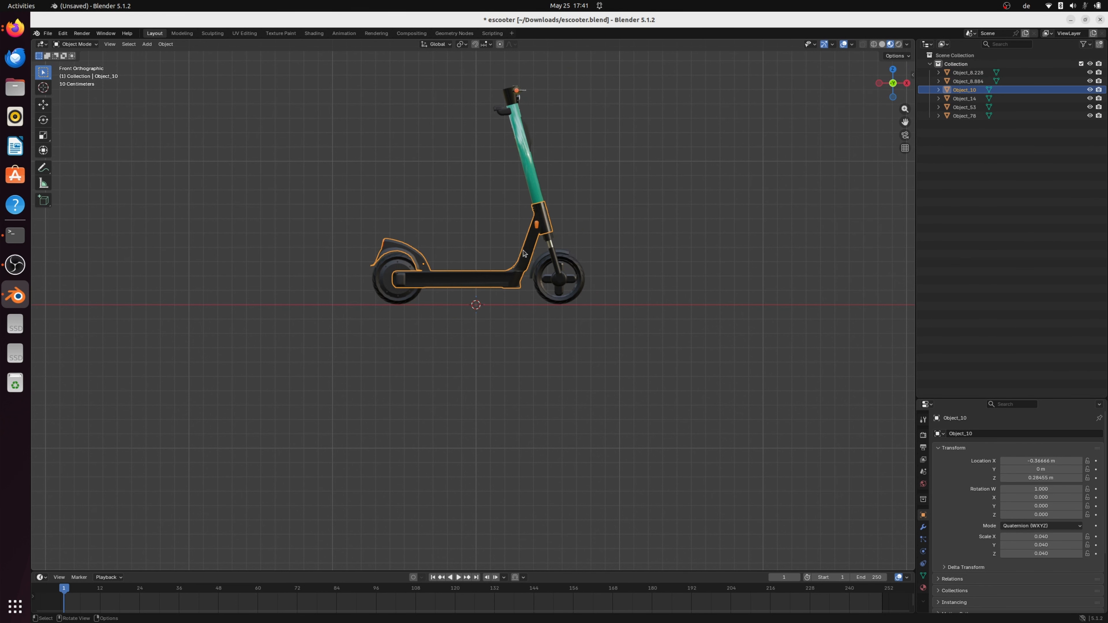
Identify the front wheel's parts and join the rim Object_14 into the front tire Object_8.884.
left_click(976, 82)
left_click(967, 72)
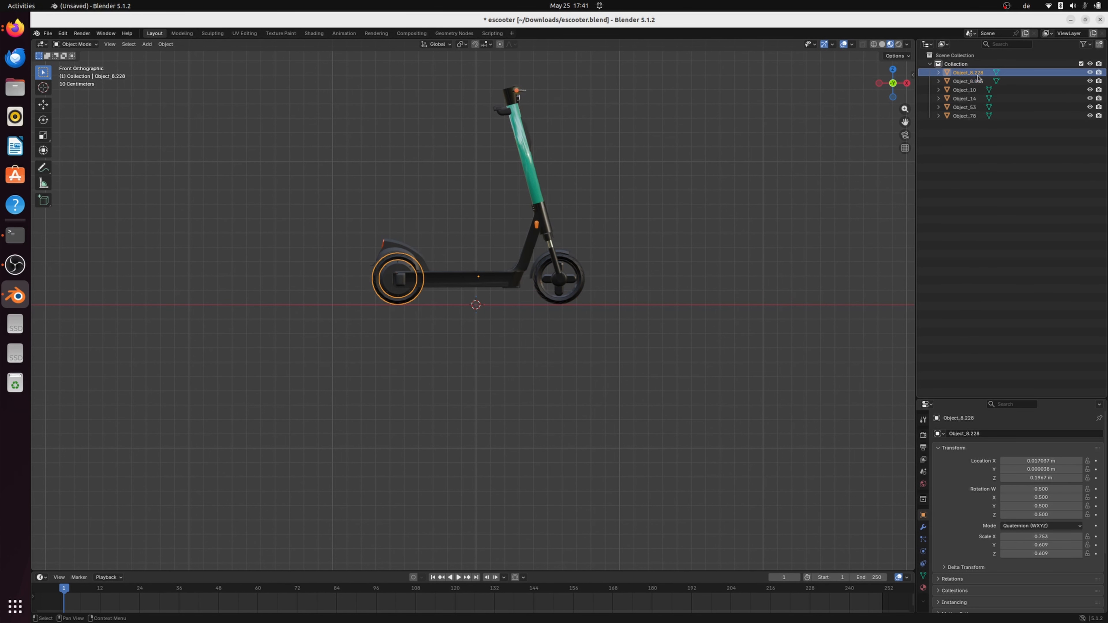
left_click(967, 81)
left_click(964, 90)
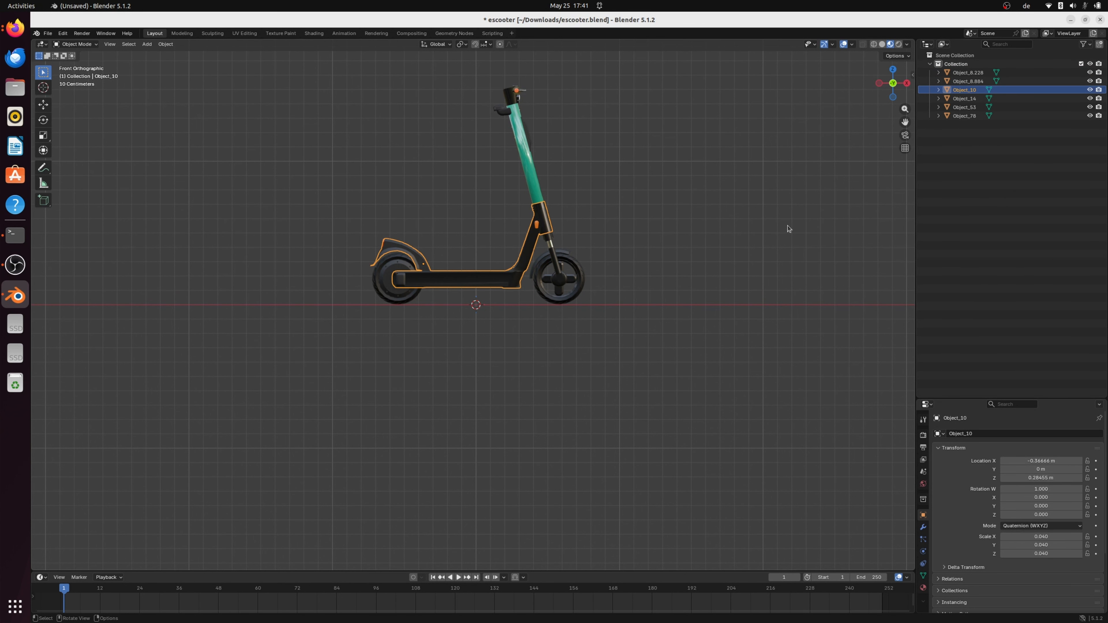
left_click(569, 284)
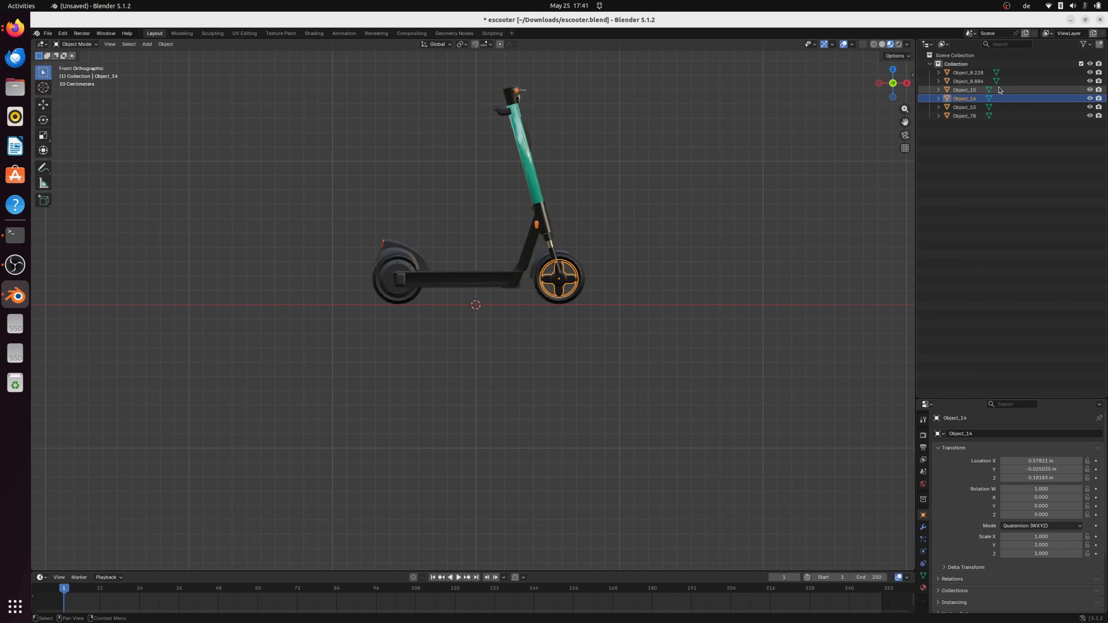
left_click(980, 73)
left_click(977, 82)
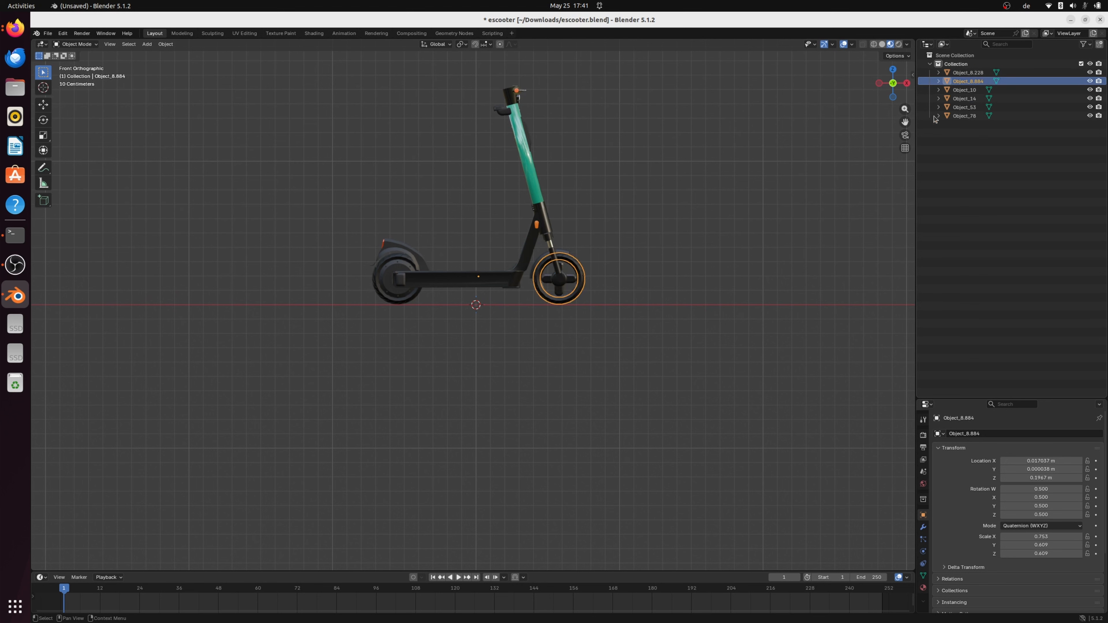
left_click(566, 283)
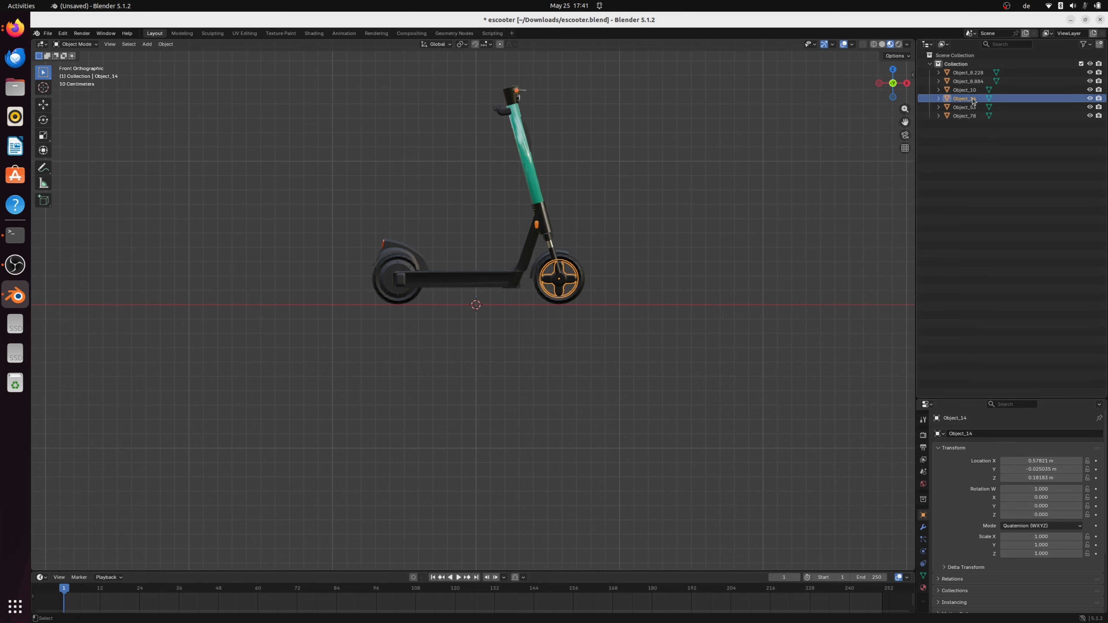
left_click(974, 81, "ctrl")
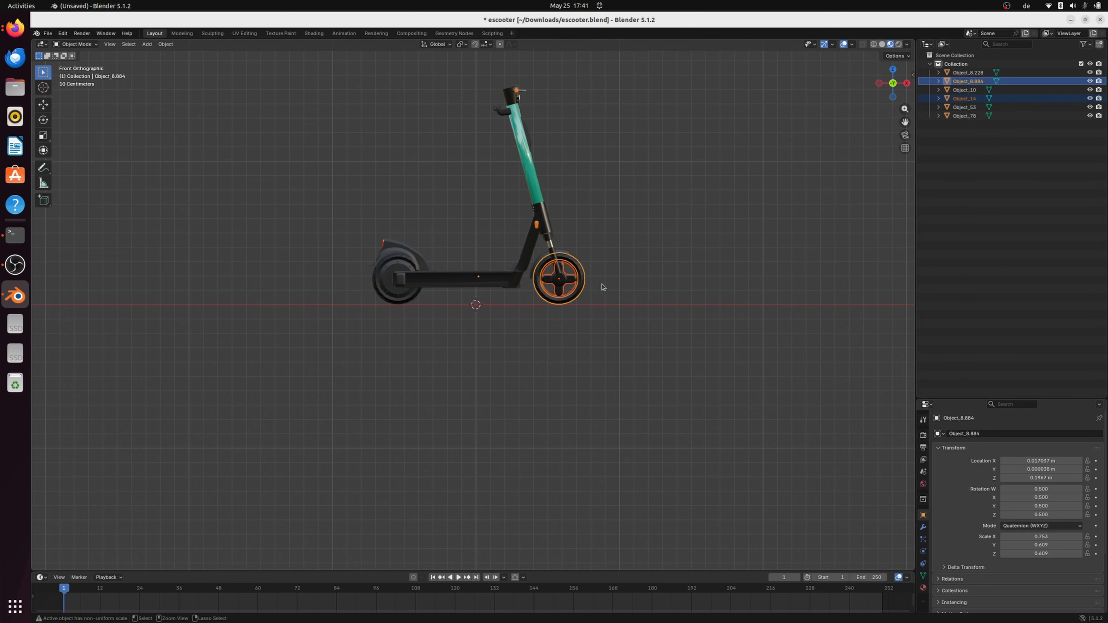
key("ctrl+j")
left_click(746, 209)
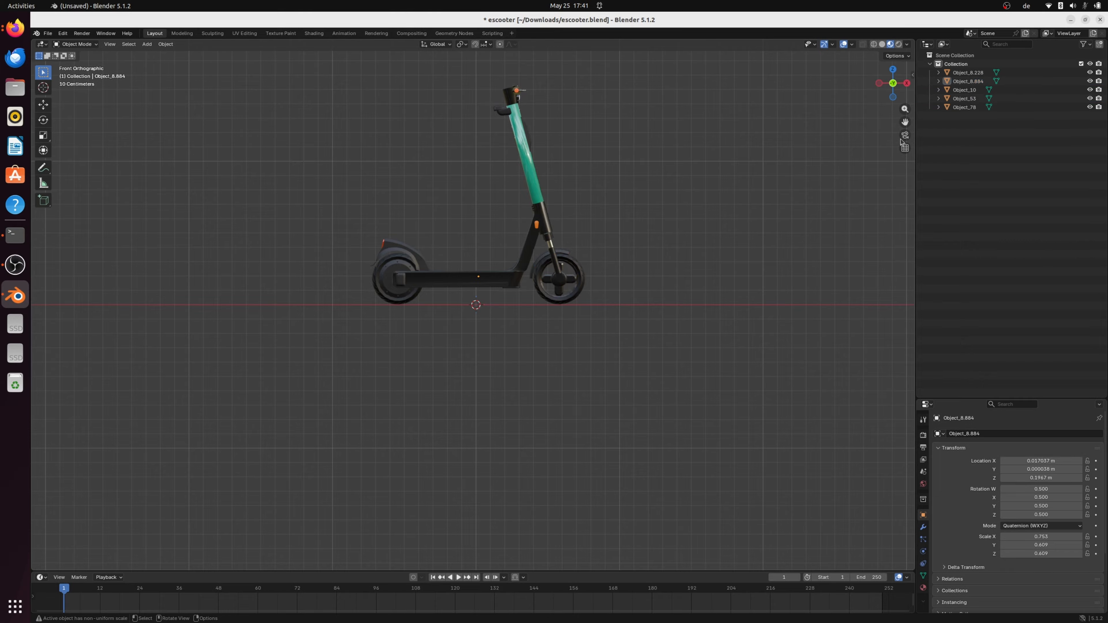
Join the rear rim Object_53 into the rear tire Object_8.228.
left_click(968, 108)
left_click(972, 99)
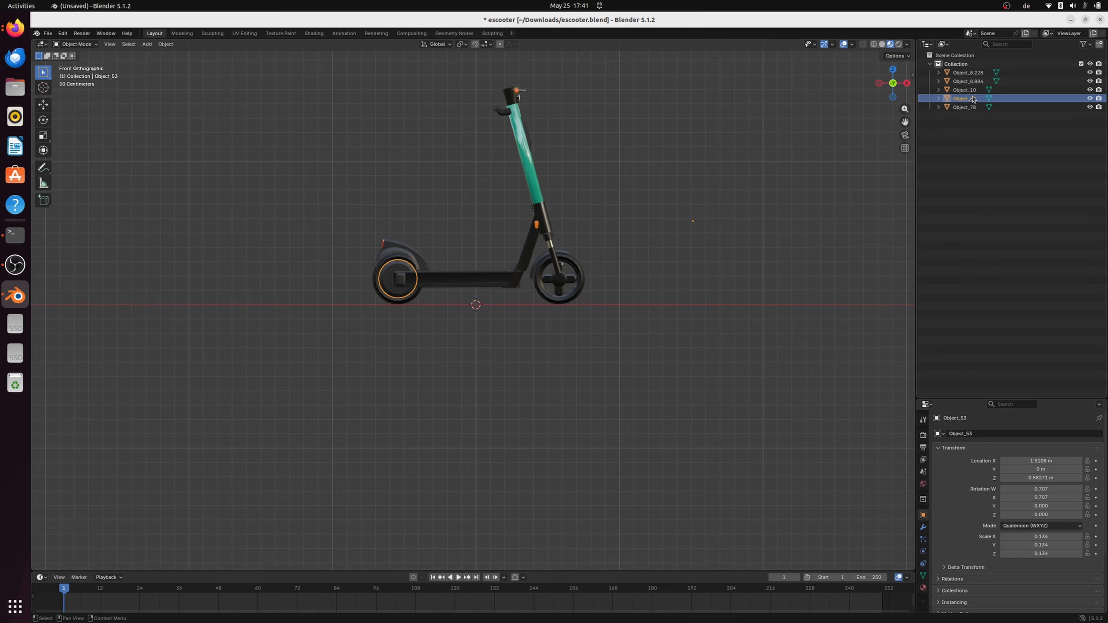
left_click(968, 73, "ctrl")
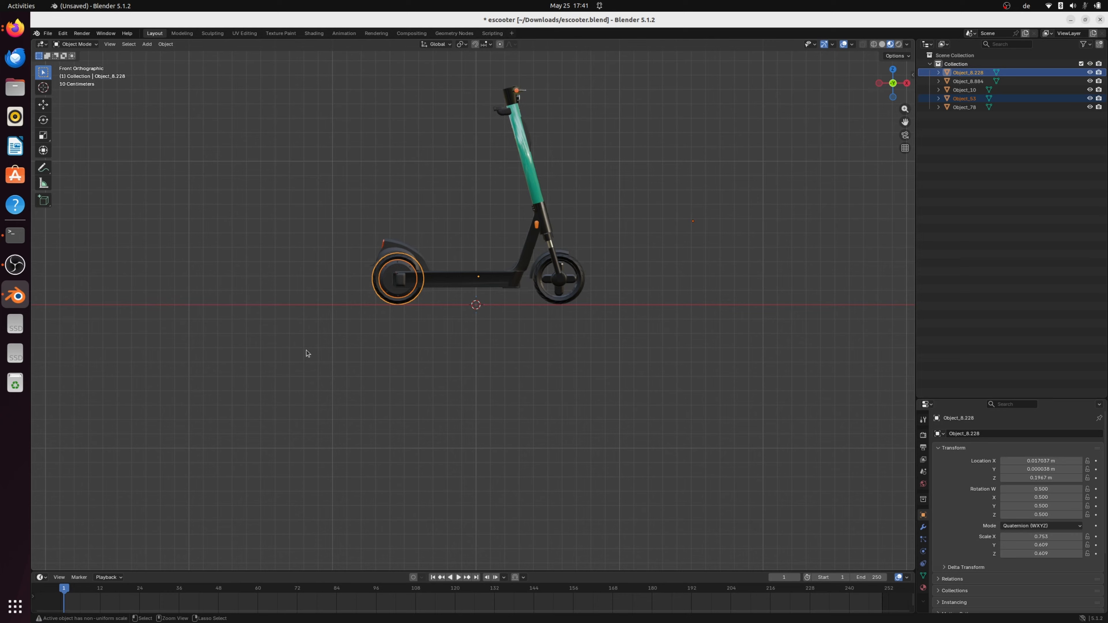
key("ctrl+j")
left_click(588, 288)
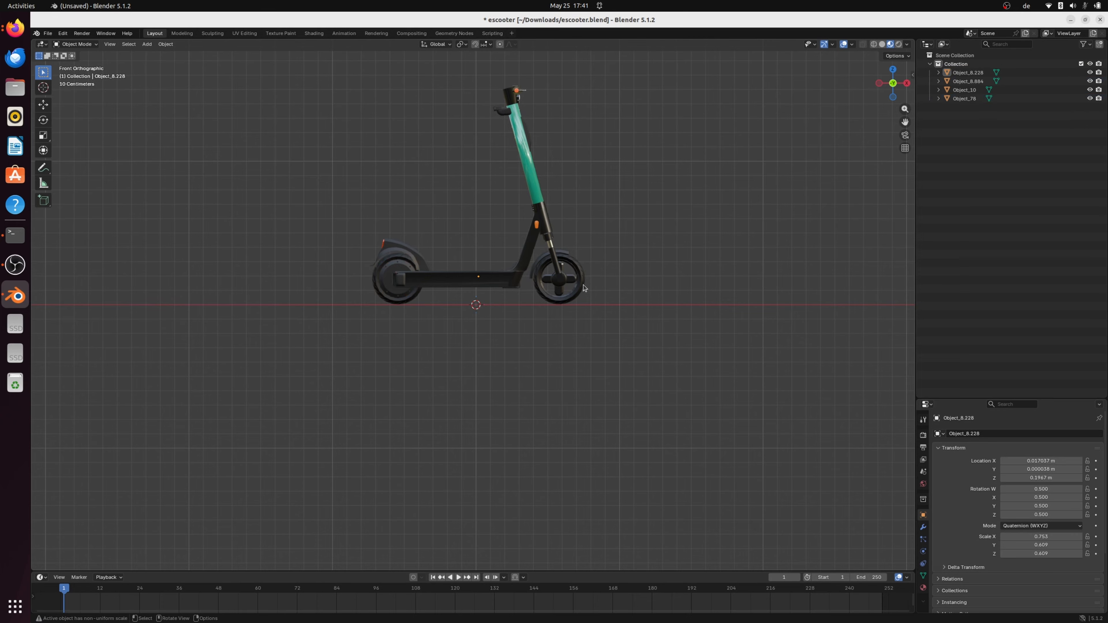
Rename the front wheel object Object_8.884 as Front_Wheel.
left_click(584, 288)
double_click(968, 81)
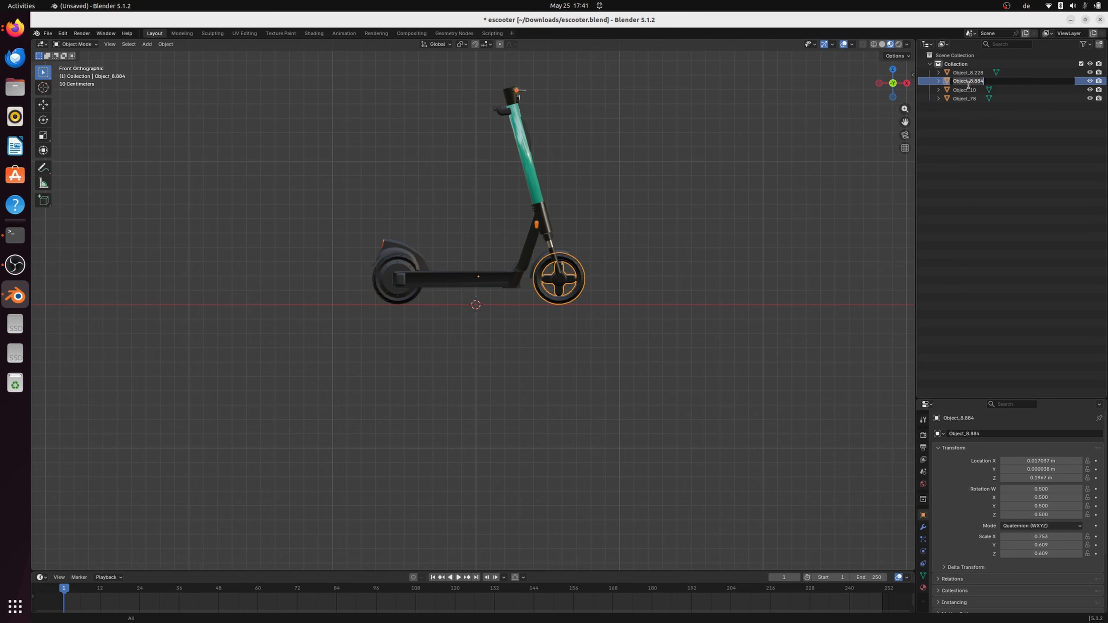
type("F")
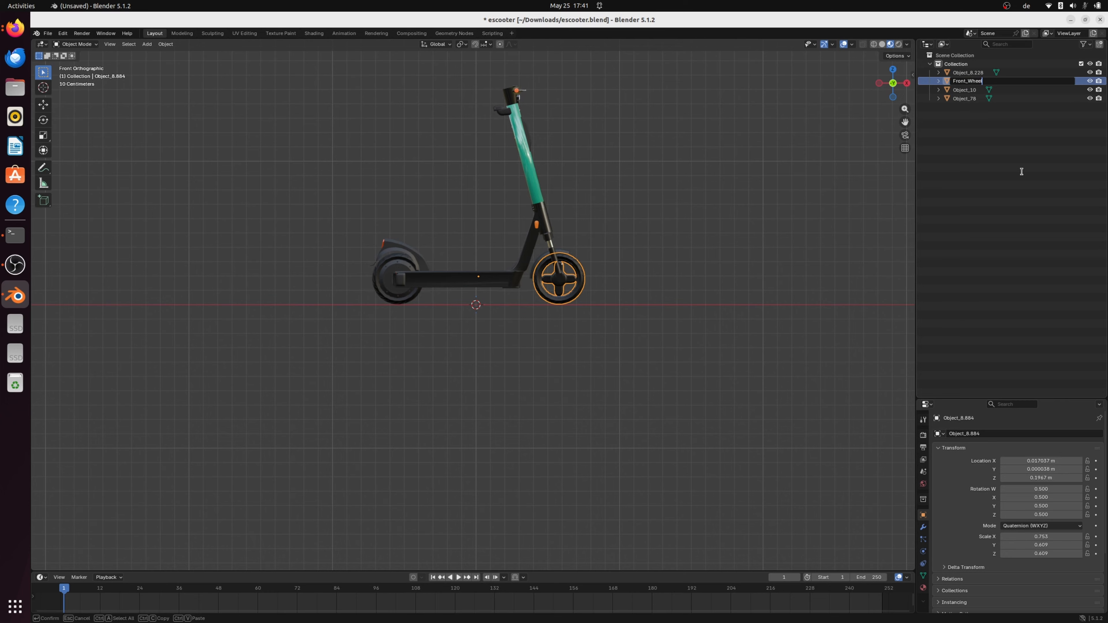
type("ront_Wheel")
key("Return")
Rename the rear wheel object Object_8.228 as Rear_Wheel.
double_click(974, 82)
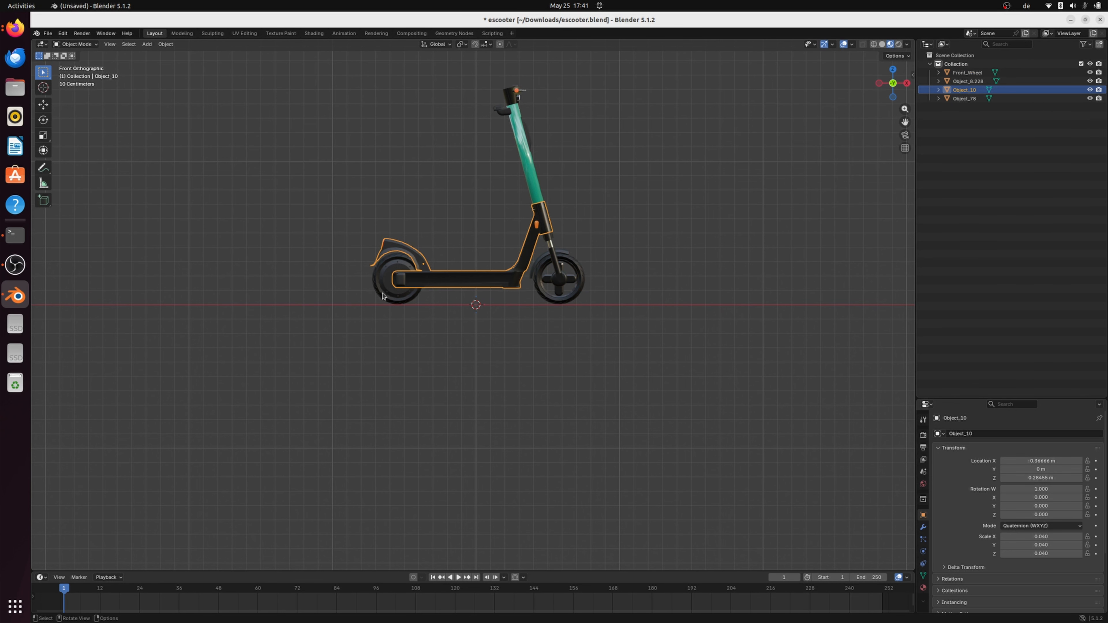
type("Bear_Wheel")
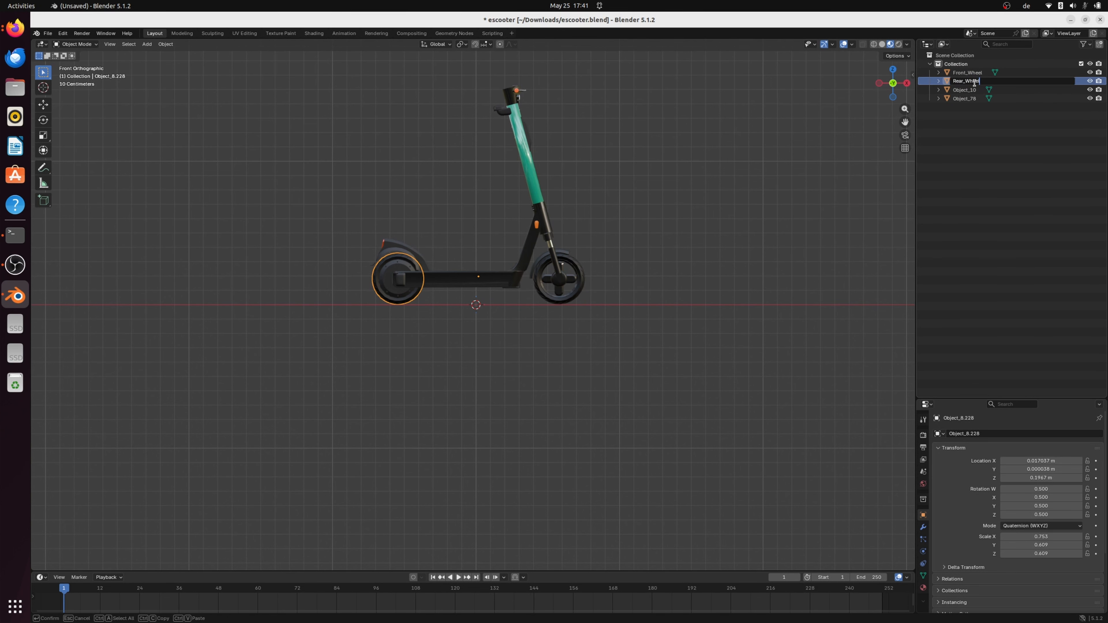
key("Return")
Rename the scooter's deck and frame mesh Object_10 as Body.
double_click(966, 82)
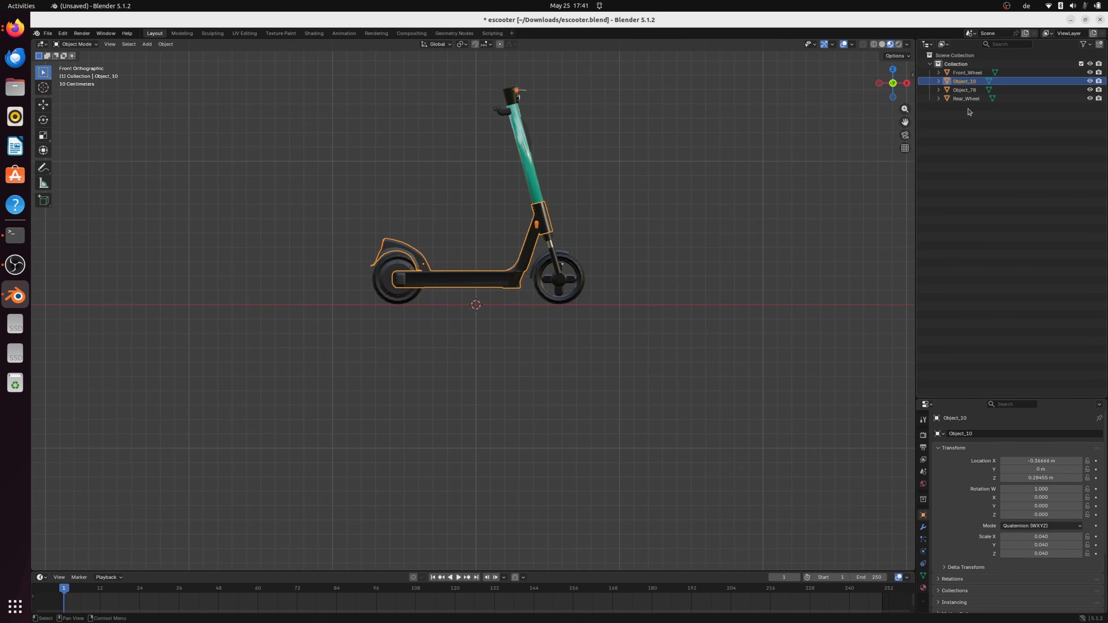
type("Body")
key("Return")
key("Down")
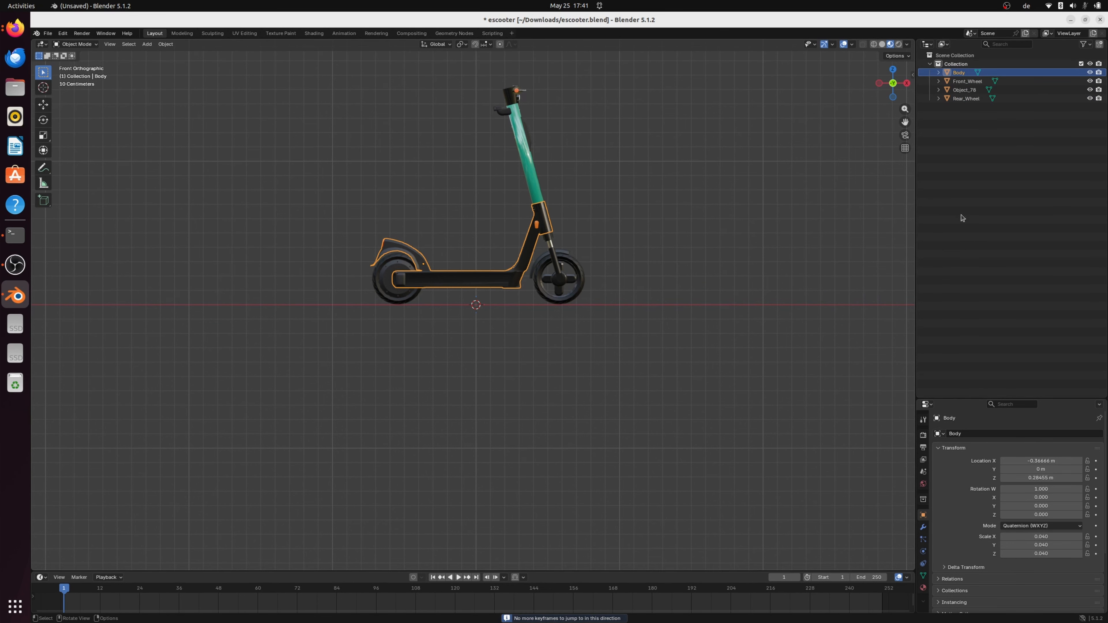
Rename the steering column mesh Object_78 as Handle.
double_click(969, 92)
type("Handle")
key("Return")
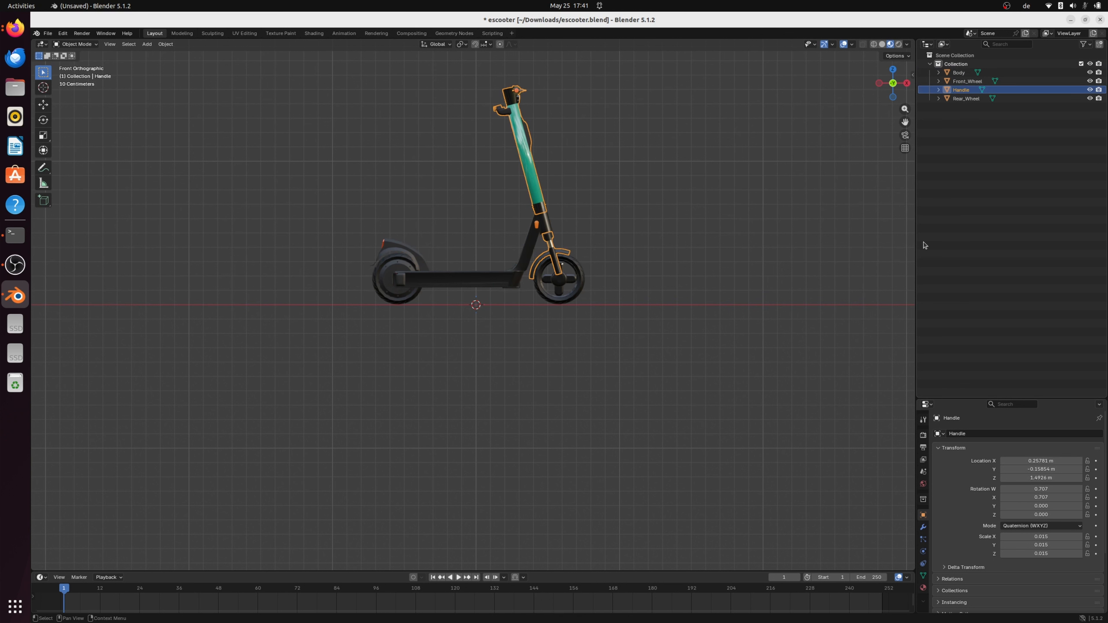
Deselect all objects and save the escooter.blend file.
key("alt+a")
left_click(47, 33)
left_click(62, 92)
left_click(525, 251)
key("ctrl+z")
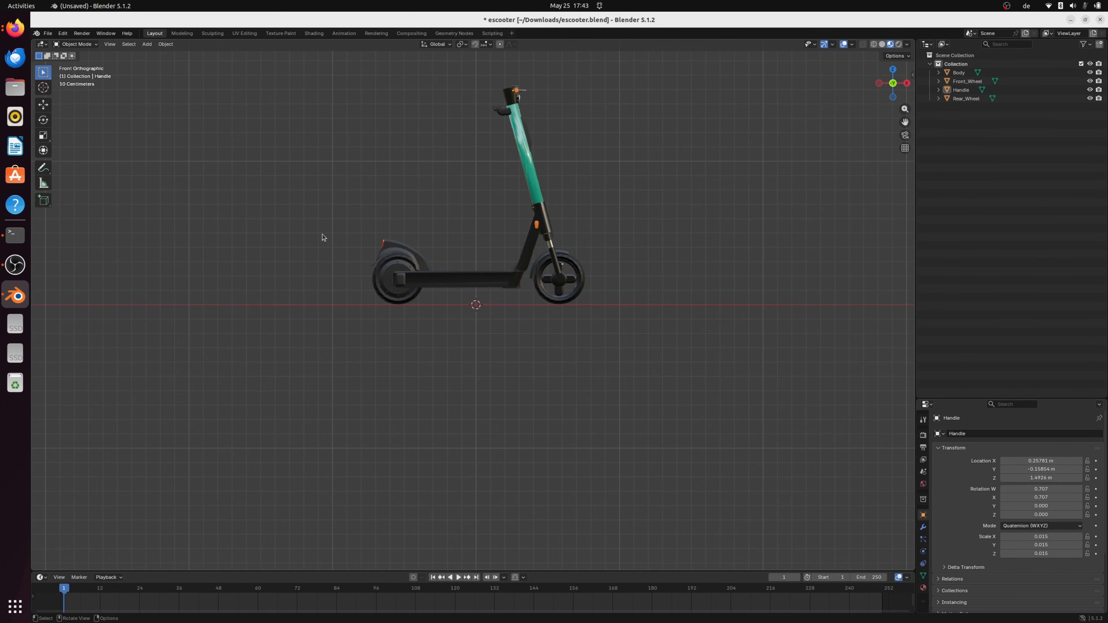
scroll(323, 237, "up", 2)
scroll(329, 236, "down", 4)
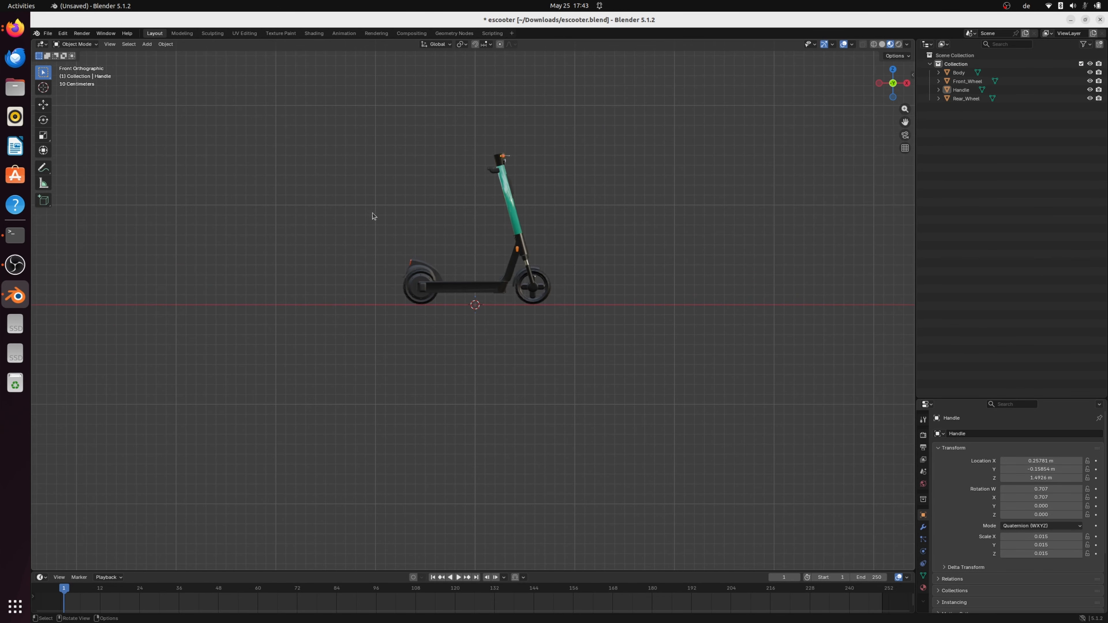
Switch to Firefox and download the reference bike skeleton linked in the CARLA documentation's "Add a 2 wheeled vehicle" section.
left_click(15, 28)
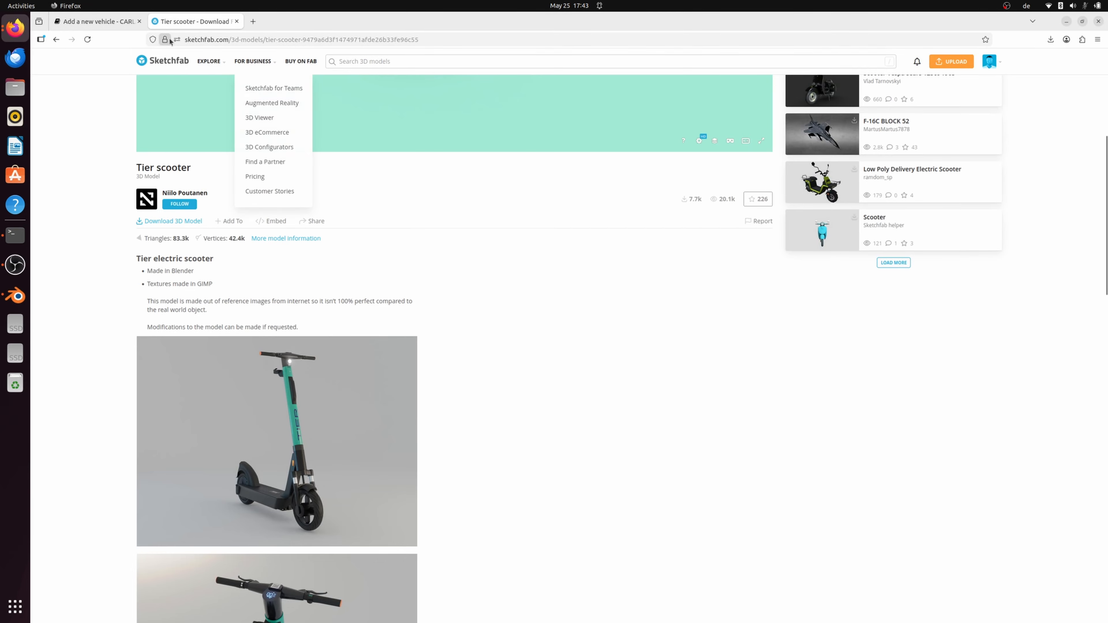
left_click(100, 22)
scroll(237, 178, "up", 3)
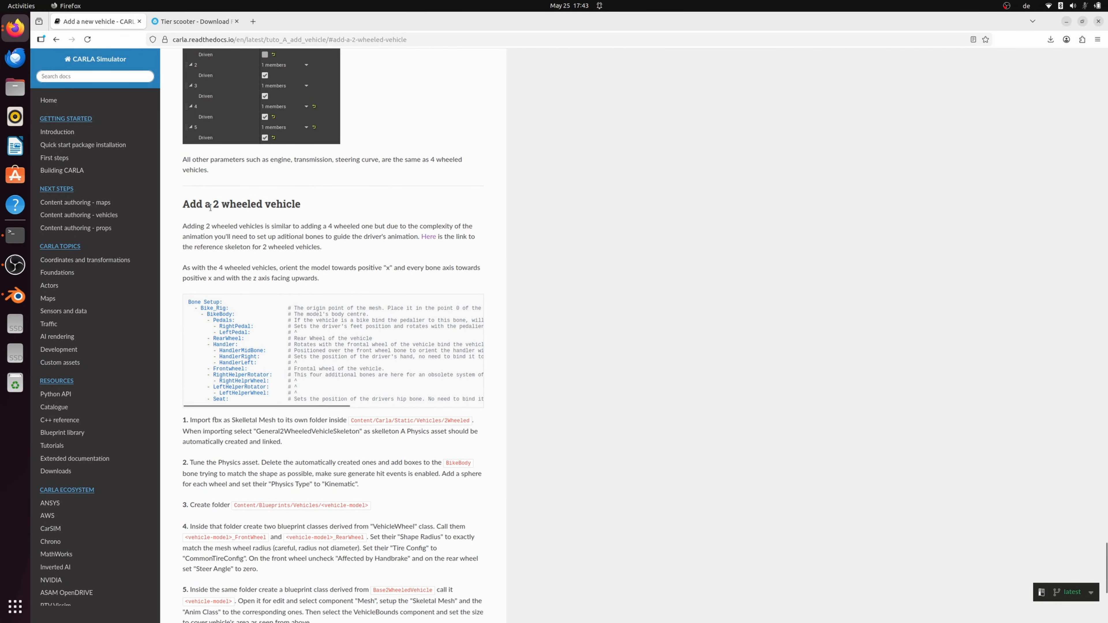
left_click_drag(175, 205, 463, 240)
left_click(451, 213)
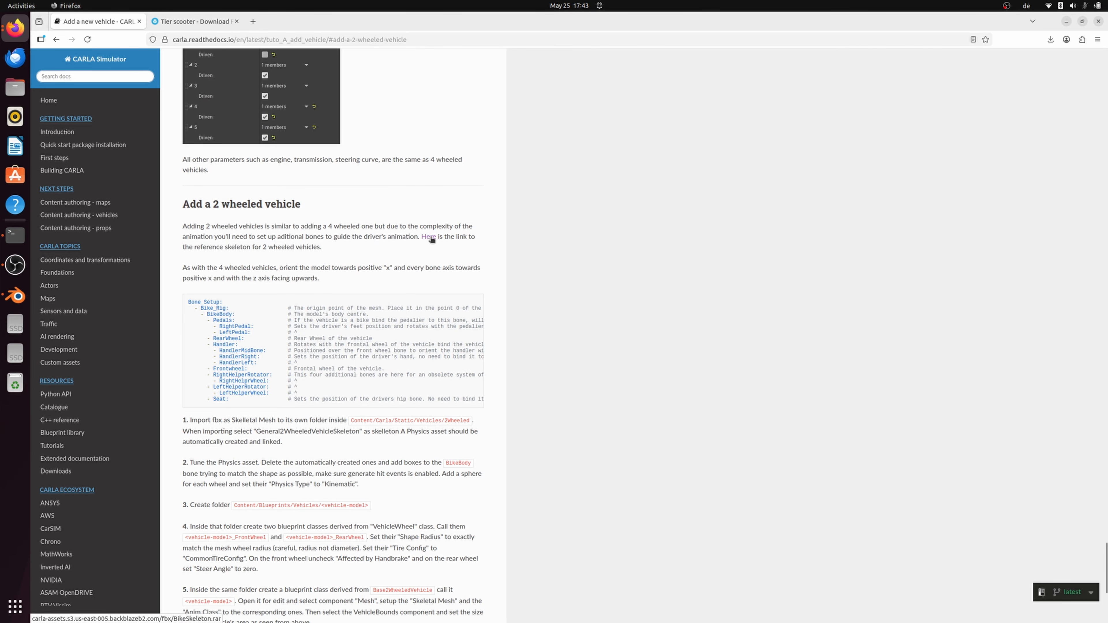
middle_click(431, 240)
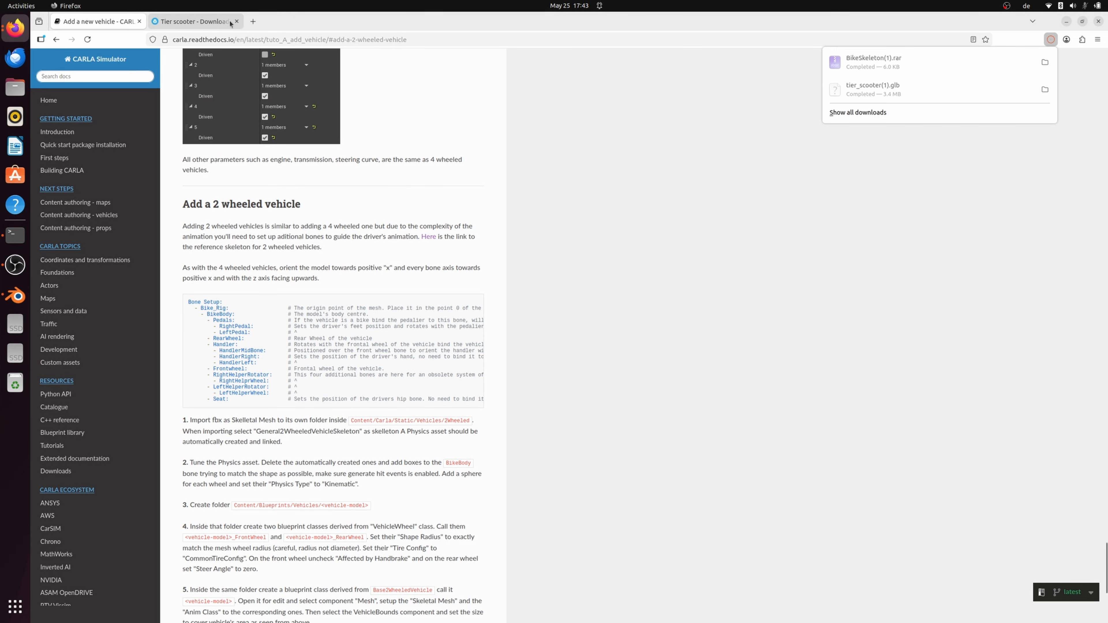
Extract BikeSkeleton(1).rar into the Downloads folder, replacing the existing BikeSkeleton.fbx, and put the file windows away.
left_click(1048, 65)
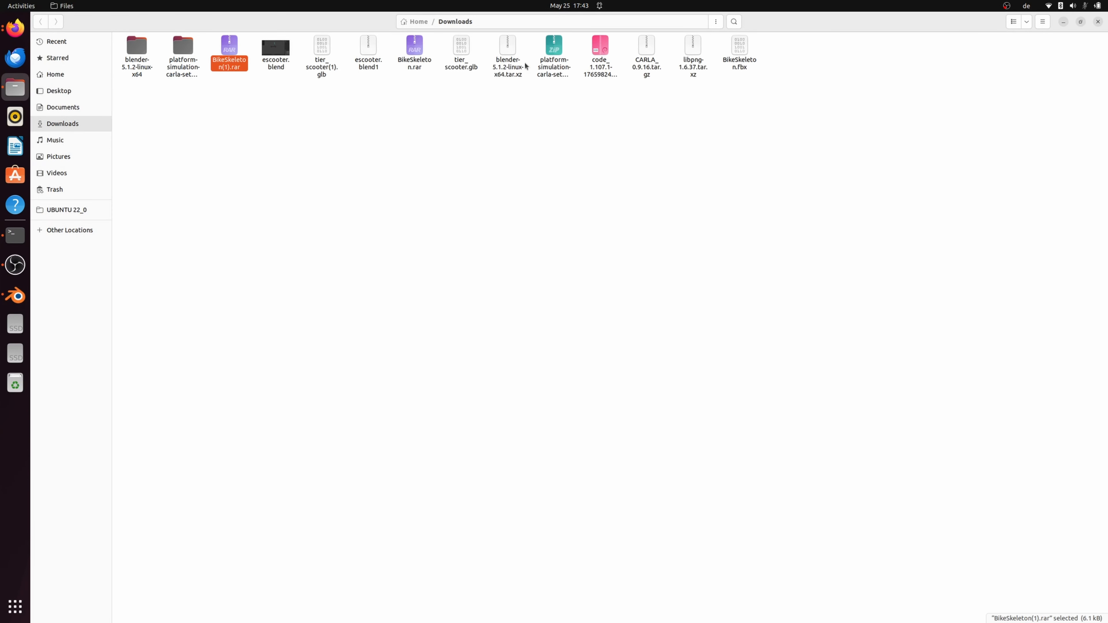
right_click(238, 58)
left_click(268, 69)
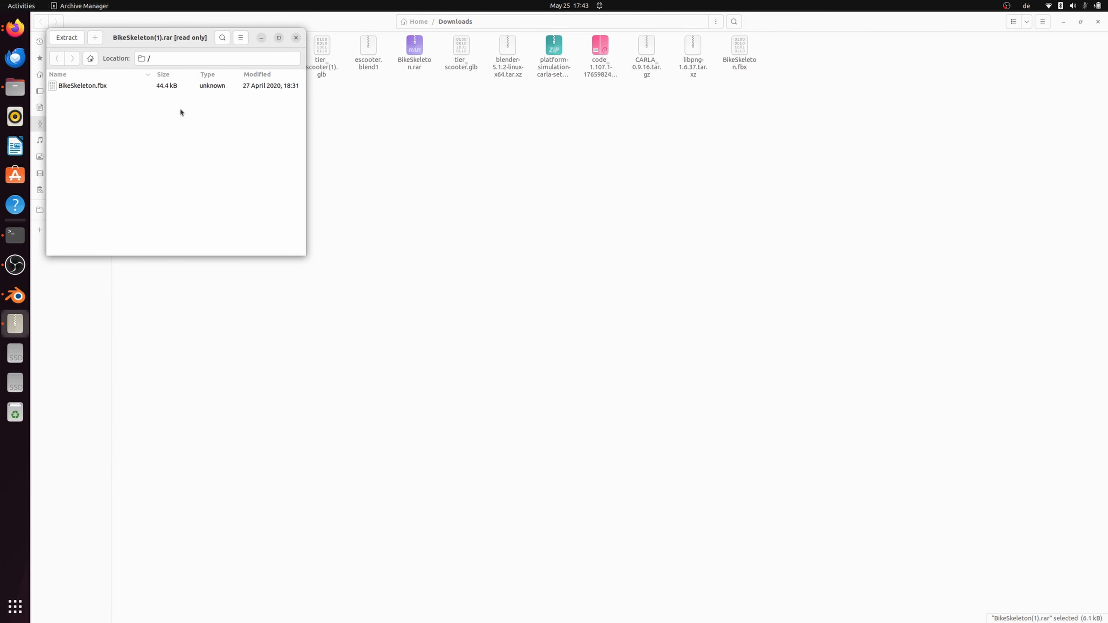
left_click(72, 38)
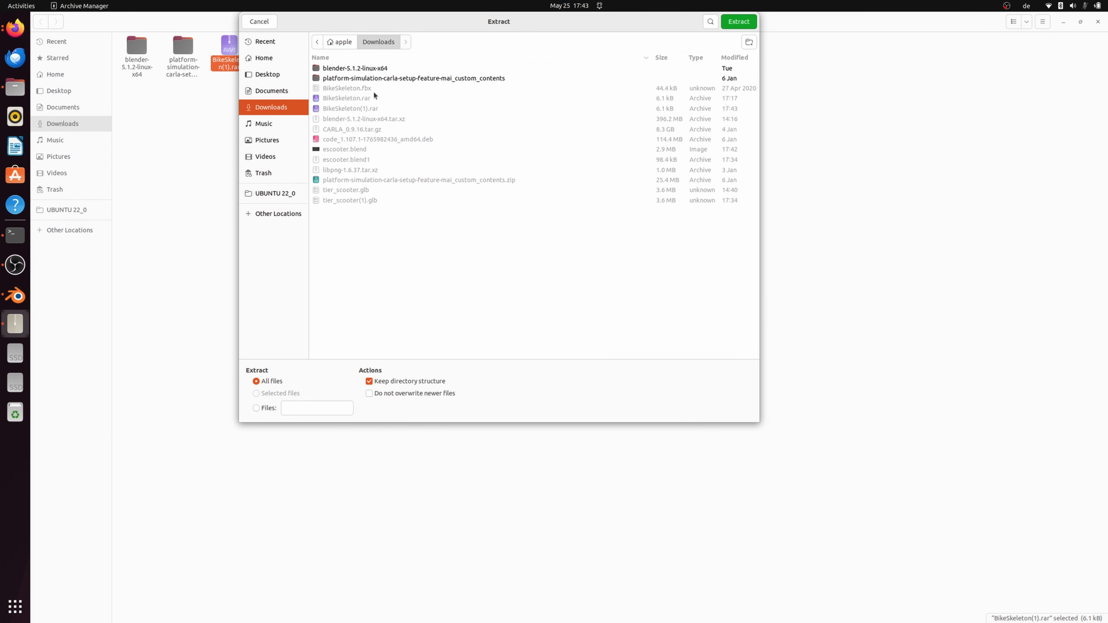
left_click(737, 23)
left_click(446, 236)
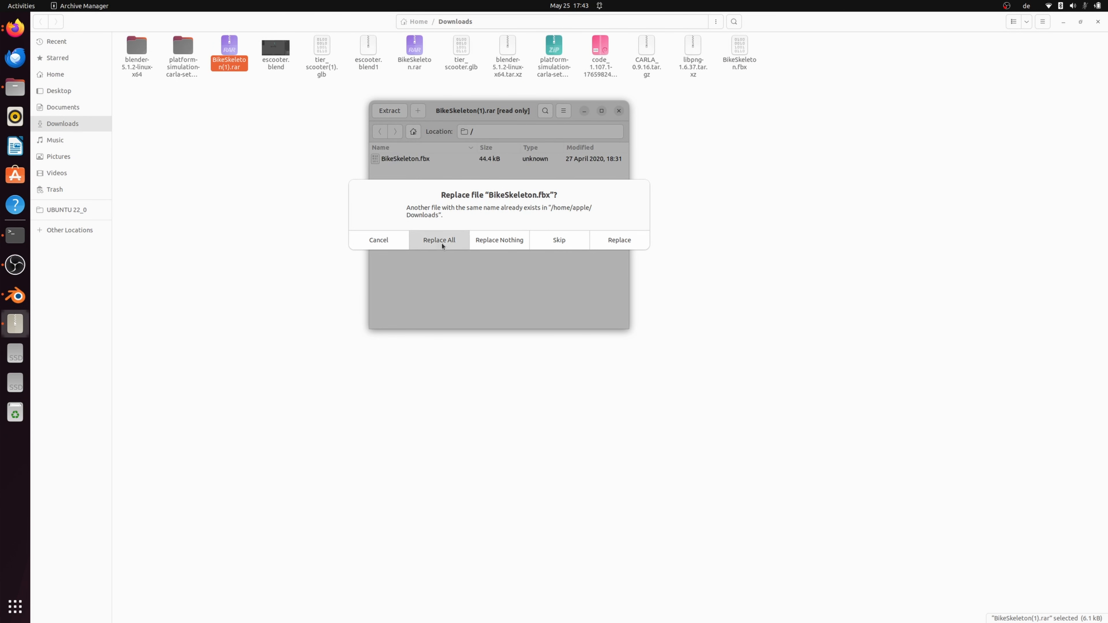
left_click(477, 230)
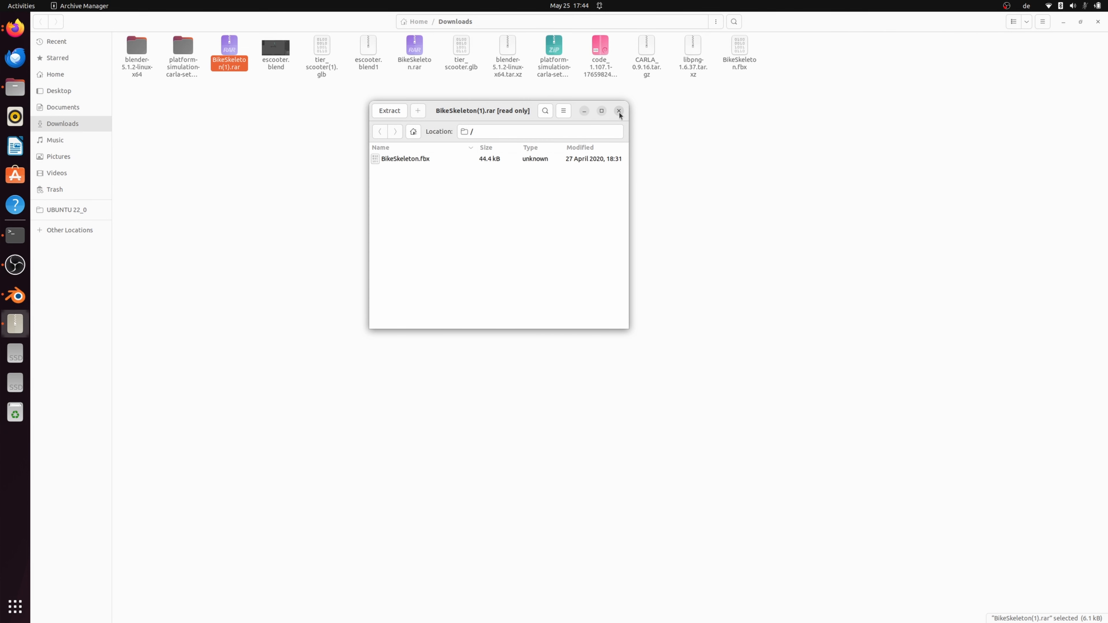
left_click(619, 111)
left_click(1063, 22)
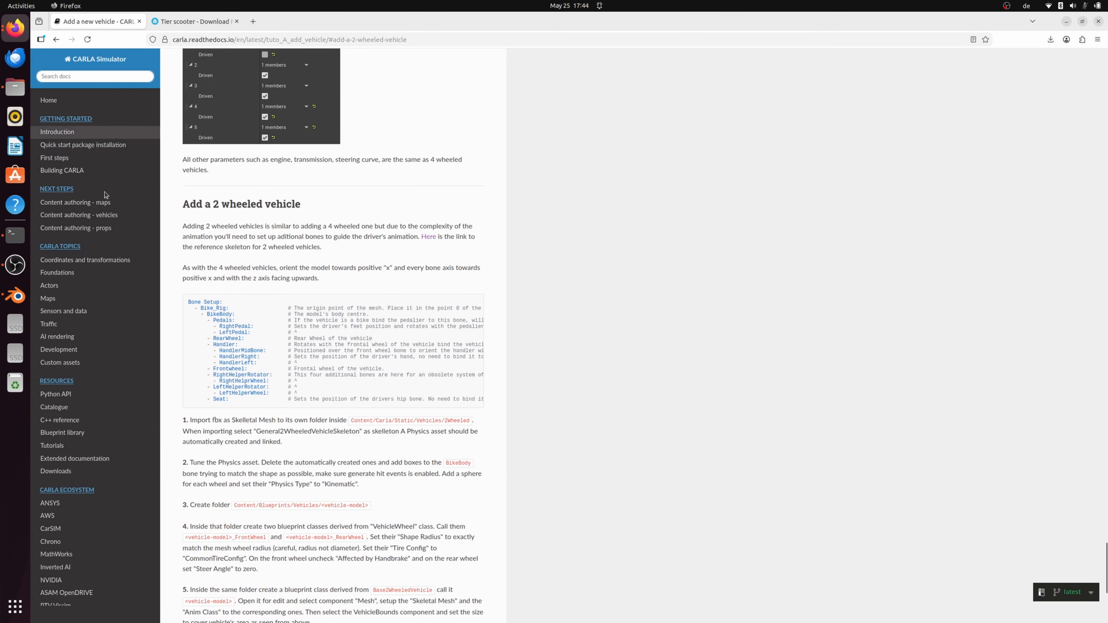
Switch to Blender and import BikeSkeleton.fbx from Downloads with the legacy FBX importer and its default settings.
left_click(15, 296)
left_click(47, 33)
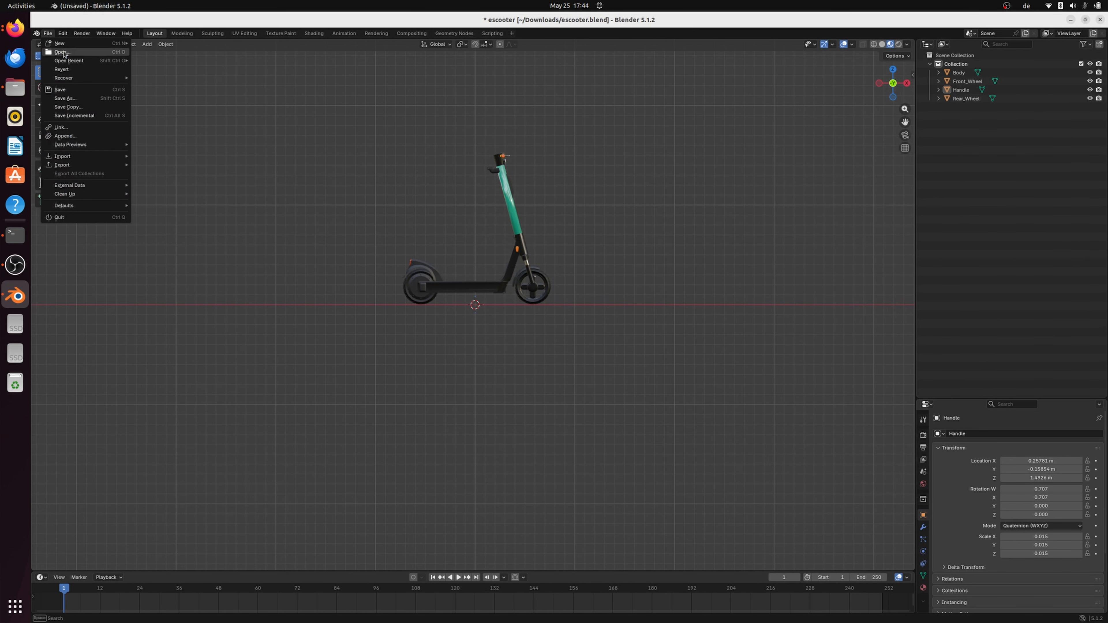
mouse_move(132, 157)
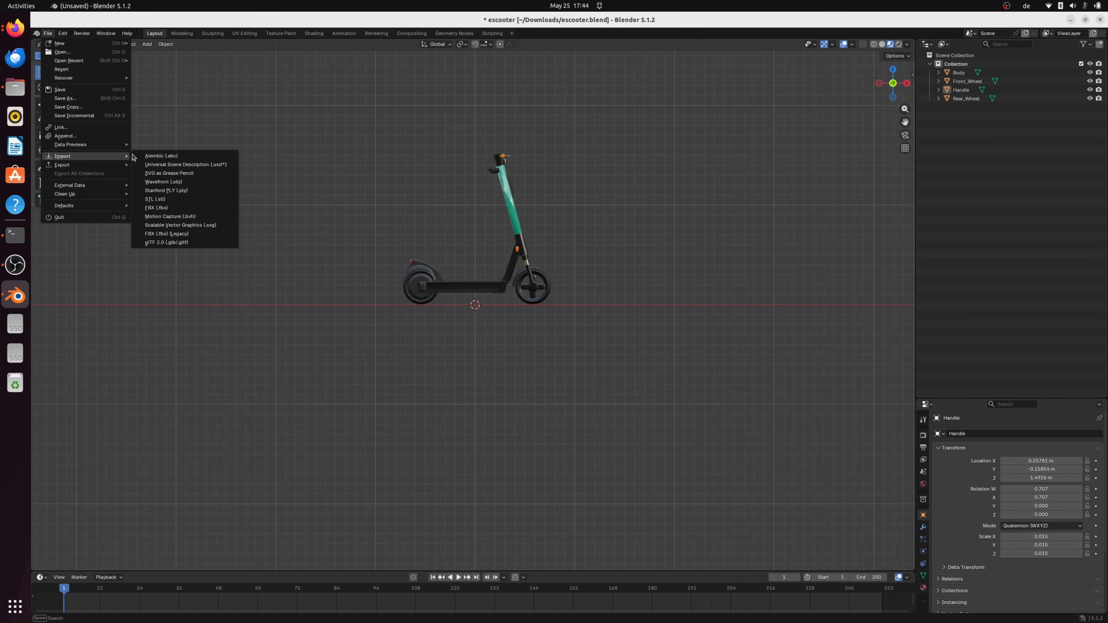
left_click(176, 234)
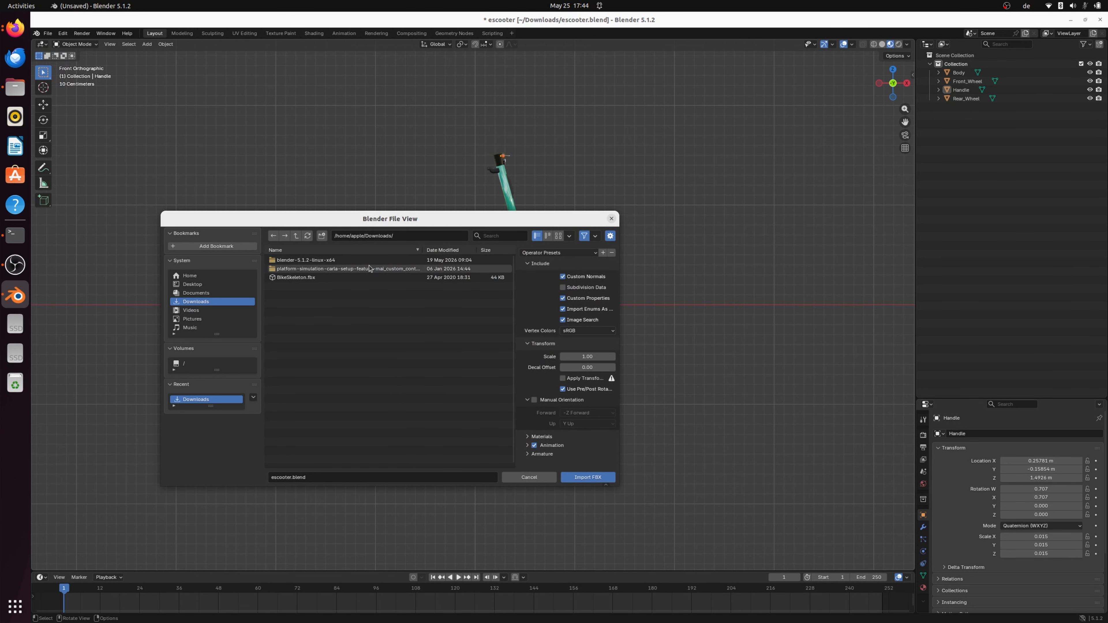
left_click(297, 278)
left_click(589, 479)
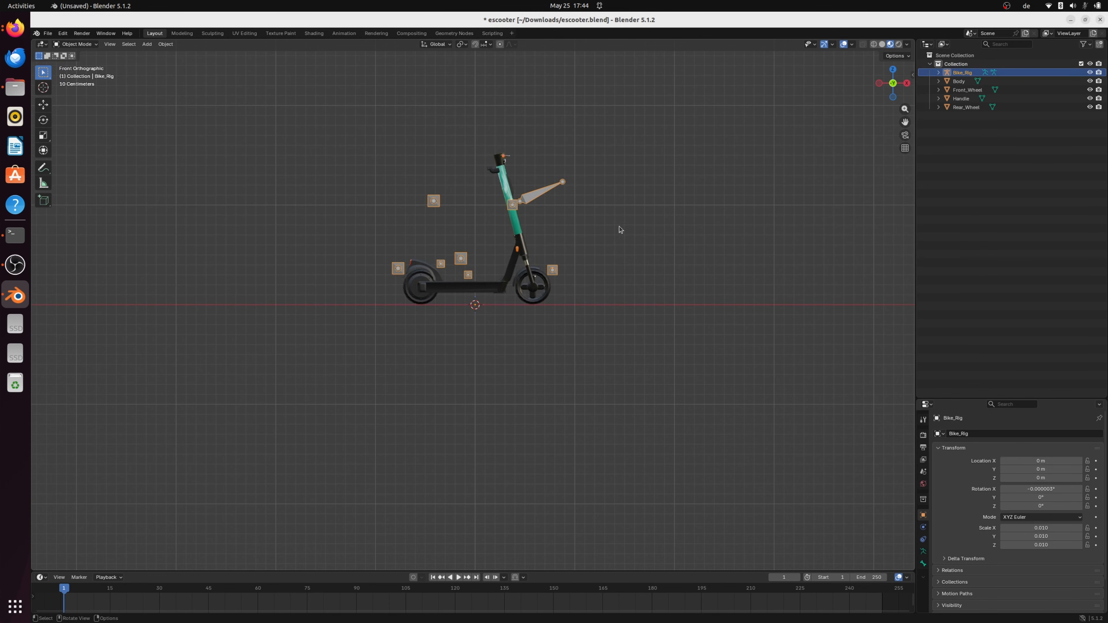
Check the transform values and dimensions of the imported Bike_Rig armature.
key("n")
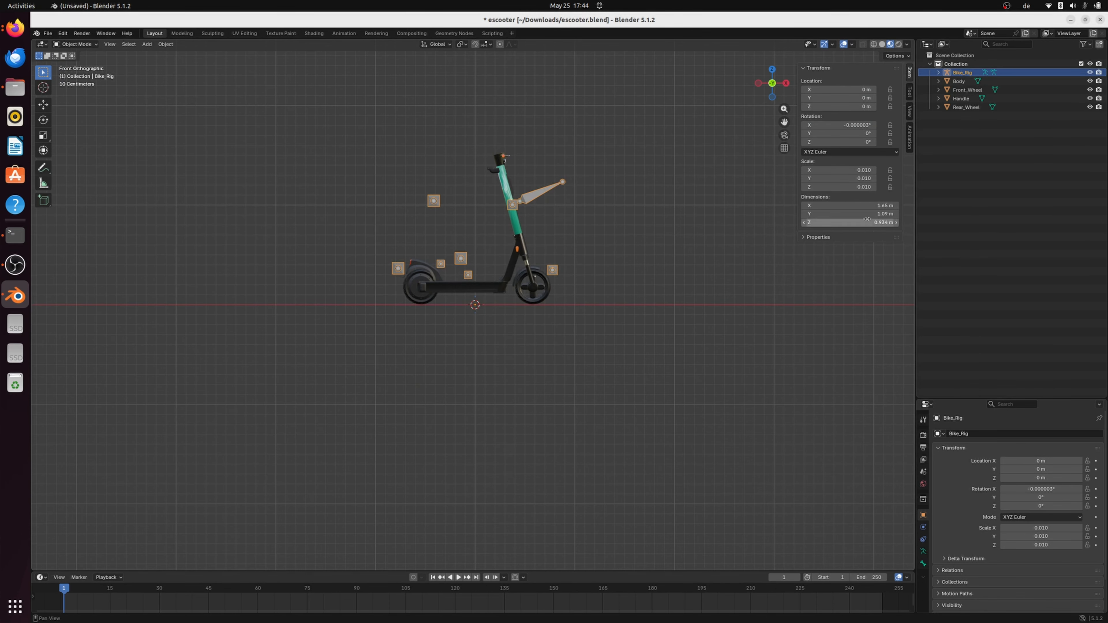
left_click(701, 190)
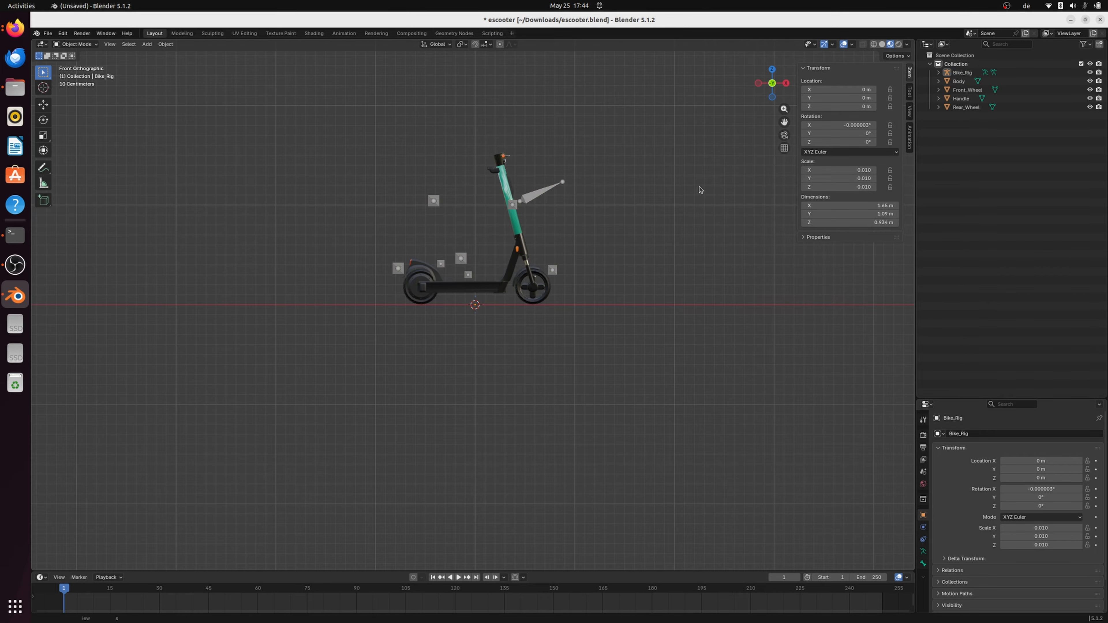
key("n")
Expand the Bike_Rig bone hierarchy, including the handler and pedal bones, and compare the bones' placement with the scooter.
middle_click_drag(624, 218, 496, 258)
left_click(476, 258)
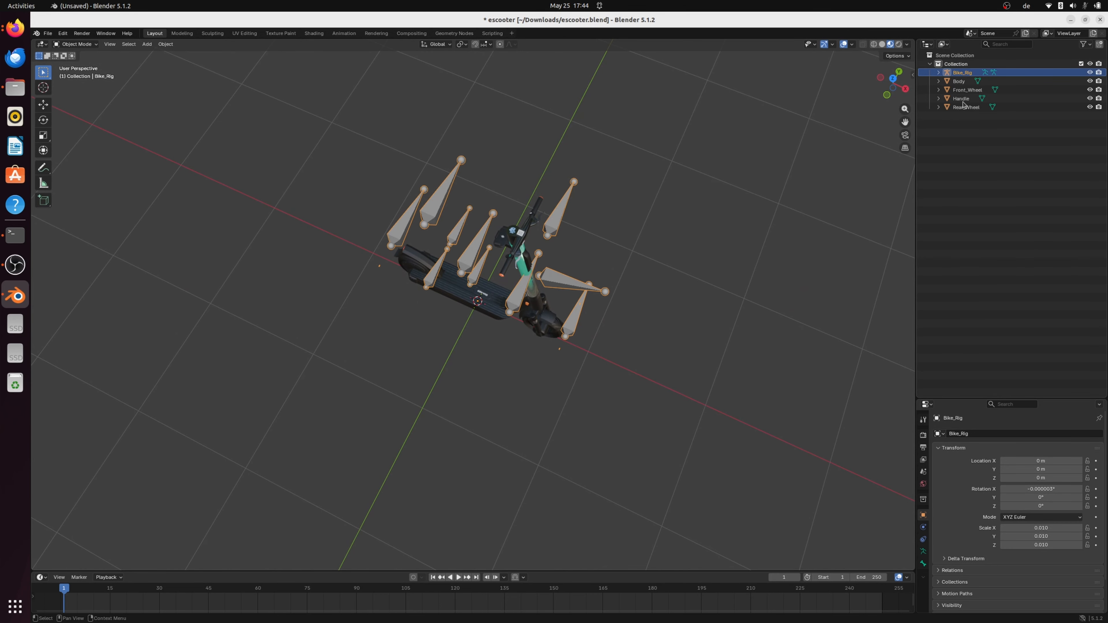
left_click(939, 72)
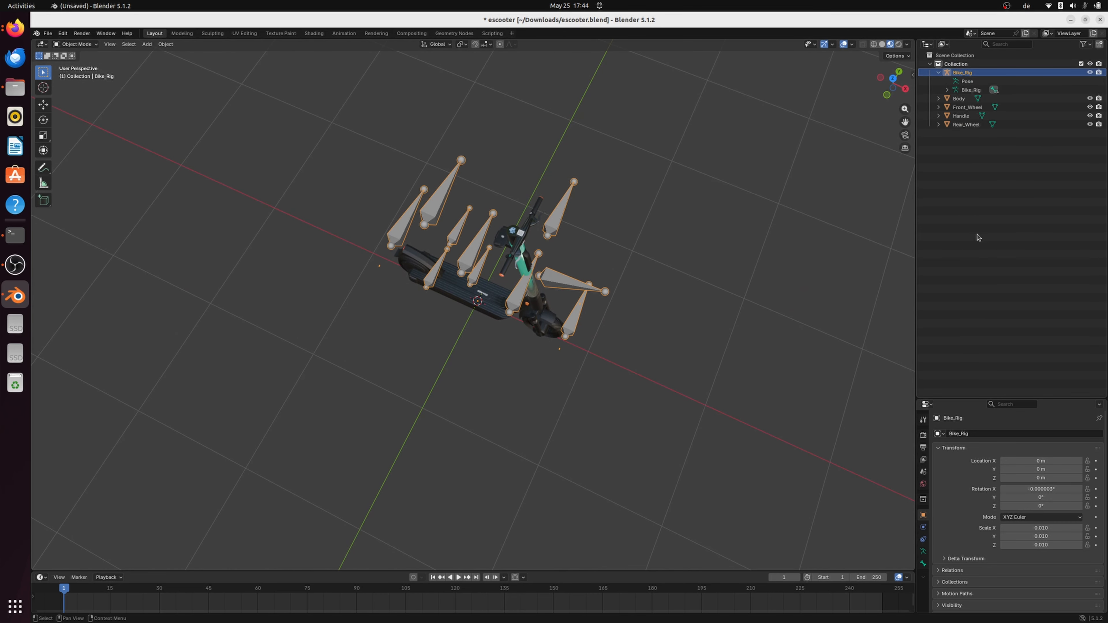
left_click(947, 90)
left_click(956, 98)
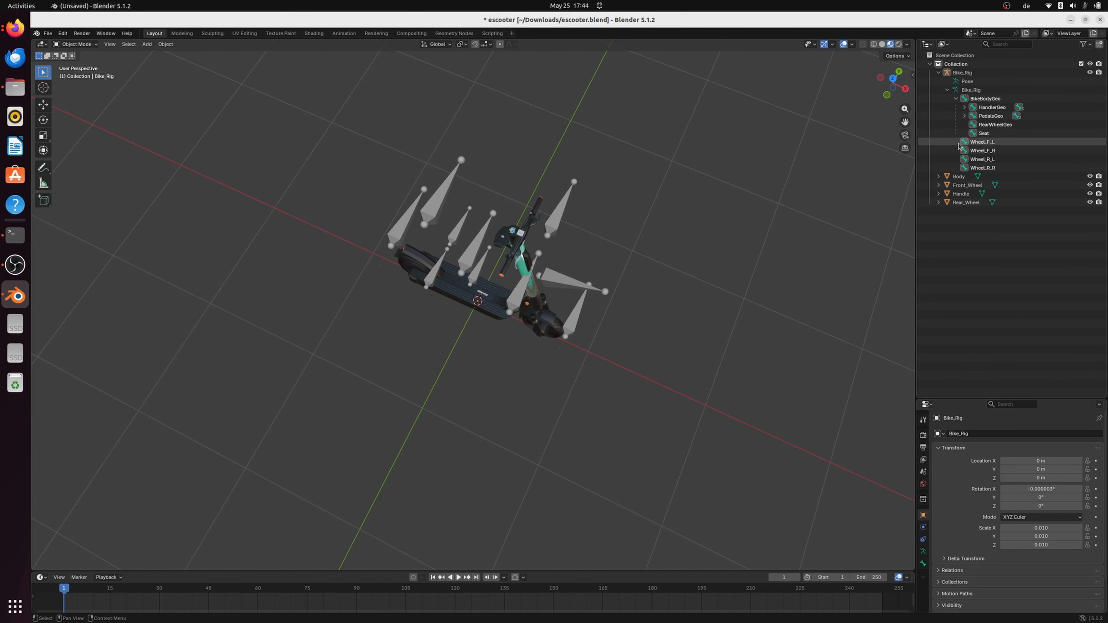
left_click(992, 107)
middle_click_drag(803, 244, 812, 197)
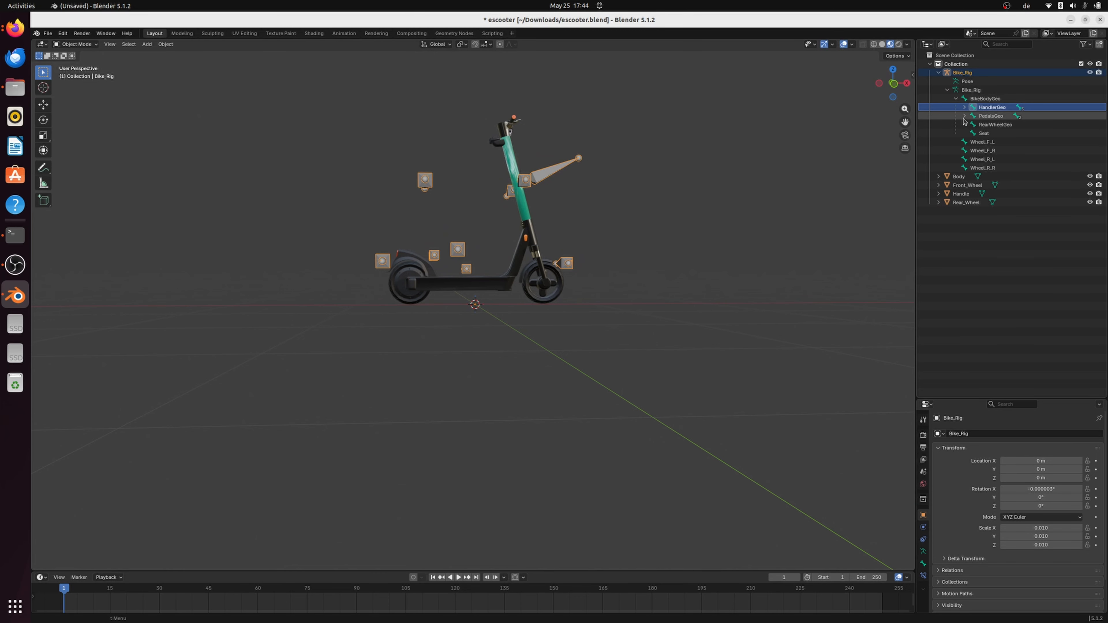
left_click(965, 107)
left_click(965, 142)
left_click(978, 302)
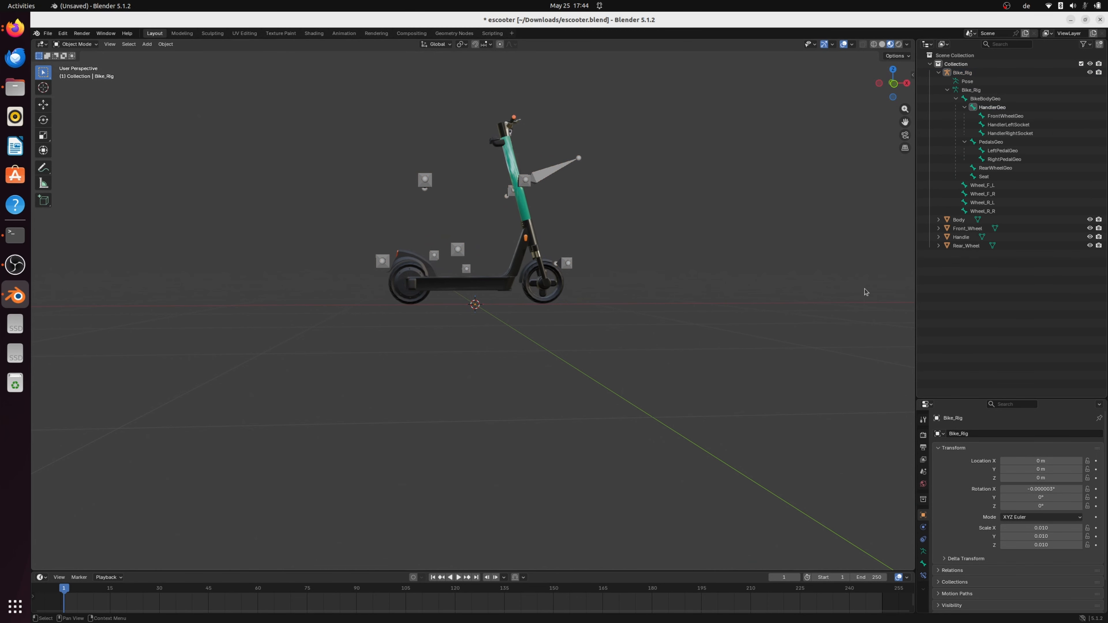
middle_click_drag(628, 248, 639, 279)
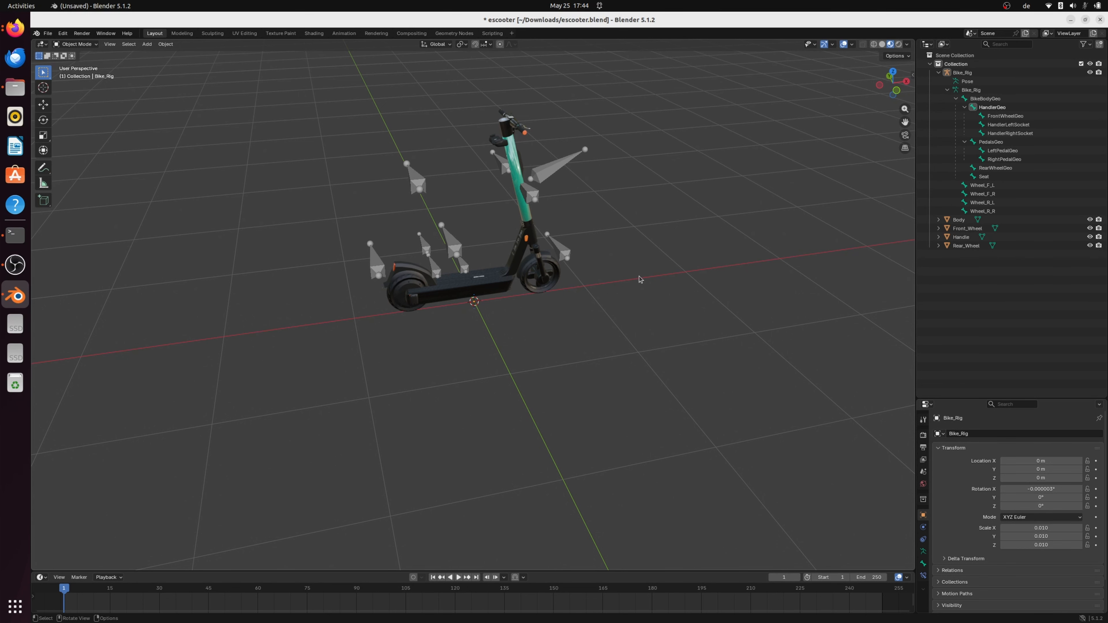
Open the Bike_Rig armature in Edit Mode, seen from the top.
left_click(554, 177)
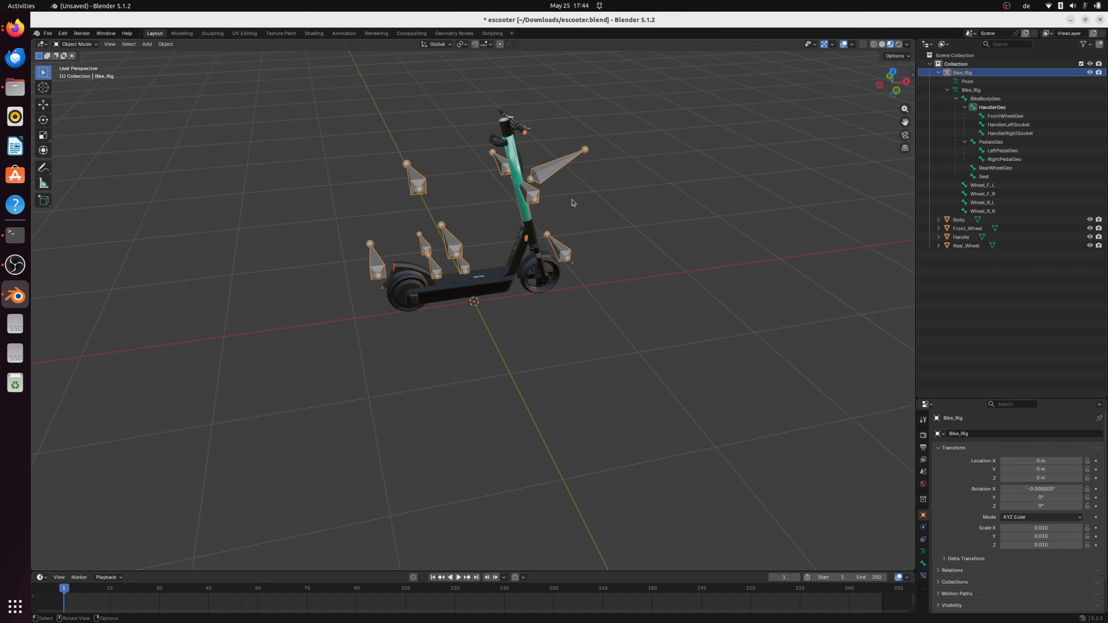
left_click(893, 73)
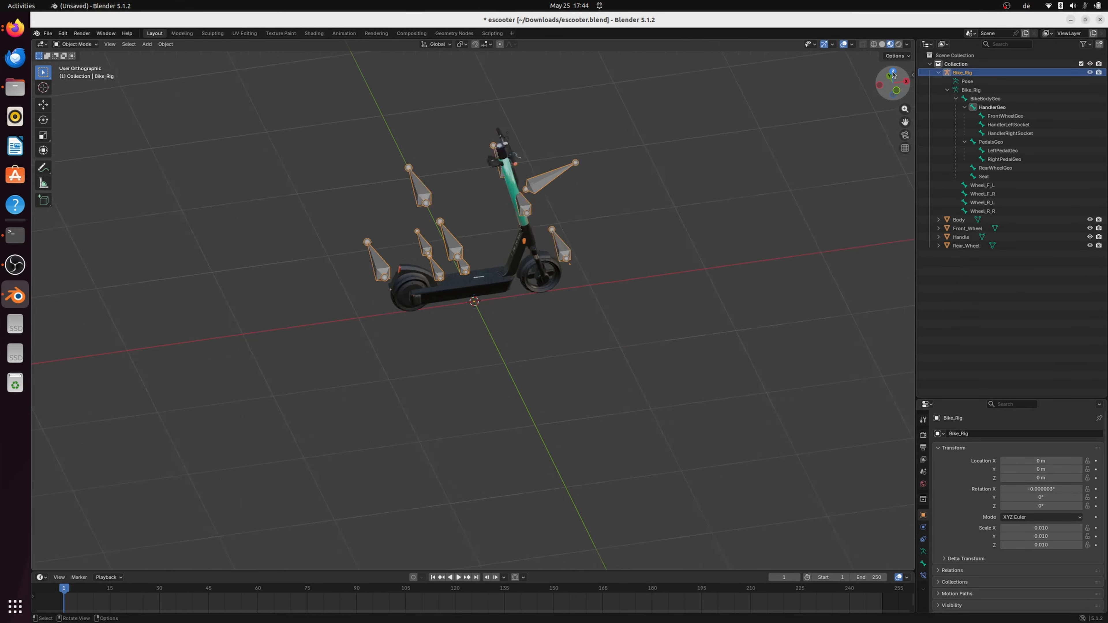
scroll(602, 309, "up", 4)
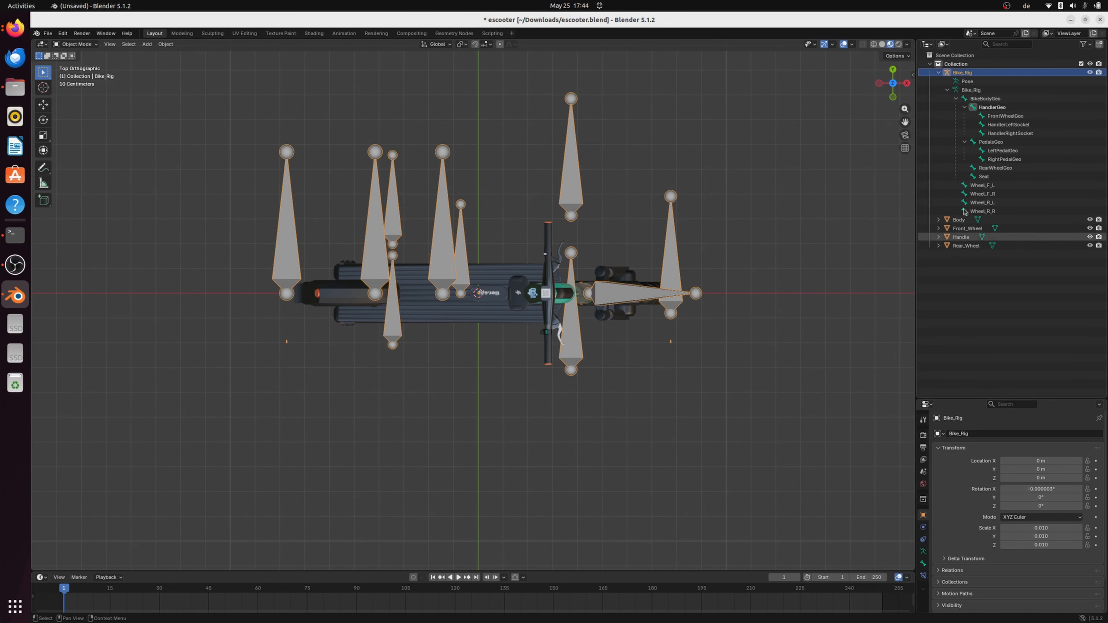
left_click(75, 44)
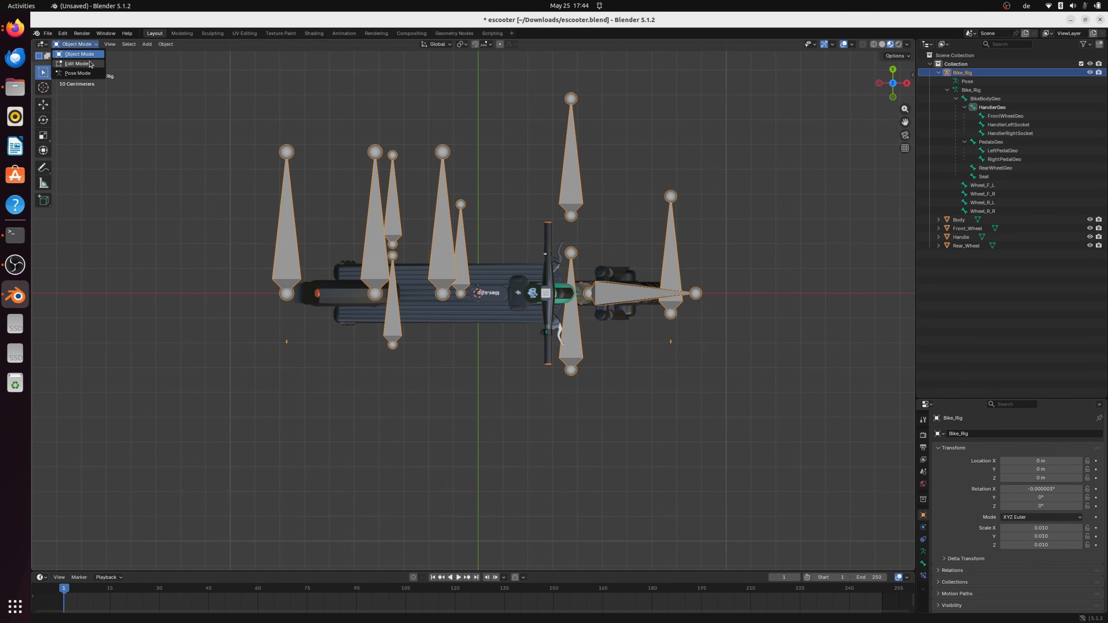
left_click(75, 63)
Move the HandlerRightSocket bone along the X axis until it lines up with the scooter's handlebar.
left_click(632, 205)
left_click(617, 201)
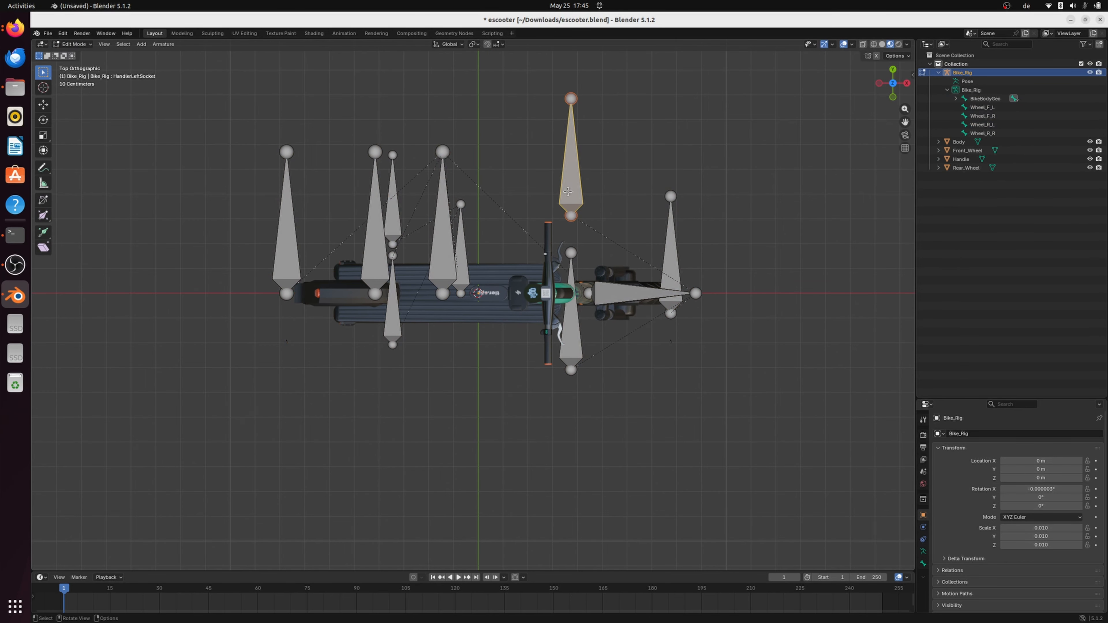
scroll(611, 197, "up", 2)
left_click(611, 363)
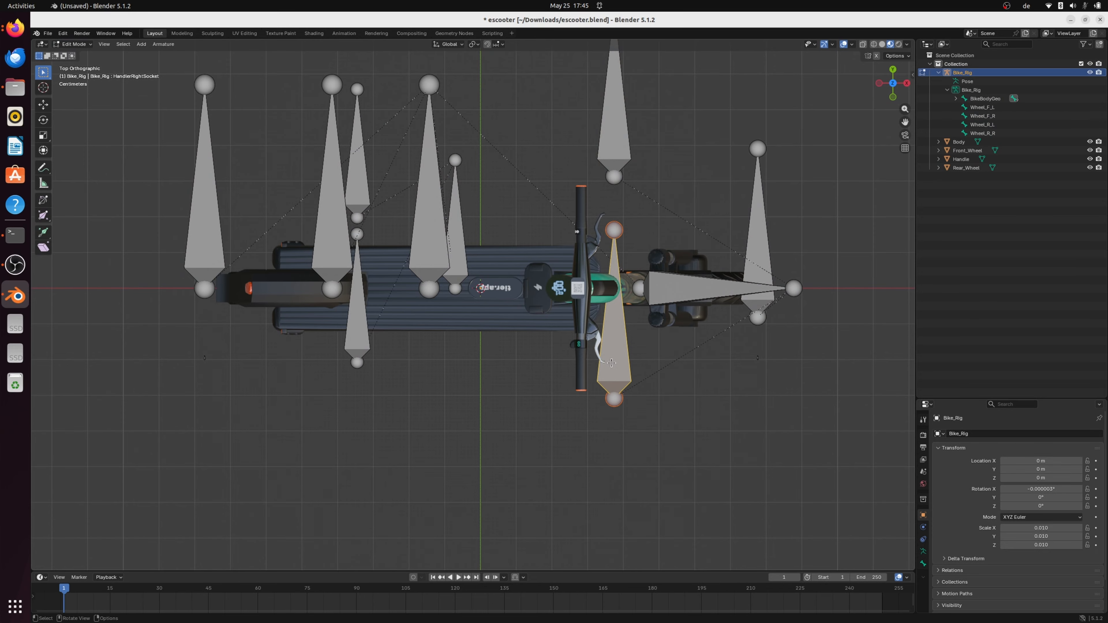
key("g")
key("x")
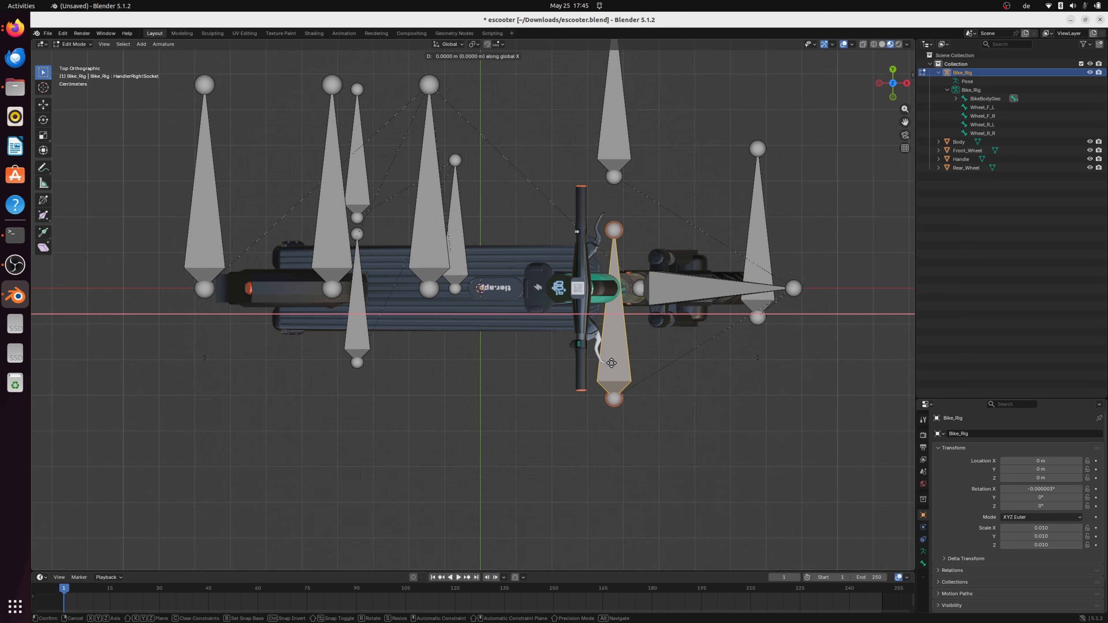
left_click(578, 361)
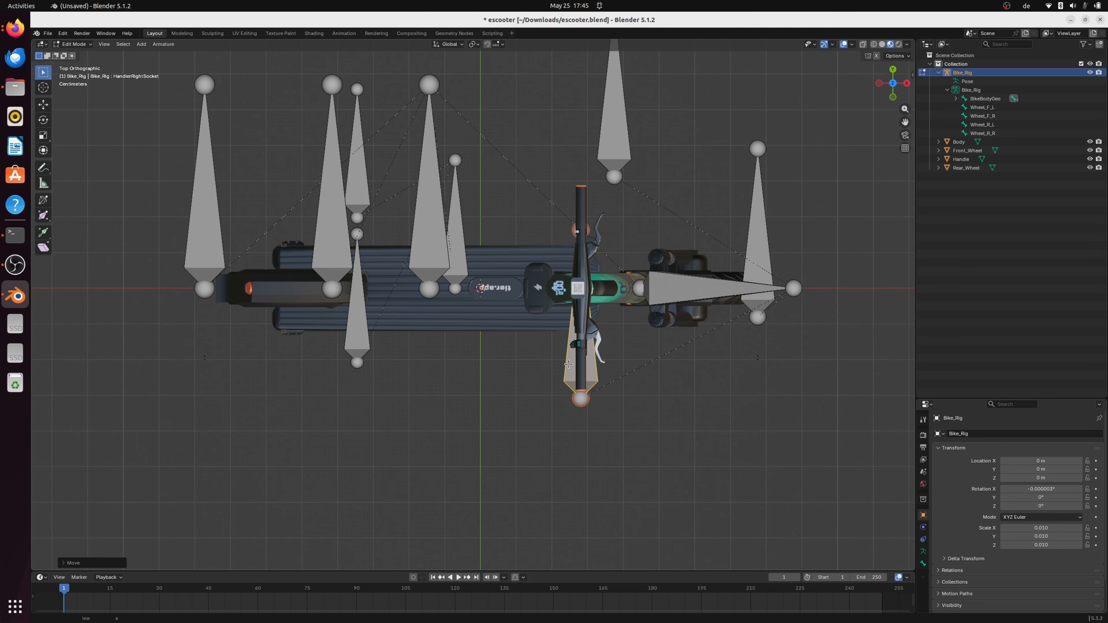
Move the HandlerRightSocket bone about 0.06 m along the Y axis so its ends sit within the handlebar's grips.
key("g")
key("y")
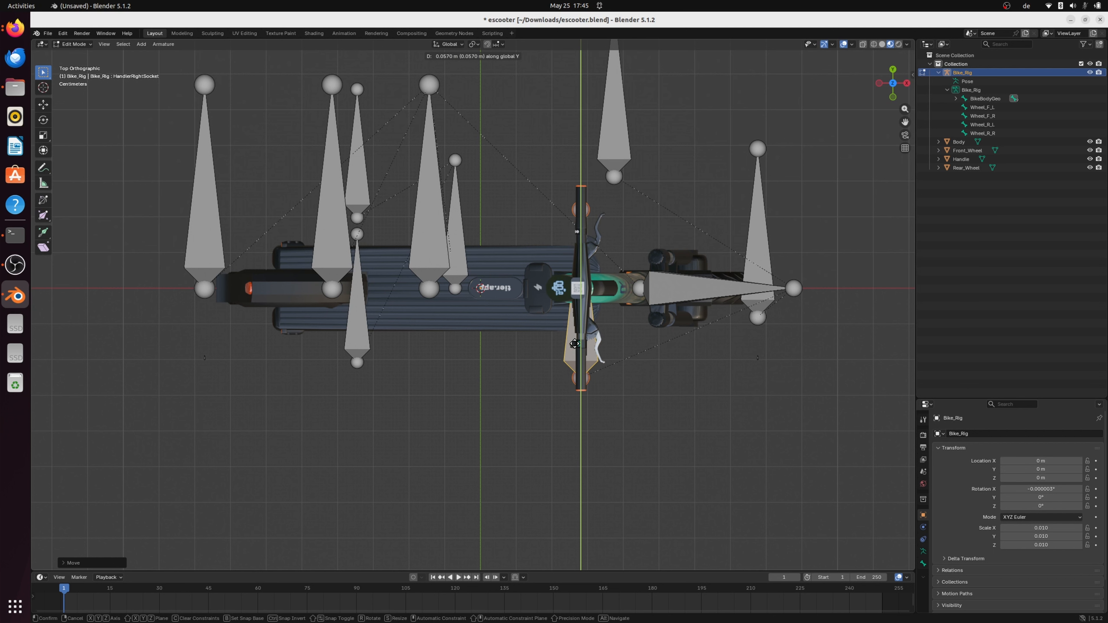
left_click(575, 344)
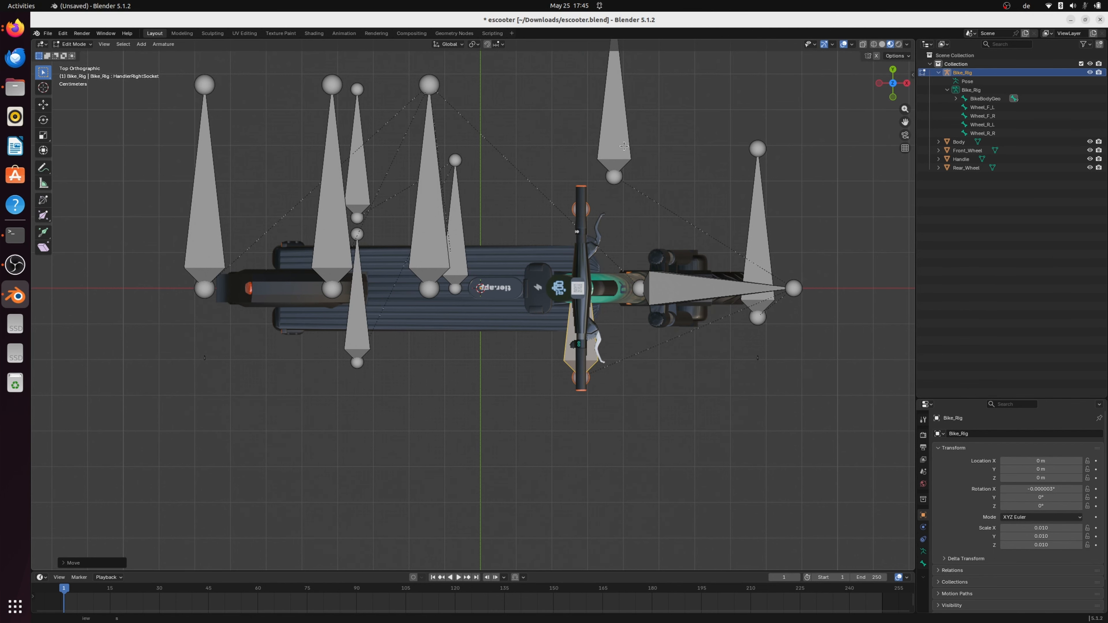
Raise the HandlerRightSocket bone about 0.49 m along the Z axis to the handlebar's height, working in the front view.
left_click(893, 96)
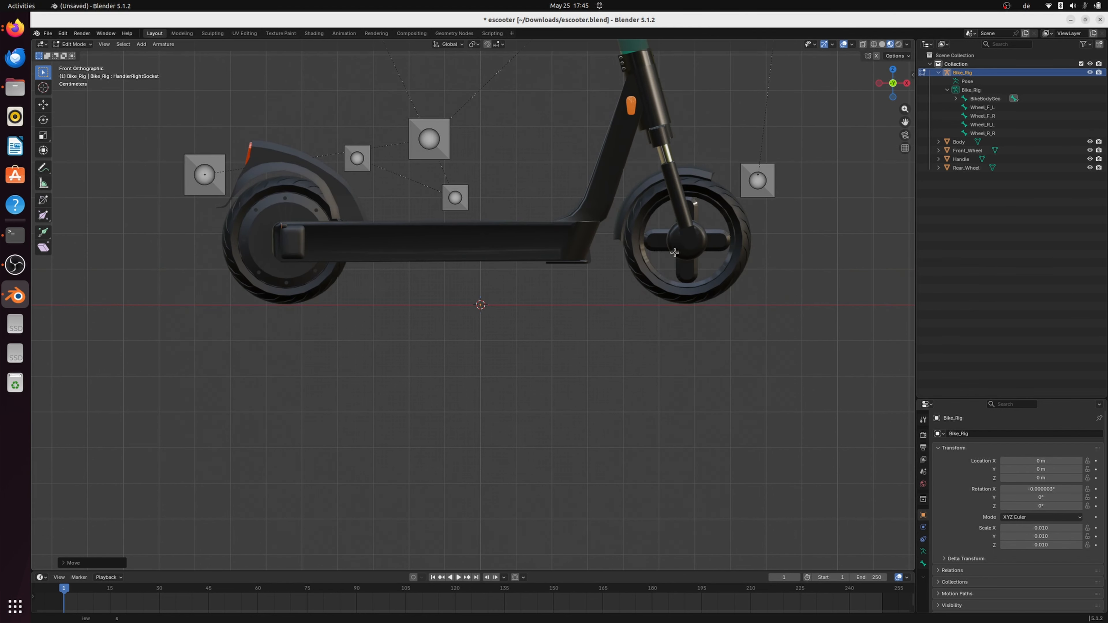
middle_click_drag(676, 253, 642, 412)
left_click(893, 96)
right_click(800, 157)
left_click_drag(906, 119, 882, 544)
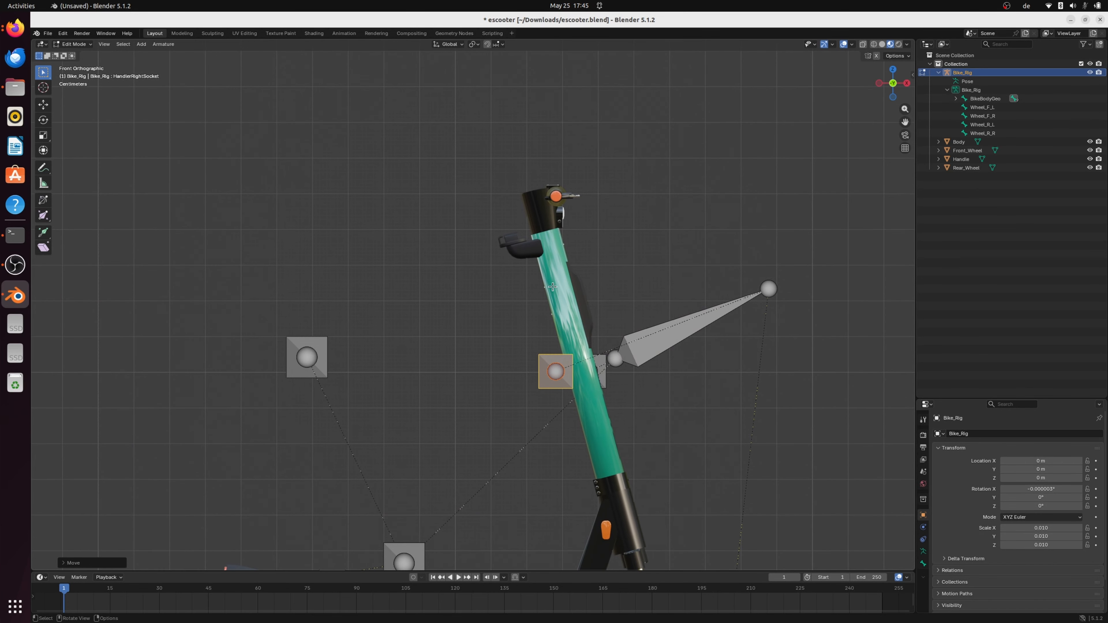
key("g")
key("z")
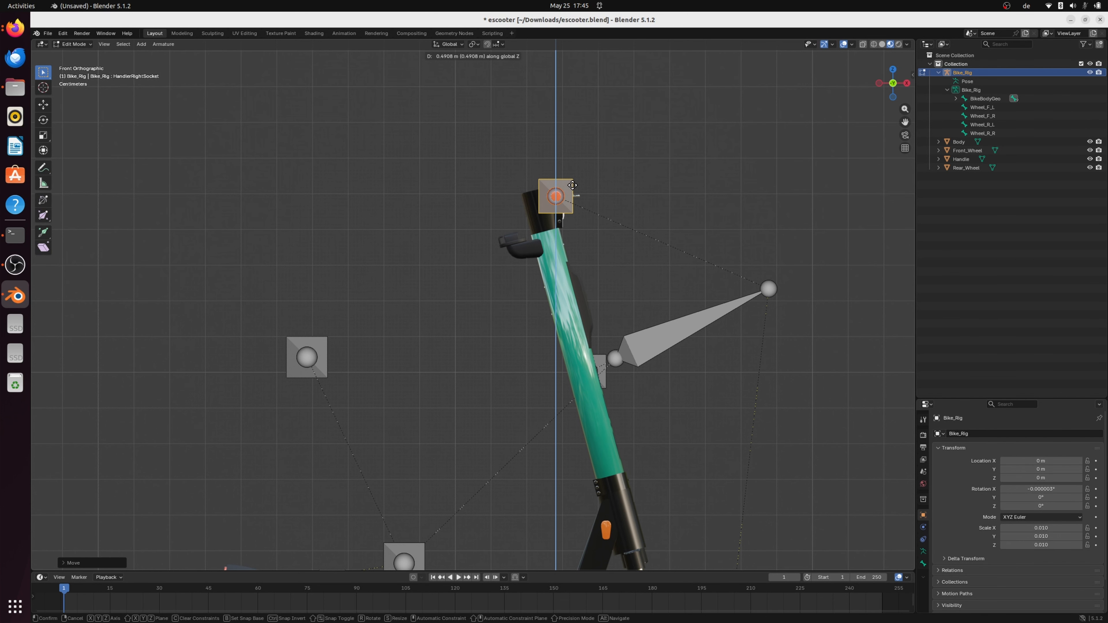
left_click(625, 207)
middle_click_drag(626, 207, 781, 227)
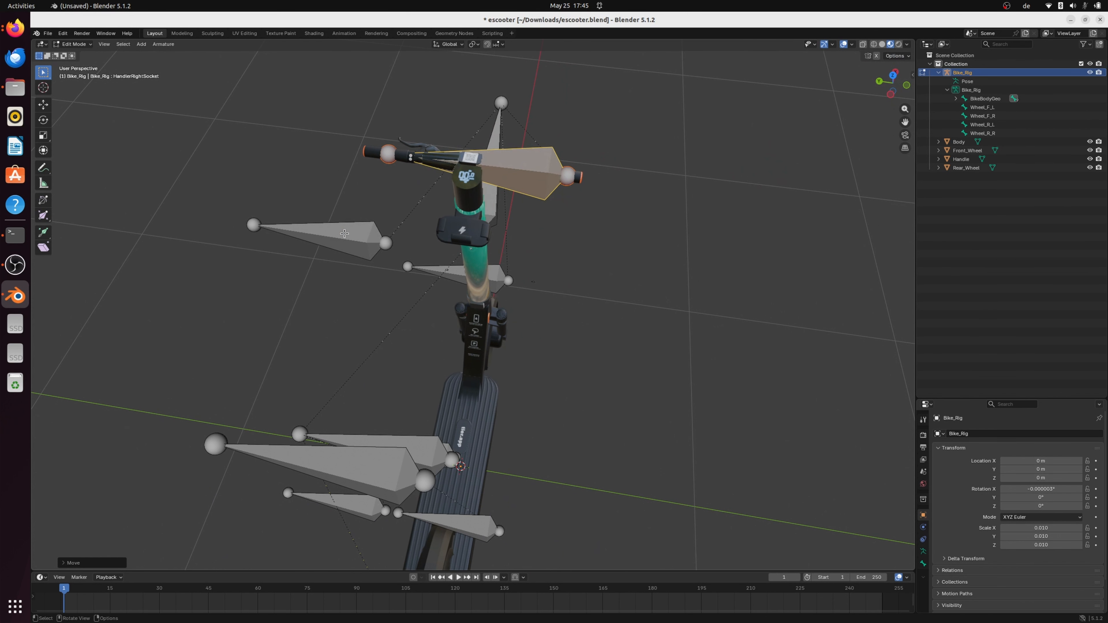
Move the HandlerLeftSocket bone about -0.09 m along both Y and X in the top view to meet the handlebar's left grip.
key("ctrl+shift+m")
left_click(879, 83)
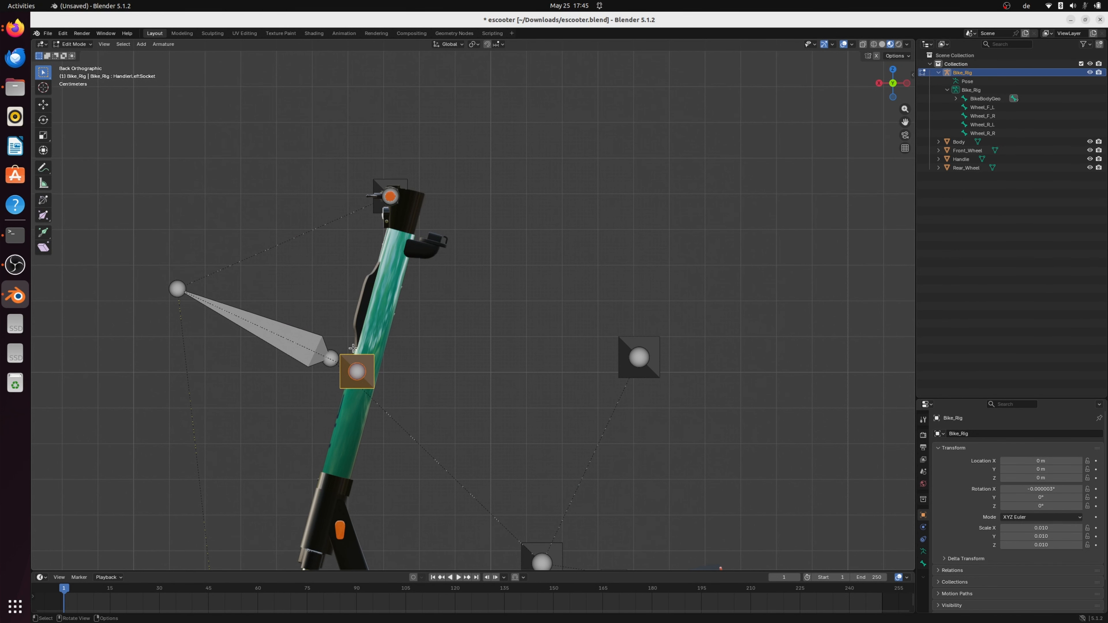
left_click(893, 70)
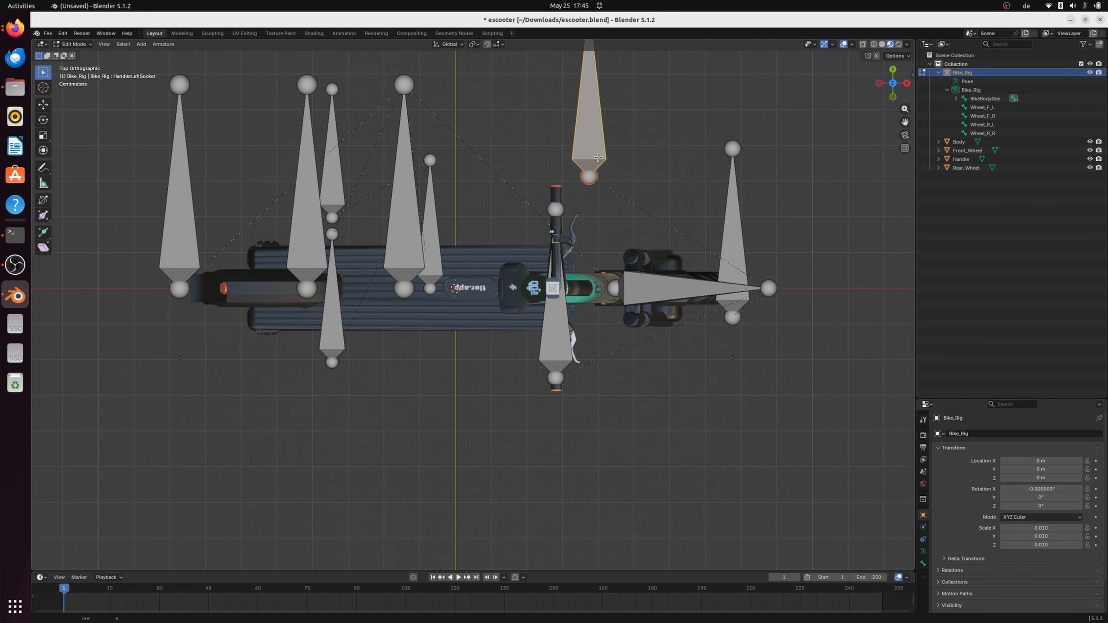
key("g")
key("y")
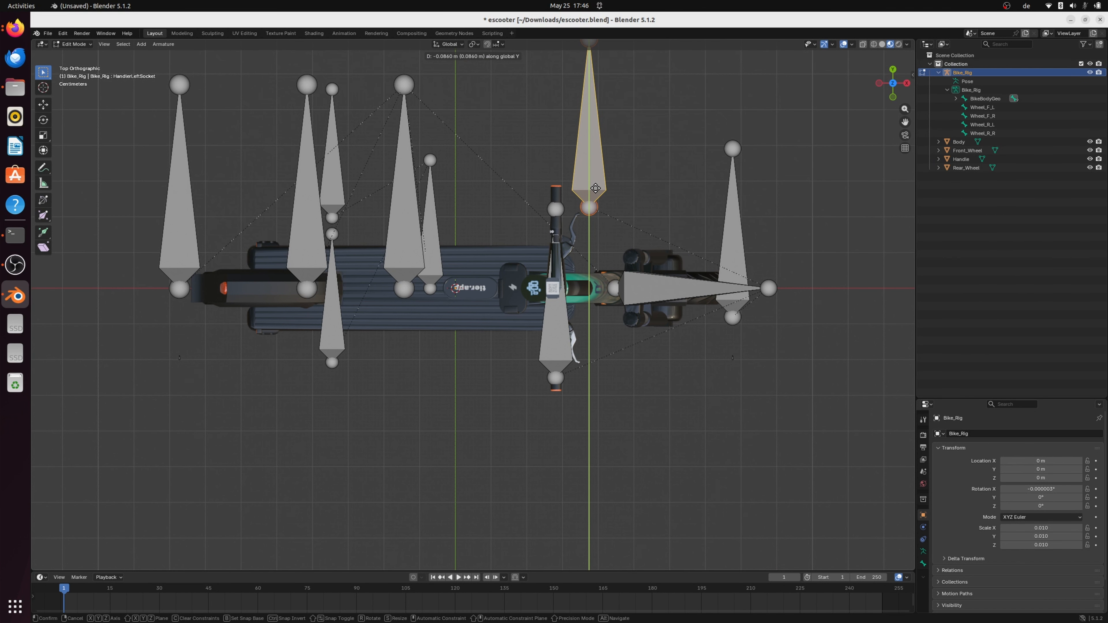
left_click(596, 188)
key("g")
key("x")
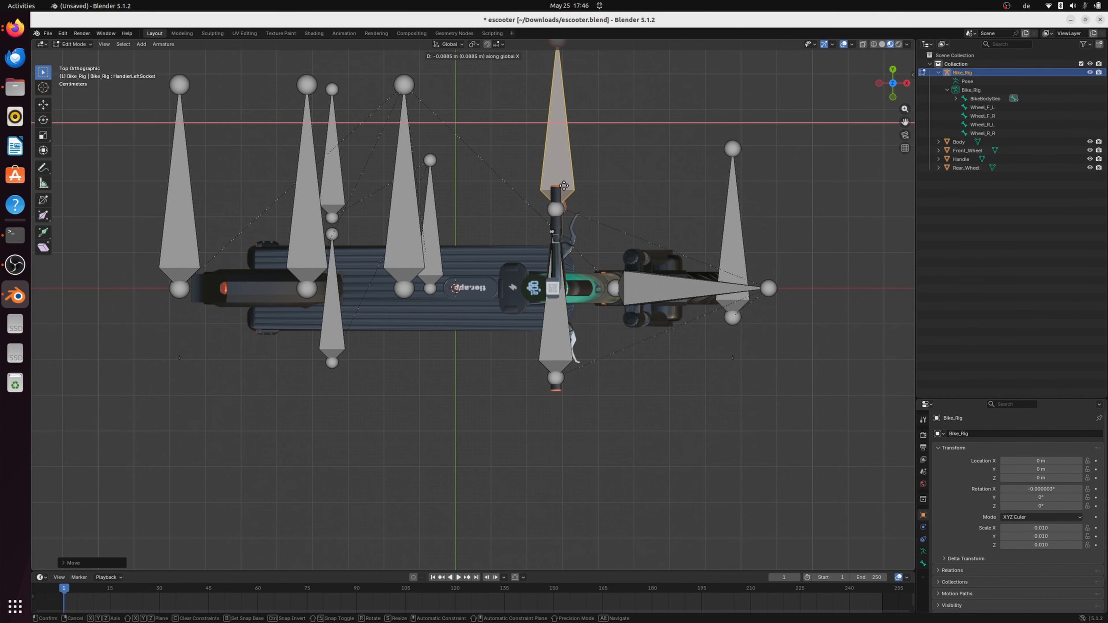
left_click(562, 187)
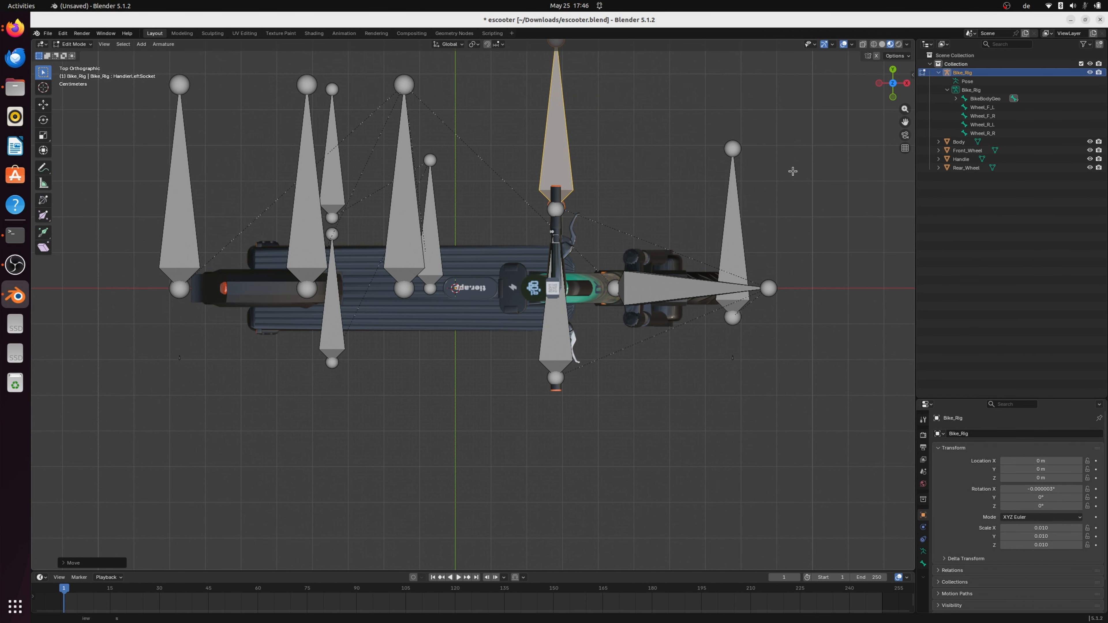
Raise the HandlerLeftSocket bone about 0.5 m along the Z axis to the handlebar's height, seen from the back.
left_click(893, 70)
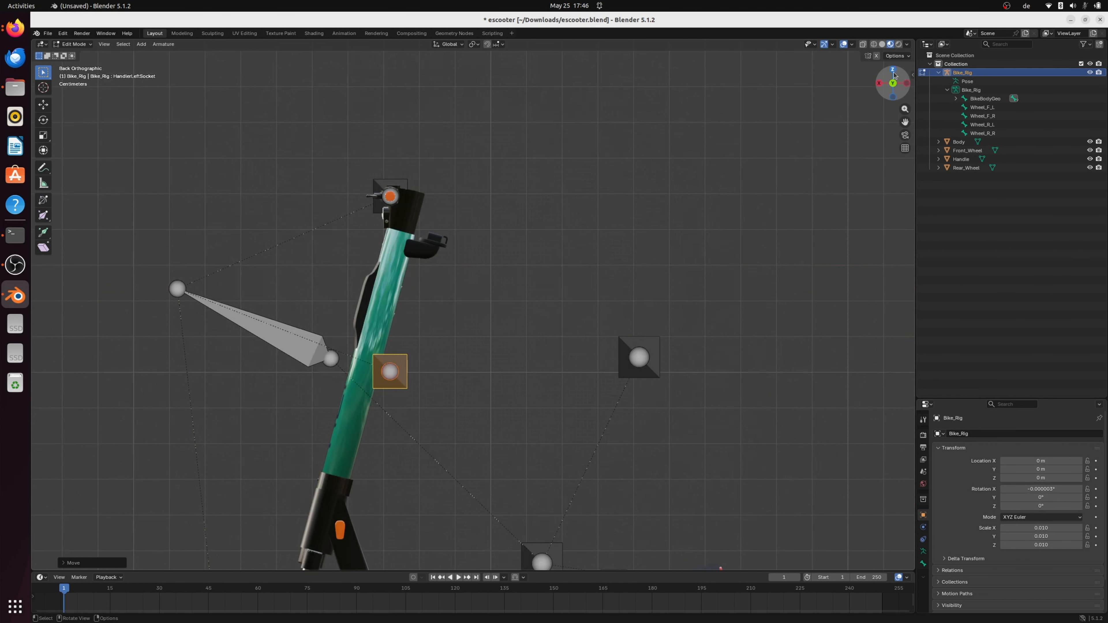
key("g")
key("z")
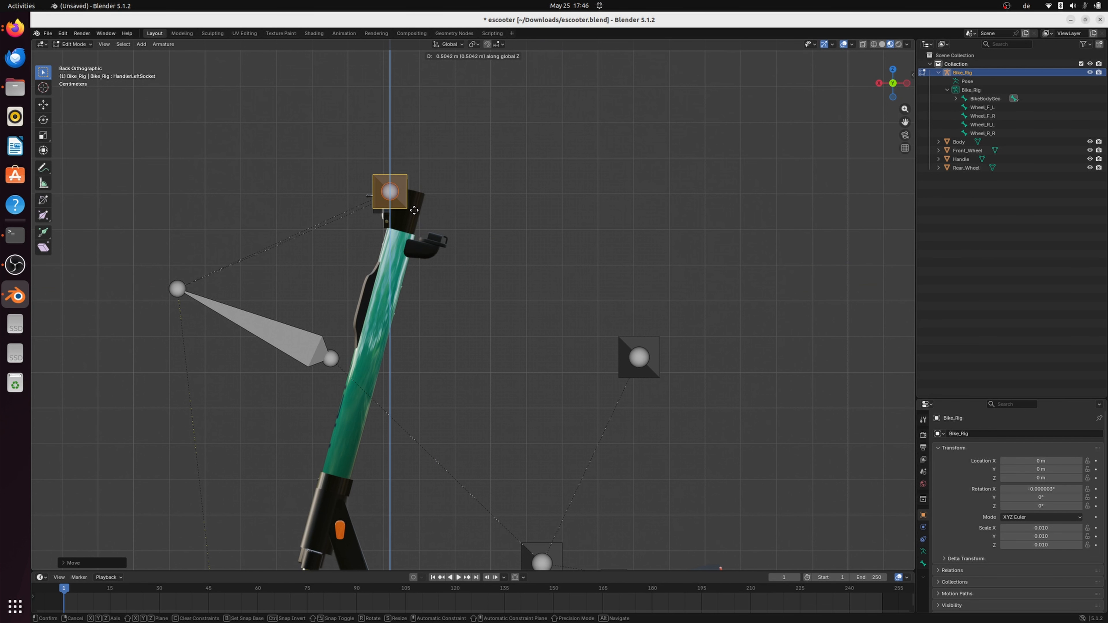
left_click(413, 213)
middle_click_drag(506, 239, 522, 246)
Show the scooter in wireframe and check the alignment of both handlebar socket bones close up.
left_click(874, 44)
left_click(896, 85)
middle_click_drag(416, 174, 486, 342, "shift")
key("alt+z")
scroll(415, 285, "up", 2)
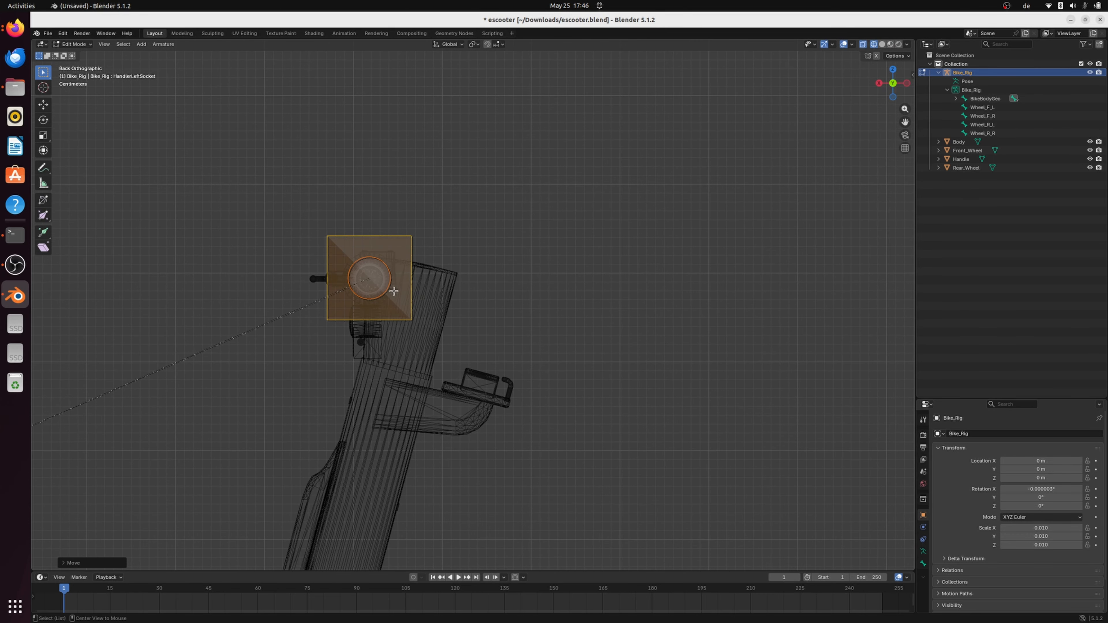
scroll(306, 257, "up", 4)
left_click(386, 267)
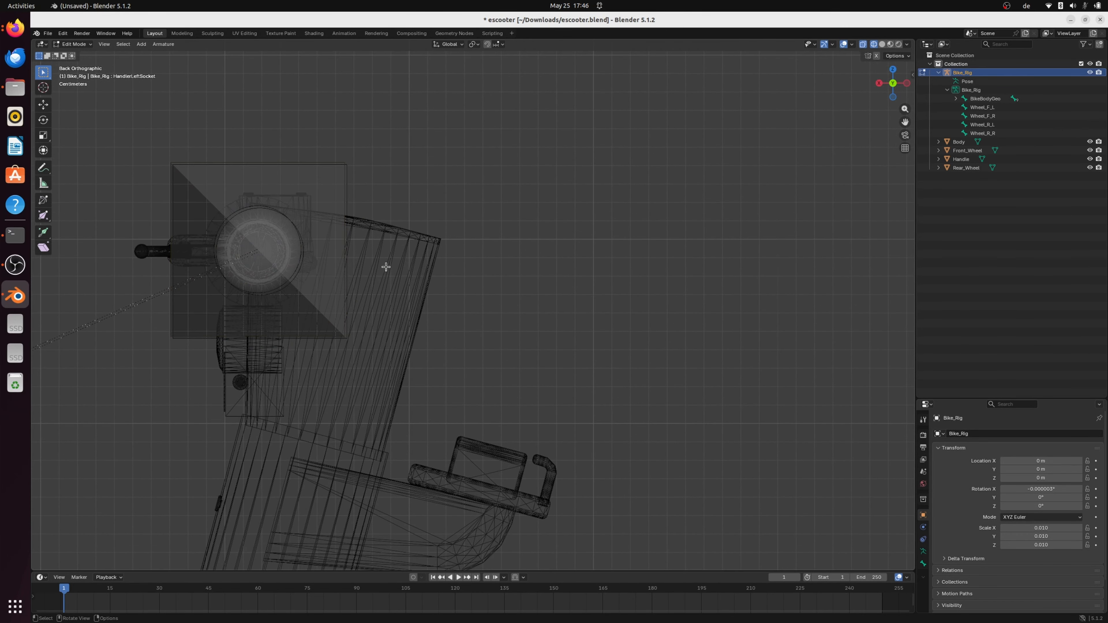
left_click(307, 198)
middle_click_drag(307, 197, 712, 251)
scroll(711, 251, "down", 10)
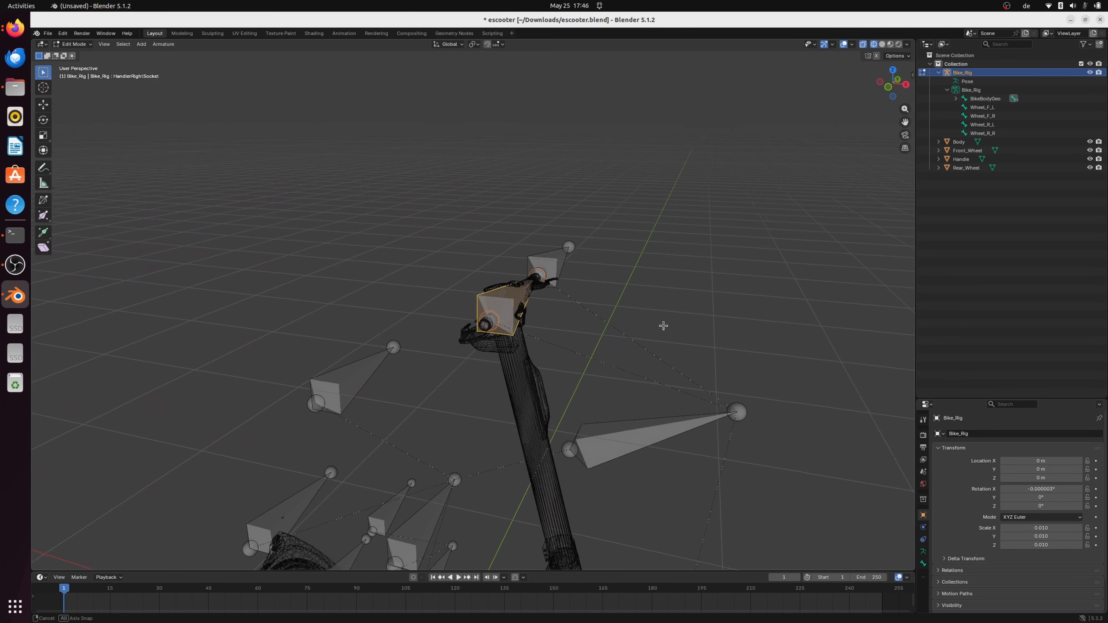
Move the HandlerGeo bone in the front view so its base sits inside the steering column, and check it from several views.
left_click(887, 86)
left_click(571, 380)
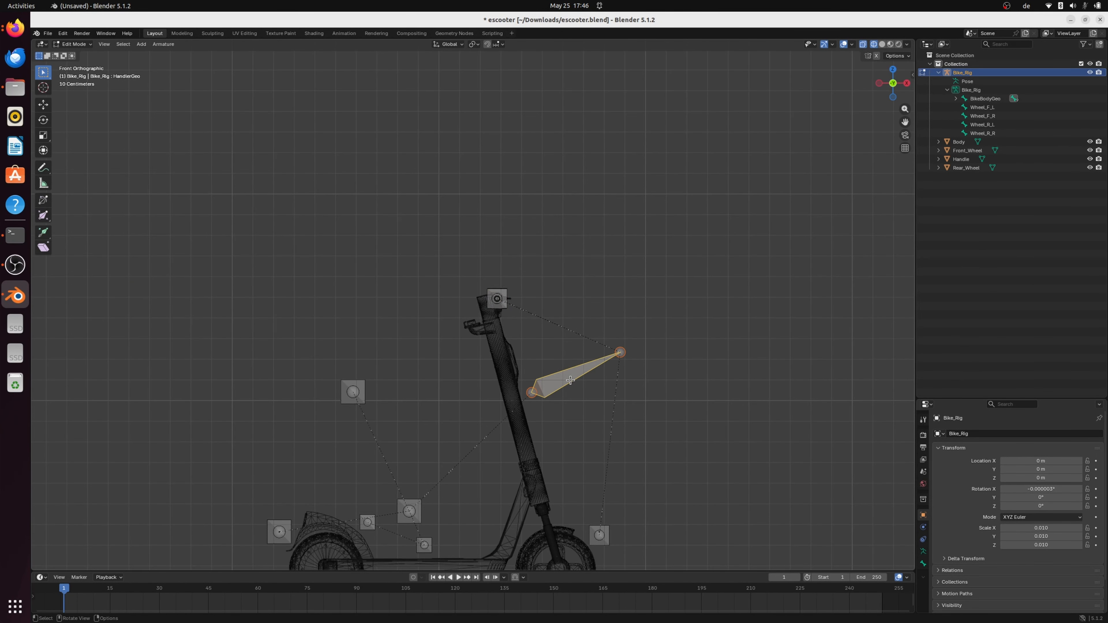
key("g")
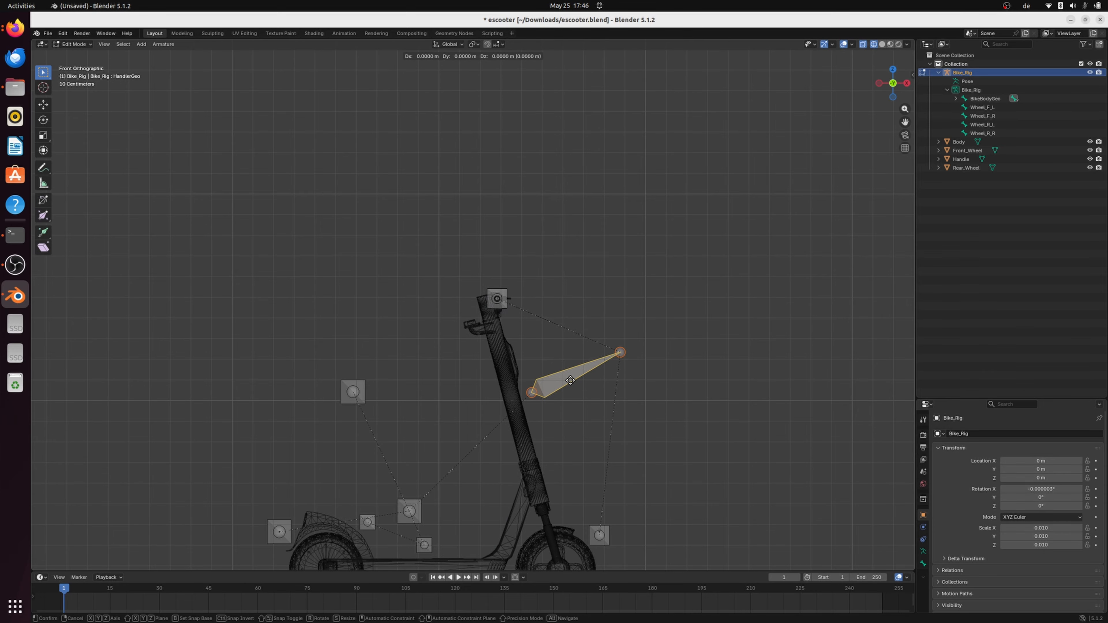
left_click(553, 384)
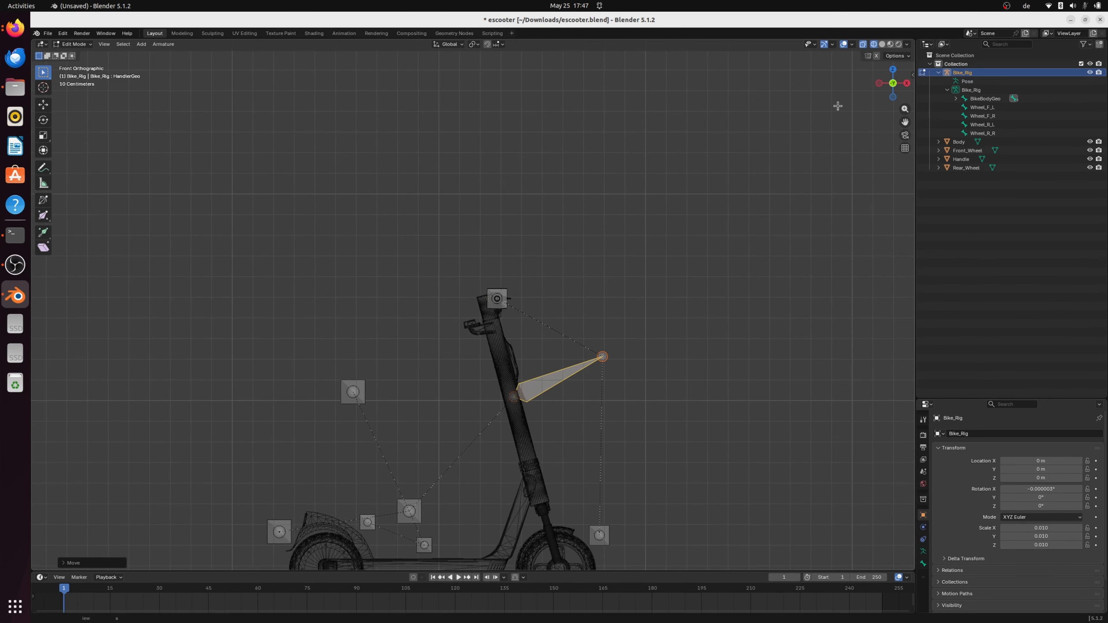
left_click(893, 69)
scroll(523, 307, "up", 2)
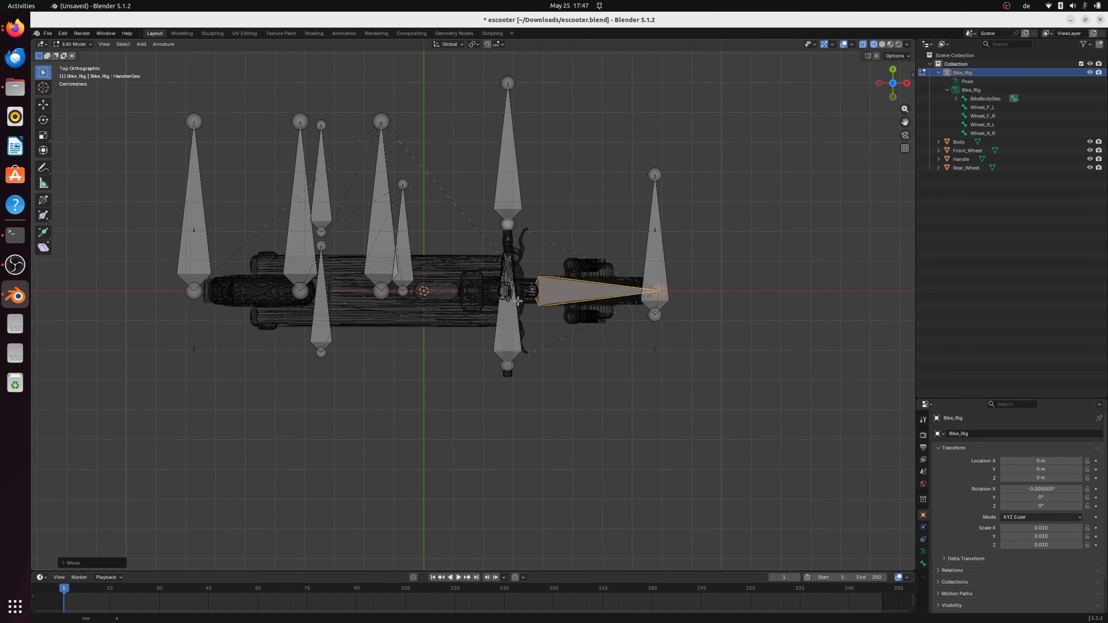
left_click(893, 98)
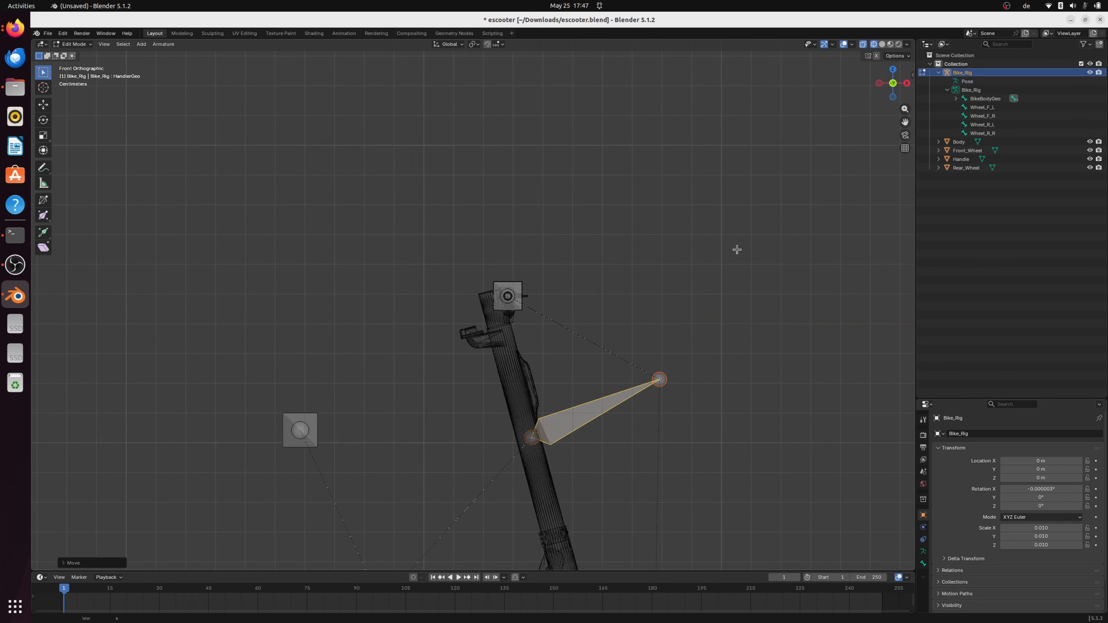
scroll(634, 404, "down", 6)
middle_click_drag(550, 388, 601, 424)
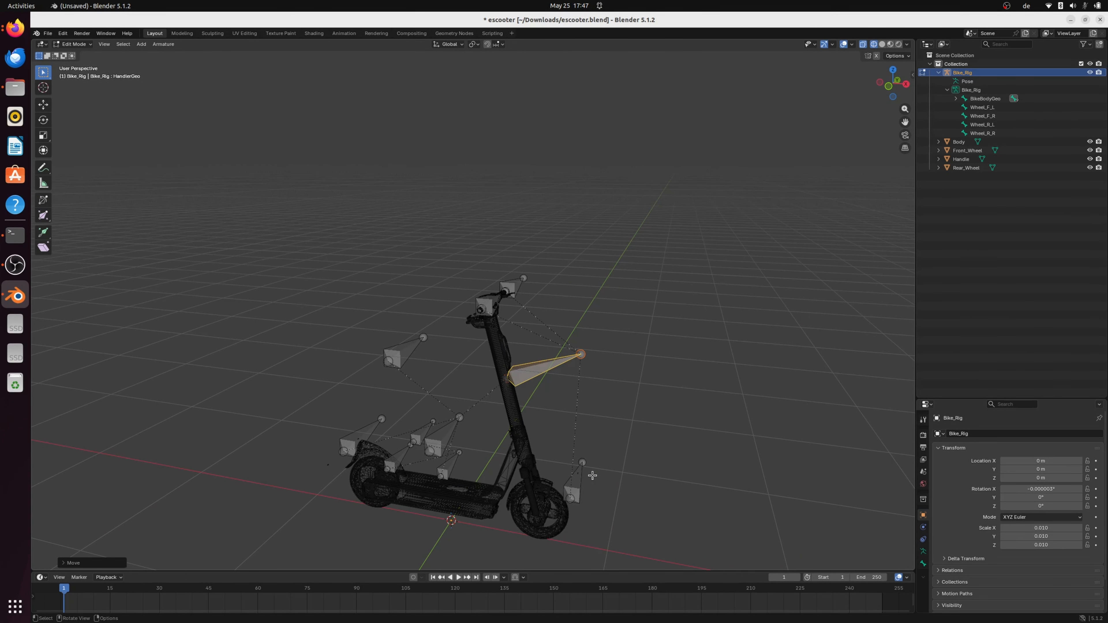
Expand the BikeBodyGeo hierarchy and examine the placement of FrontWheelGeo, both handler sockets and HandlerGeo on the scooter.
left_click(576, 491)
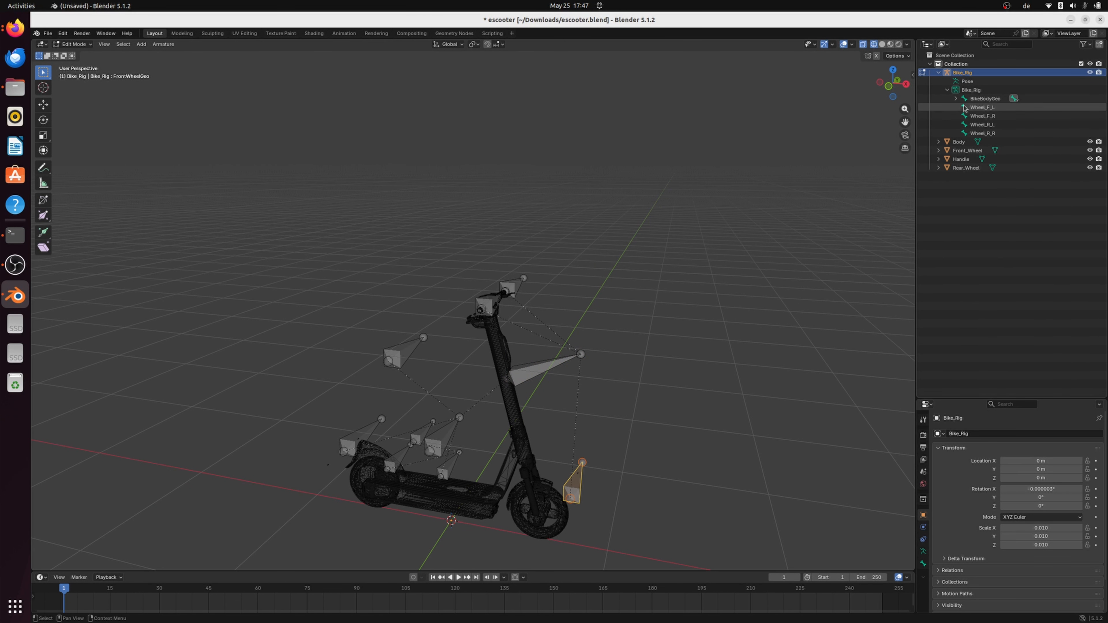
left_click(956, 98)
left_click(965, 108)
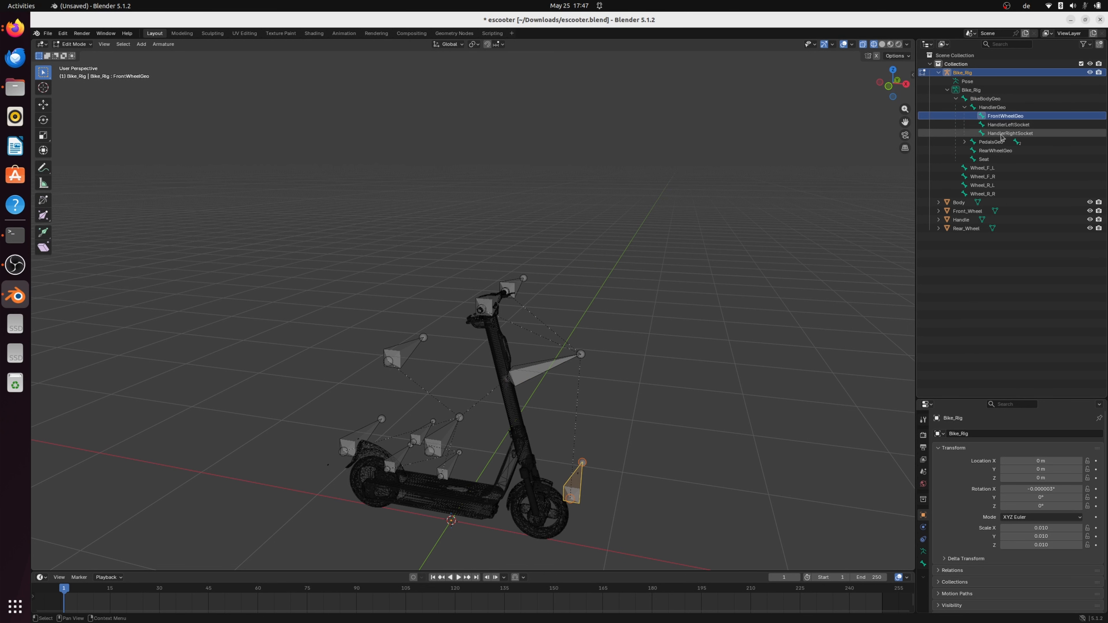
left_click(1006, 124)
middle_click_drag(608, 290, 682, 298)
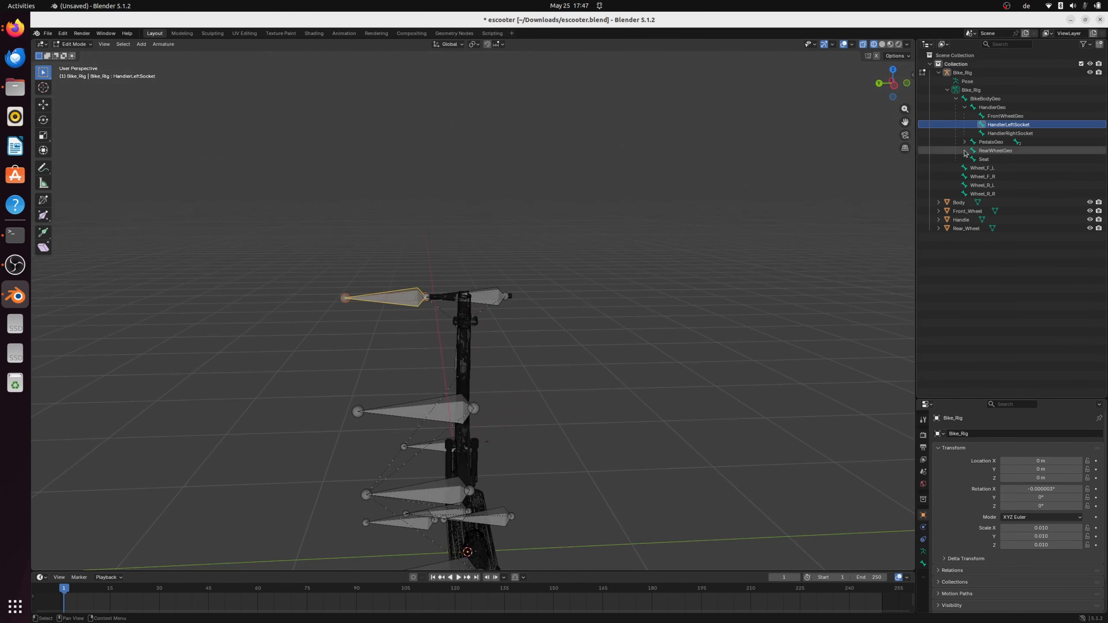
left_click(1010, 133)
middle_click_drag(598, 302, 574, 312)
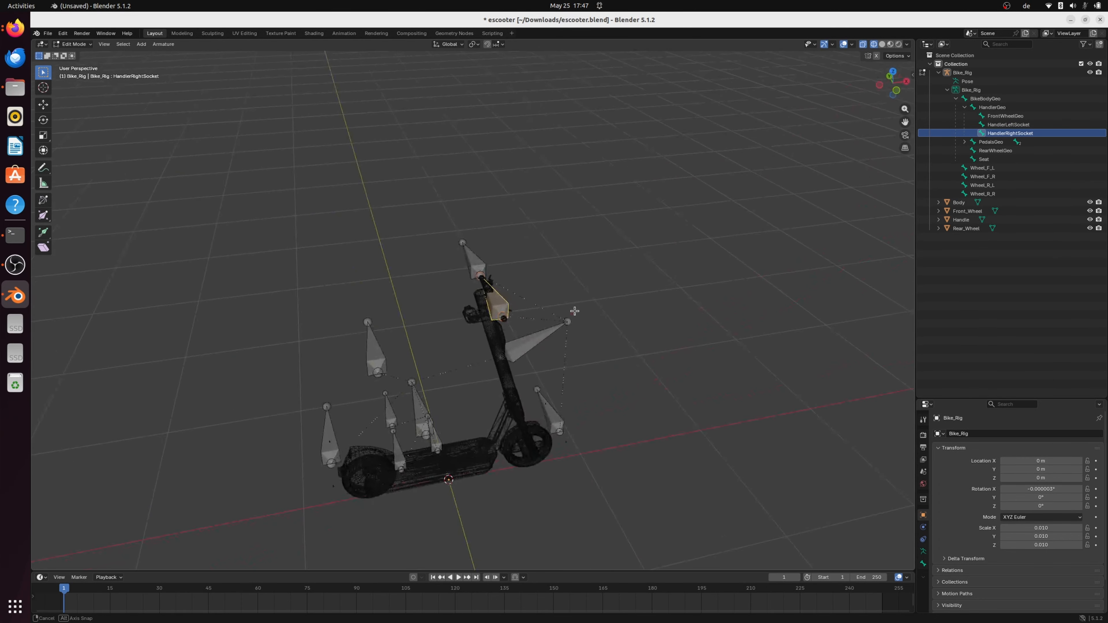
left_click(521, 347)
middle_click_drag(656, 363, 645, 354)
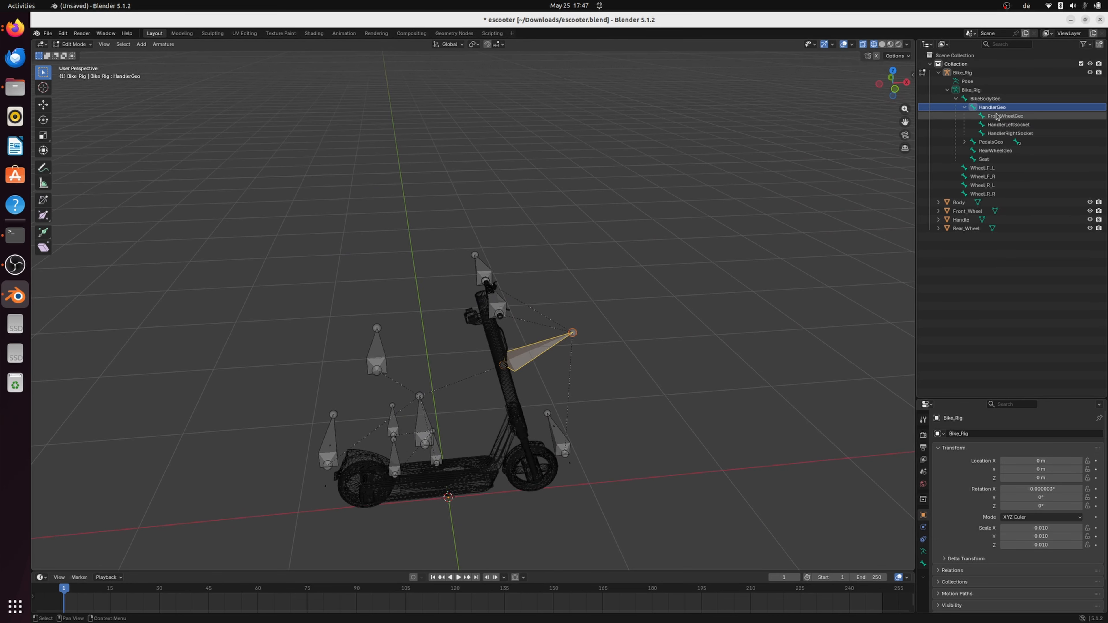
Expand PedalsGeo and examine where it and the LeftPedalGeo and RightPedalGeo bones sit relative to the deck.
left_click(980, 142)
left_click(965, 142)
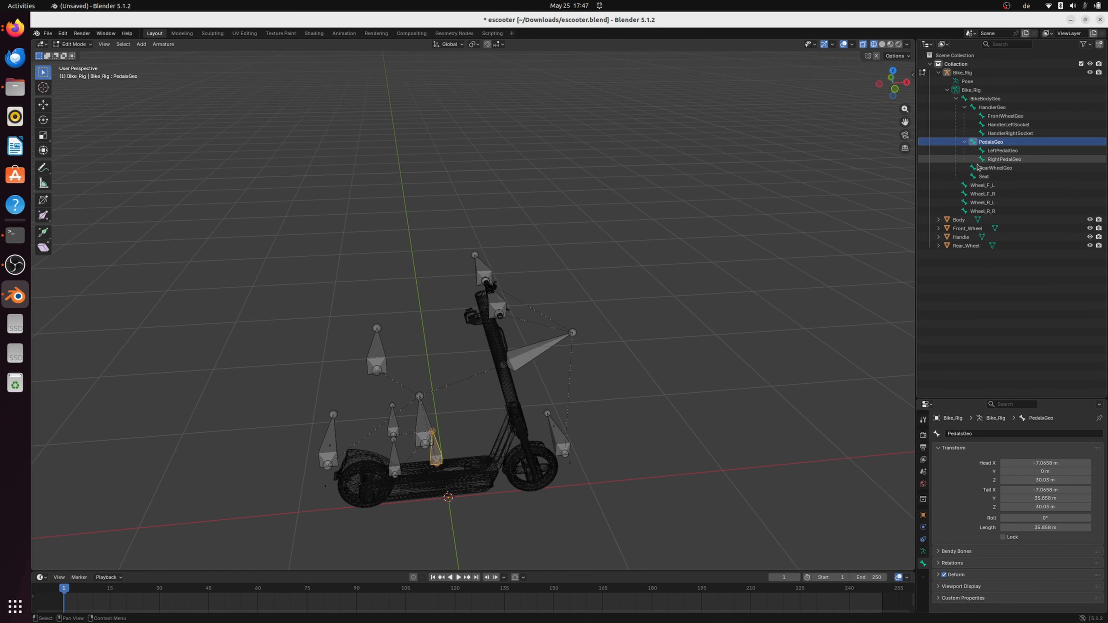
left_click(1001, 151)
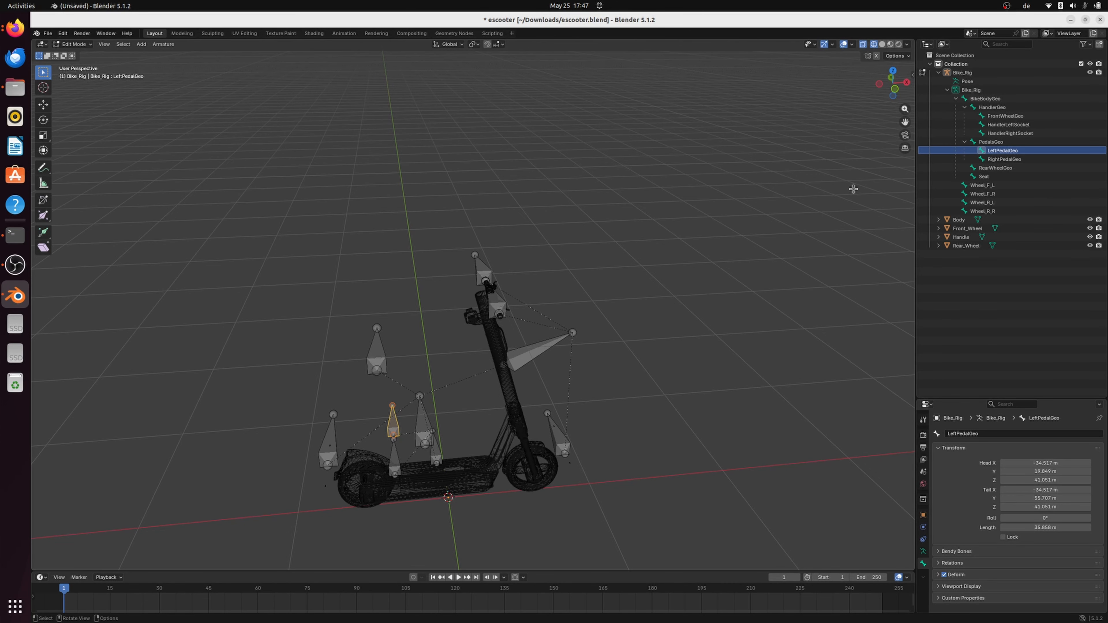
left_click(895, 90)
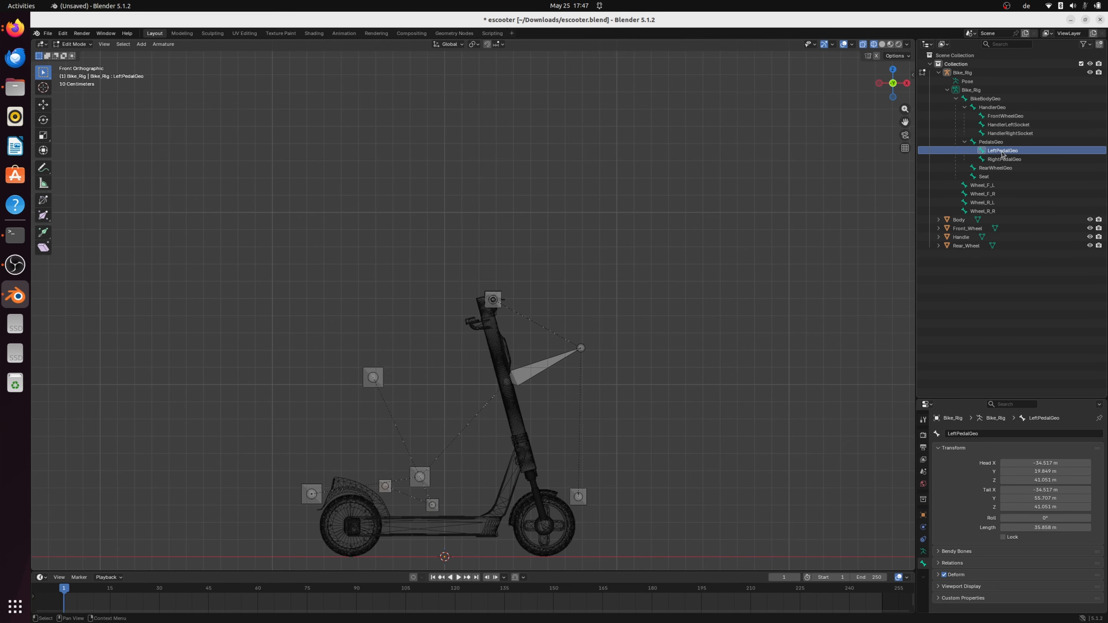
middle_click_drag(661, 366, 677, 384)
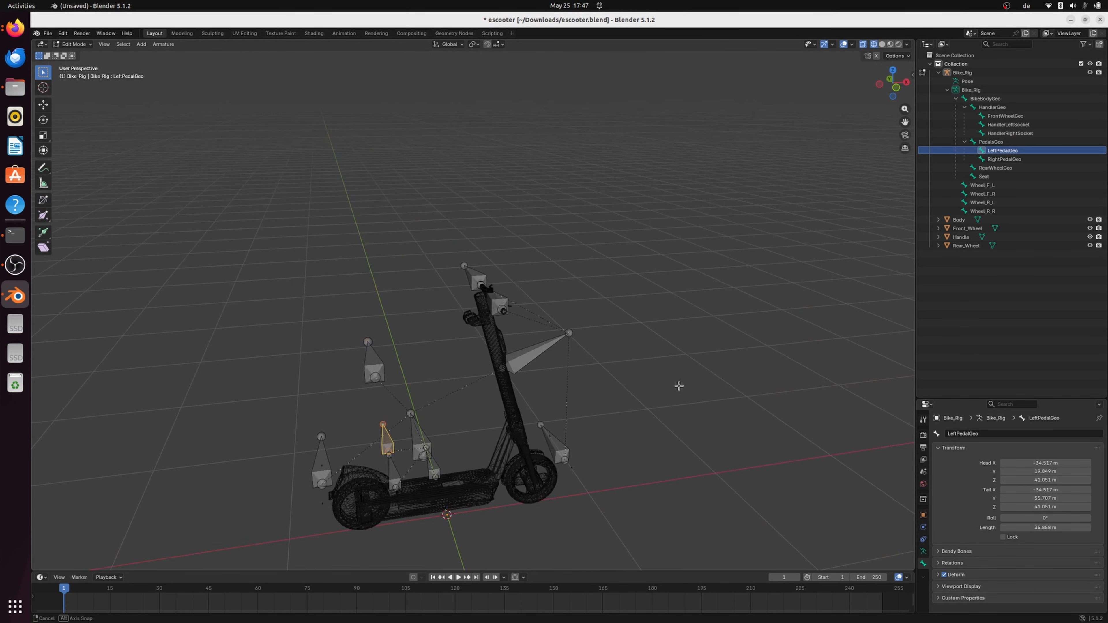
left_click(1024, 161)
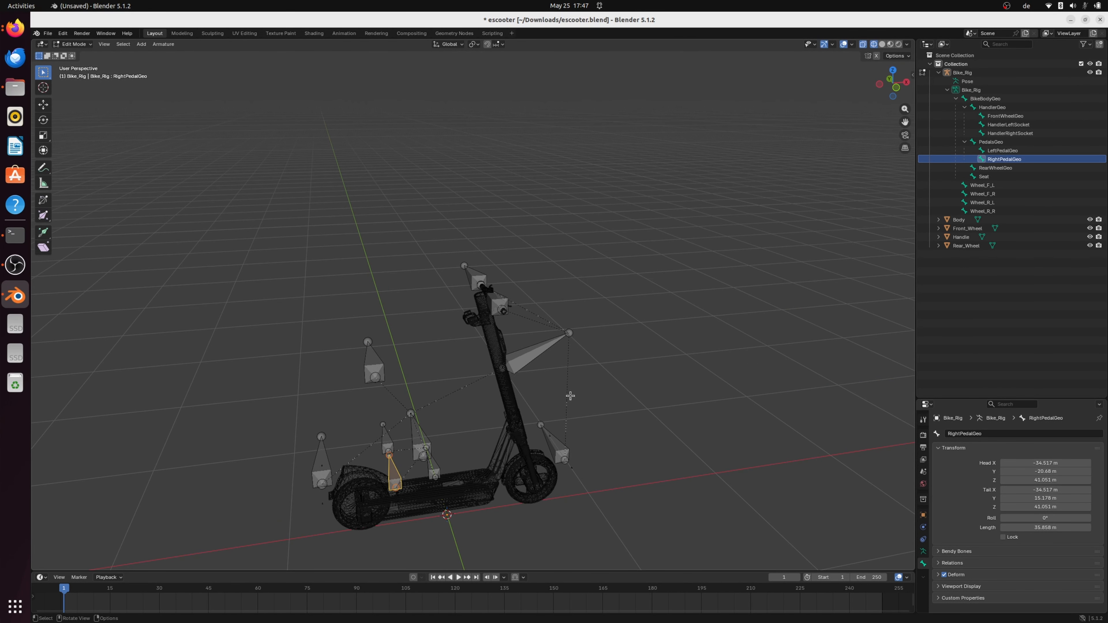
left_click(893, 70)
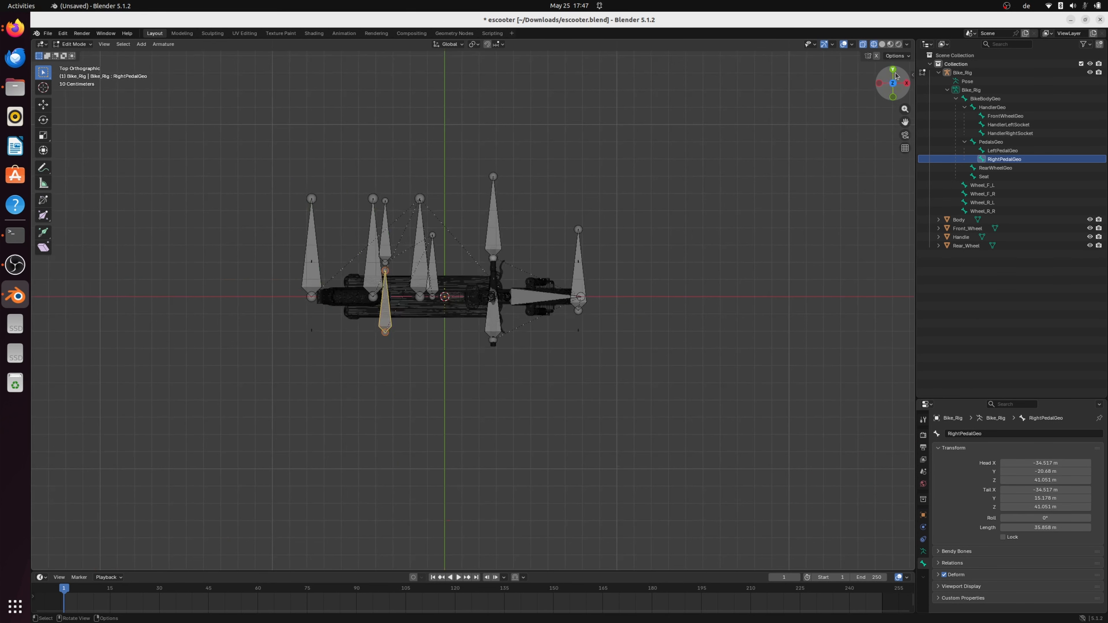
Move the LeftPedalGeo bone forward along X to just ahead of the origin, and inward along Y so its base sits on the deck.
left_click(1004, 151)
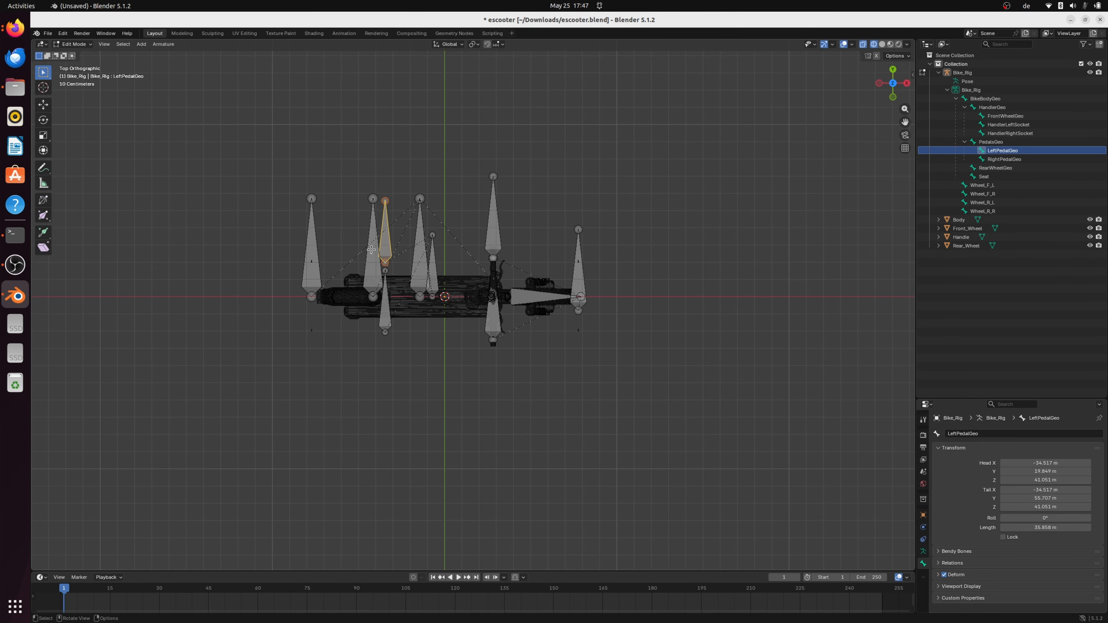
key("g")
key("x")
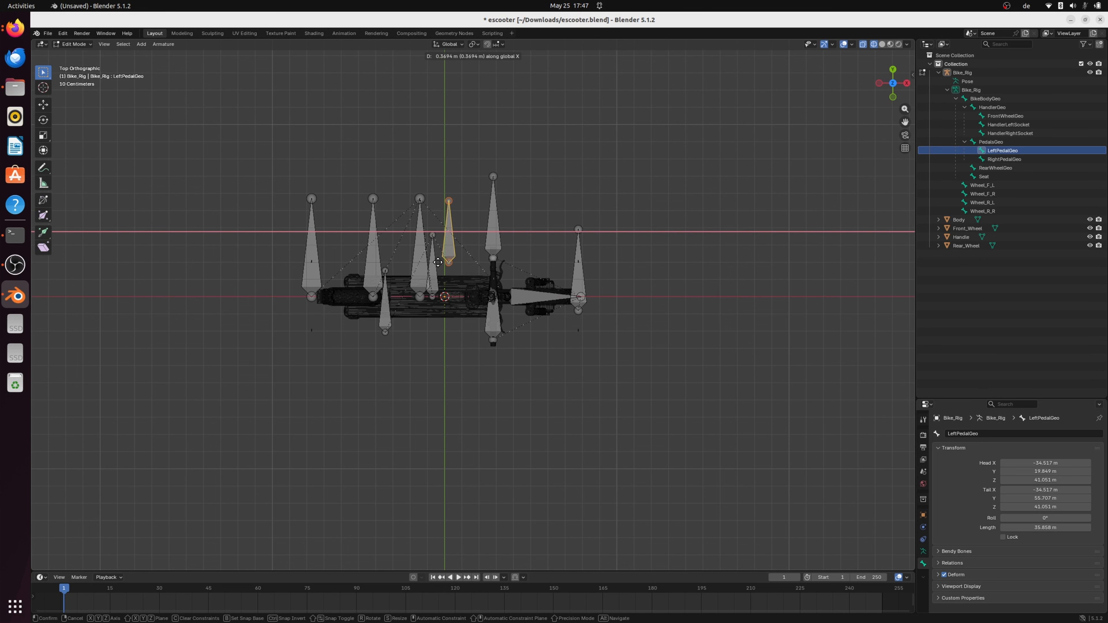
left_click(440, 261)
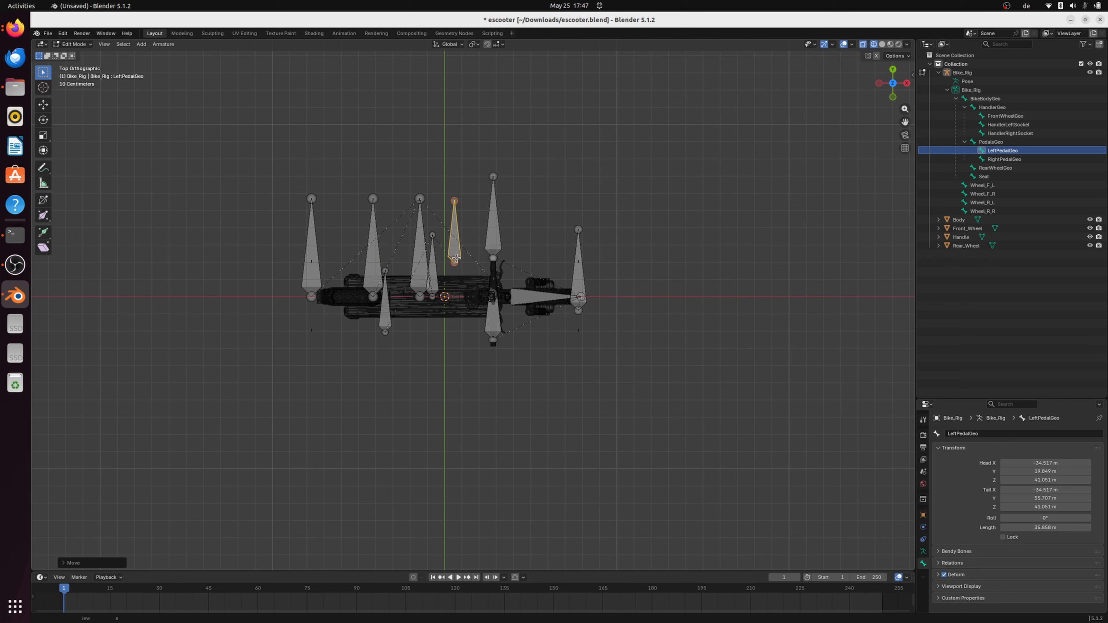
key("g")
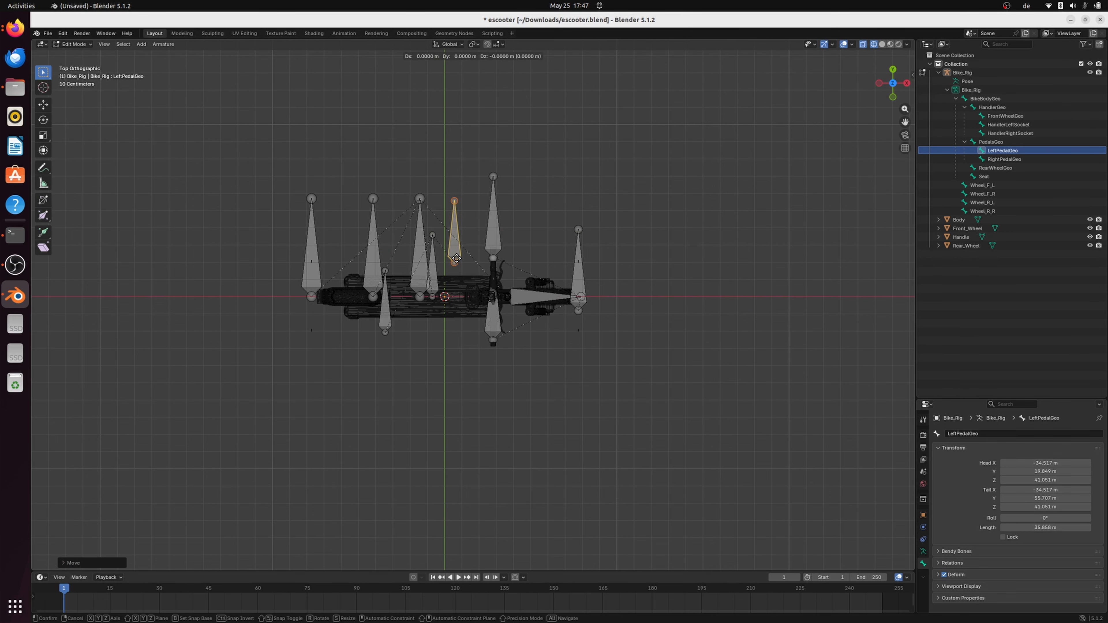
key("y")
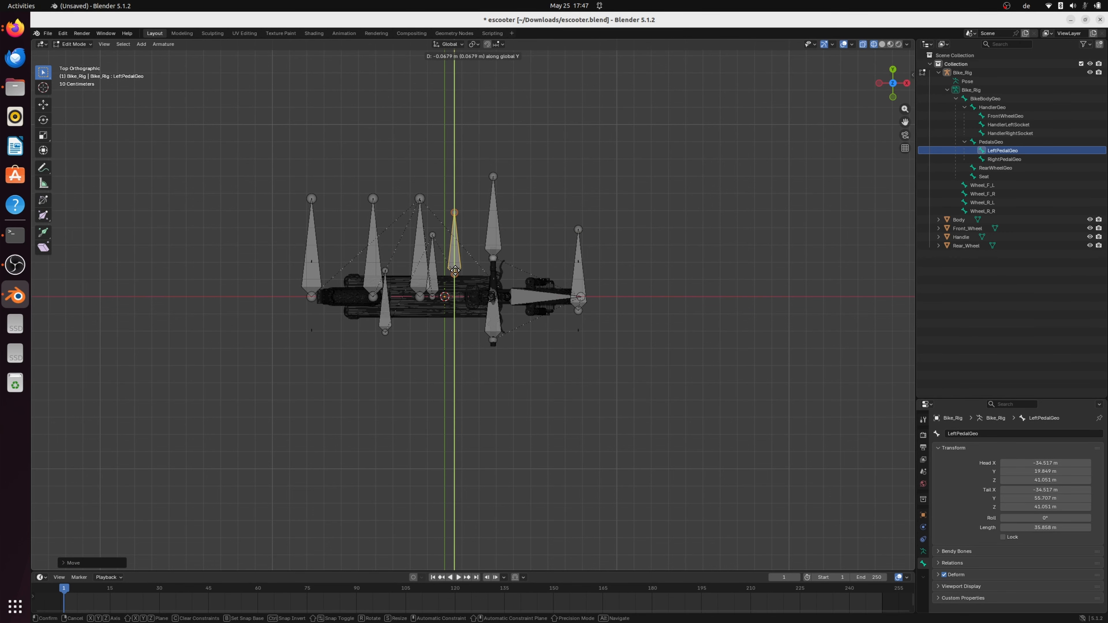
left_click(457, 279)
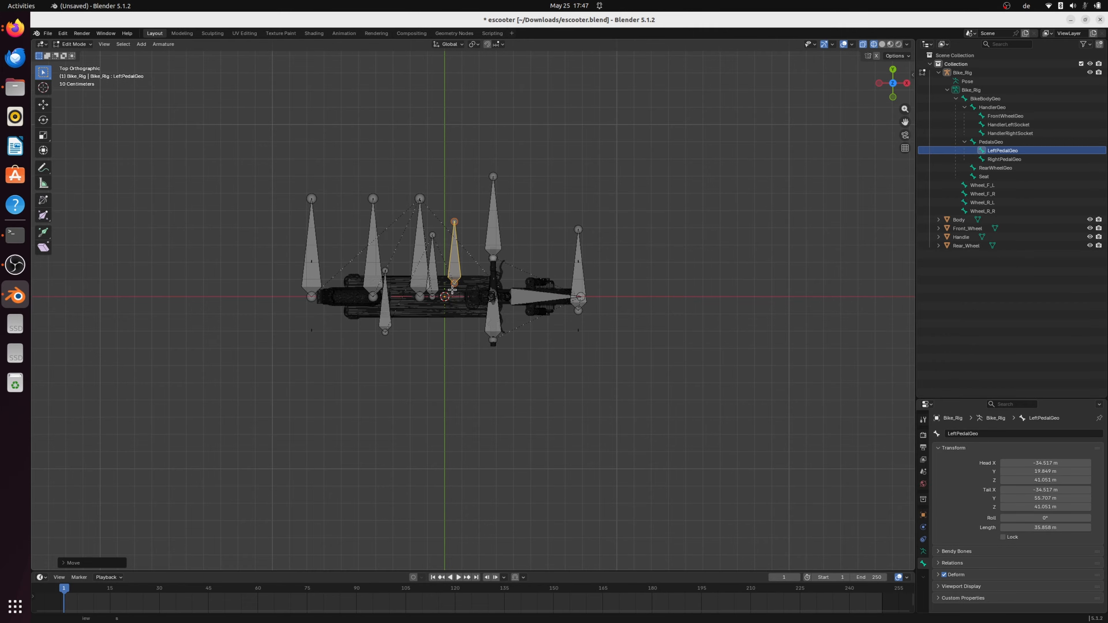
Move the RightPedalGeo bone forward along X toward the front part of the deck.
scroll(401, 225, "up", 8)
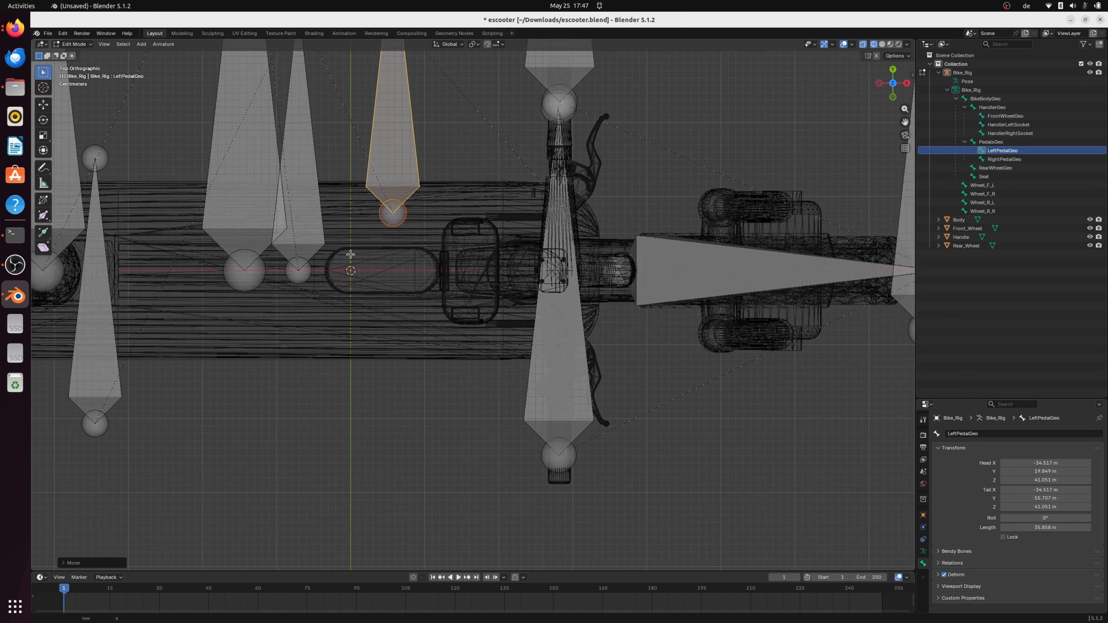
scroll(350, 255, "down", 3)
left_click(258, 355)
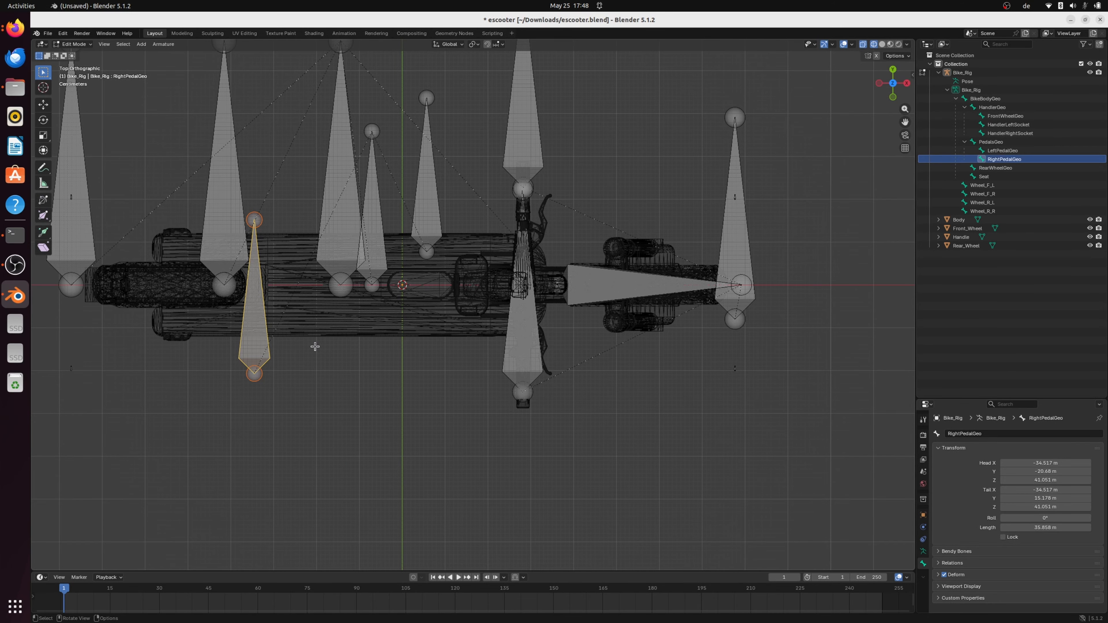
key("g")
key("x")
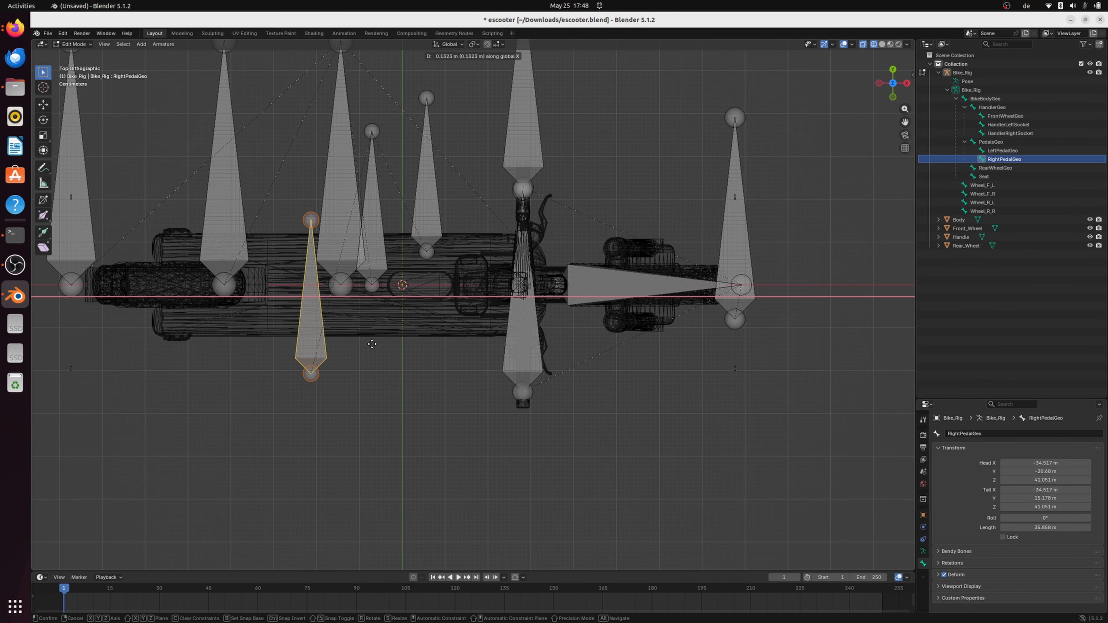
Move the RightPedalGeo bone in line with BikeBodyGeo on X, about -14.2 m, and shift its head to about -6.1 m on Y.
left_click(402, 345)
key("g")
key("y")
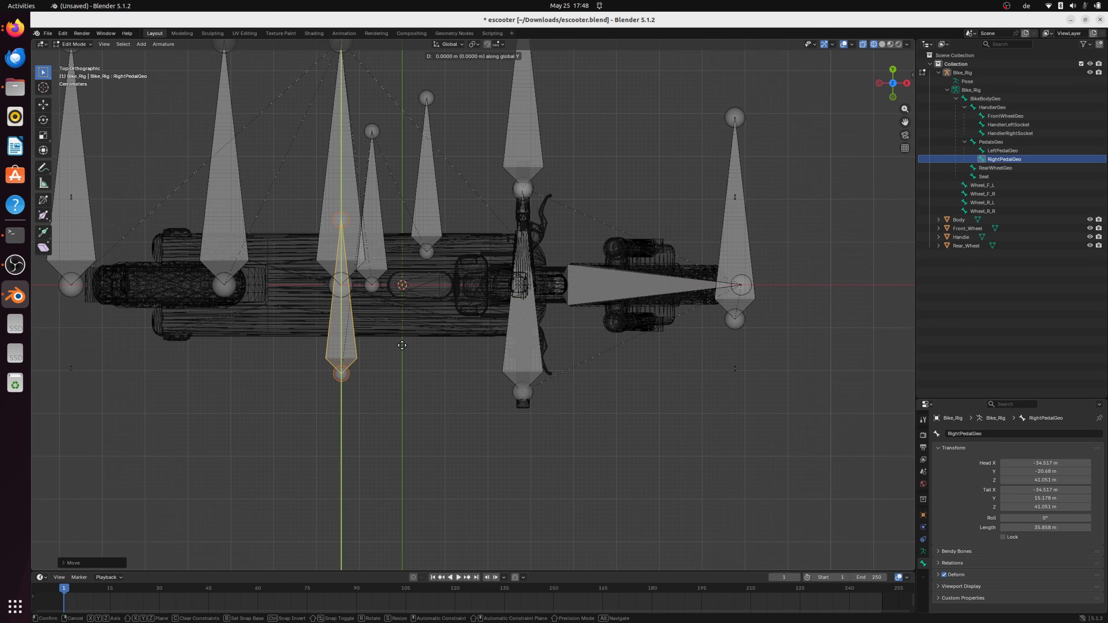
left_click(409, 282)
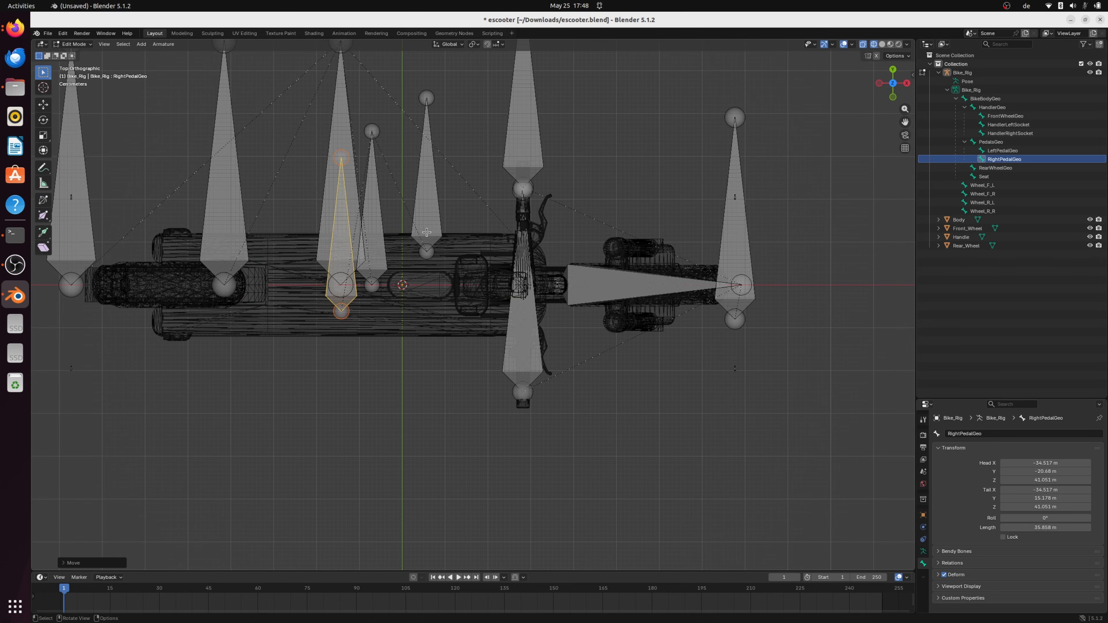
left_click(427, 232)
Lower the LeftPedalGeo bone along Z by about 0.14 m so it sits just above the scooter deck.
left_click(352, 294)
middle_click_drag(376, 357, 379, 295)
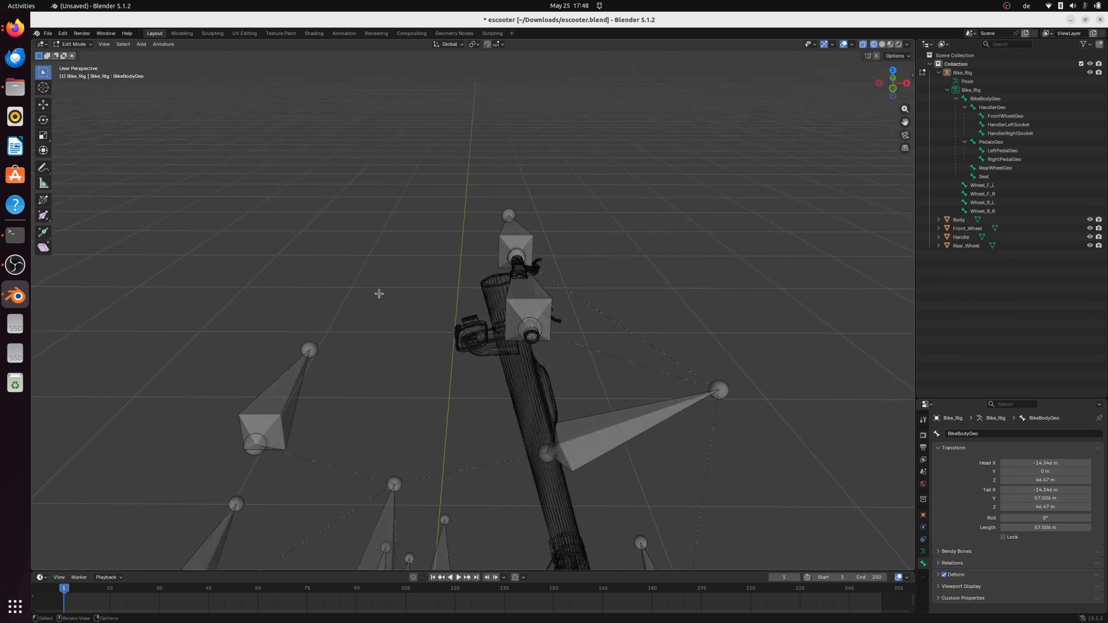
left_click(894, 92)
scroll(591, 364, "down", 8)
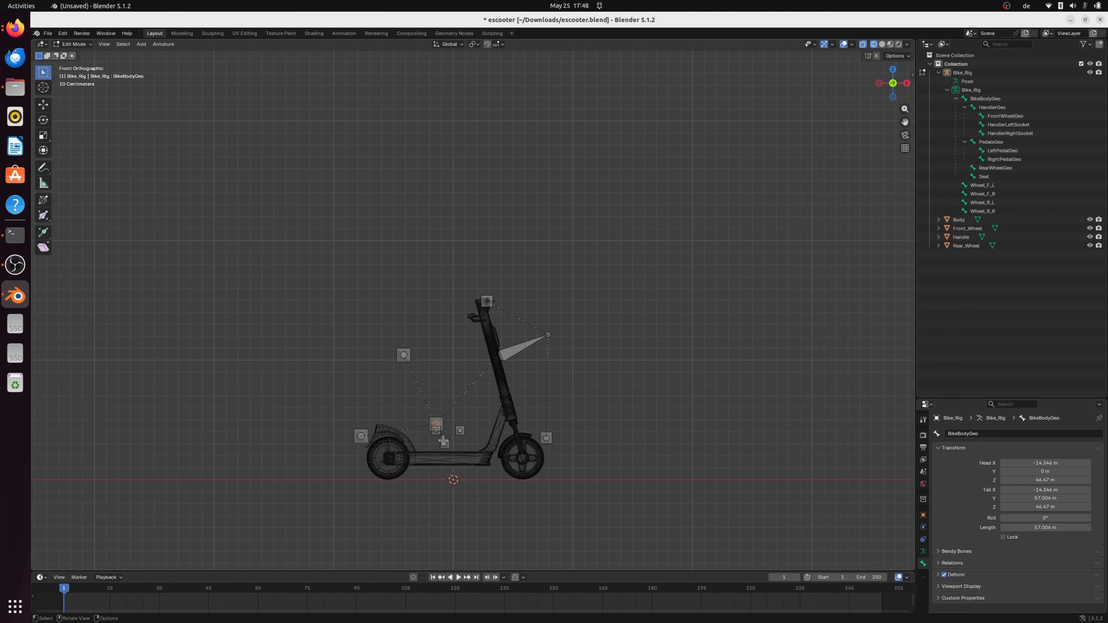
left_click(443, 441)
scroll(451, 484, "up", 3)
left_click(452, 524)
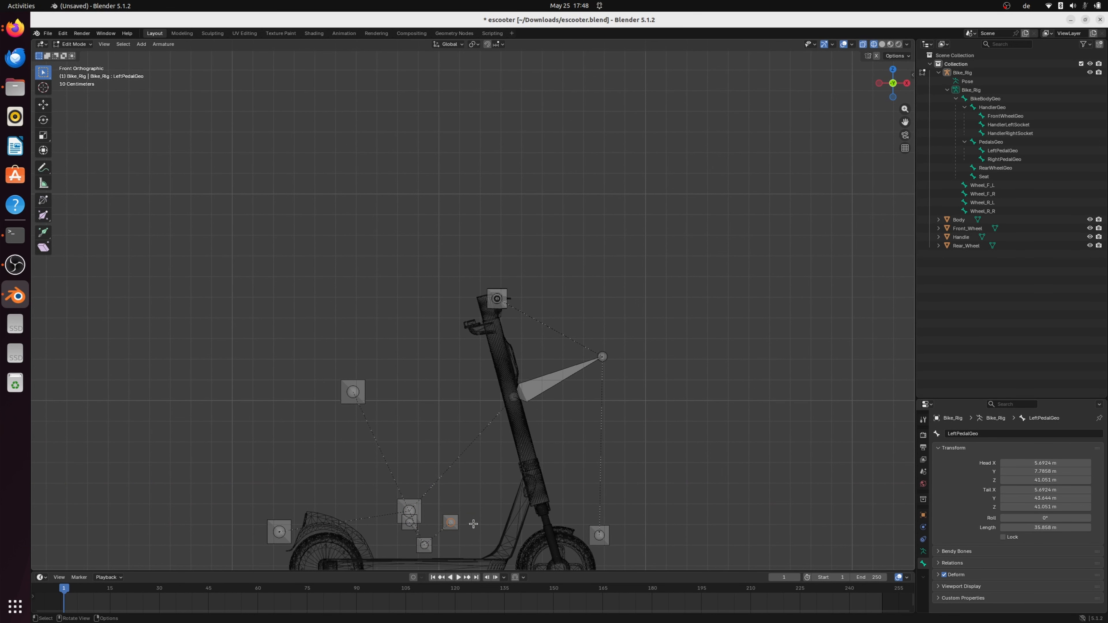
left_click(1003, 150)
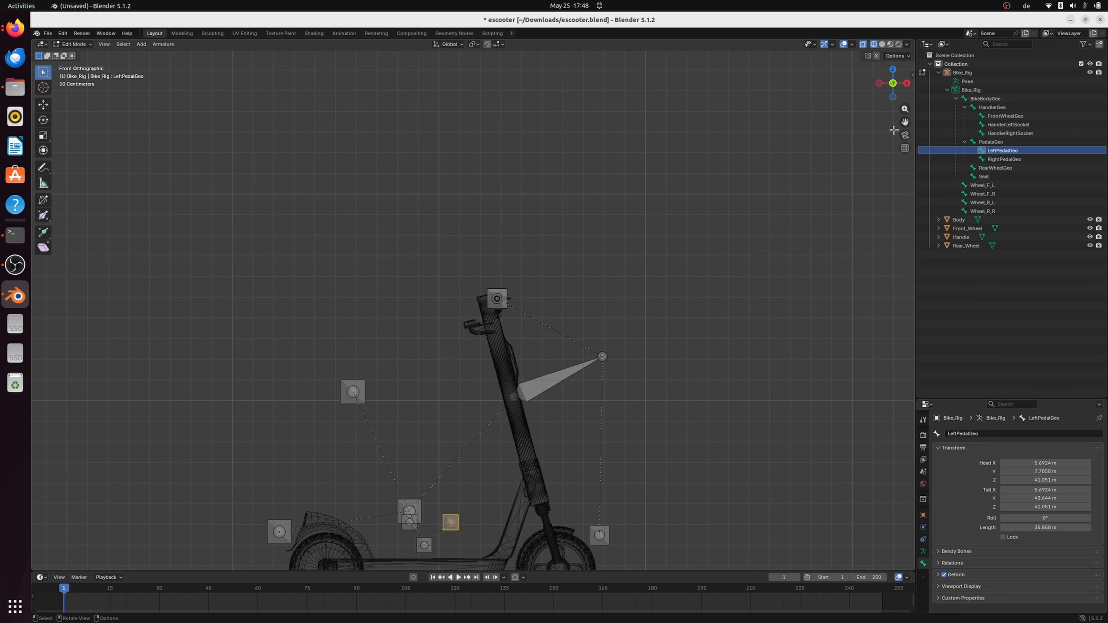
left_click_drag(906, 123, 896, 0)
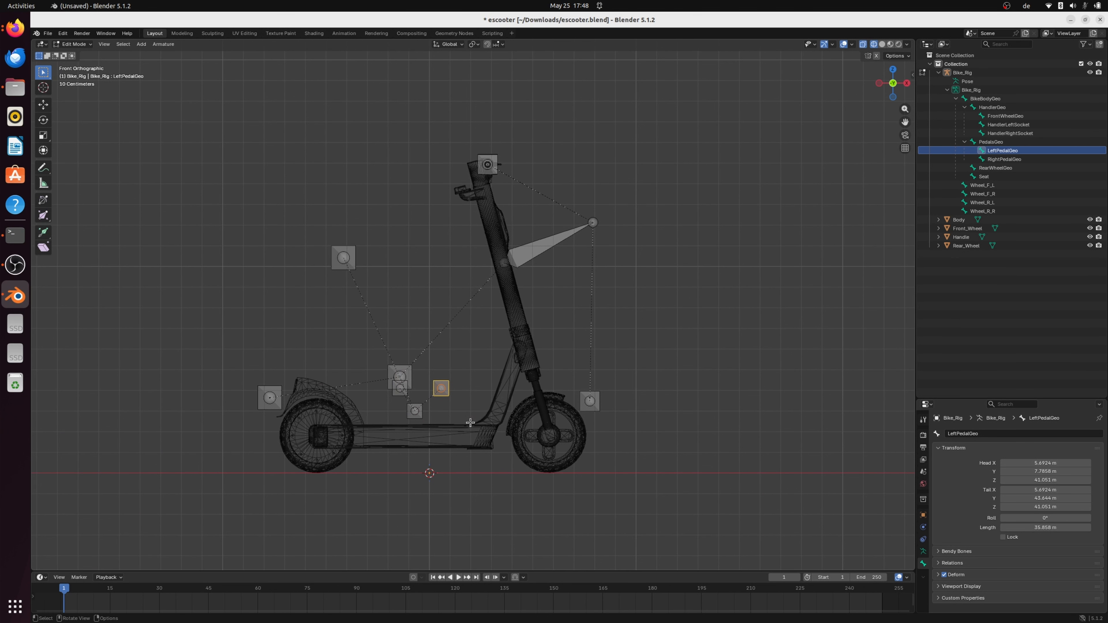
scroll(471, 422, "up", 3)
left_click_drag(906, 123, 971, 0)
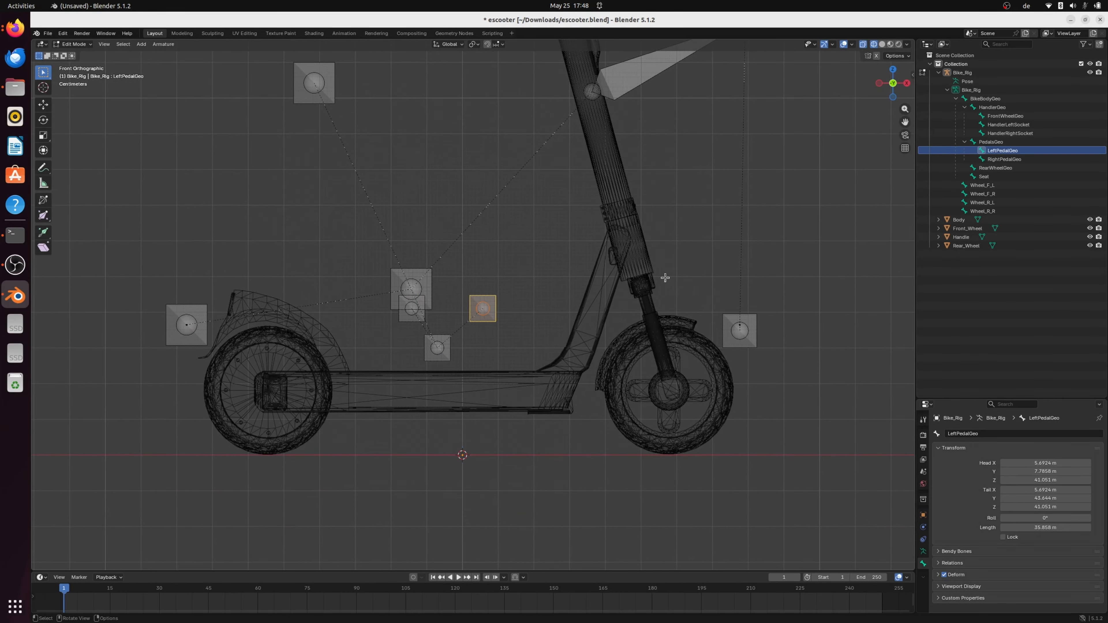
scroll(520, 369, "up", 3)
scroll(480, 369, "up", 2)
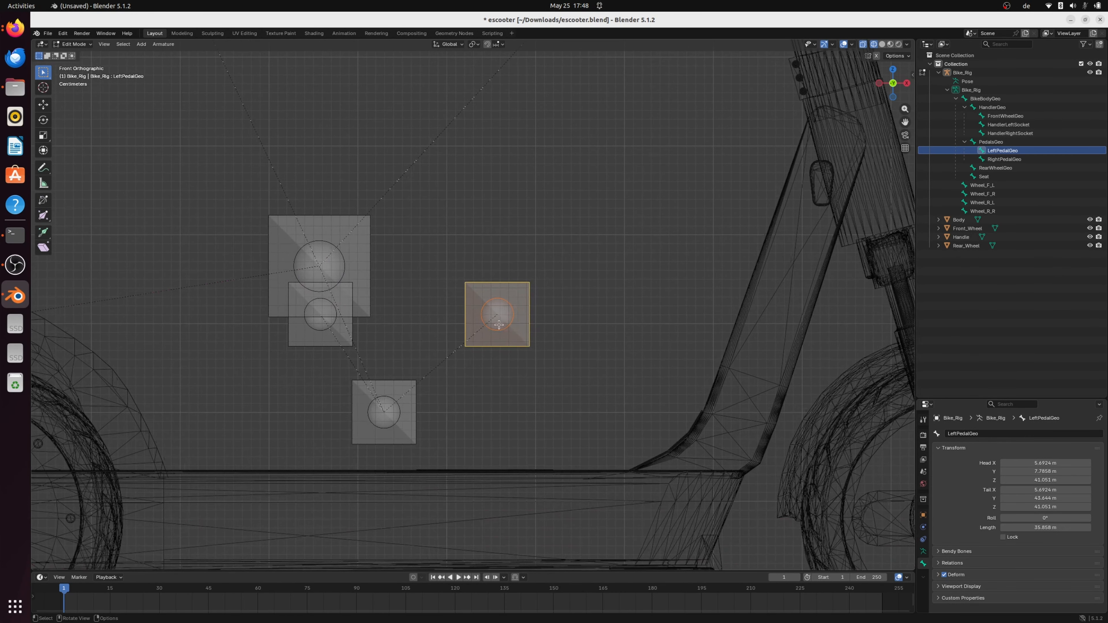
key("g")
key("z")
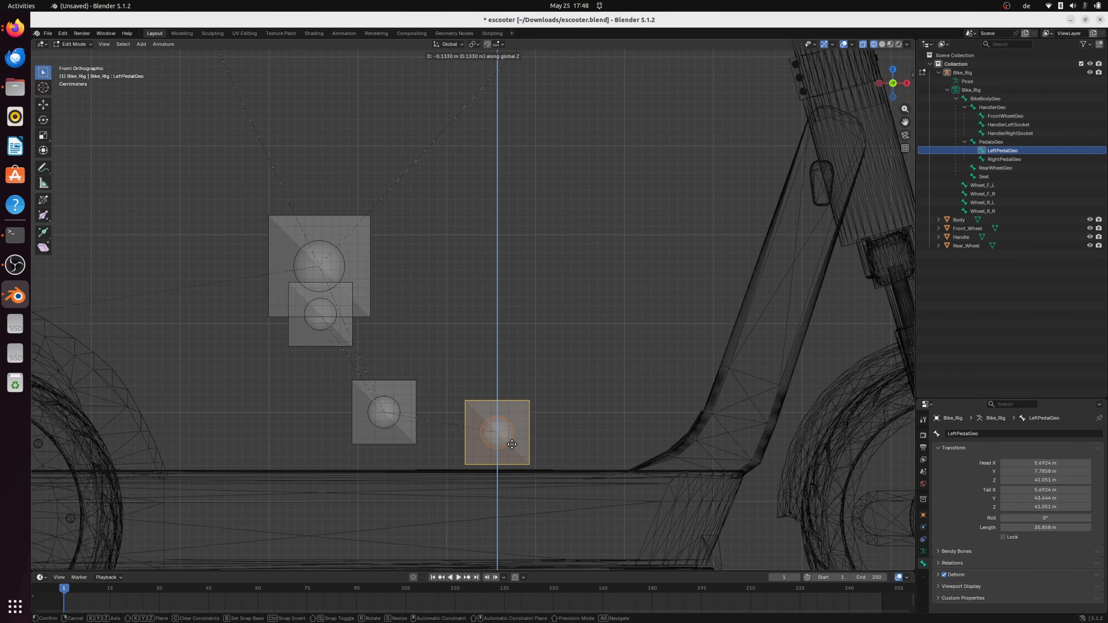
left_click(513, 447)
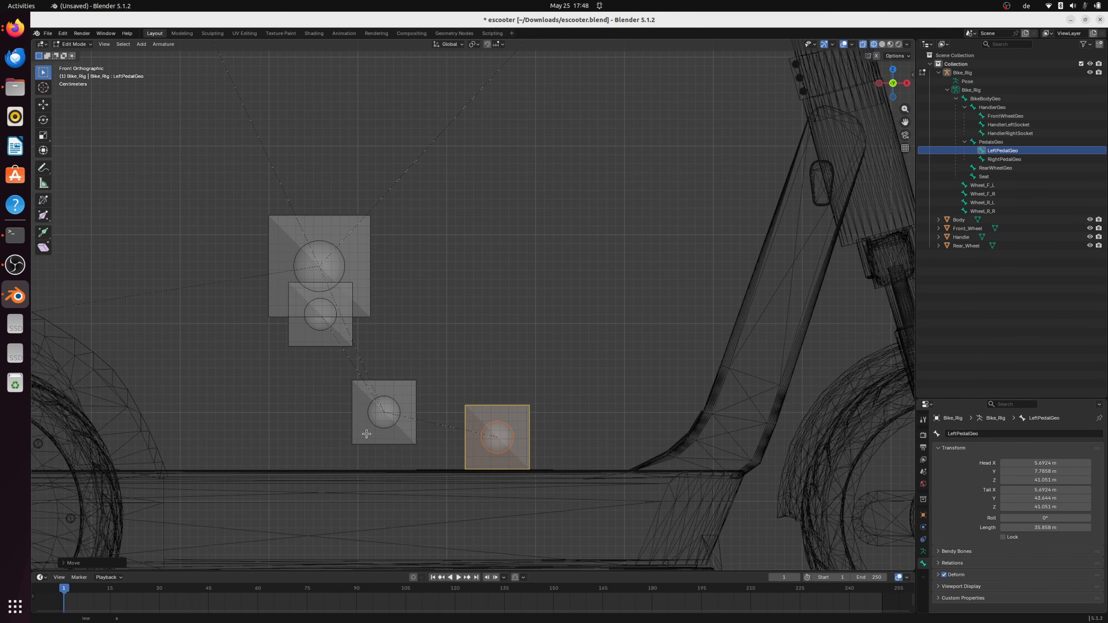
Lower the RightPedalGeo bone along Z by about 0.14 m, level with the LeftPedalGeo bone above the deck.
left_click(367, 433)
left_click(1003, 159)
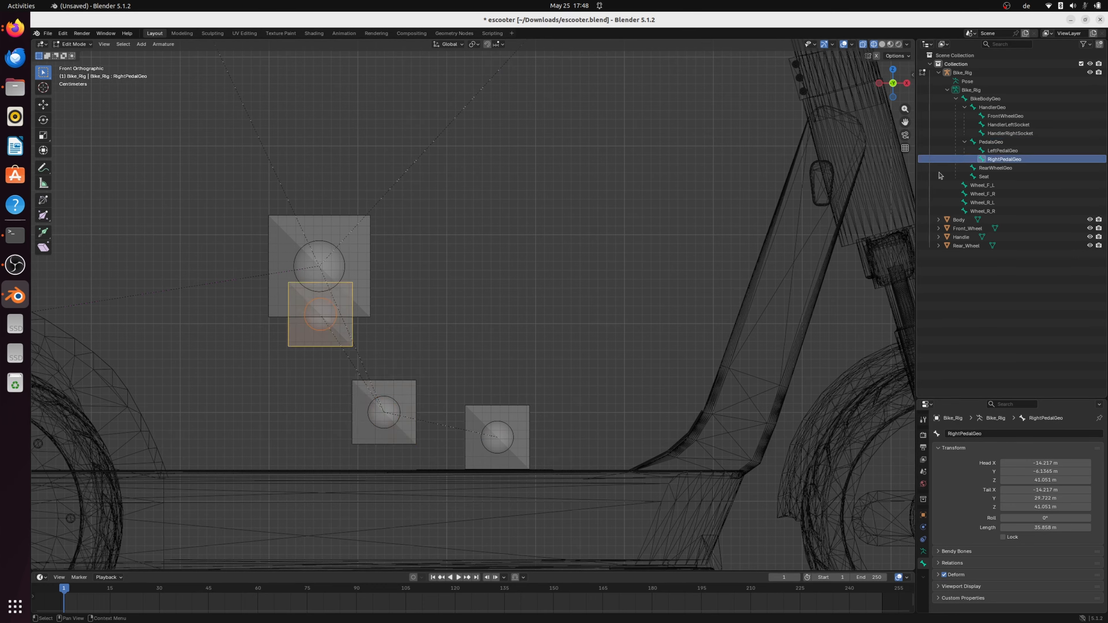
key("g")
key("z")
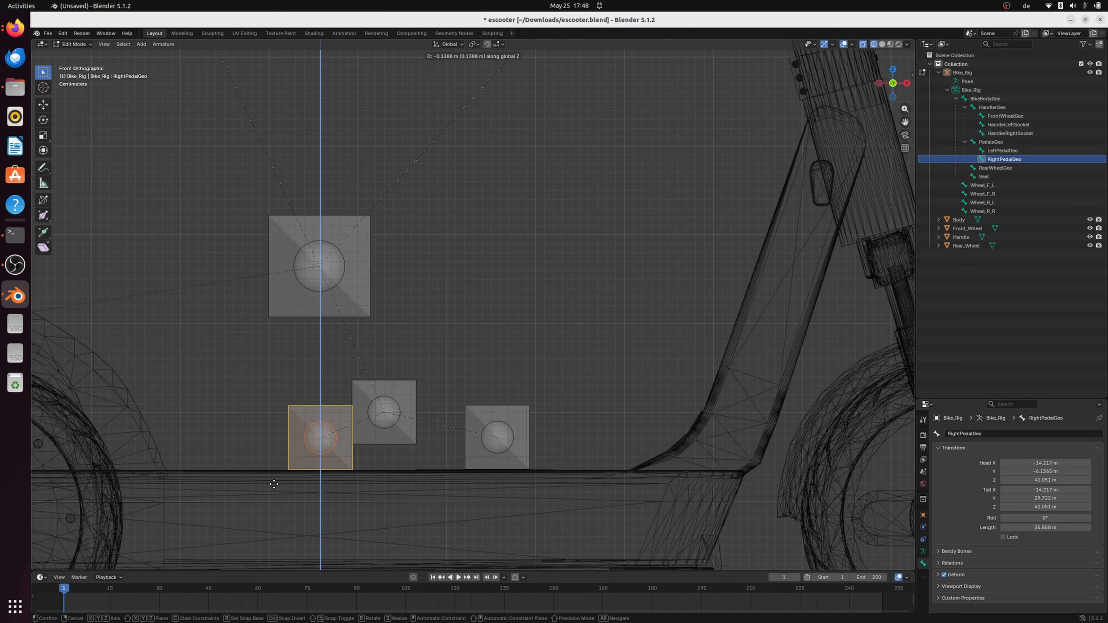
left_click(273, 484)
Check which bones the pedal, rear wheel and body entries of the rig correspond to on the scooter.
left_click(525, 355)
left_click(385, 404)
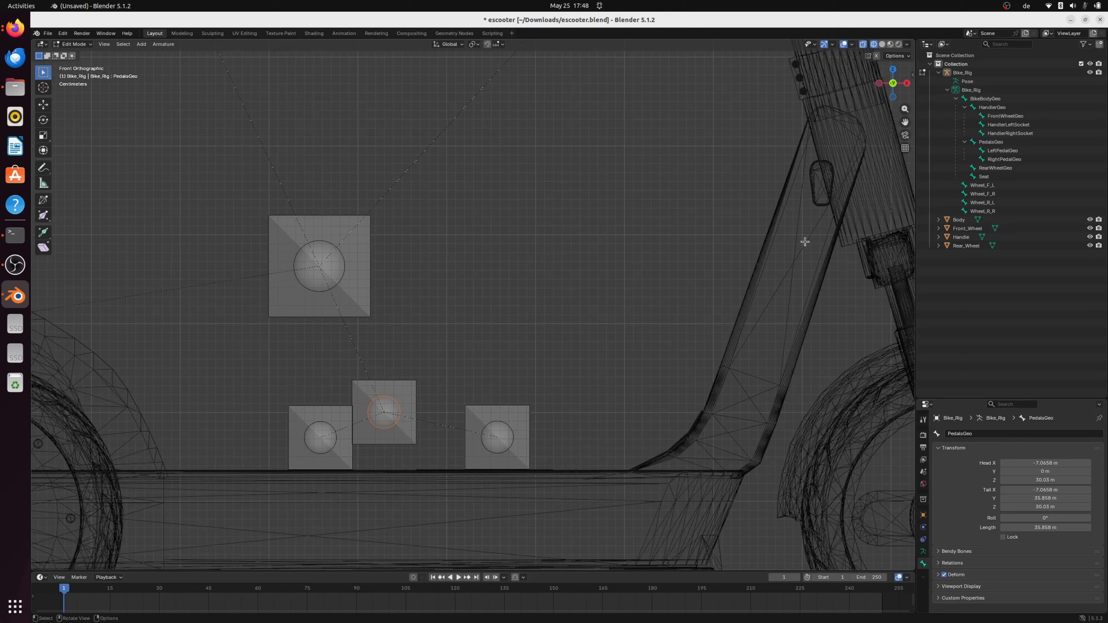
left_click(1002, 151)
left_click(1002, 160)
left_click(996, 168)
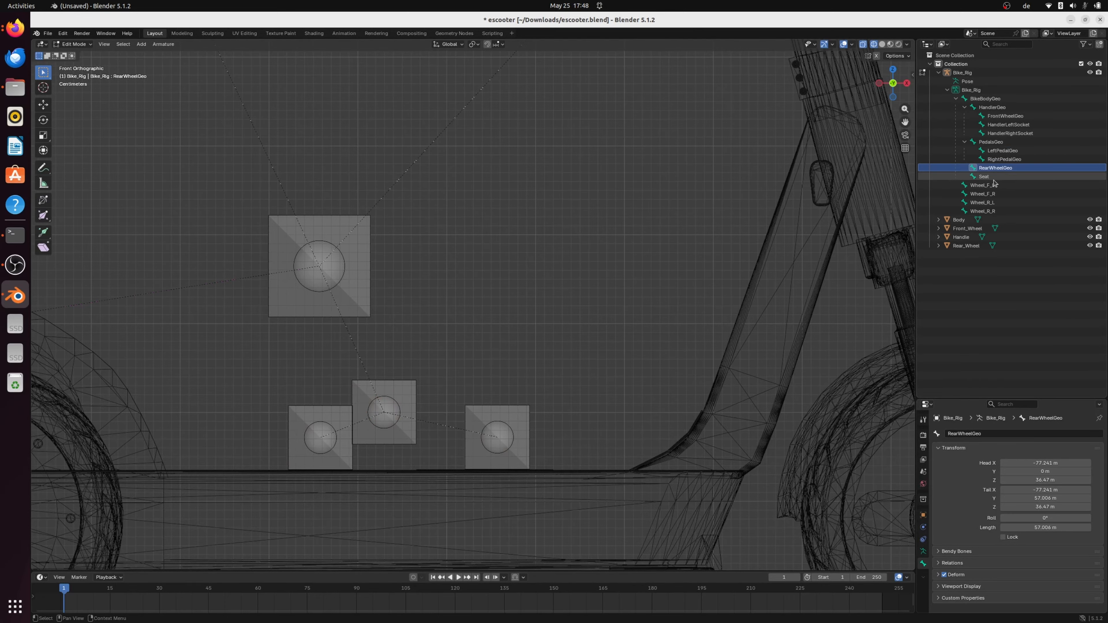
left_click(999, 134)
left_click(985, 99)
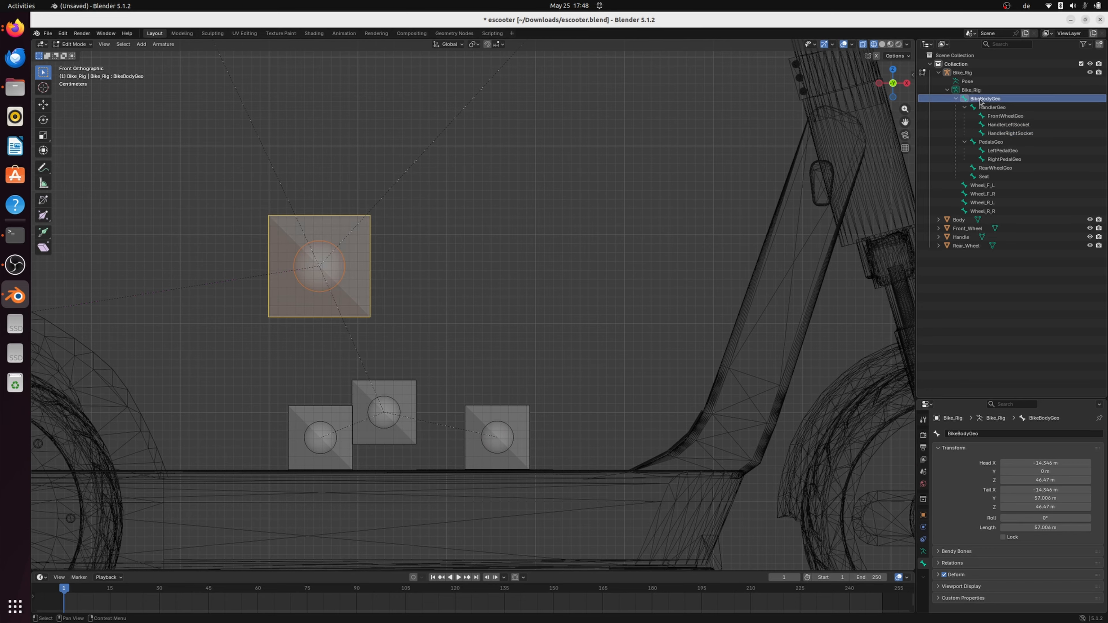
scroll(502, 250, "down", 6)
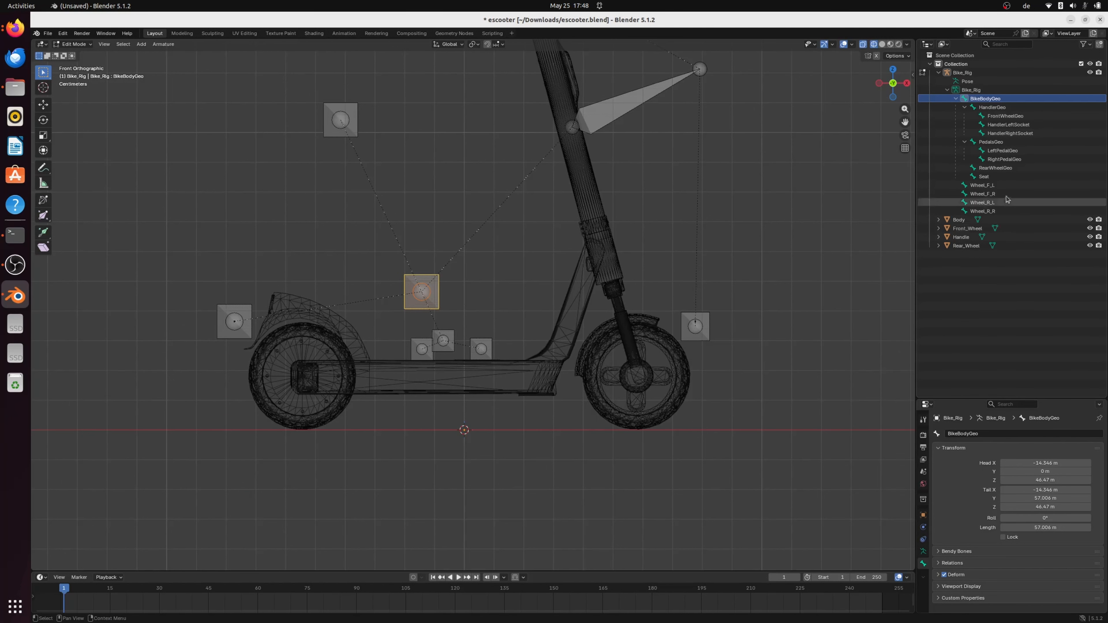
scroll(484, 317, "up", 1)
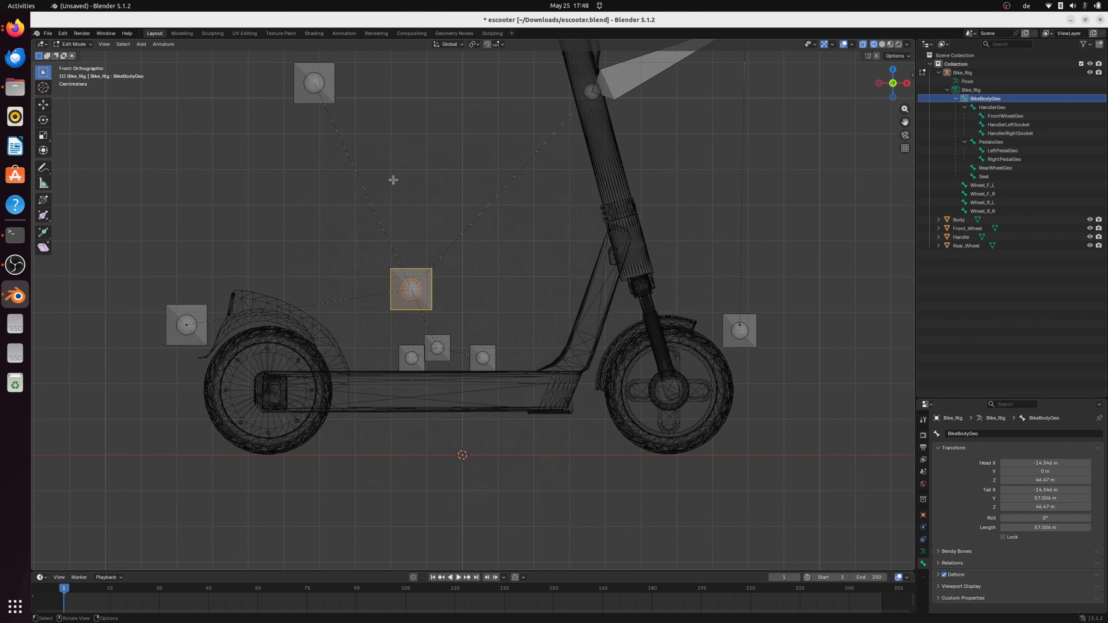
Move the Seat bone forward along X by about 0.34 m, to about -7.4 m, above the middle of the deck.
left_click(322, 91)
scroll(354, 153, "down", 1)
left_click(351, 112)
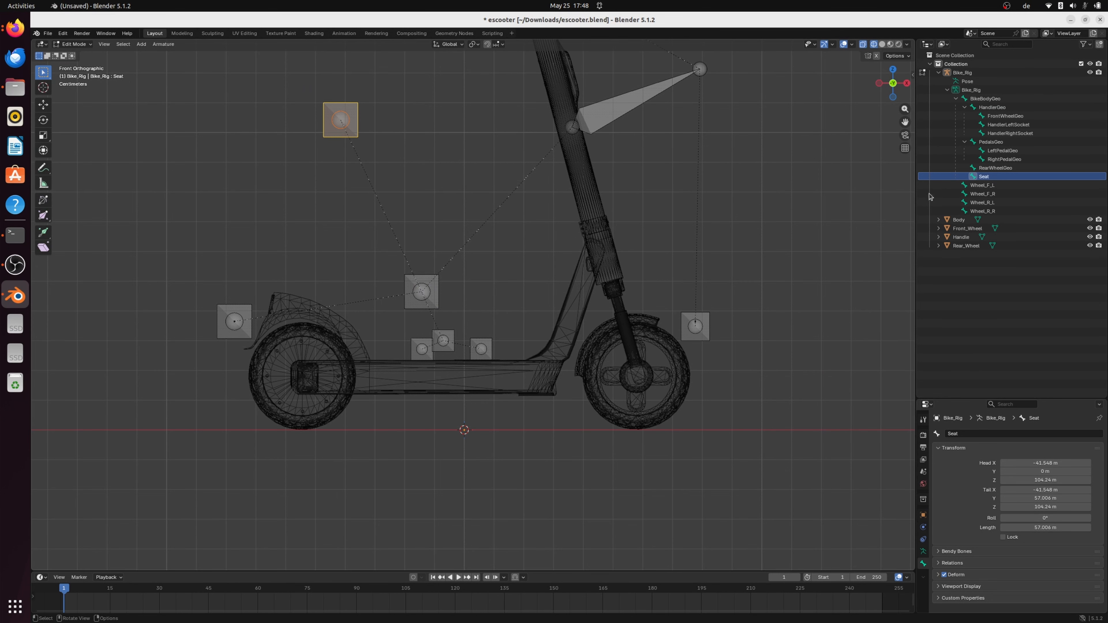
scroll(484, 236, "down", 2)
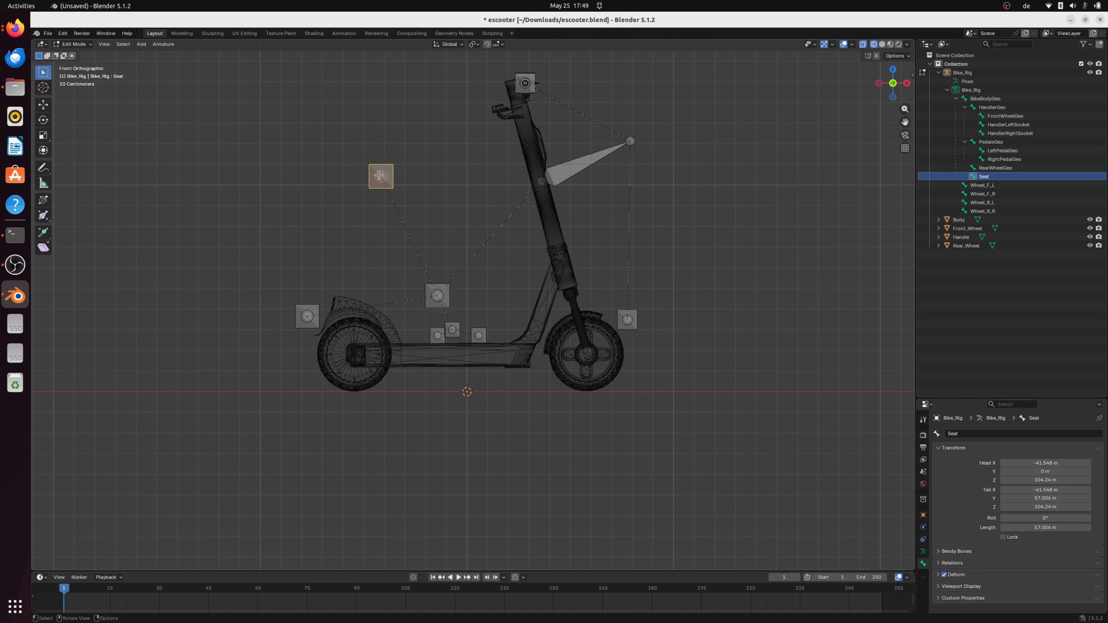
key("g")
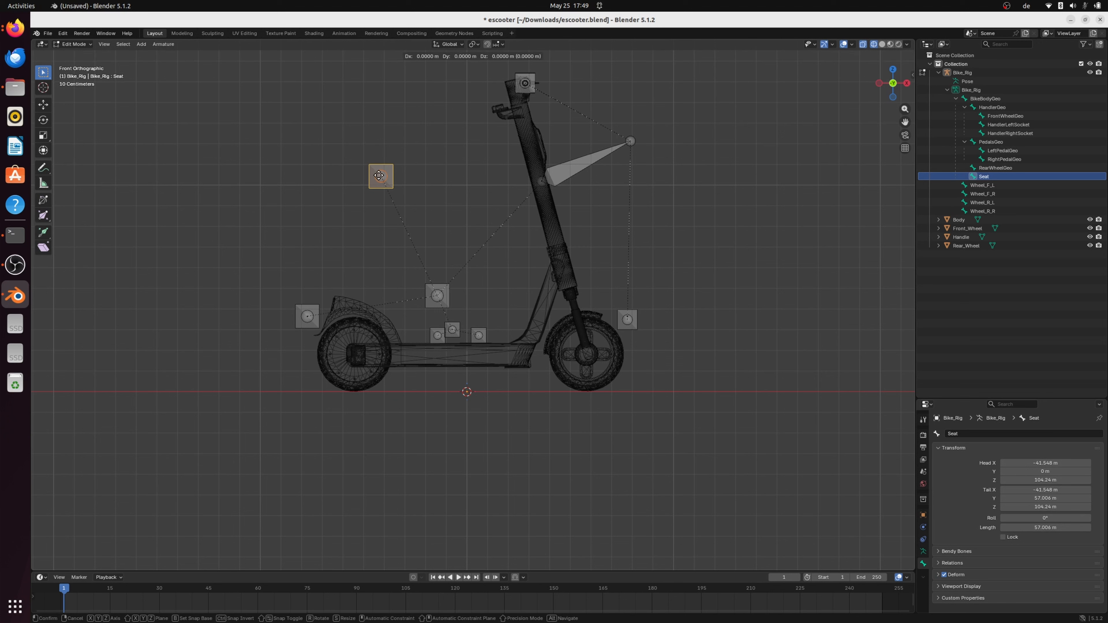
key("x")
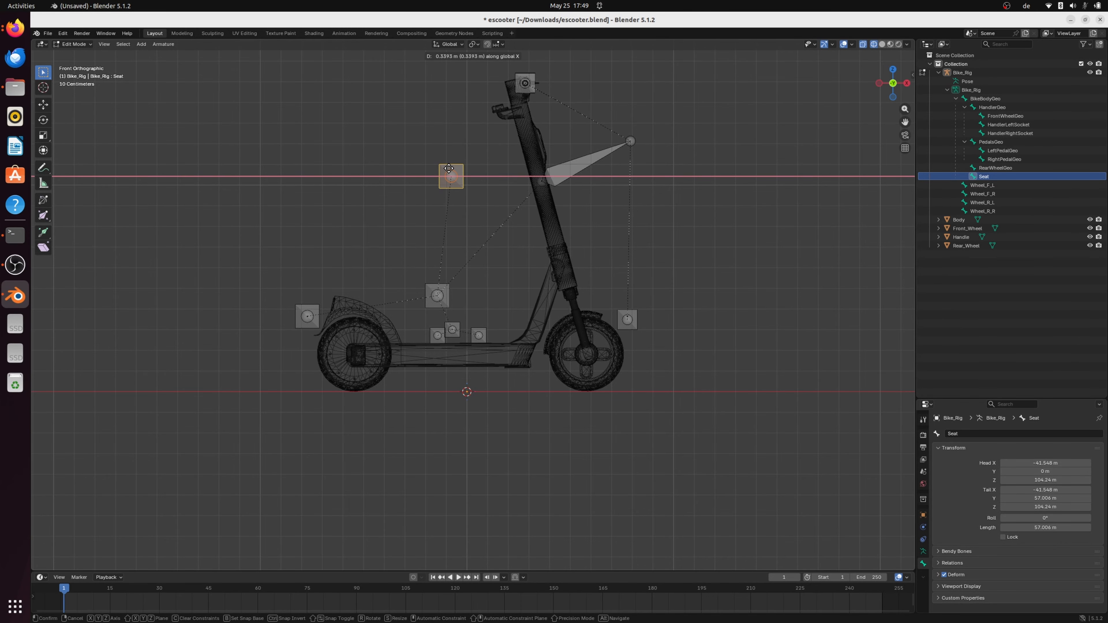
left_click(449, 169)
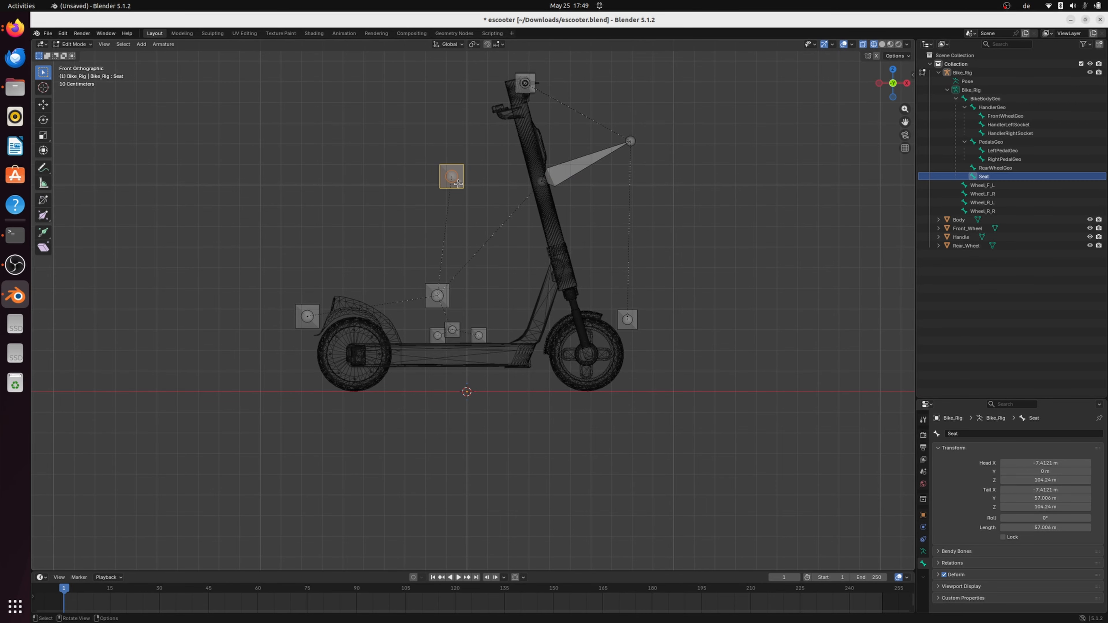
Inspect the BikeBodyGeo, FrontWheelGeo and RearWheelGeo bones against the scooter from an angled view.
left_click(481, 299)
left_click(441, 307)
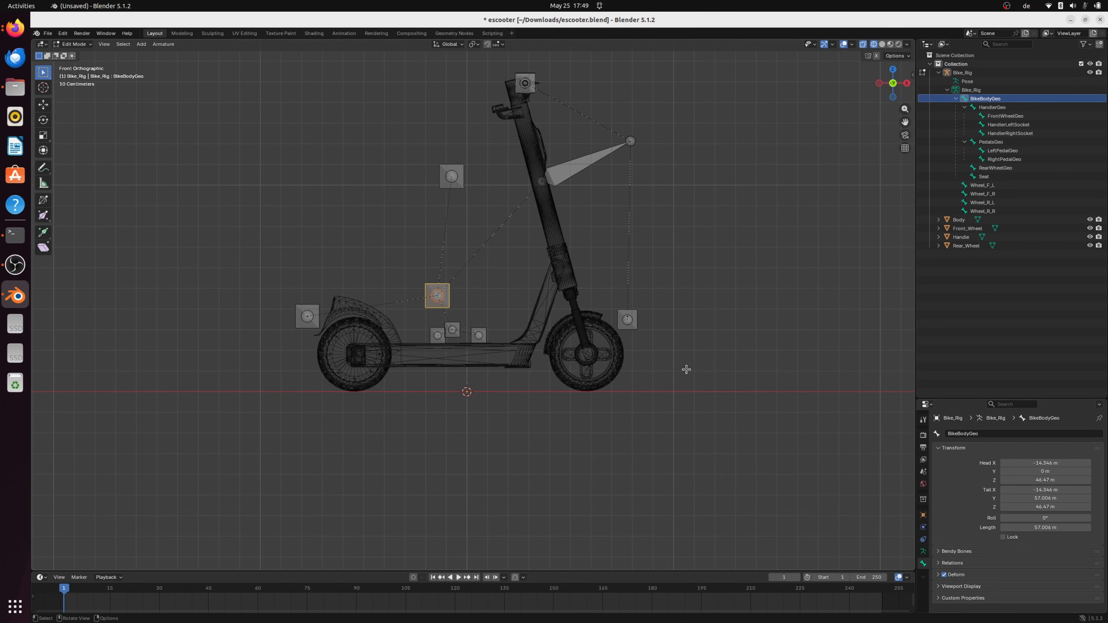
left_click(718, 366)
middle_click_drag(739, 360, 747, 401)
left_click(605, 300)
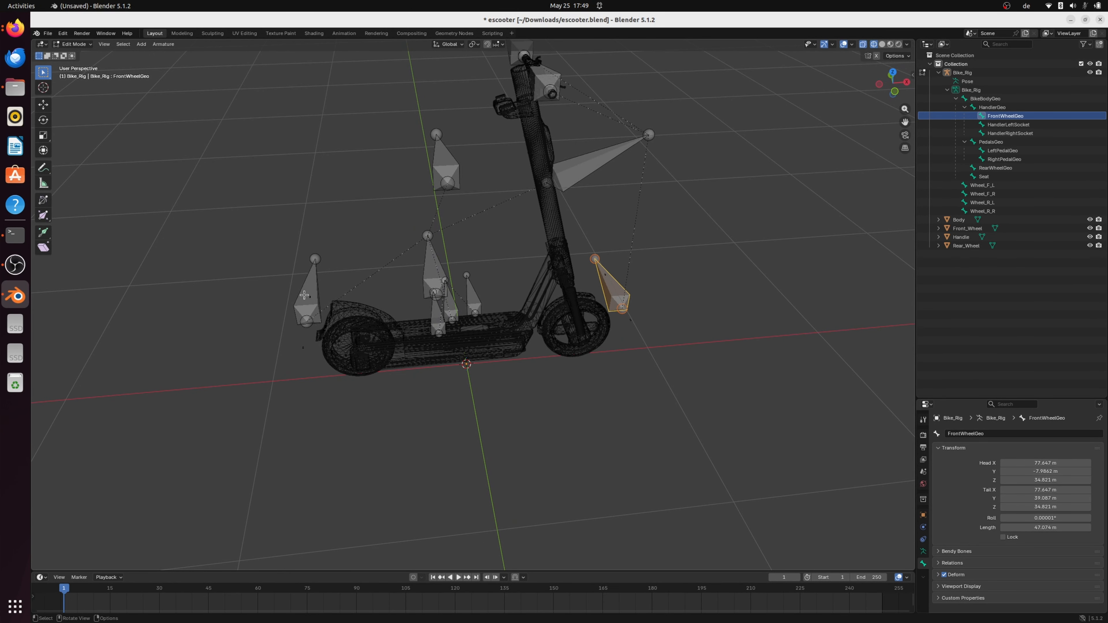
left_click(304, 295)
left_click(612, 283)
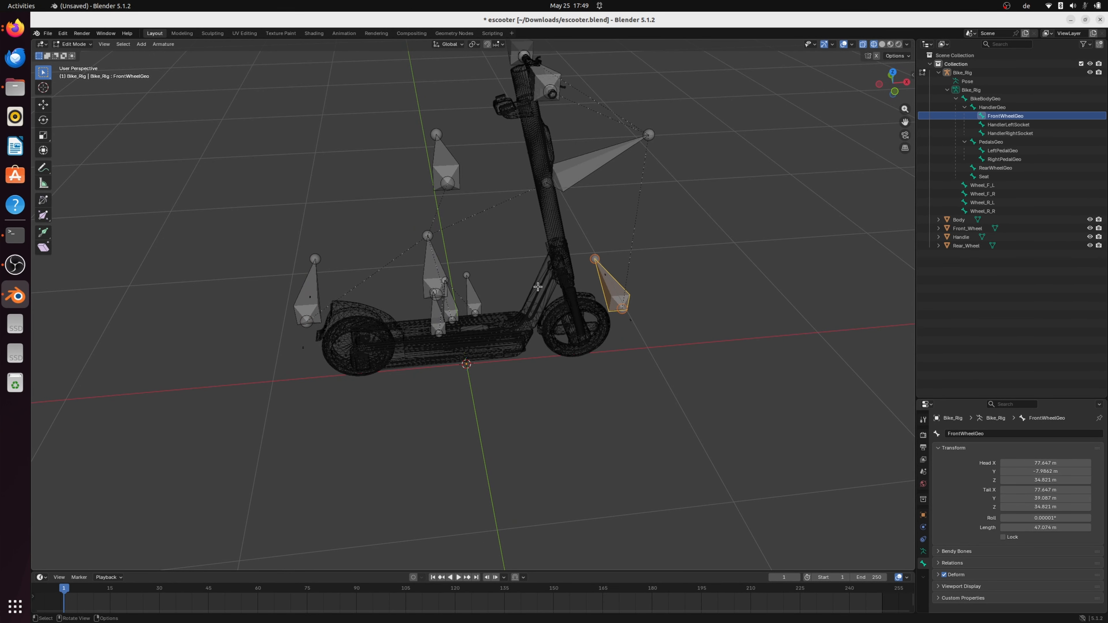
Return to Object Mode, select the Front_Wheel mesh and display the scooter in Material Preview shading.
left_click(74, 44)
left_click(74, 54)
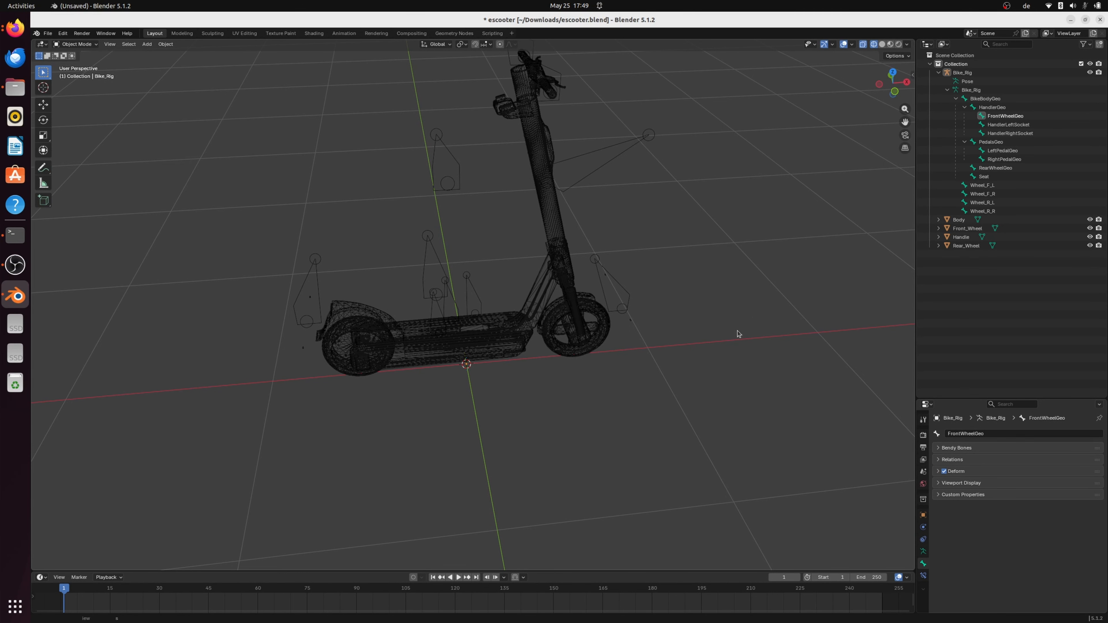
left_click(590, 353)
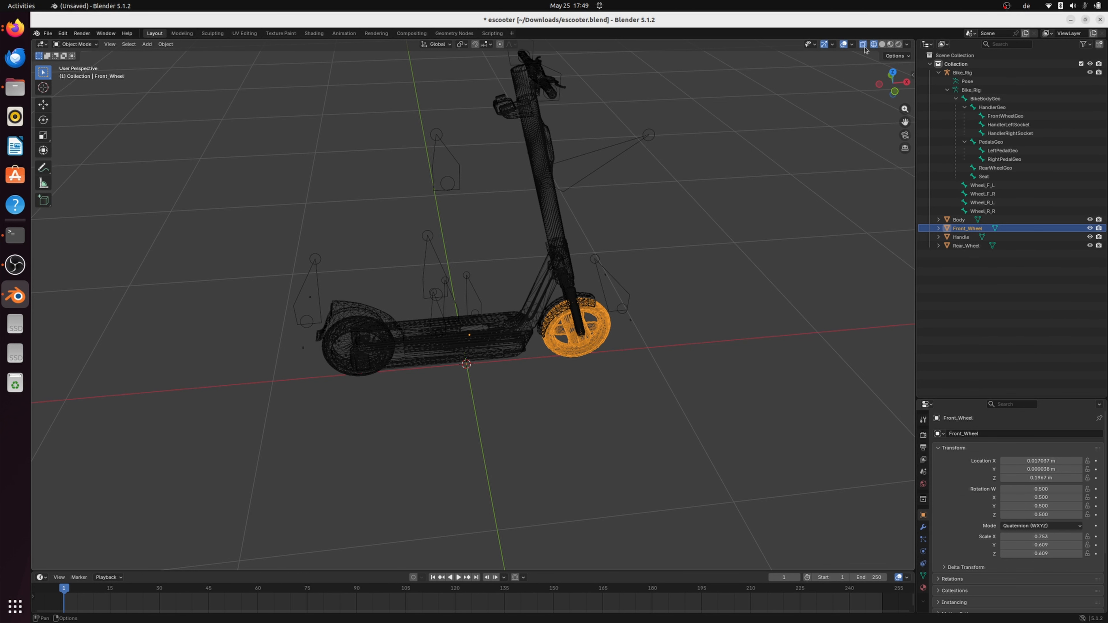
left_click(881, 44)
left_click(890, 44)
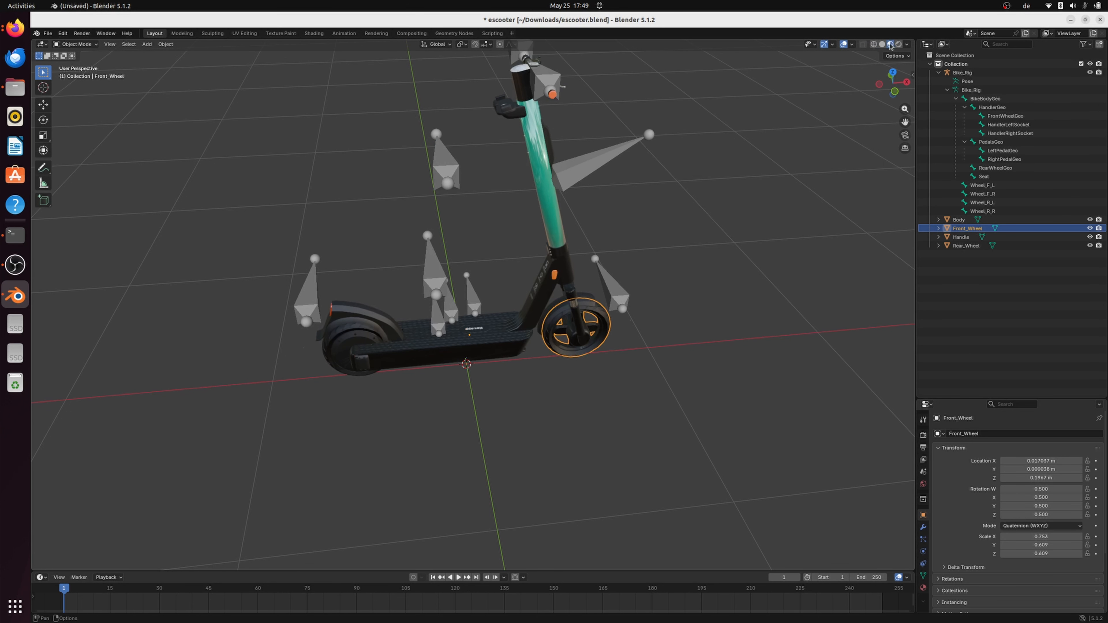
Set the origin of the Front_Wheel object to its geometry.
middle_click_drag(754, 261, 745, 361)
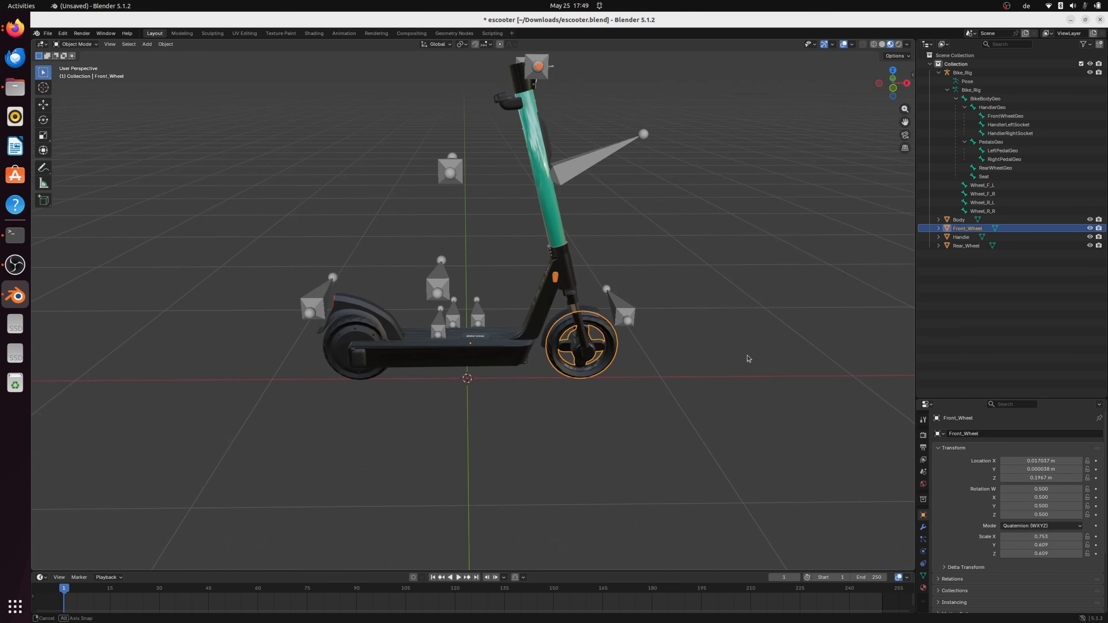
right_click(607, 353)
mouse_move(599, 389)
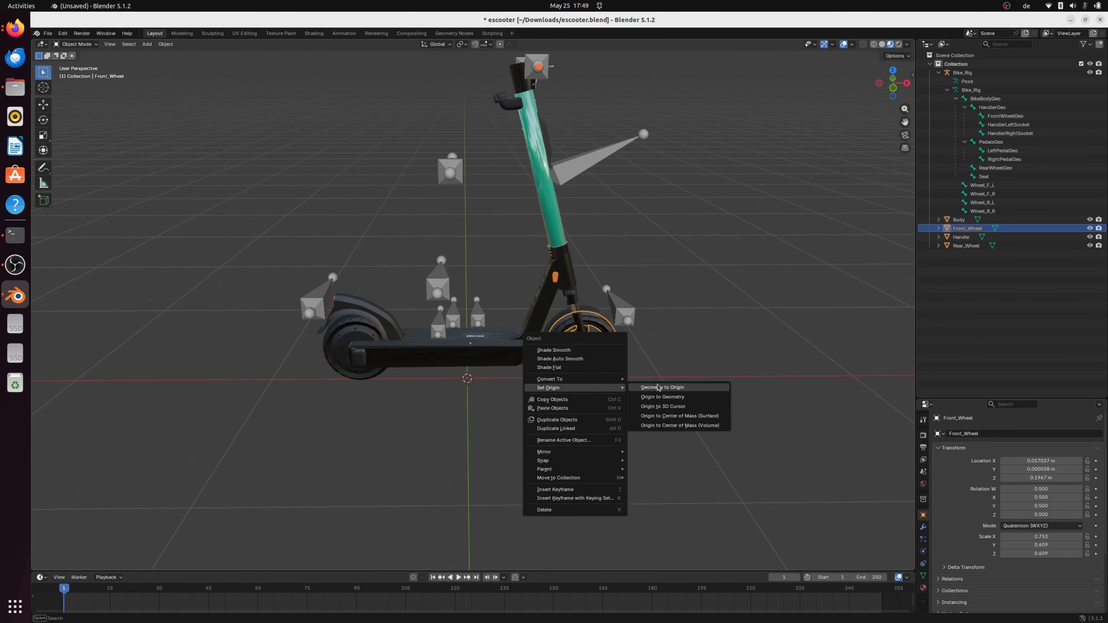
left_click(658, 396)
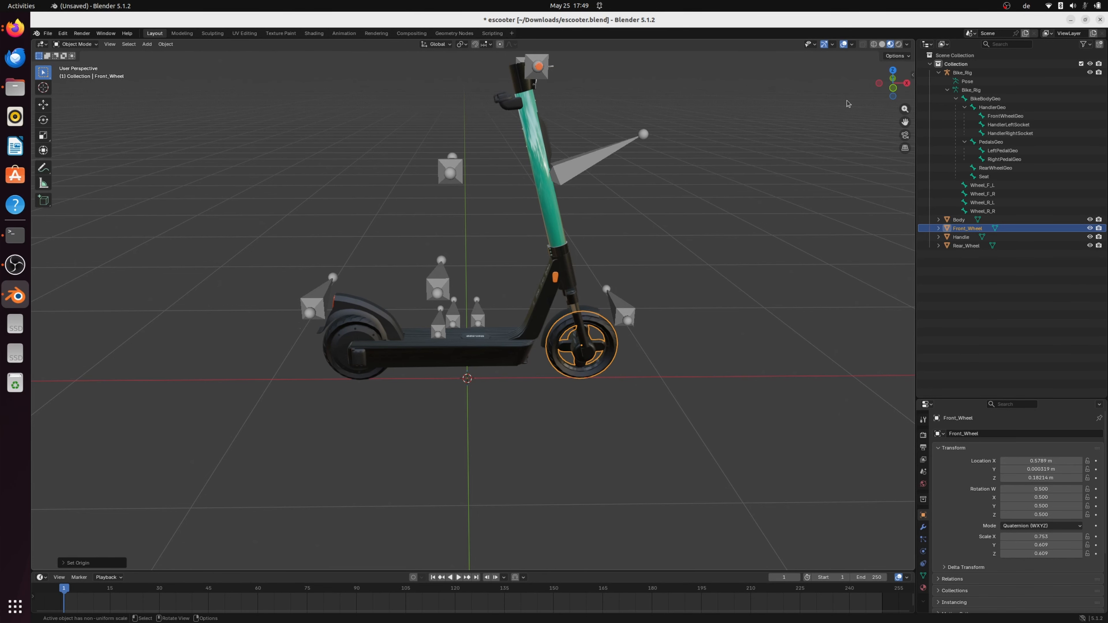
Set the origin of the Rear_Wheel object to its geometry.
left_click(892, 90)
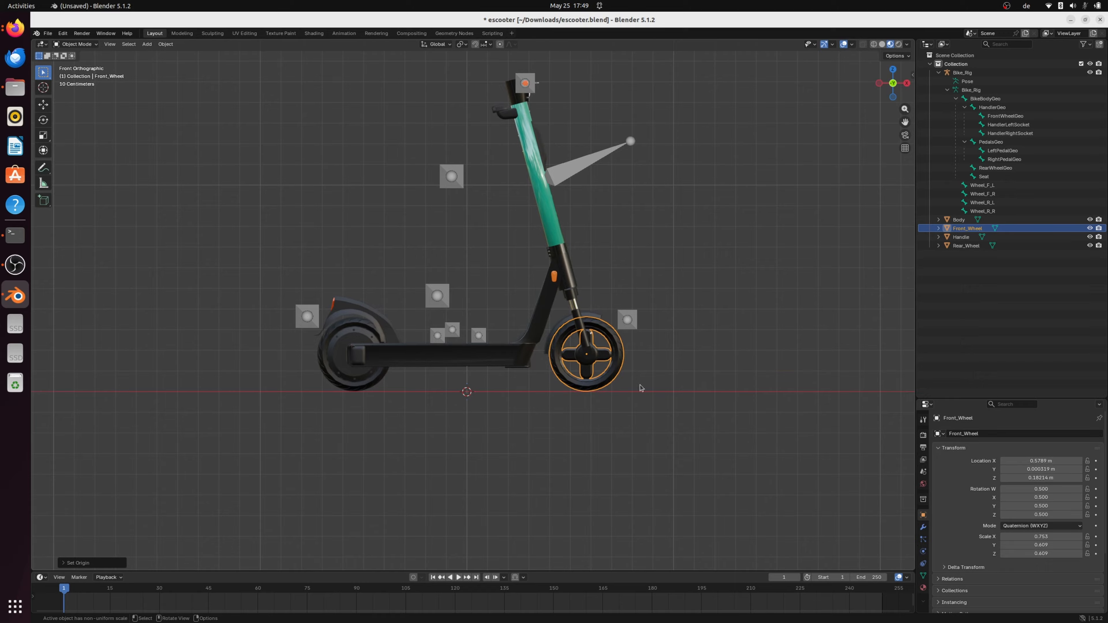
left_click(376, 381)
right_click(376, 380)
mouse_move(378, 380)
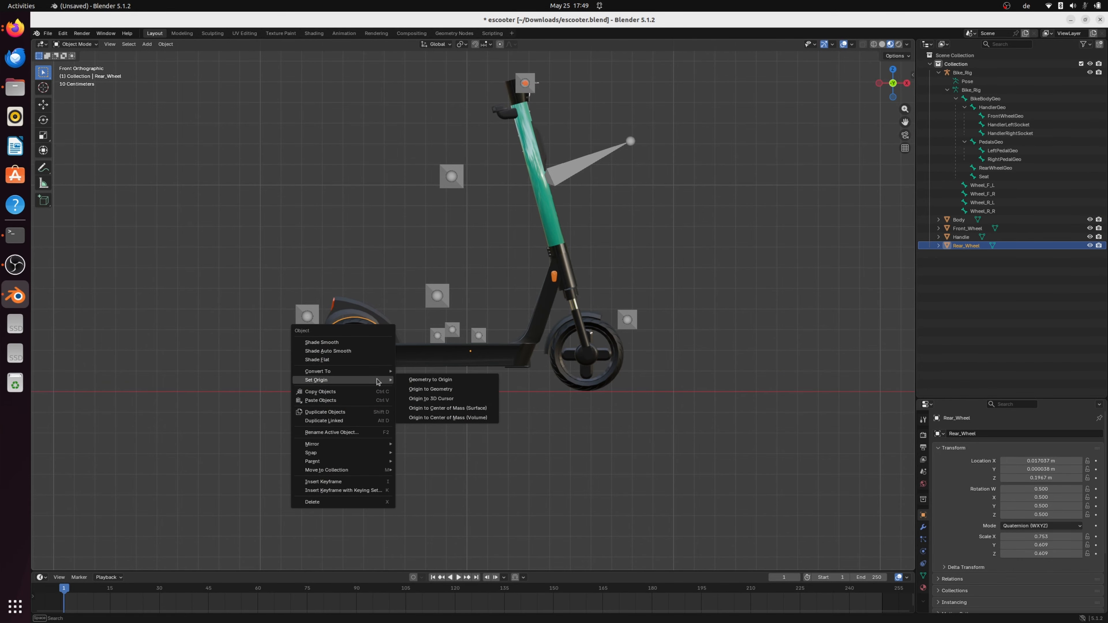
left_click(437, 390)
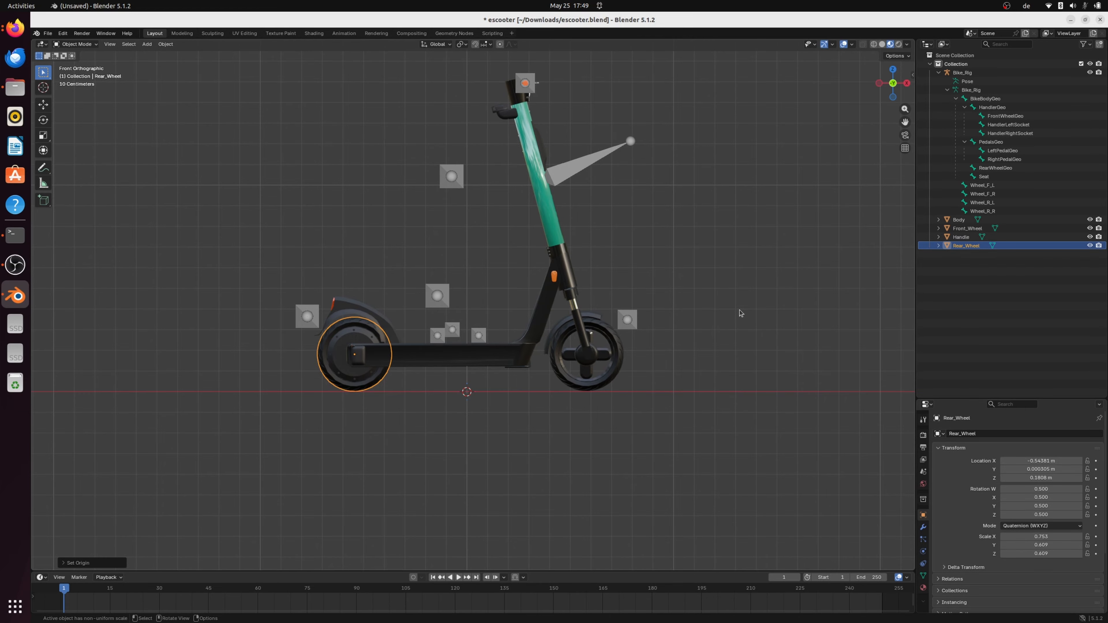
Check the origins of both wheel meshes and snap the 3D cursor to the Front_Wheel mesh.
middle_click_drag(725, 302, 727, 349)
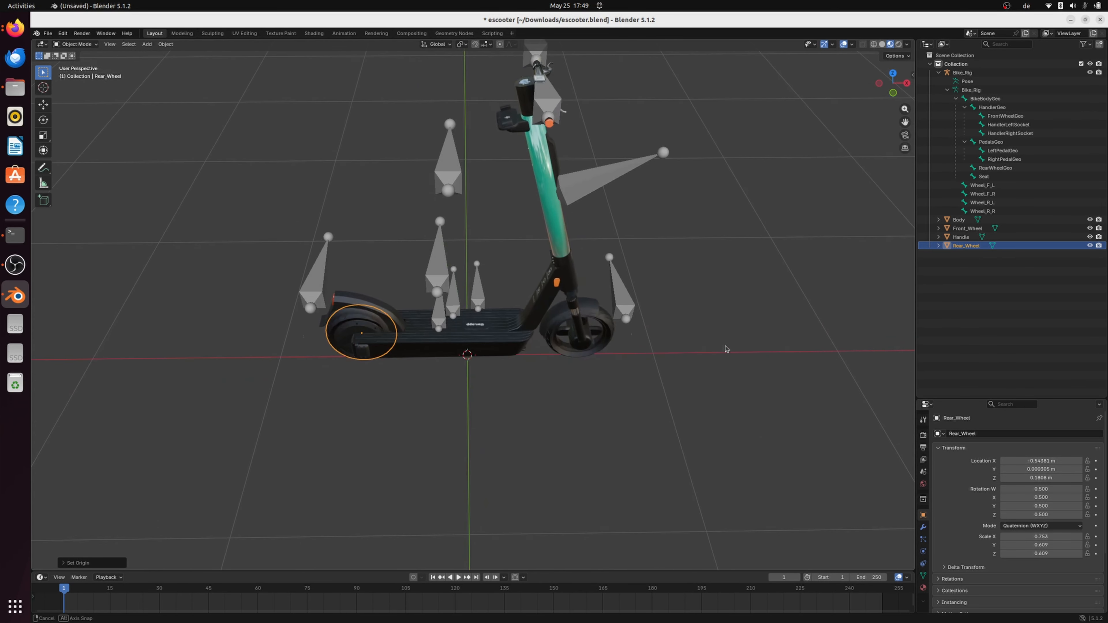
left_click(712, 306)
left_click(601, 338)
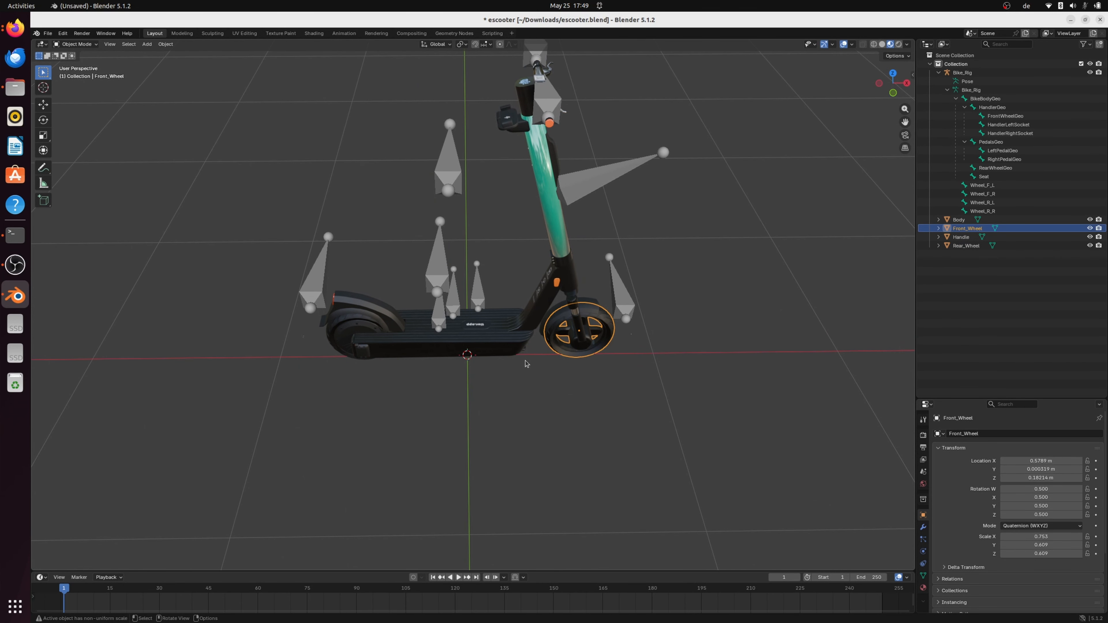
left_click(363, 319)
left_click(345, 333)
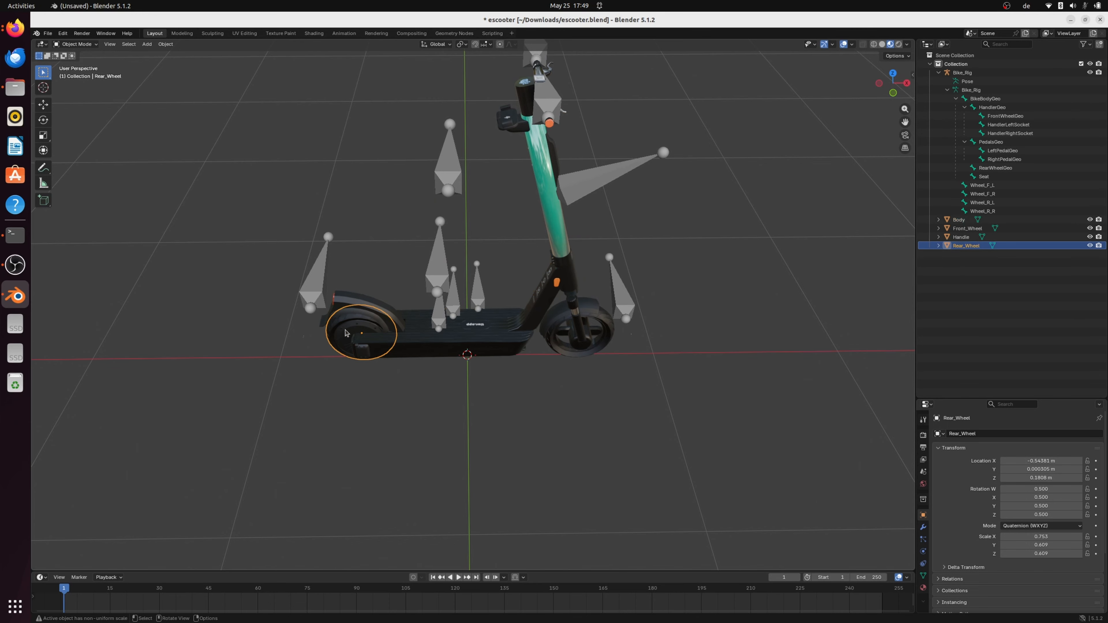
middle_click_drag(861, 102, 593, 397)
left_click(594, 397)
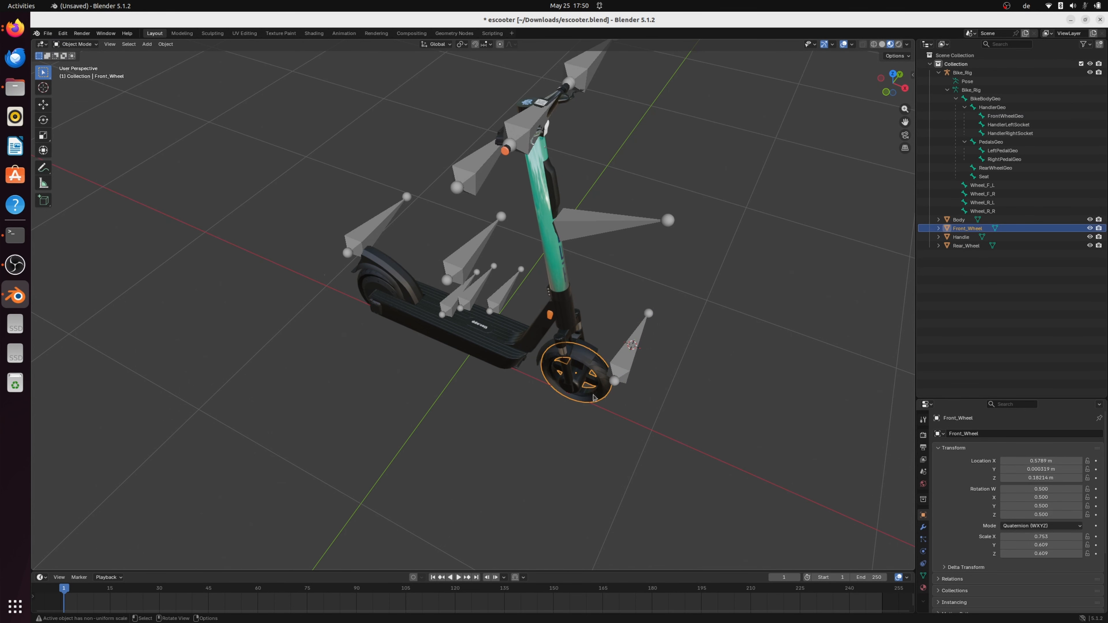
key("shift+s")
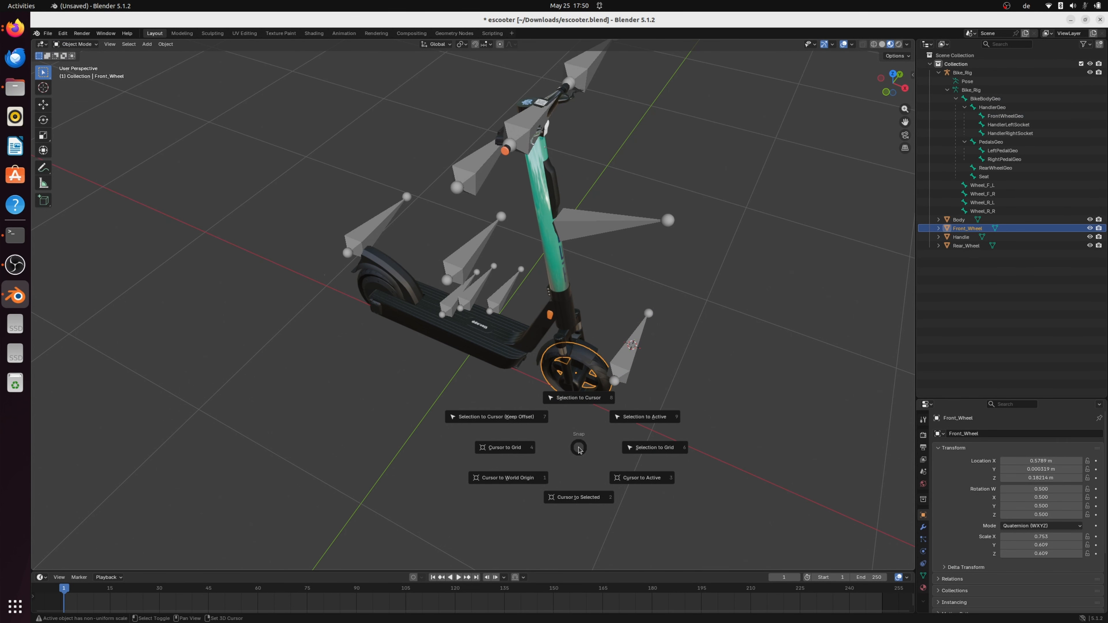
left_click(581, 500)
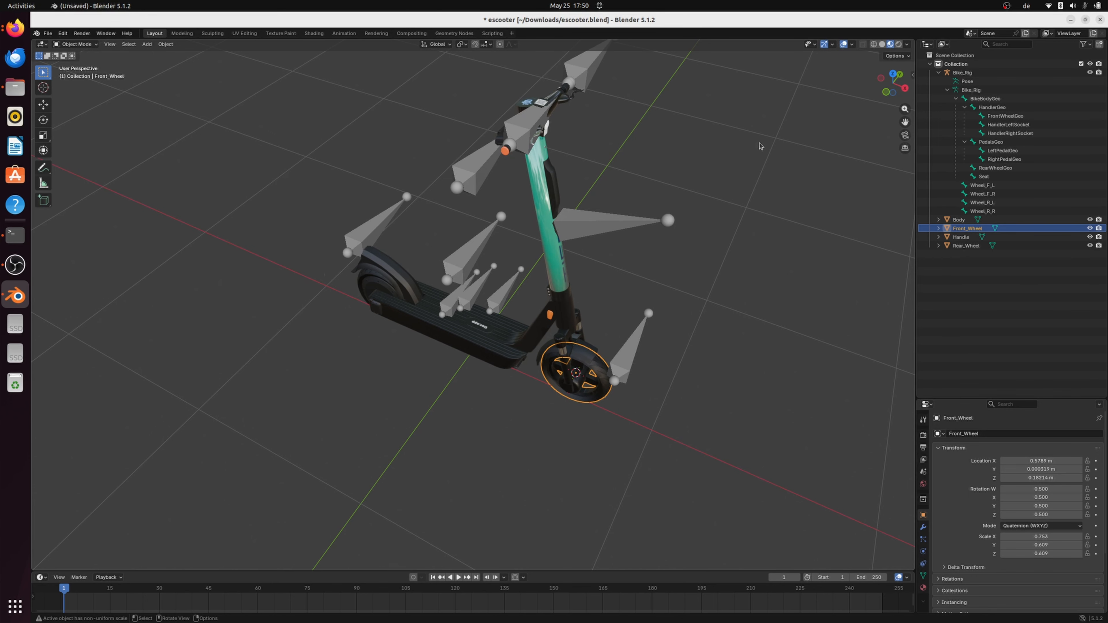
Enter Edit Mode on the Bike_Rig armature and snap the FrontWheelGeo bone to the 3D cursor.
left_click(984, 74)
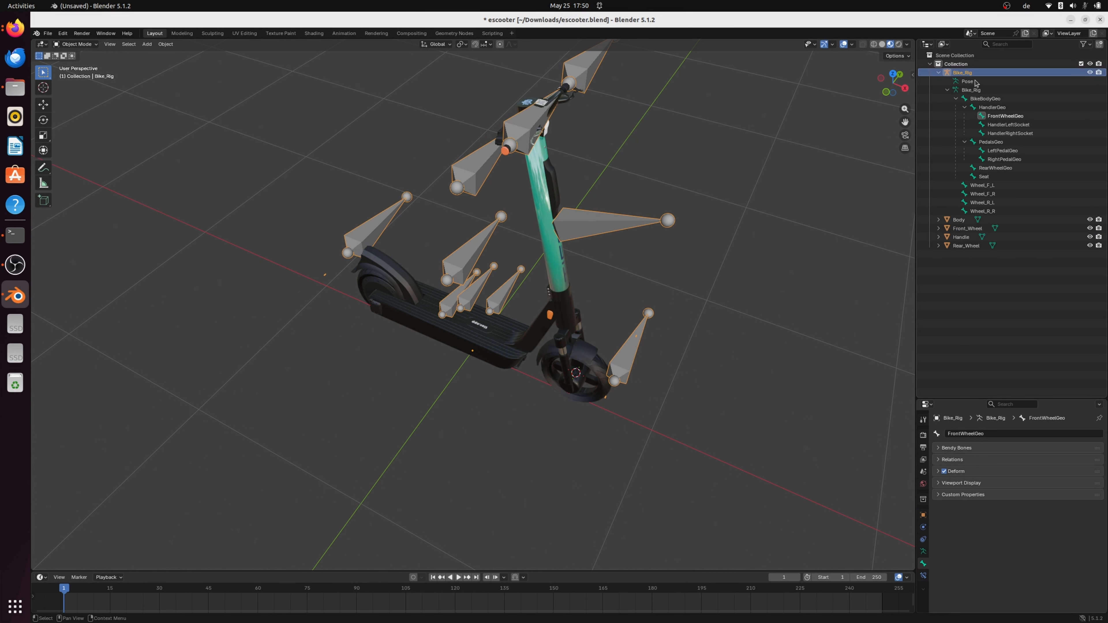
left_click(75, 44)
left_click(76, 64)
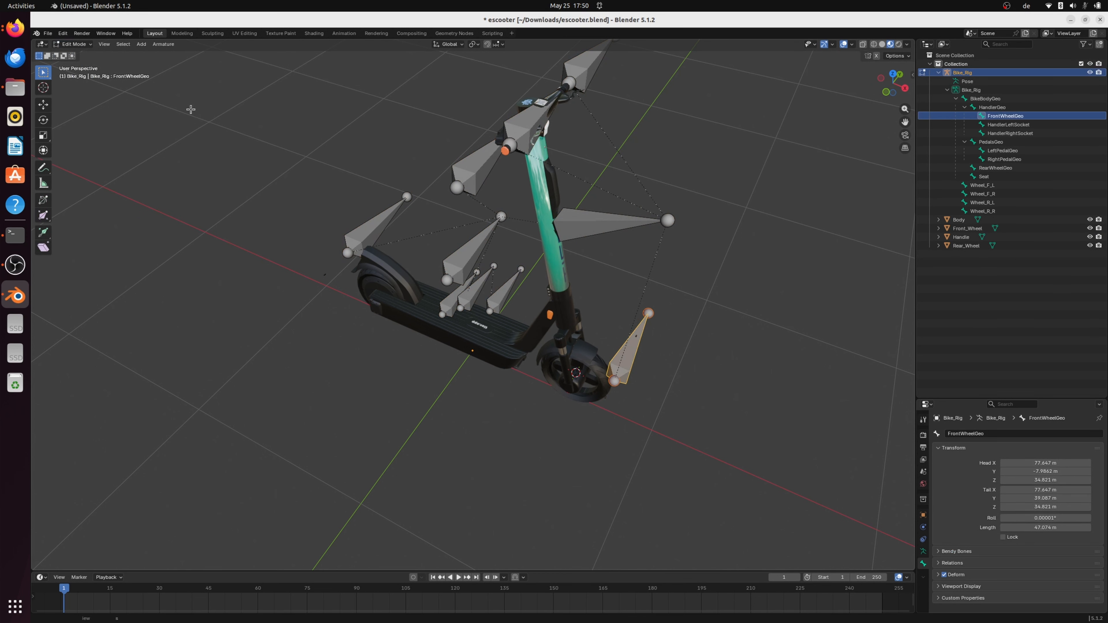
left_click(653, 360)
left_click(630, 355)
key("shift+s")
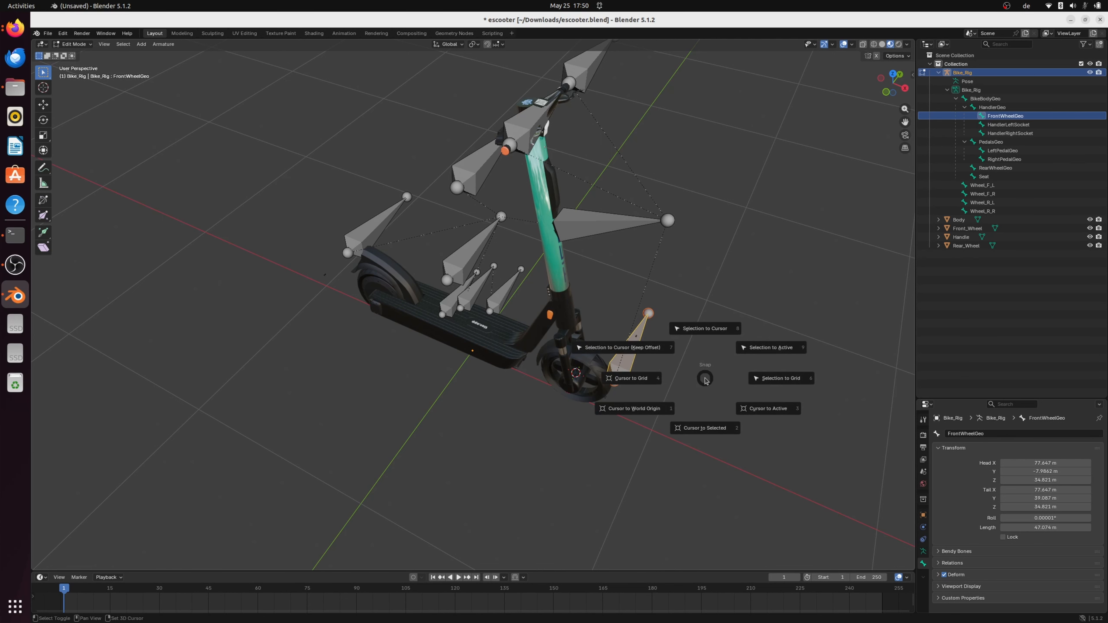
left_click(721, 326)
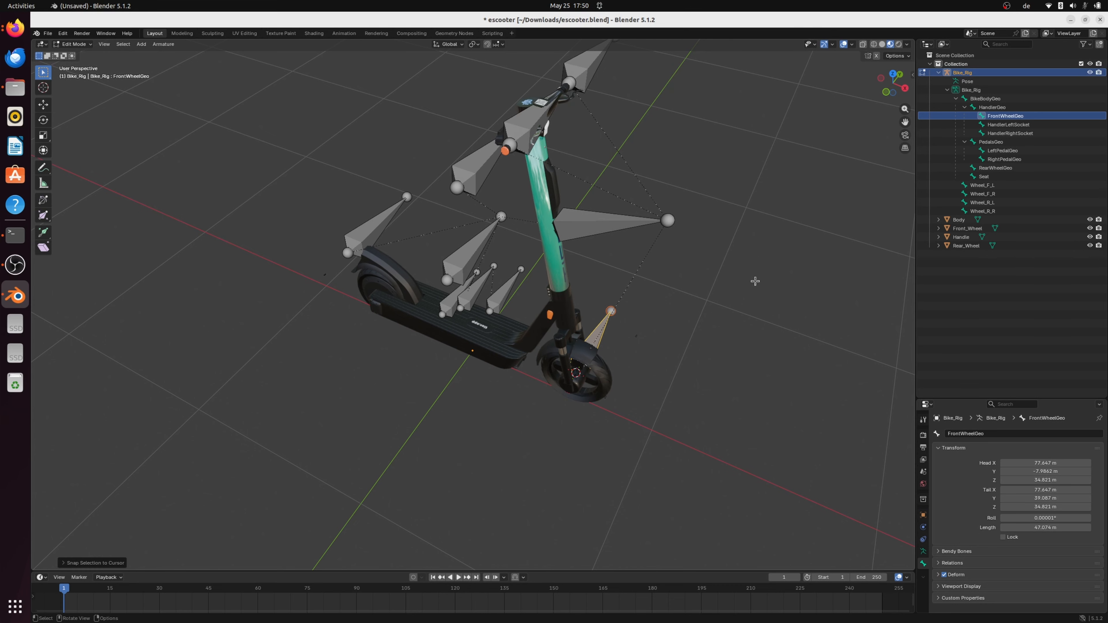
Display the model as wireframe with X-ray and examine how the FrontWheelGeo bone sits in the front wheel.
scroll(742, 413, "up", 4)
middle_click_drag(743, 413, 677, 354)
left_click(874, 45)
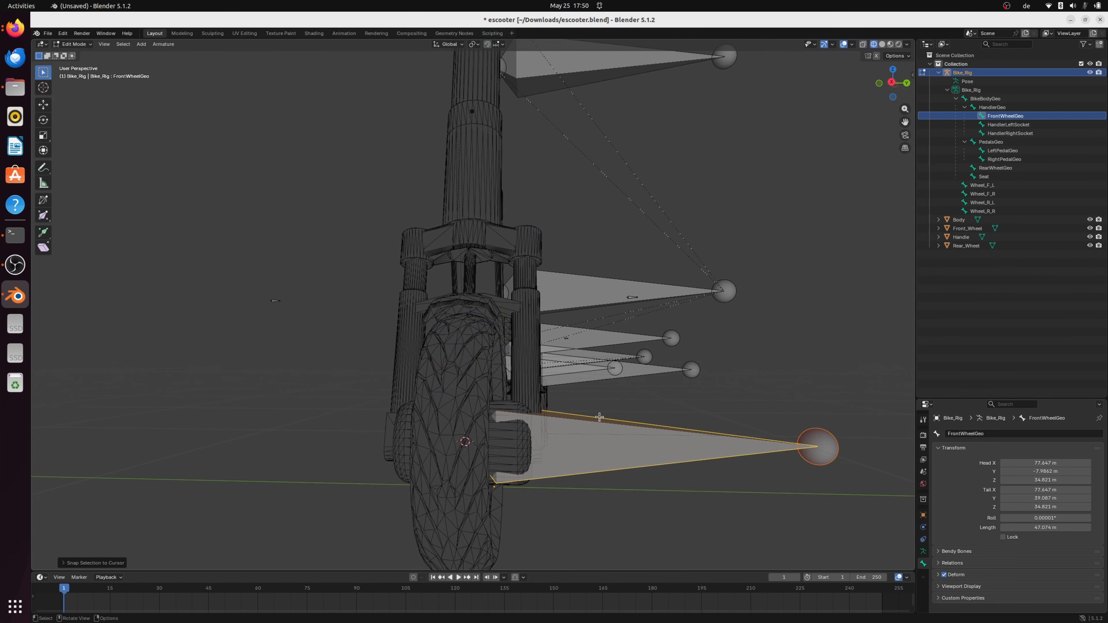
middle_click_drag(604, 419, 613, 415)
key("alt+z")
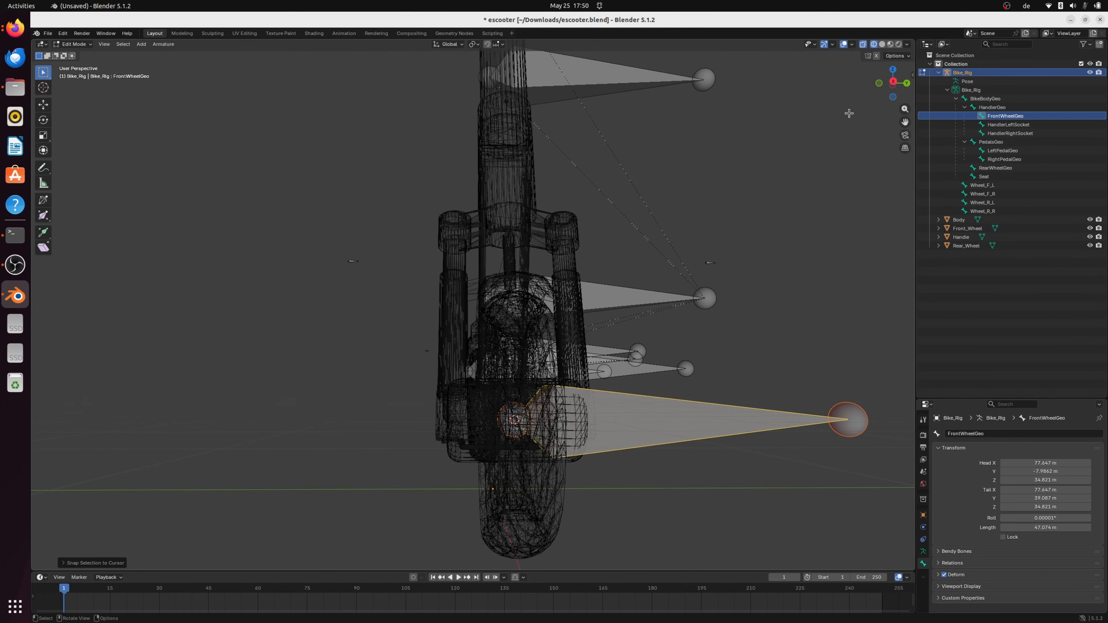
middle_click_drag(683, 351, 673, 416)
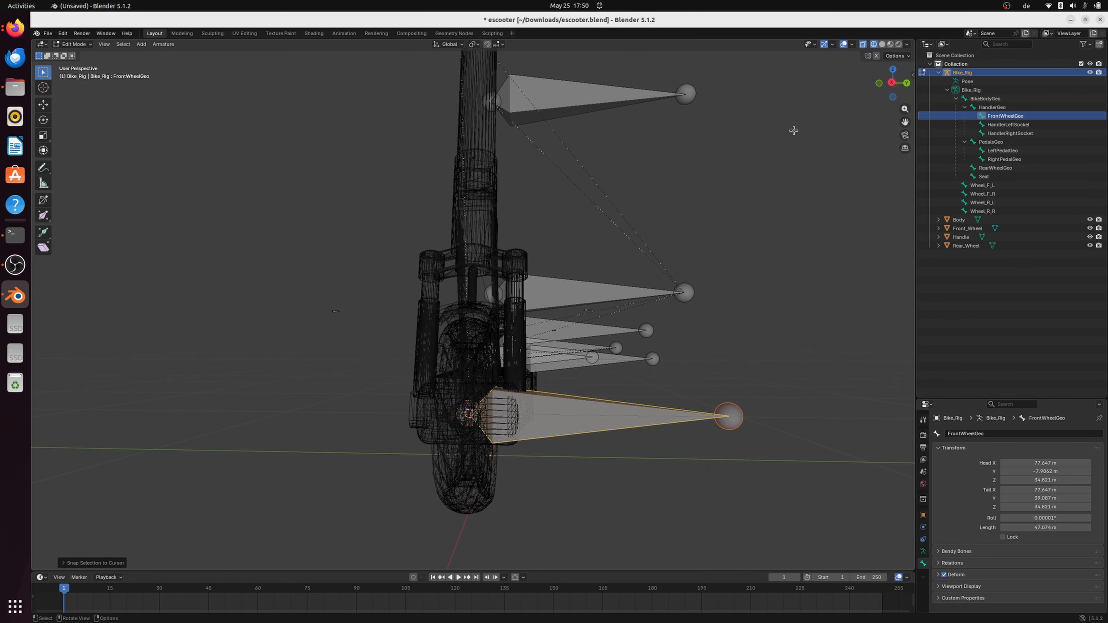
left_click(891, 84)
scroll(508, 418, "up", 4)
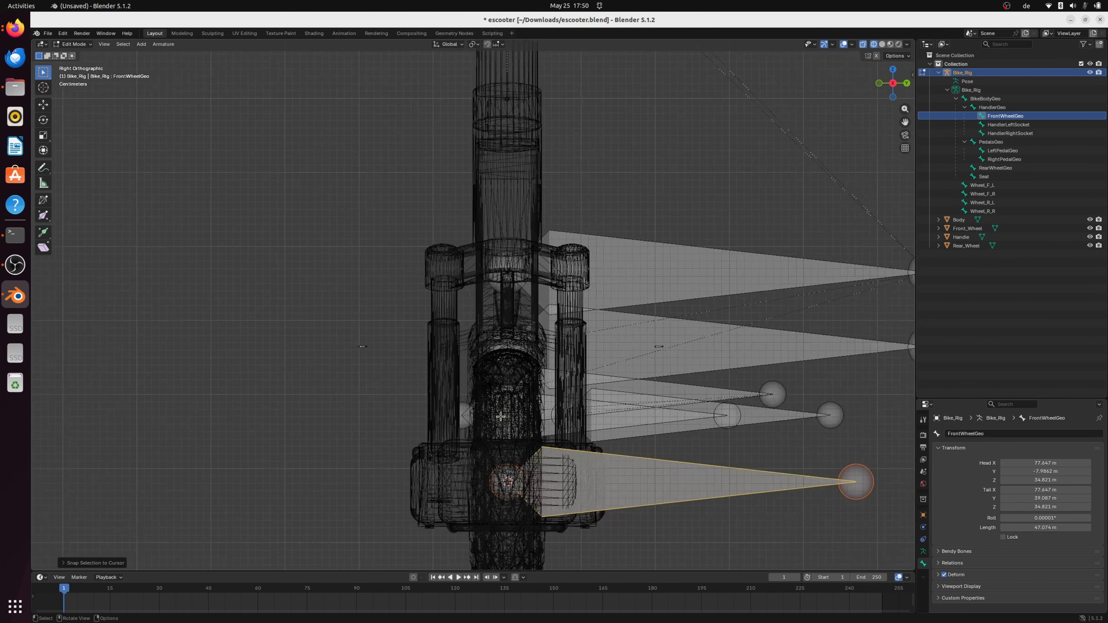
scroll(475, 418, "down", 6)
middle_click_drag(478, 438, 447, 435)
Return to Object Mode and snap the 3D cursor to the Rear_Wheel mesh.
left_click(83, 44)
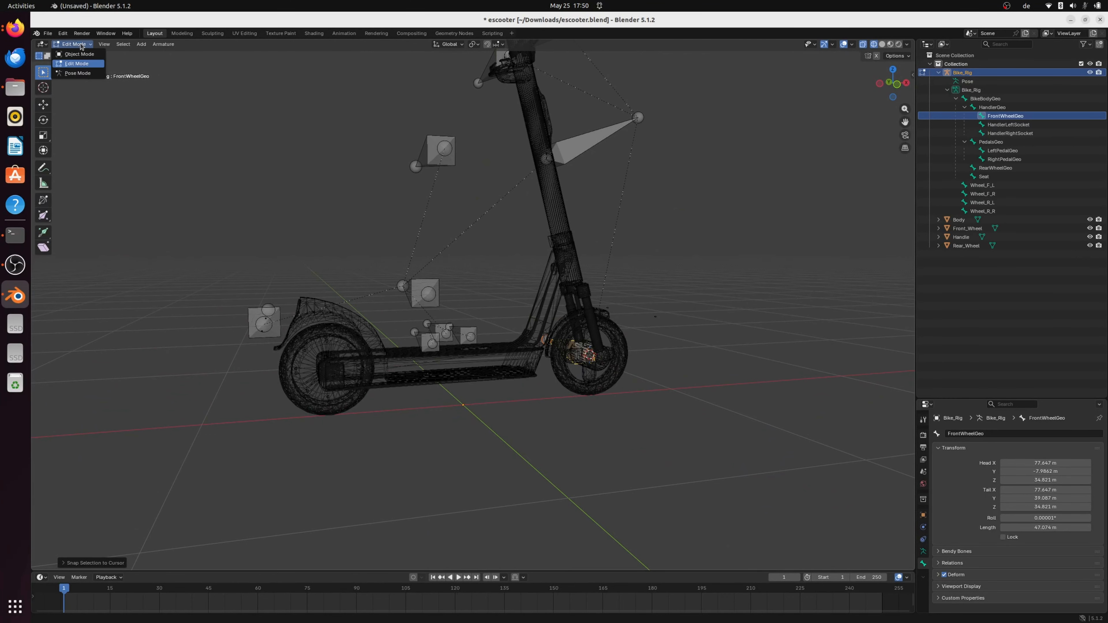
left_click(72, 49)
left_click(304, 406)
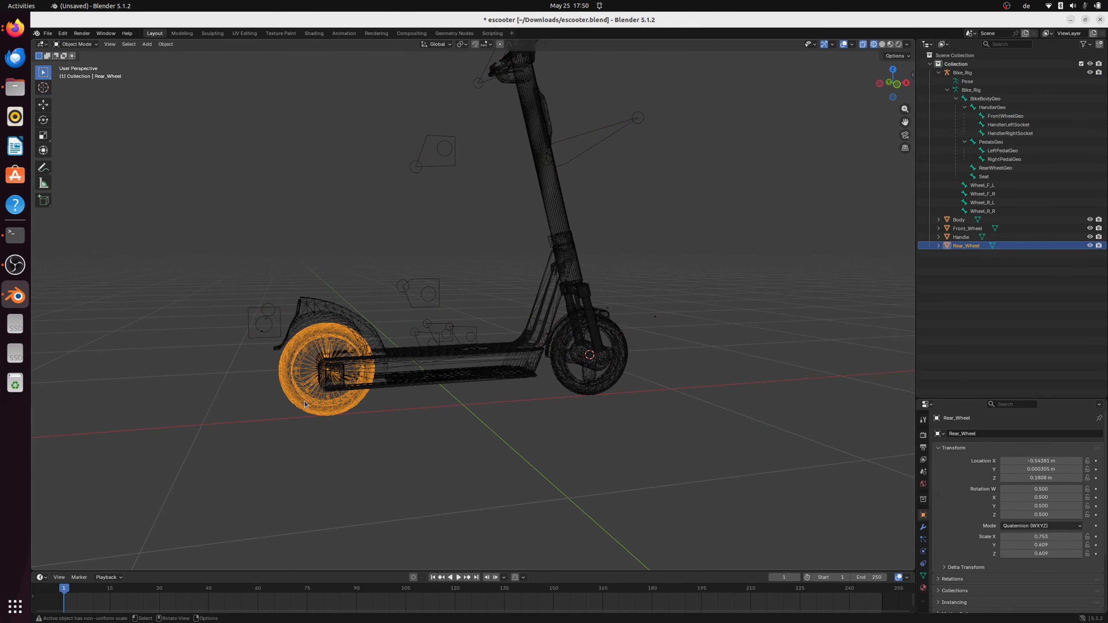
key("shift+s")
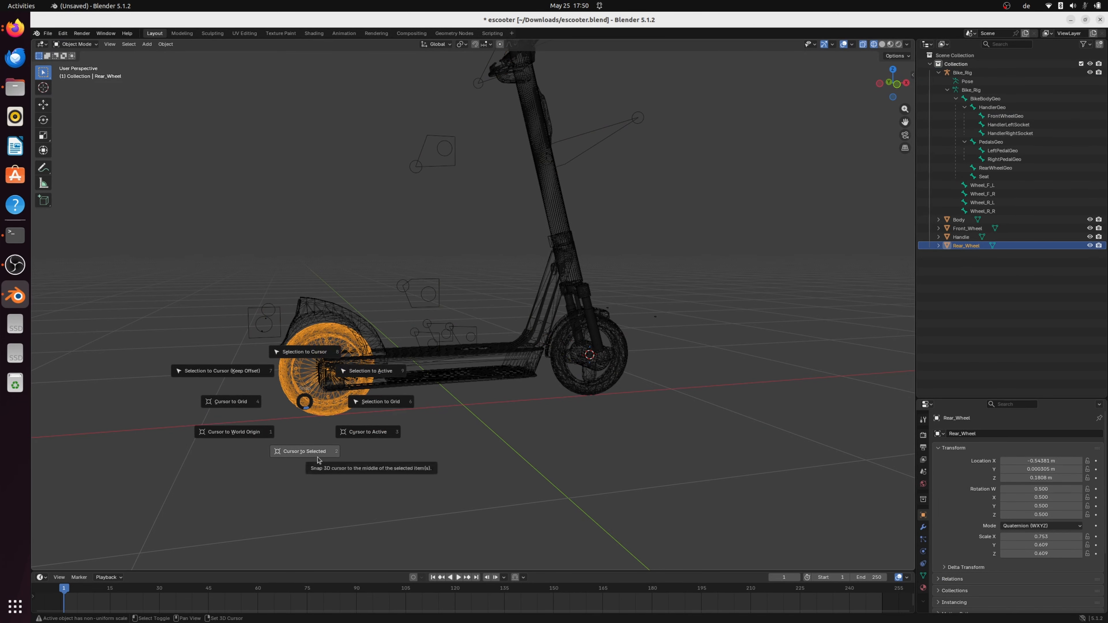
left_click(318, 458)
middle_click_drag(386, 454, 318, 354)
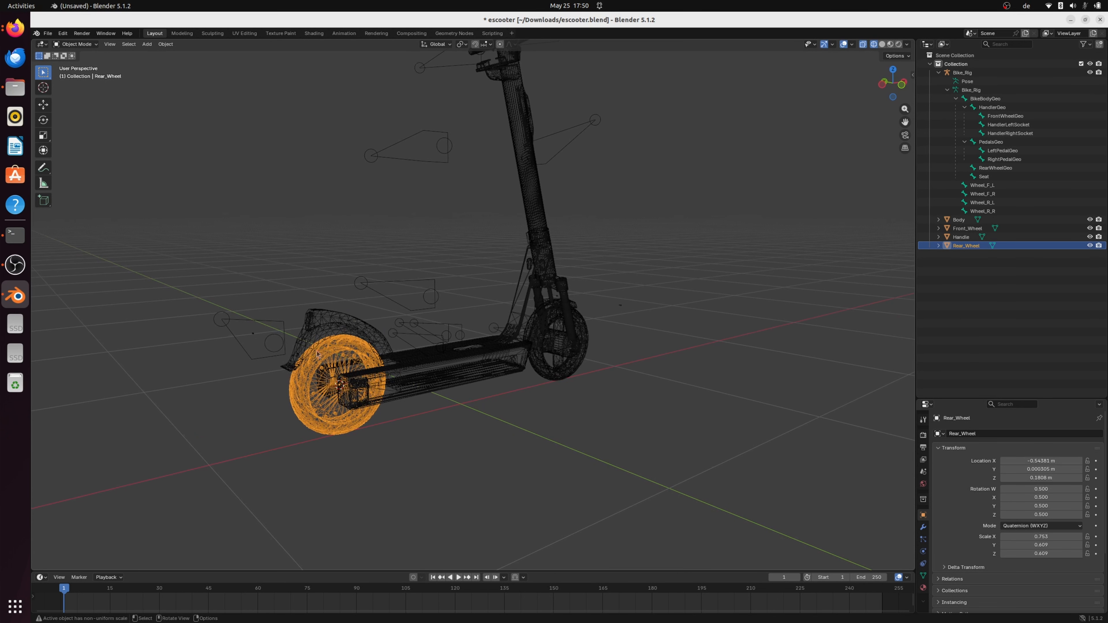
Edit the Bike_Rig armature, snap the RearWheelGeo bone to the 3D cursor and check its placement in the rear wheel.
left_click(963, 72)
left_click(75, 44)
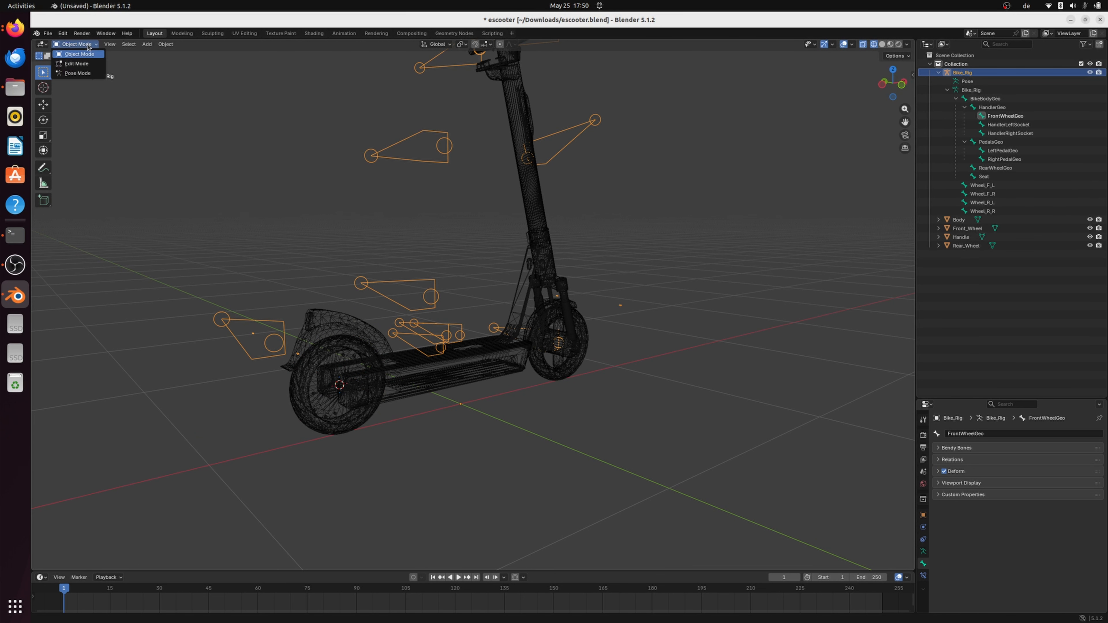
left_click(77, 65)
left_click(240, 393)
left_click(249, 354)
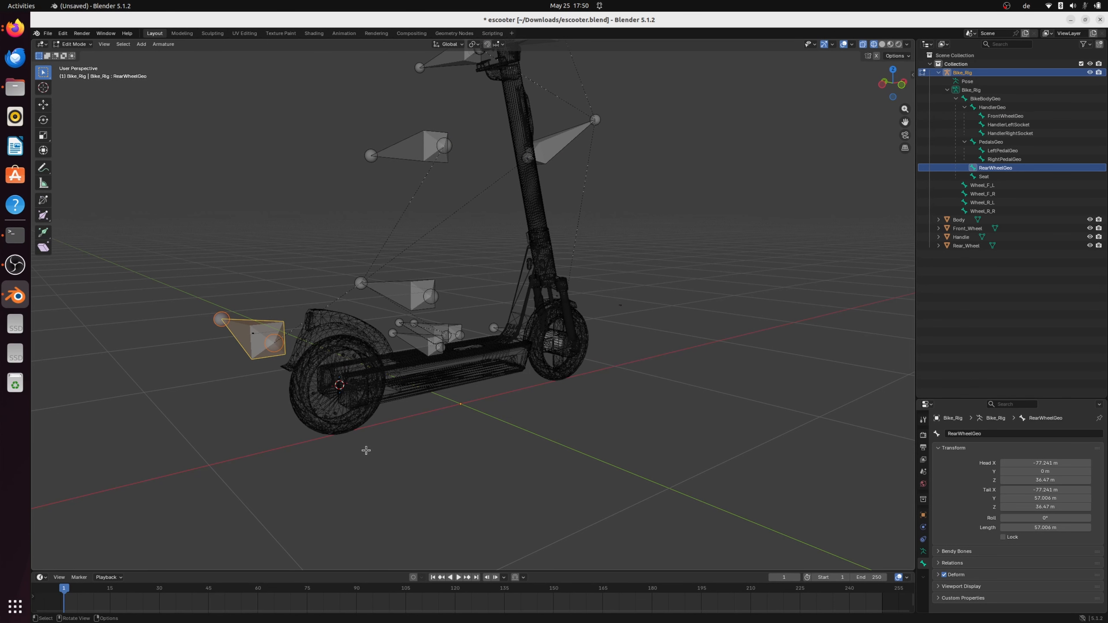
key("shift+s")
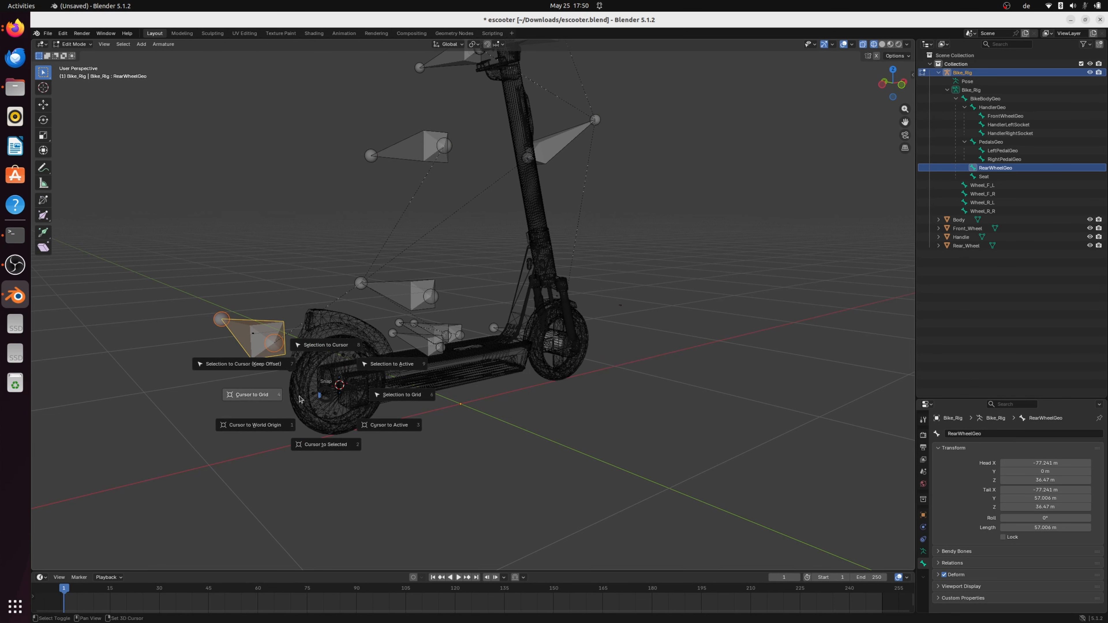
left_click(325, 346)
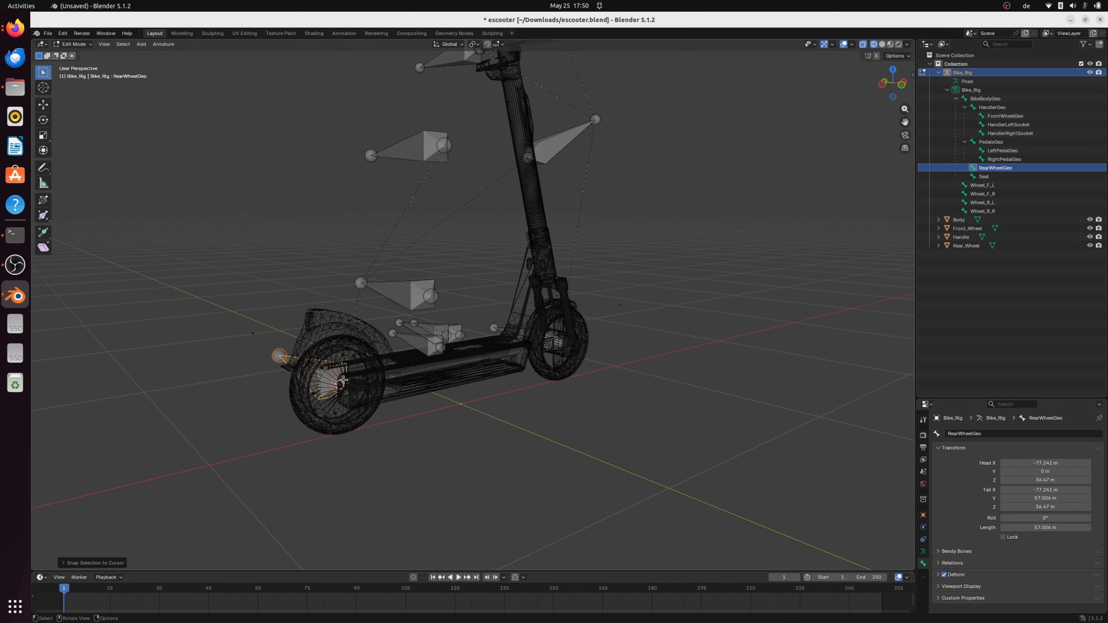
left_click(886, 86)
middle_click_drag(621, 362, 486, 461)
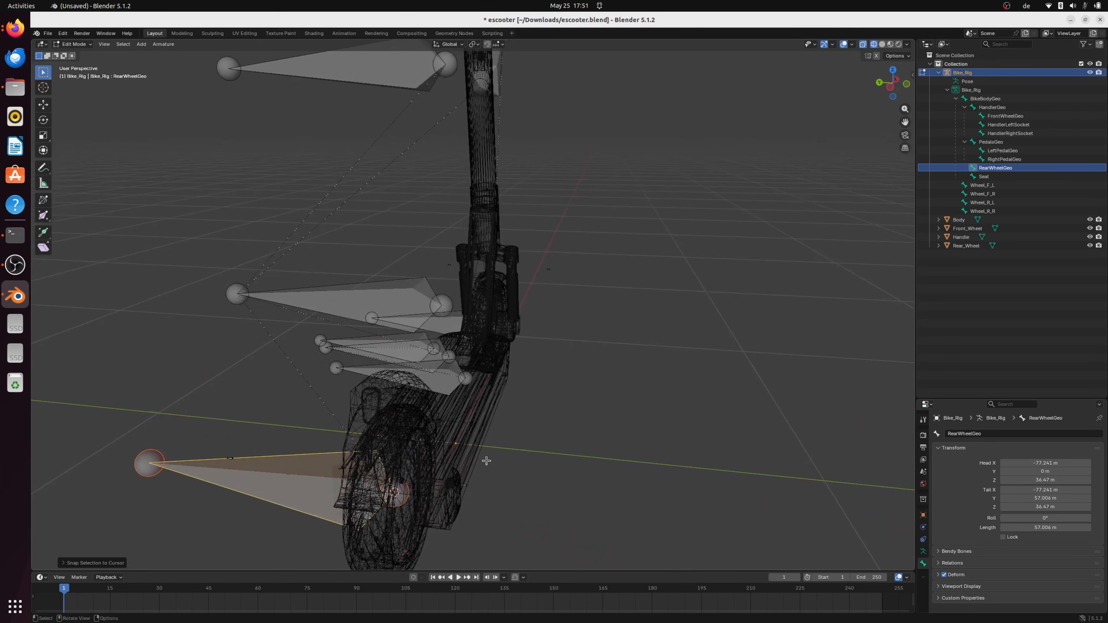
middle_click_drag(424, 489, 514, 433)
Examine the handlebar, pedal, body and seat bones one by one, starting from the top view.
left_click(892, 70)
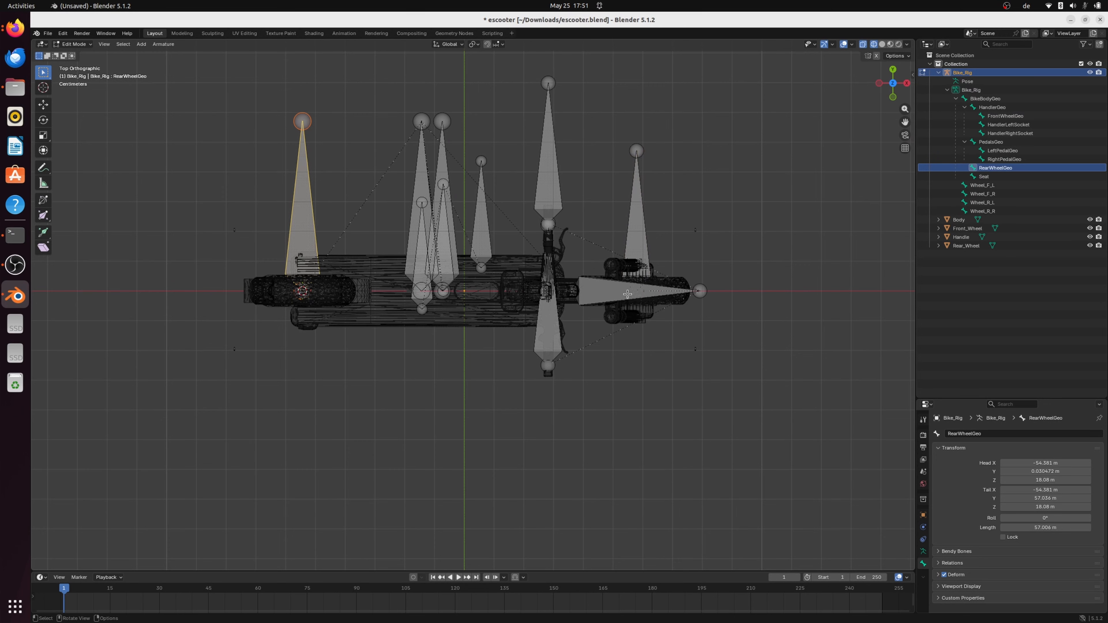
left_click(625, 293)
left_click(551, 194)
left_click(541, 320)
left_click(486, 248)
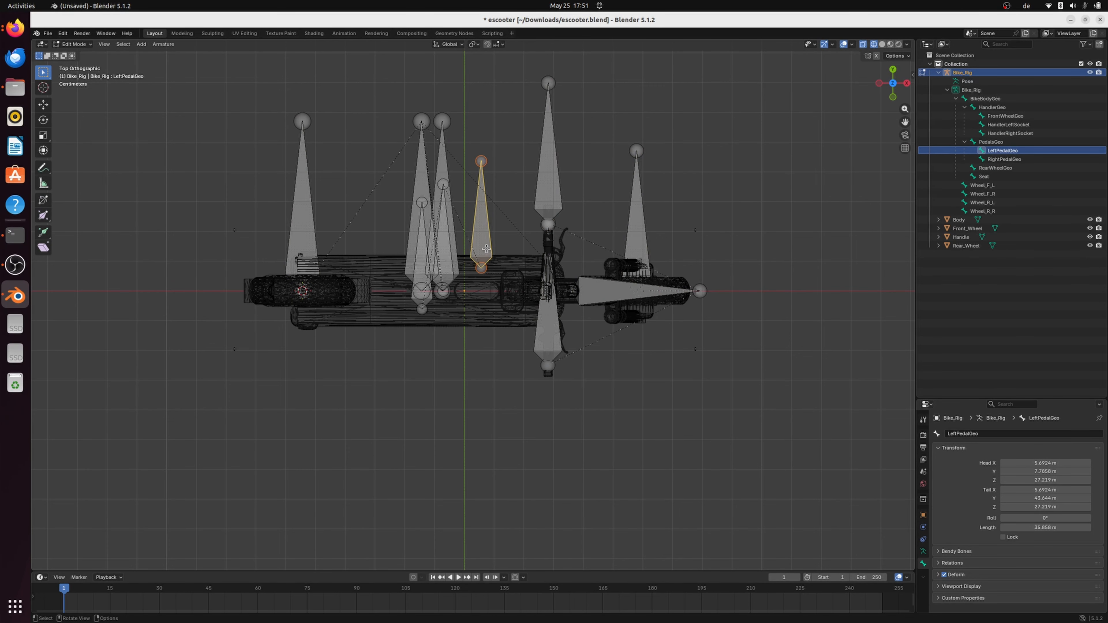
left_click(421, 302)
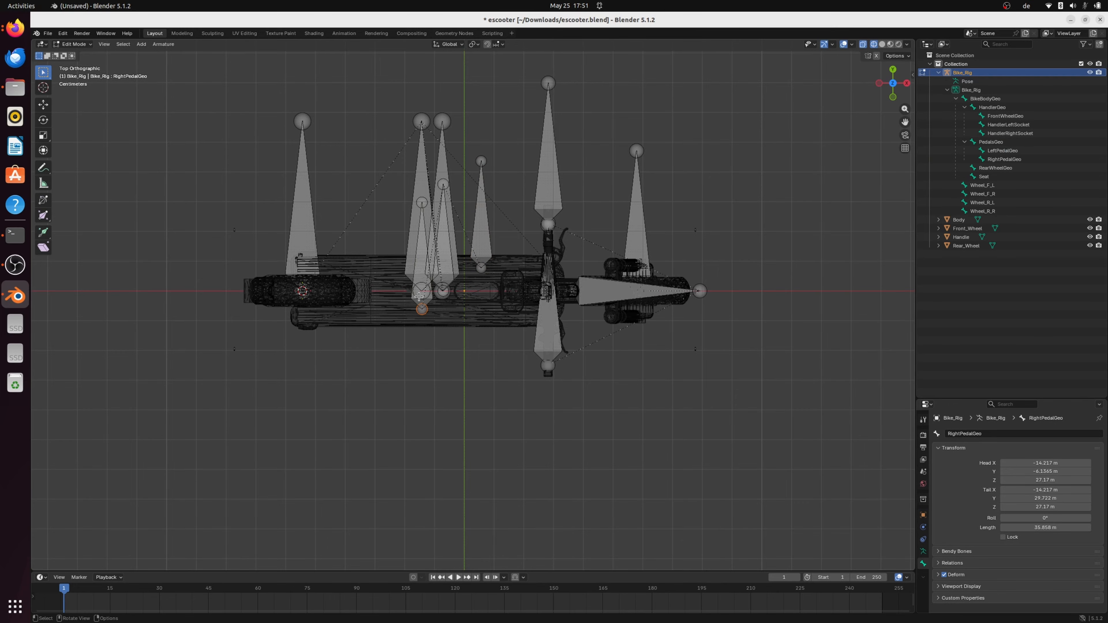
left_click(422, 289)
left_click(417, 300)
middle_click_drag(417, 300, 418, 266)
left_click(417, 266)
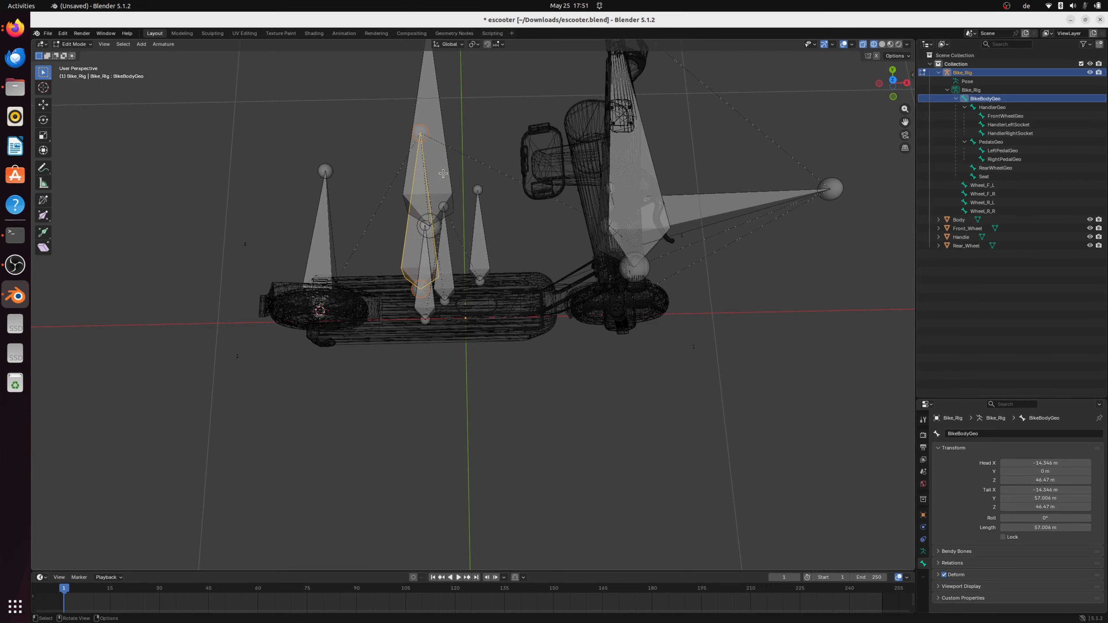
left_click(443, 174)
scroll(477, 215, "down", 3)
Switch to Material Preview shading in the top view and select the Wheel_F_L bone.
left_click(890, 44)
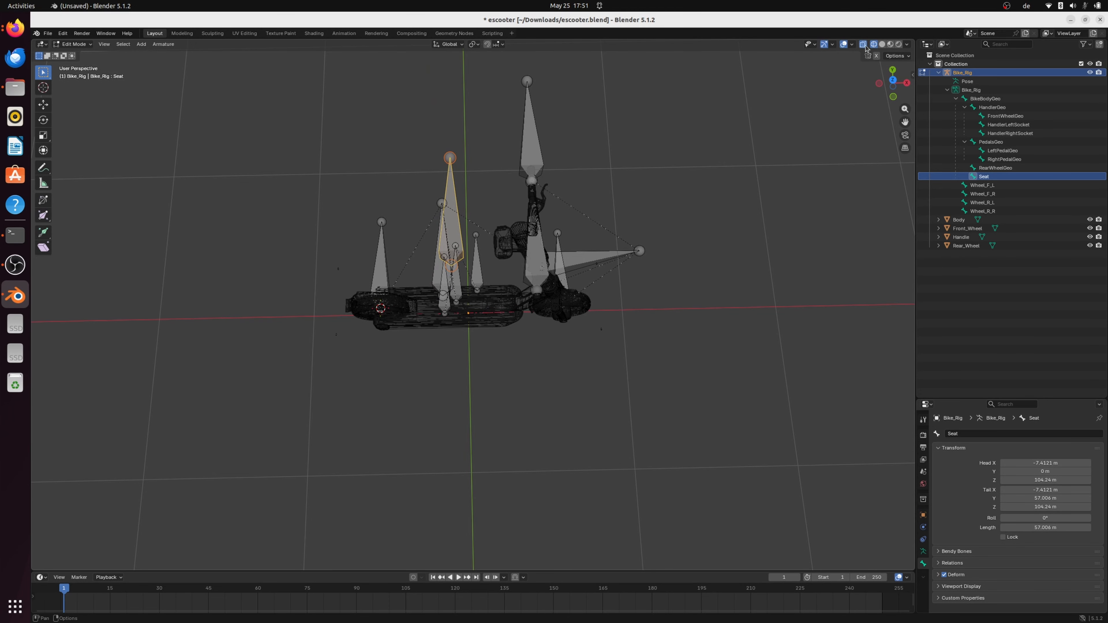
left_click(895, 82)
scroll(623, 284, "up", 1)
left_click(993, 187)
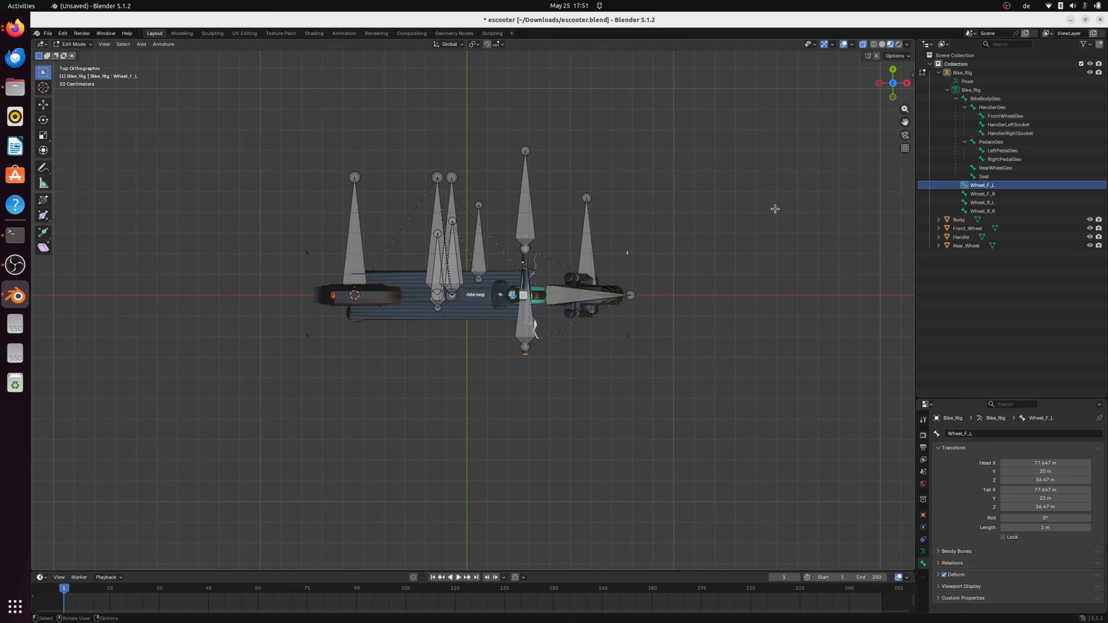
Copy the FrontWheelGeo bone's Head X value and set the Wheel_F_L bone's Head X and Tail X to 57.8903 m.
key("n")
left_click(585, 261)
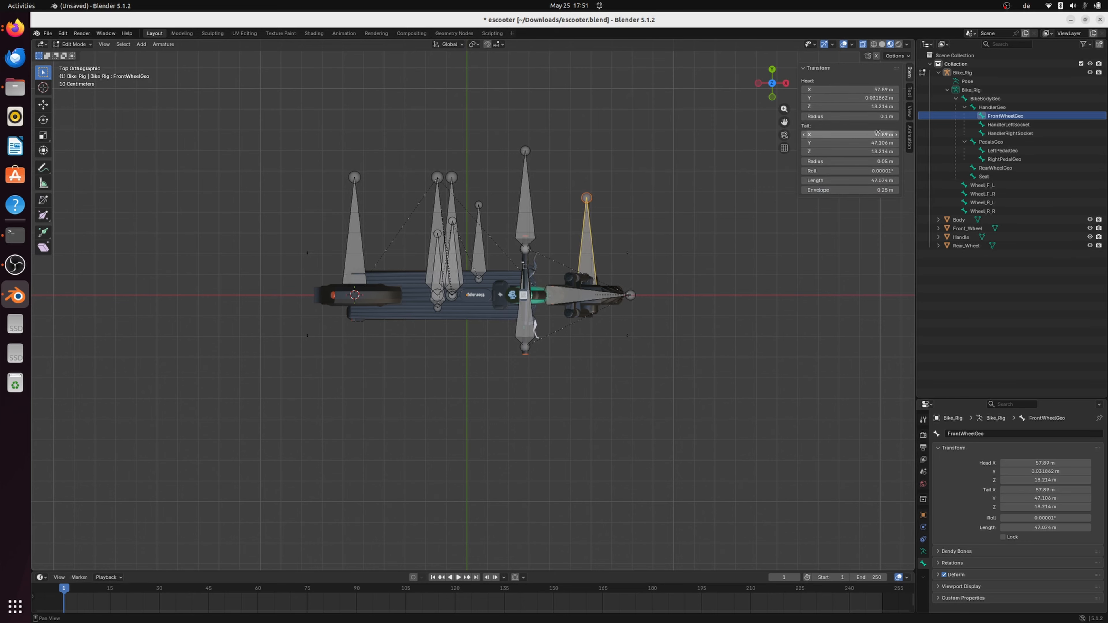
left_click(884, 89)
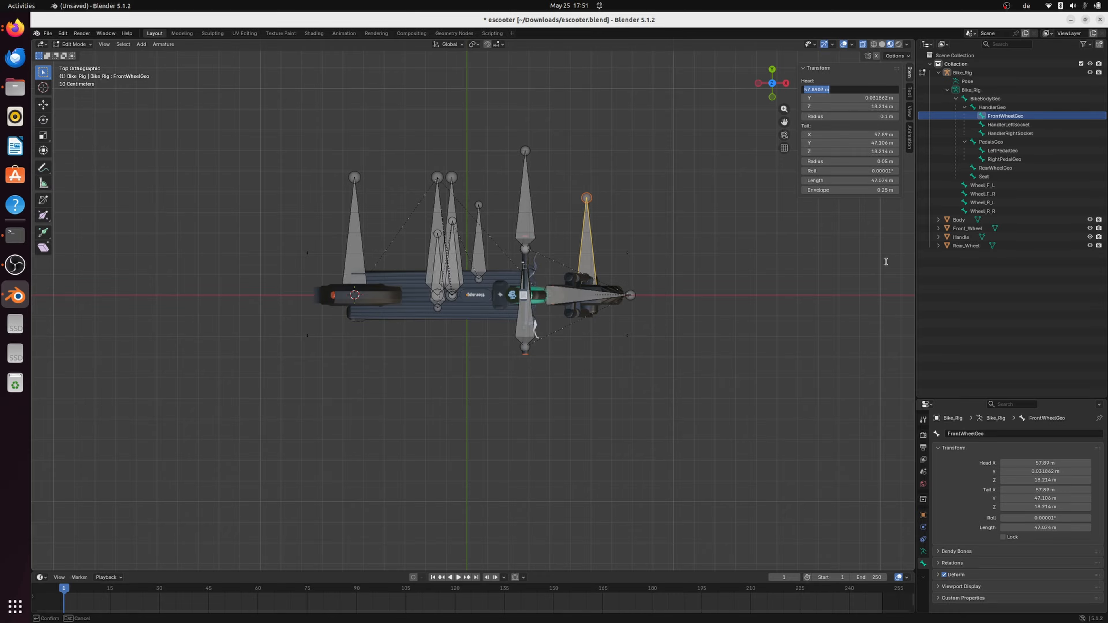
left_click(988, 184)
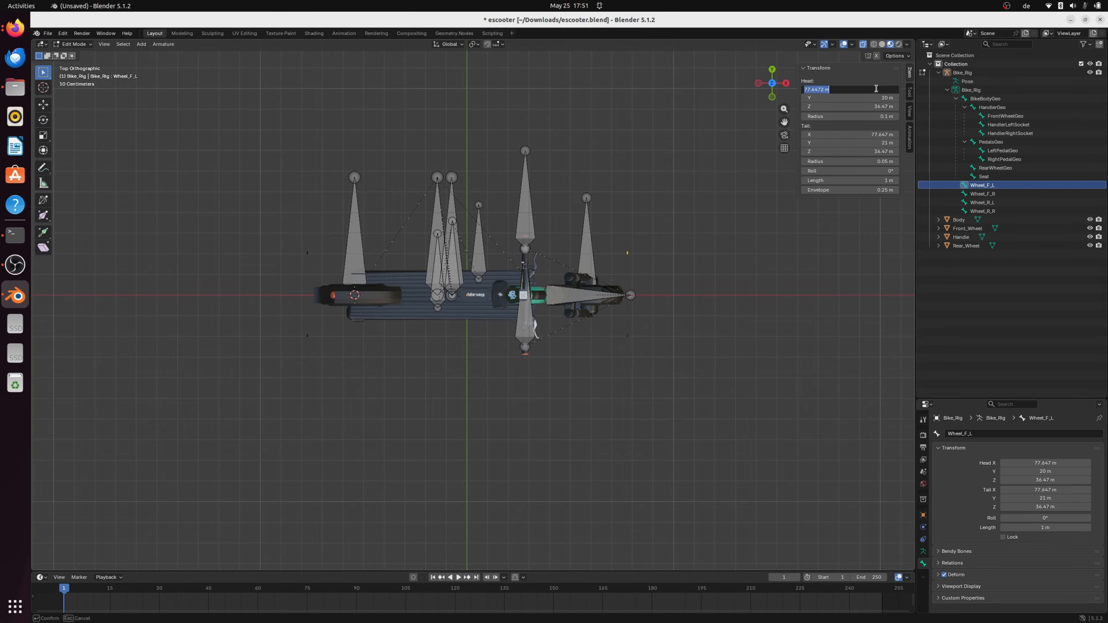
key("End")
key("Return")
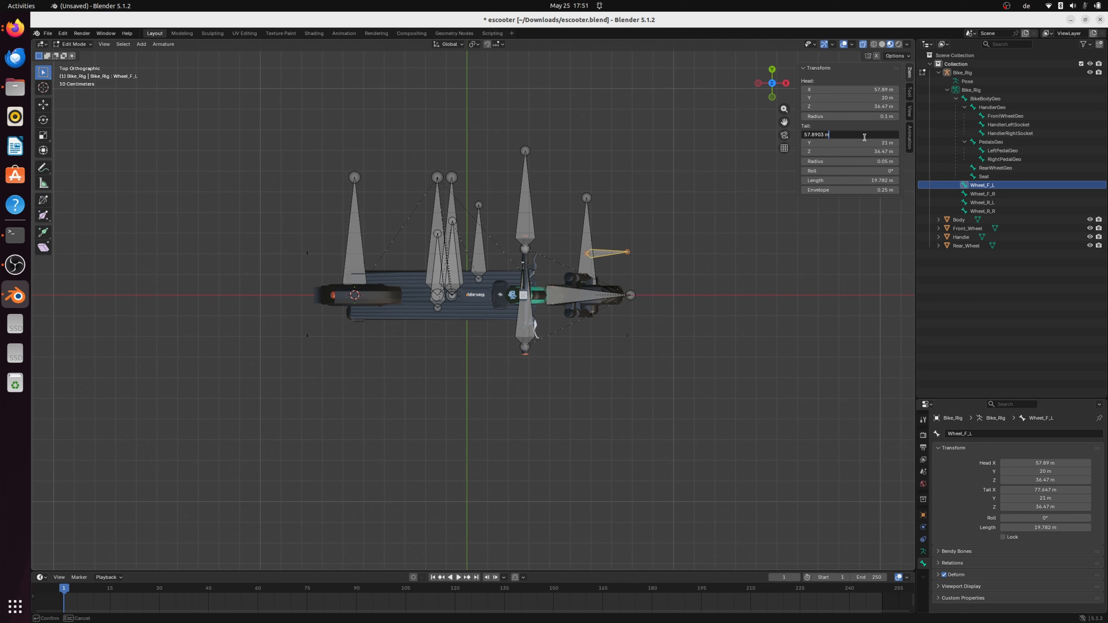
key("ctrl+v")
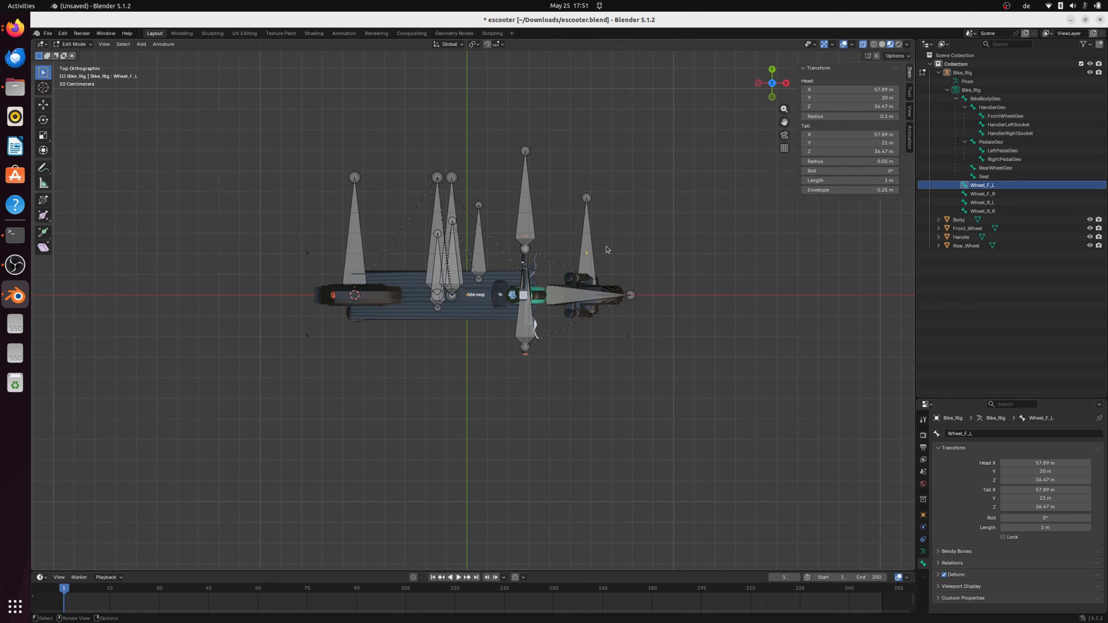
Copy the FrontWheelGeo bone's Head Z value and set the Wheel_F_L bone's Head Z and Tail Z to 18.2137 m.
left_click(589, 248)
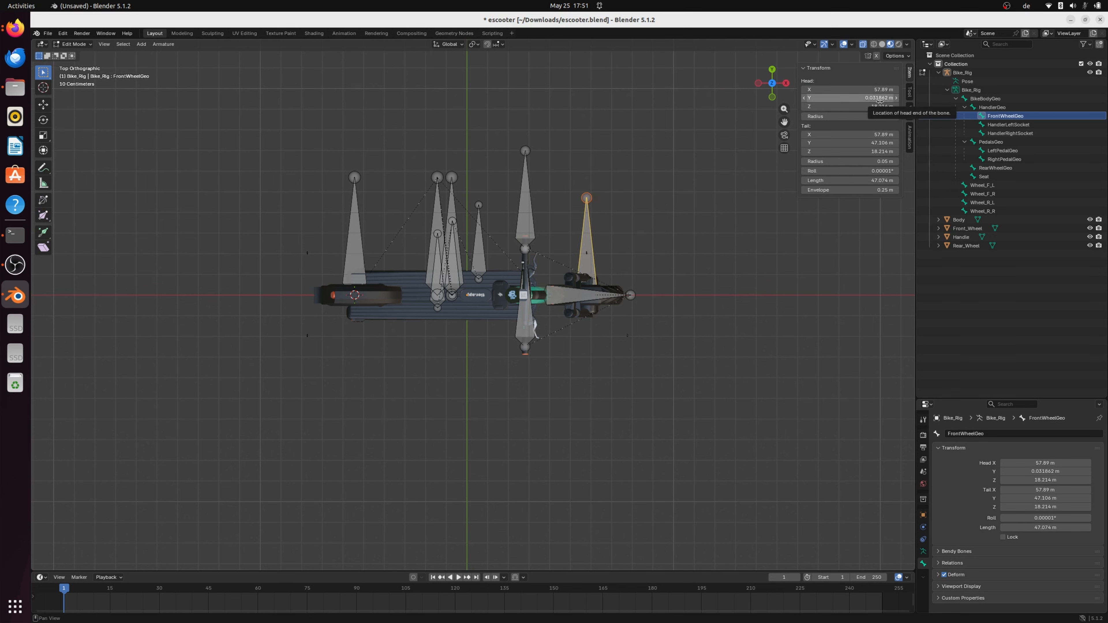
double_click(829, 106)
key("ctrl+c")
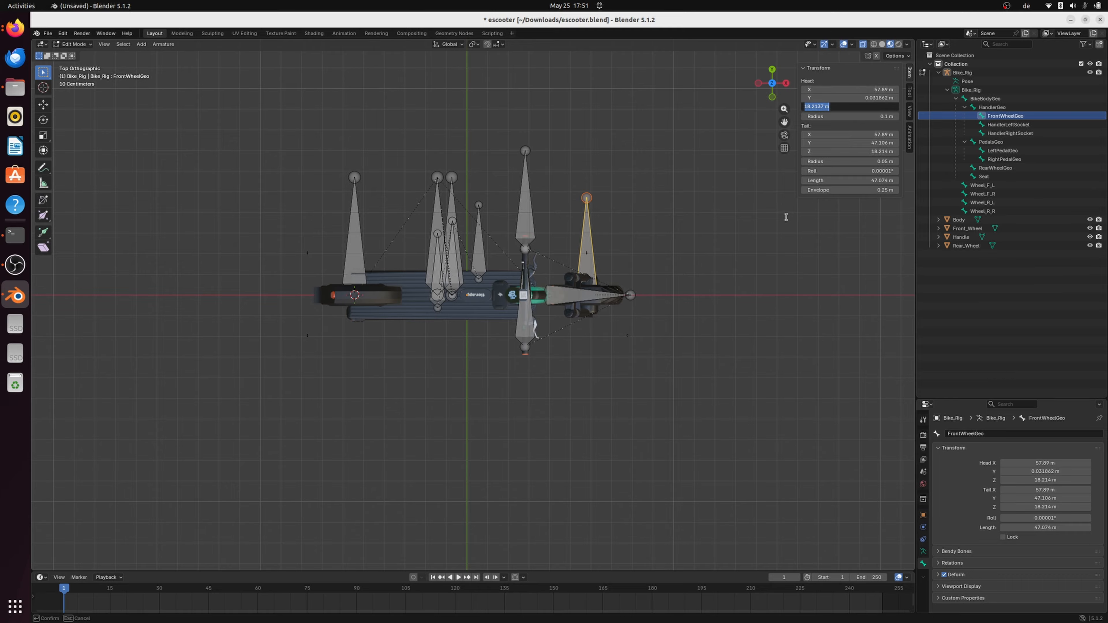
key("Escape")
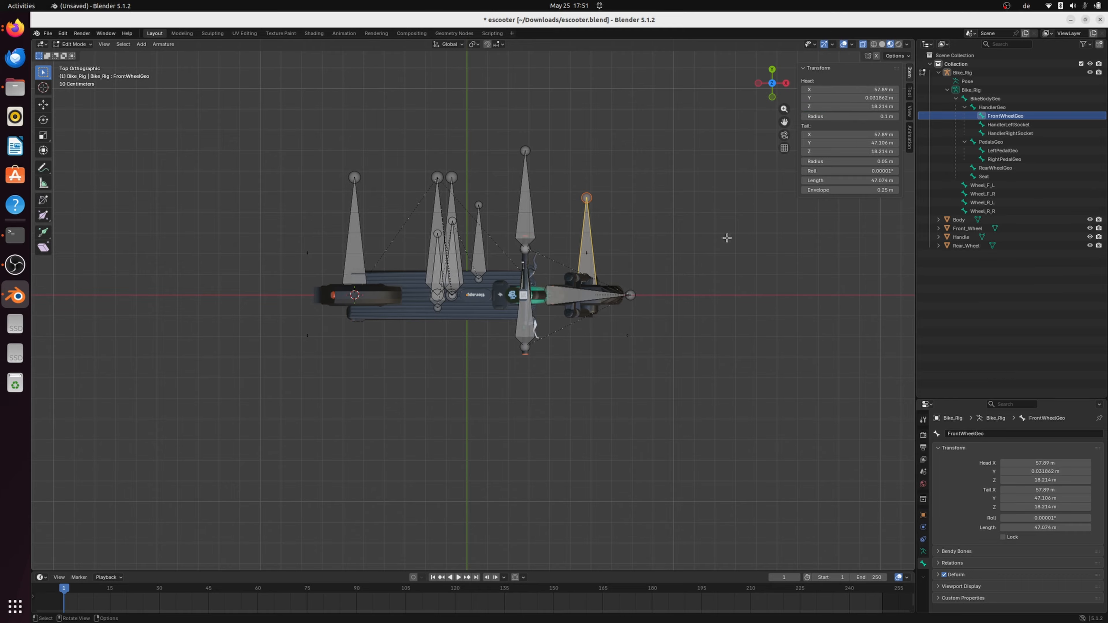
left_click(984, 193)
left_click(989, 188)
double_click(858, 106)
key("ctrl+v")
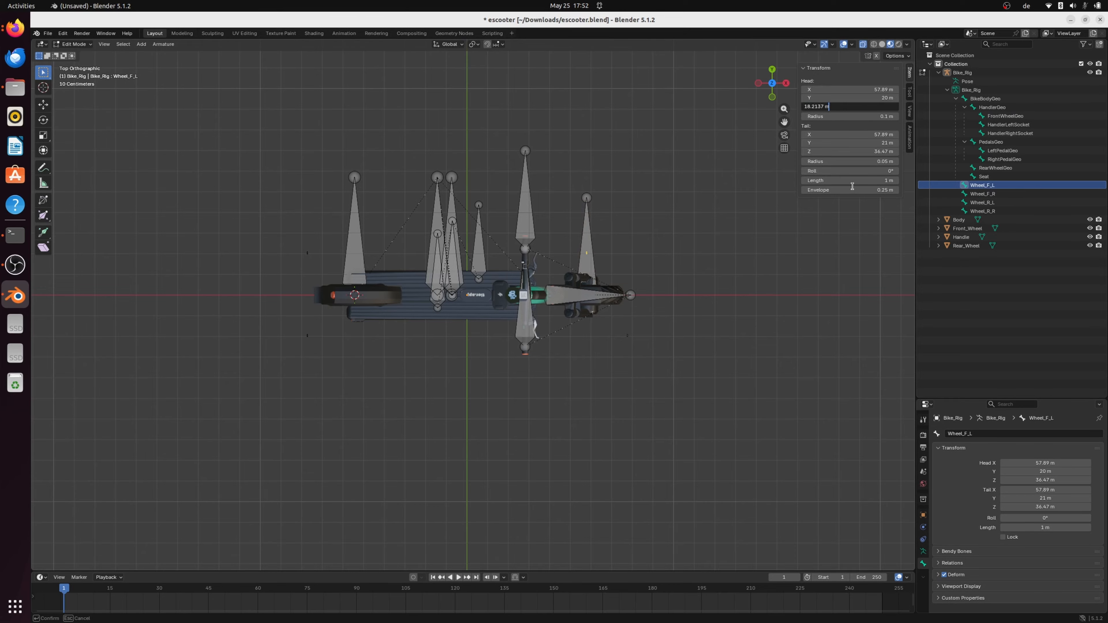
key("Return")
key("ctrl+v")
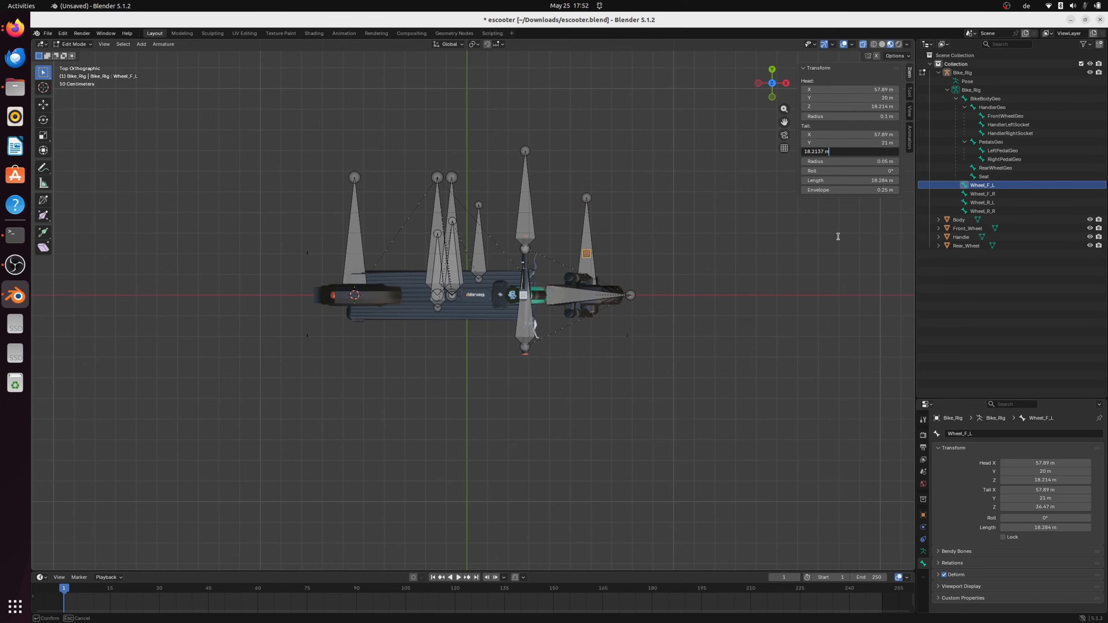
Switch to the front view with wireframe shading and check the Wheel_F_L bone's placement in the front wheel.
scroll(654, 236, "up", 4)
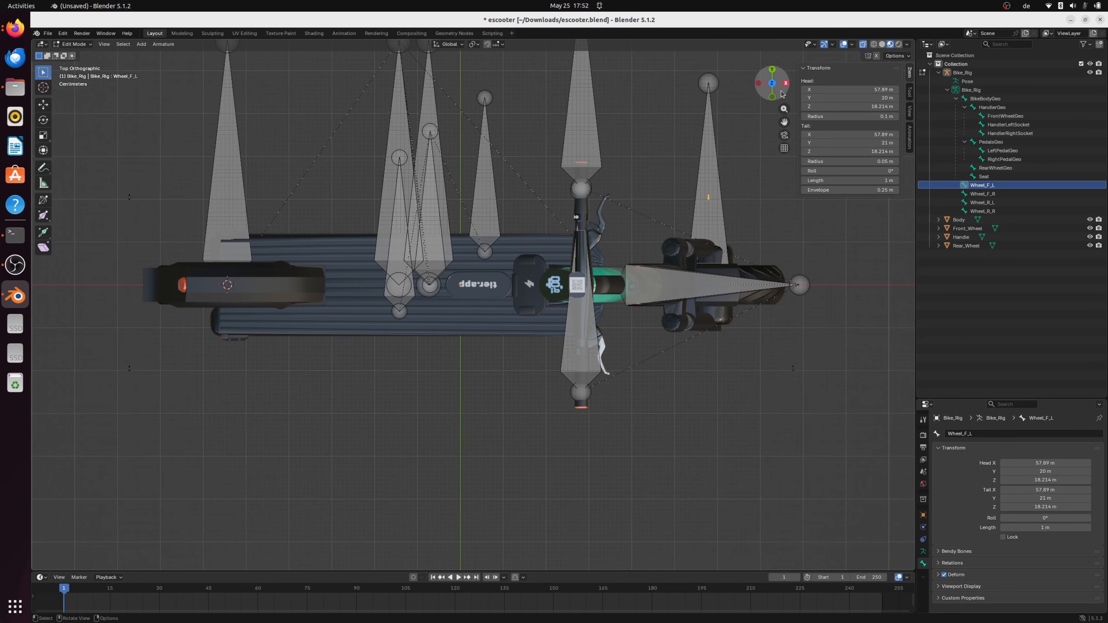
left_click(774, 97)
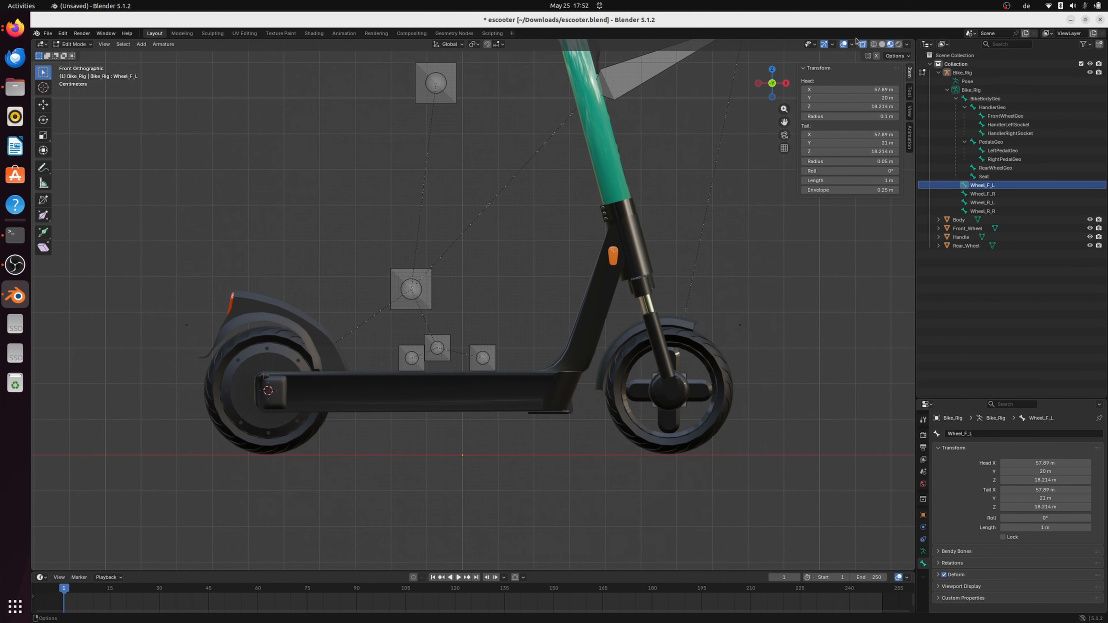
left_click(873, 45)
left_click(863, 44)
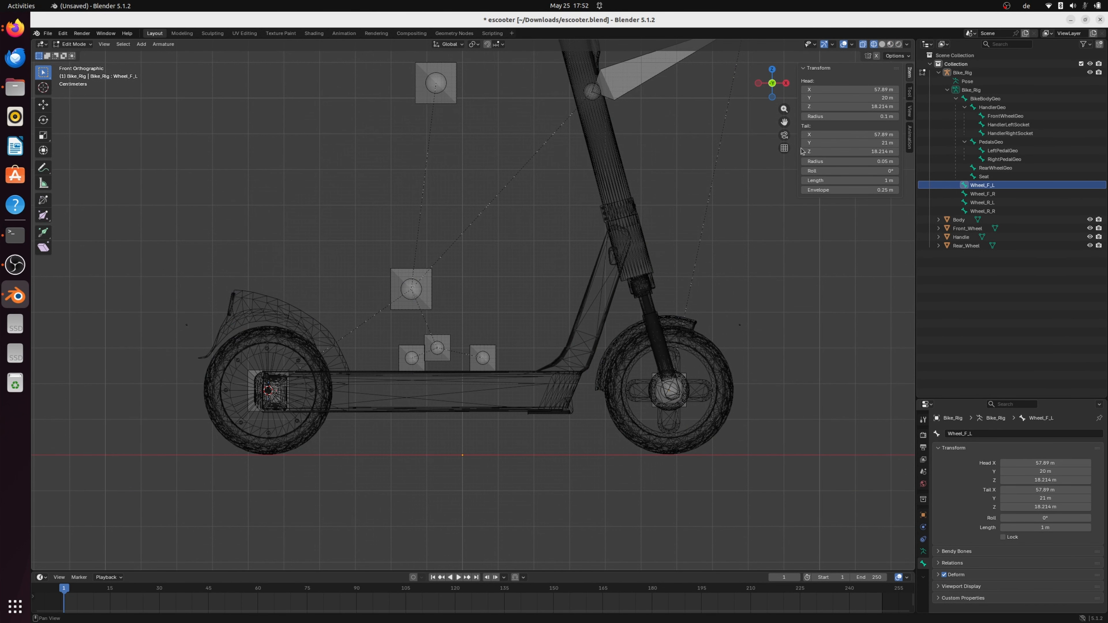
scroll(696, 387, "up", 1)
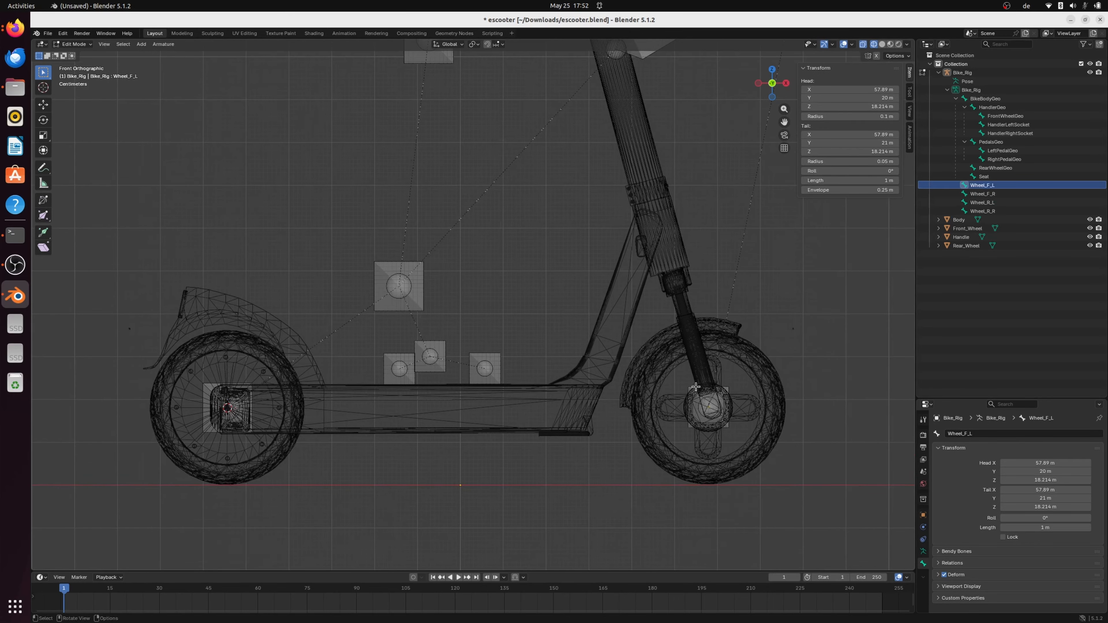
From the top view, copy the FrontWheelGeo bone's Head X value and set the Wheel_F_R bone's Head X and Tail X to 57.8903 m.
left_click(773, 70)
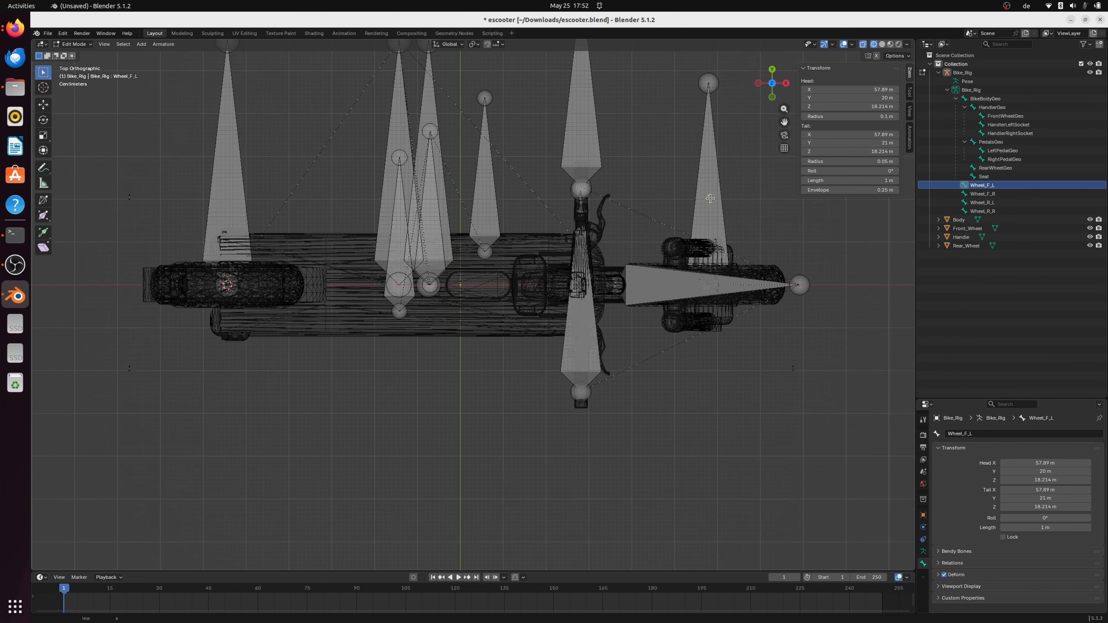
left_click(716, 251)
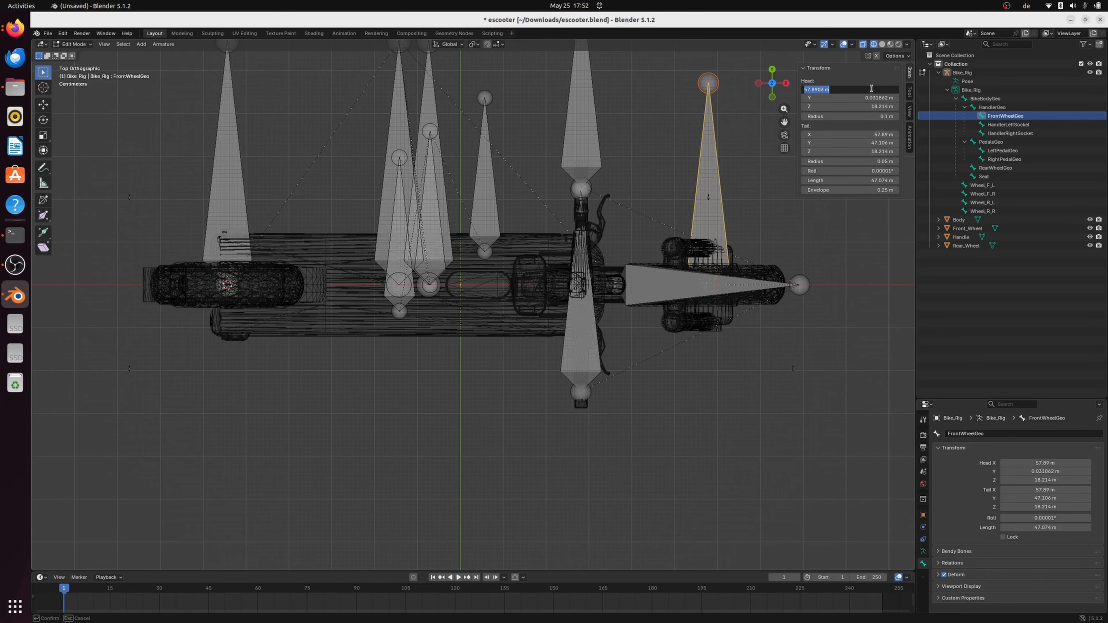
left_click(982, 193)
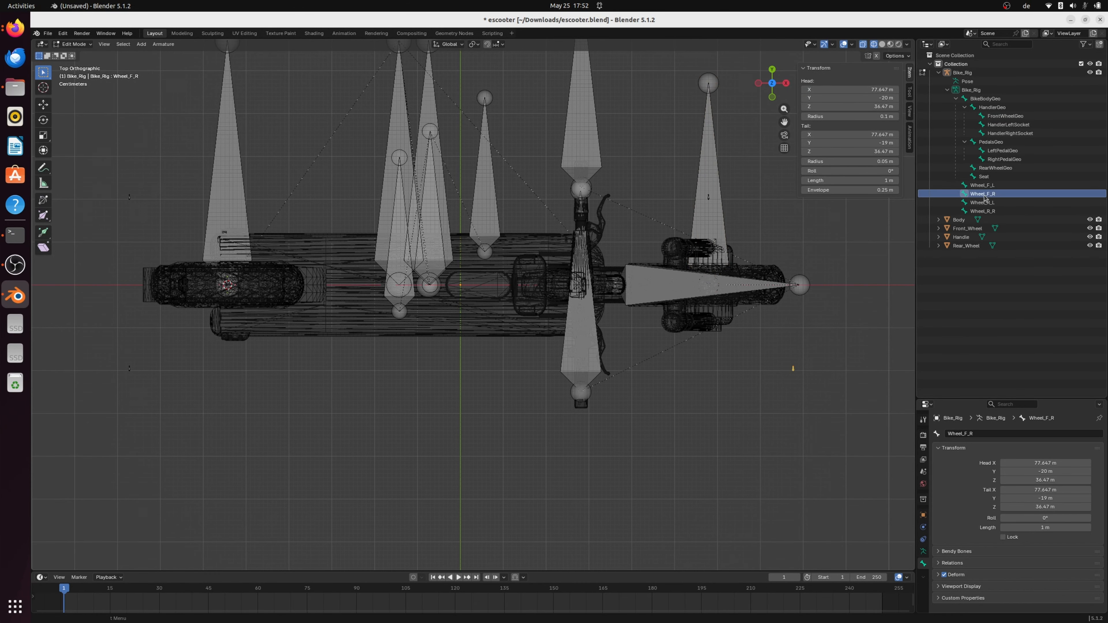
left_click(875, 89)
type("57.8903 m")
key("Return")
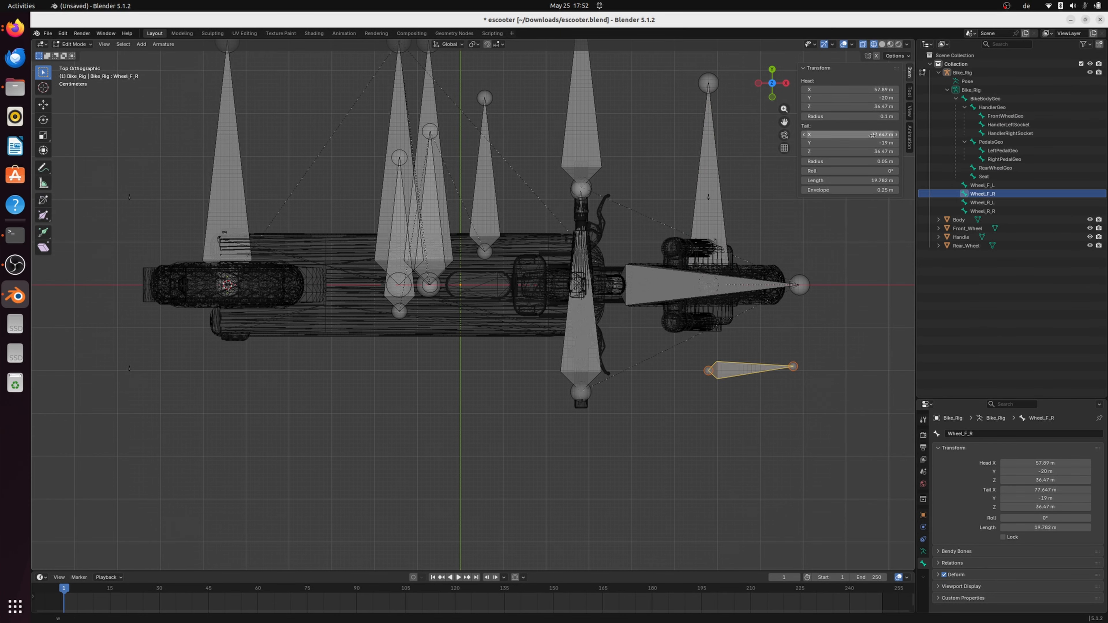
left_click(862, 134)
type("57.8903 m")
key("Return")
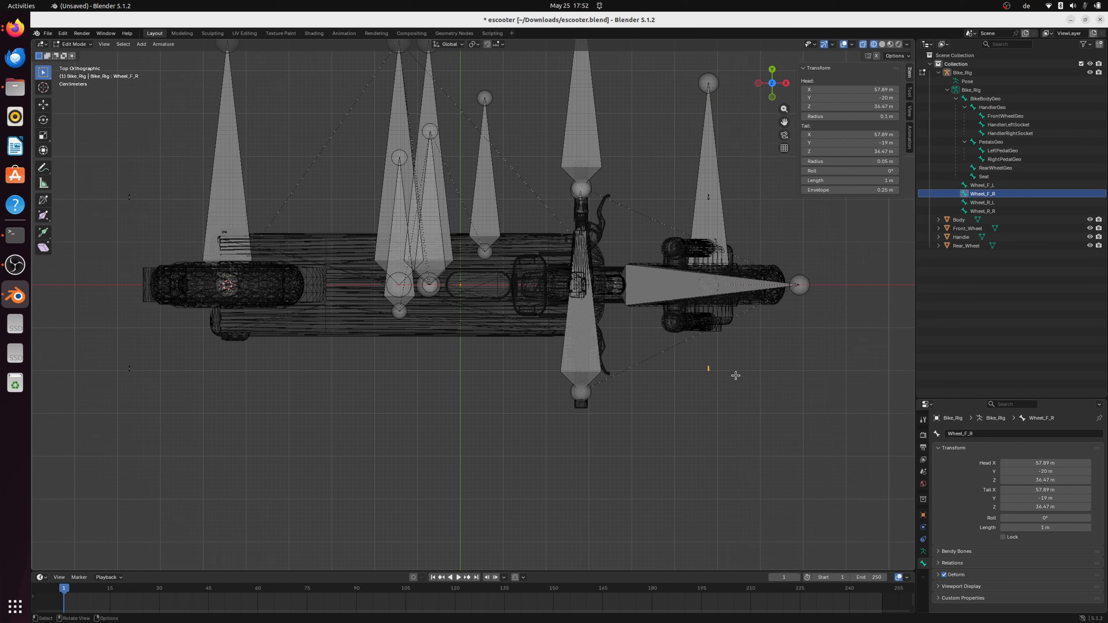
Copy the FrontWheelGeo bone's Head Z value and set the Wheel_F_R bone's Head Z and Tail Z to 18.2137 m.
left_click(709, 163)
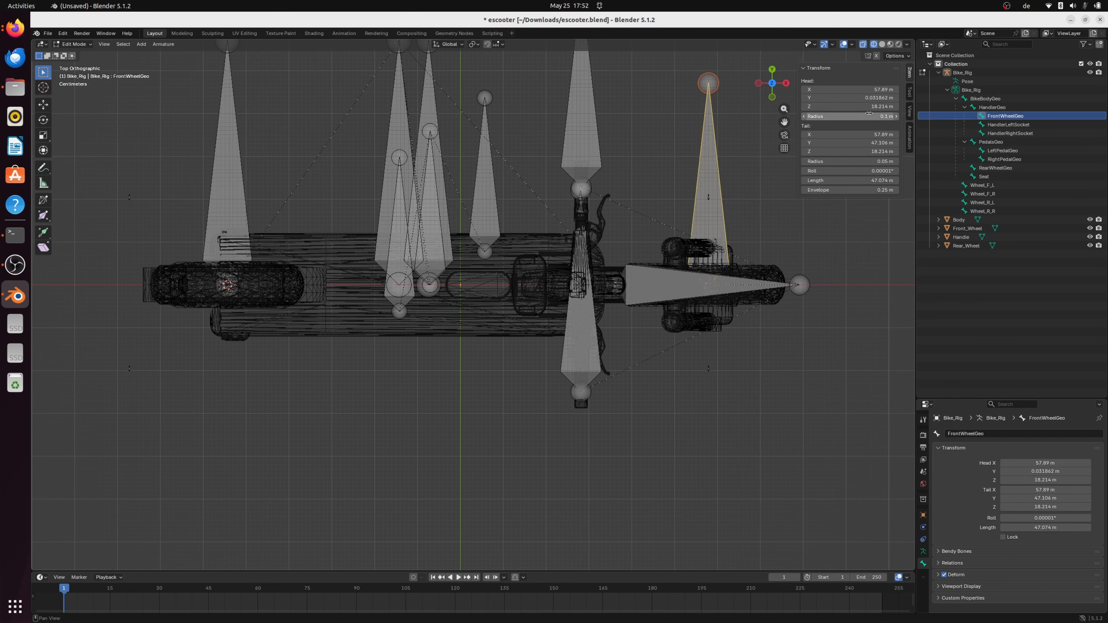
left_click(868, 106)
key("ctrl+c")
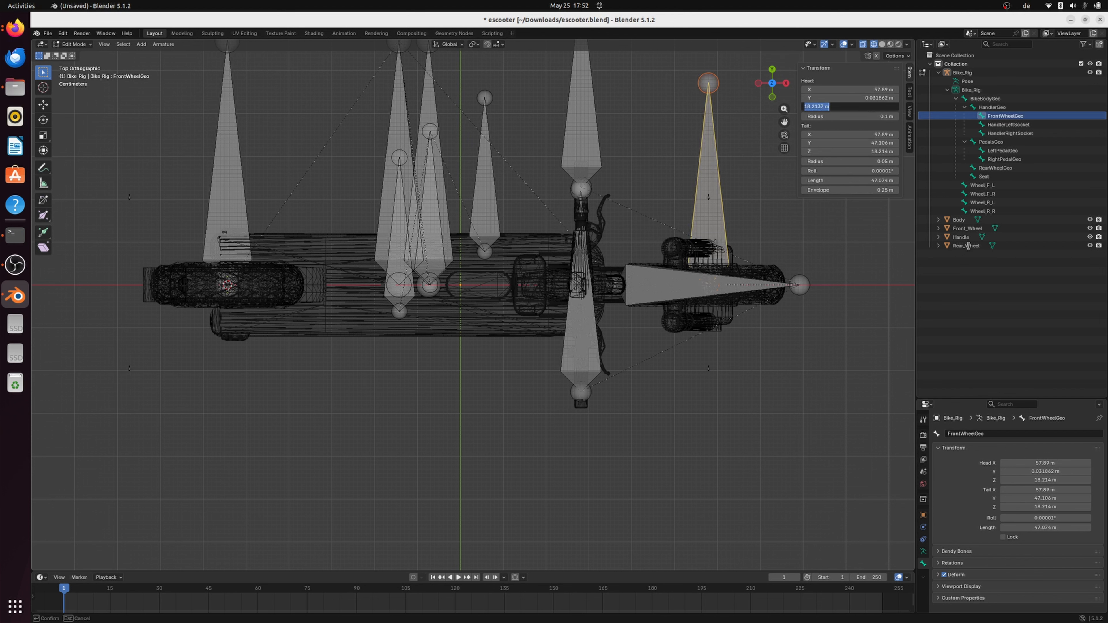
left_click(984, 193)
left_click(985, 194)
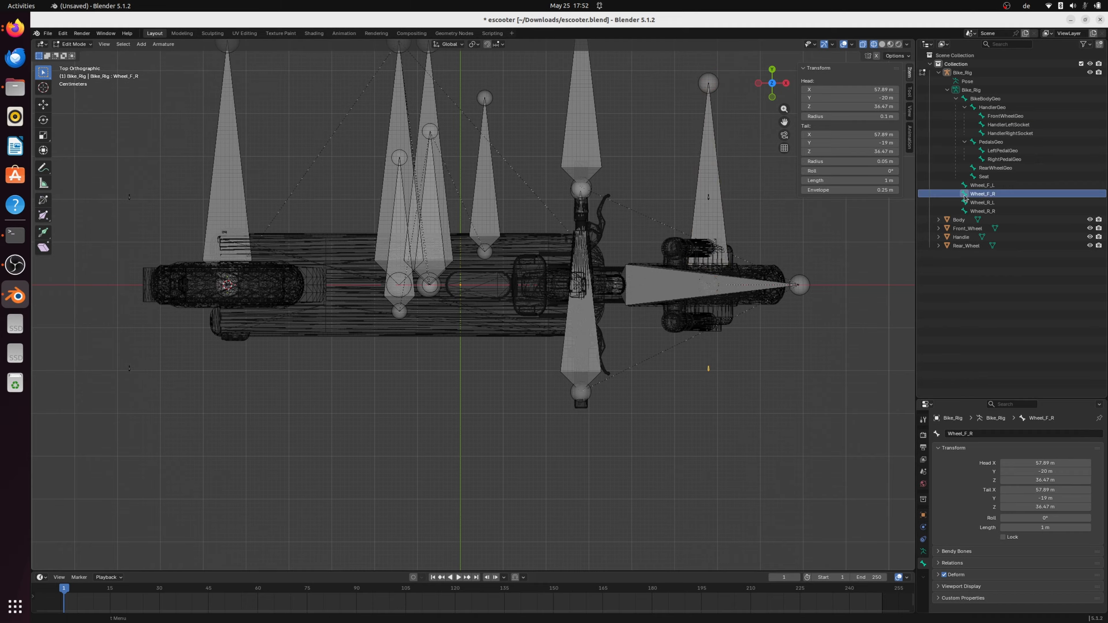
left_click(850, 109)
key("ctrl+v")
left_click(866, 153)
left_click(868, 150)
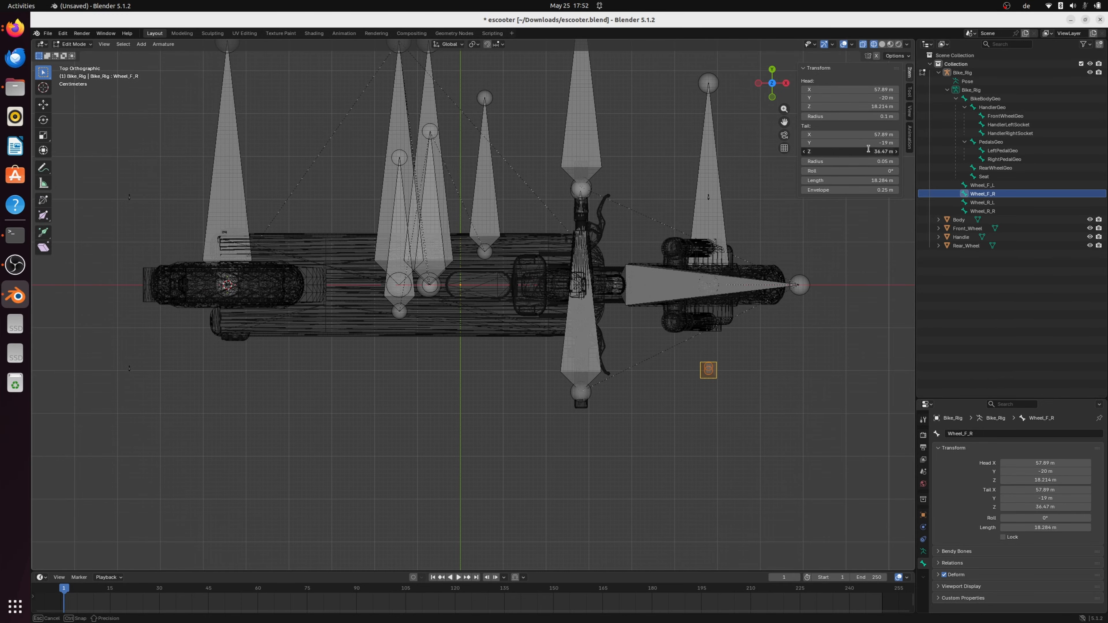
key("ctrl+v")
left_click(837, 246)
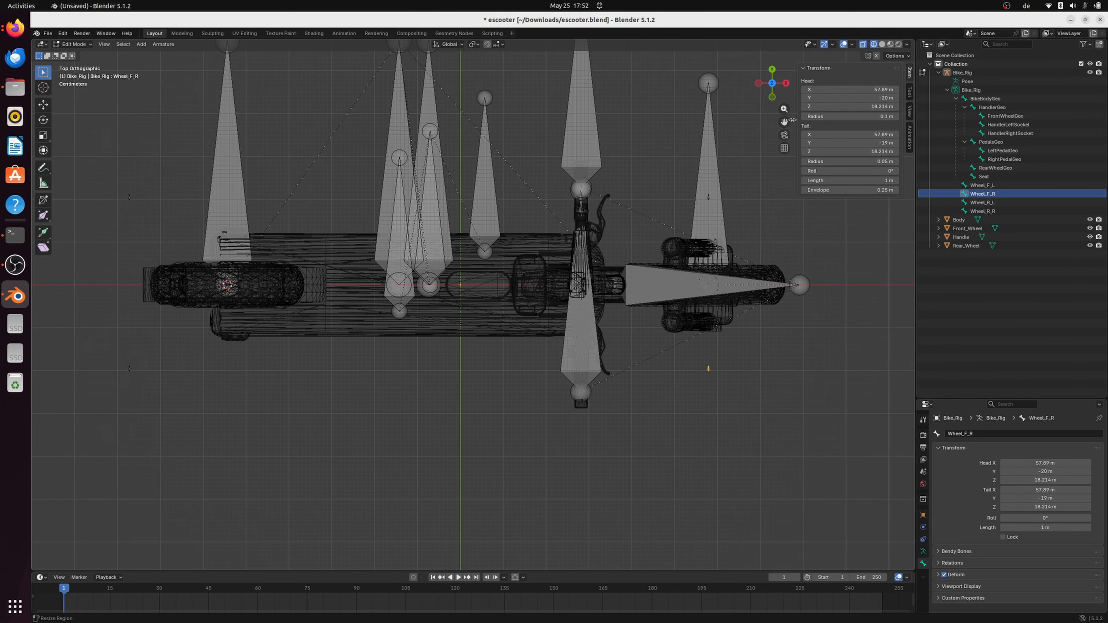
Check the front wheel bones' alignment in the front view, then return to the top view.
left_click(772, 97)
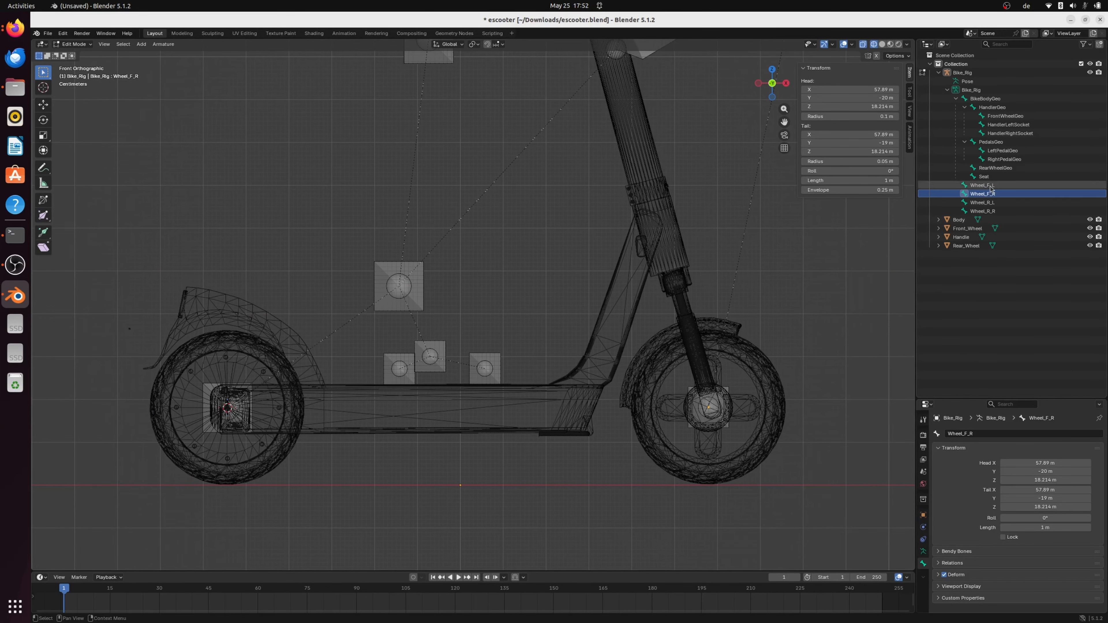
left_click(772, 69)
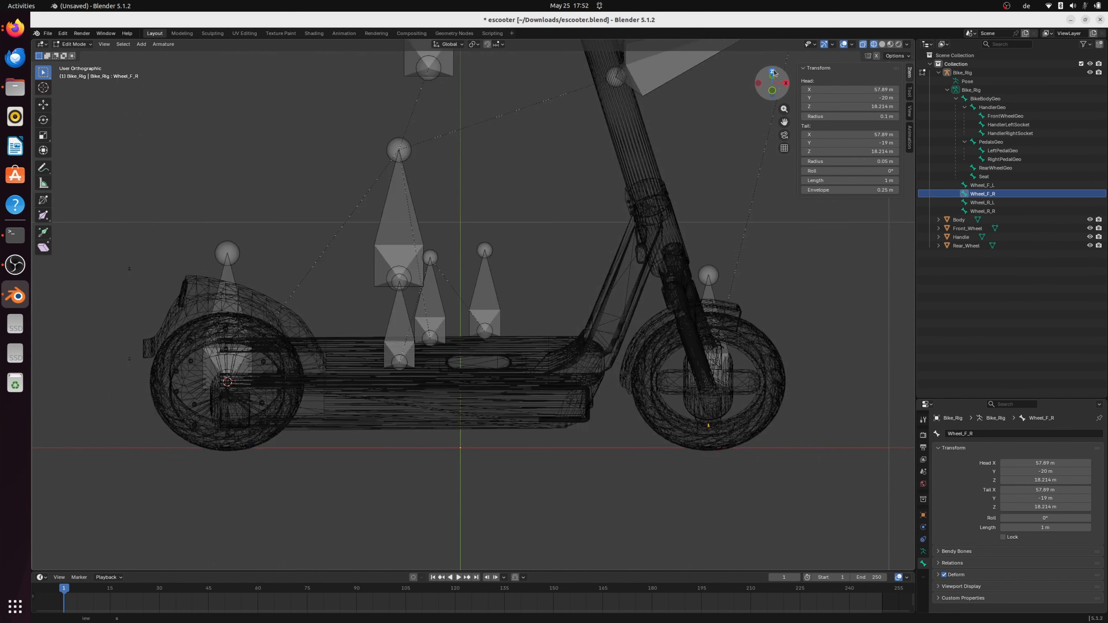
left_click(983, 185)
left_click(990, 195)
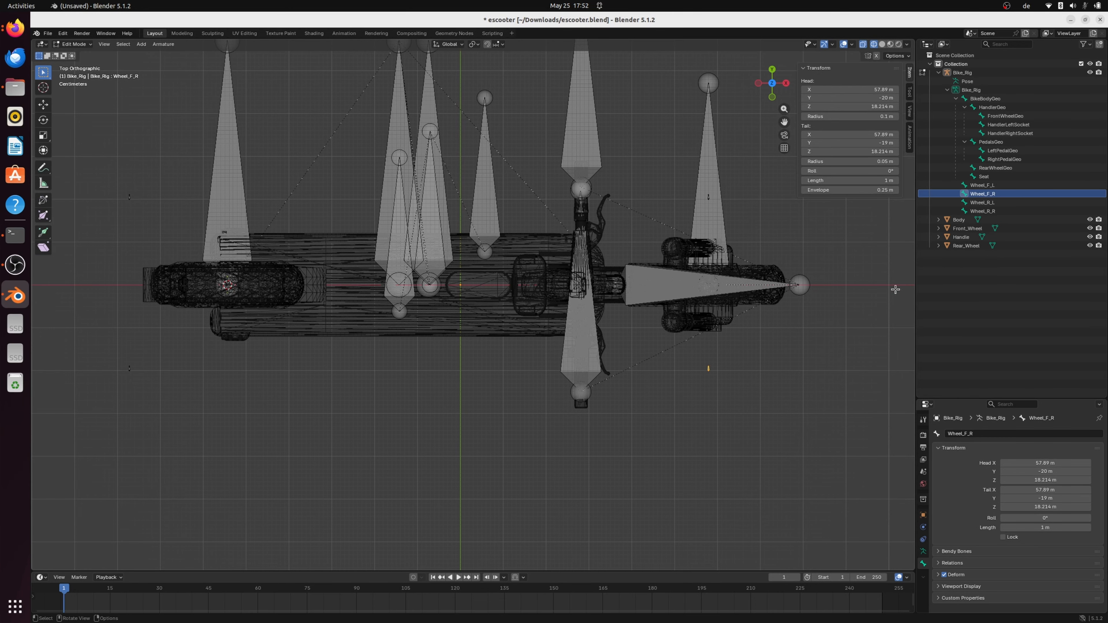
Copy the RearWheelGeo bone's Head X value and set the Wheel_R_L bone's Head X and Tail X to -54.3809 m.
scroll(442, 436, "down", 1)
left_click(259, 212)
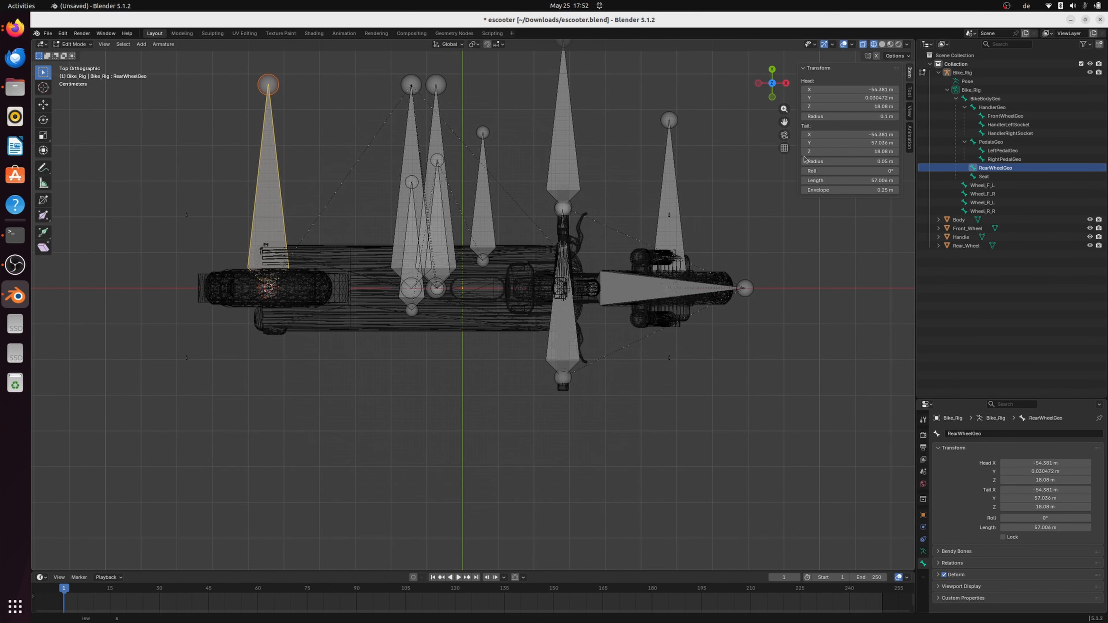
left_click(807, 89)
key("ctrl+c")
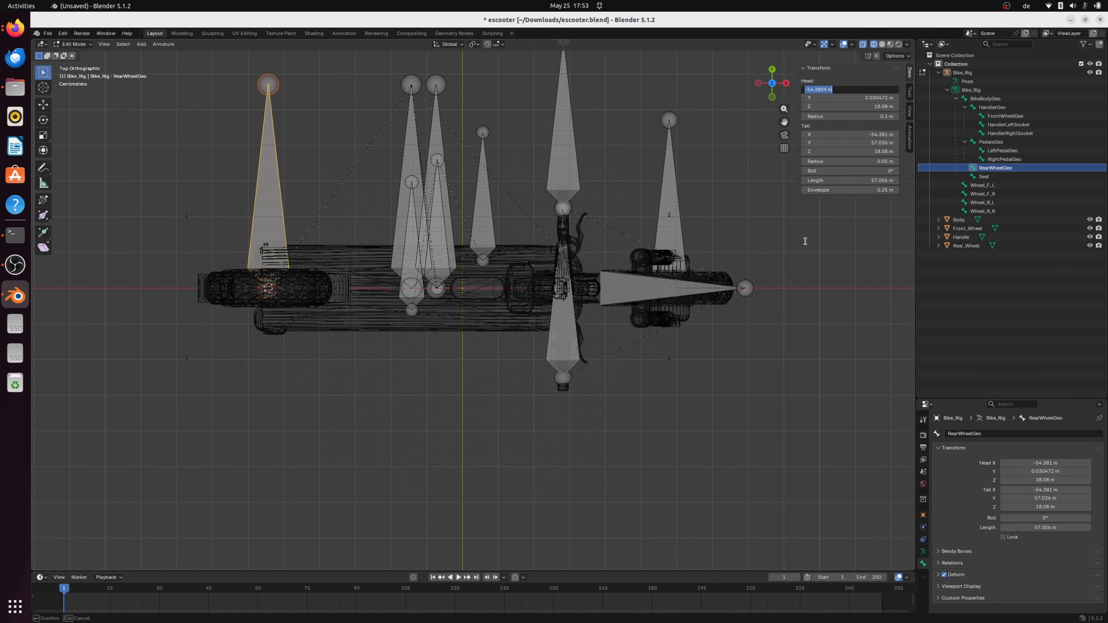
left_click(990, 204)
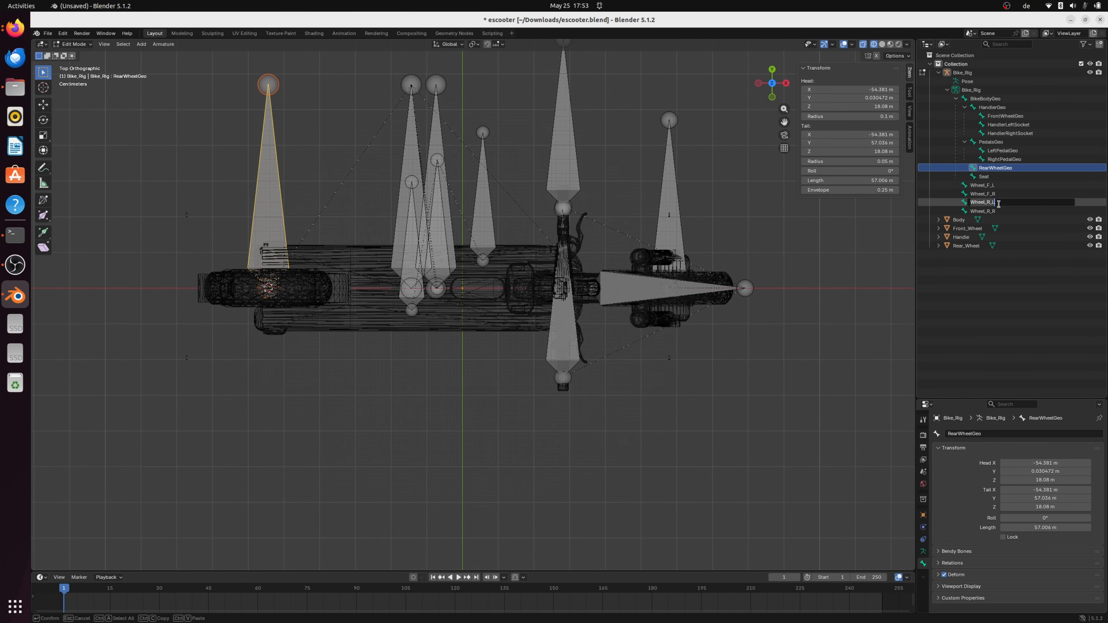
left_click(982, 203)
left_click(868, 90)
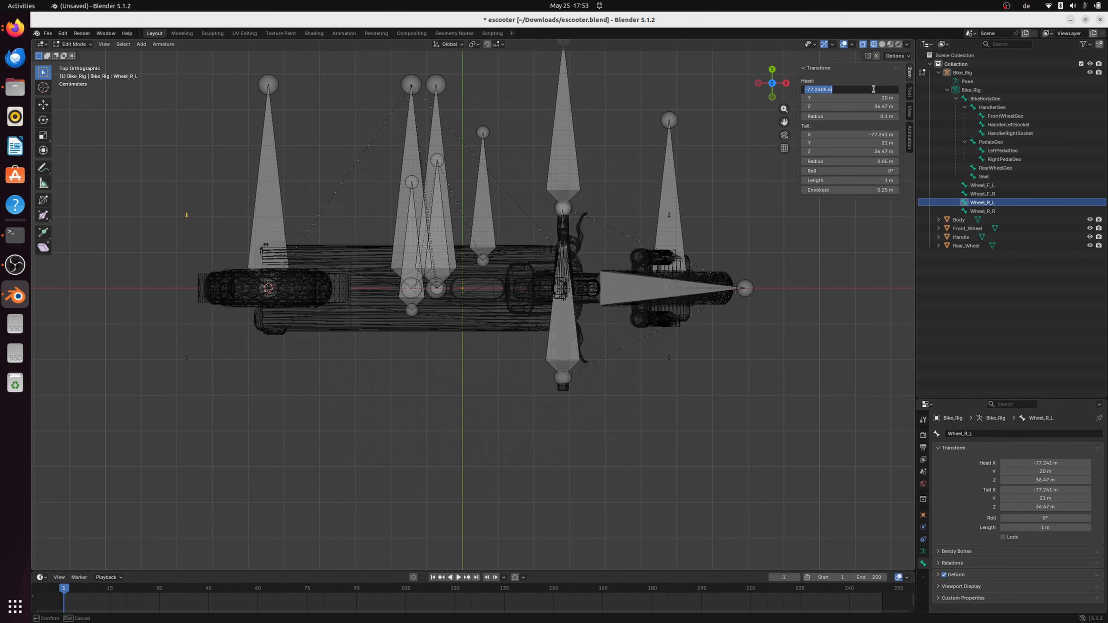
key("ctrl+v")
left_click(863, 135)
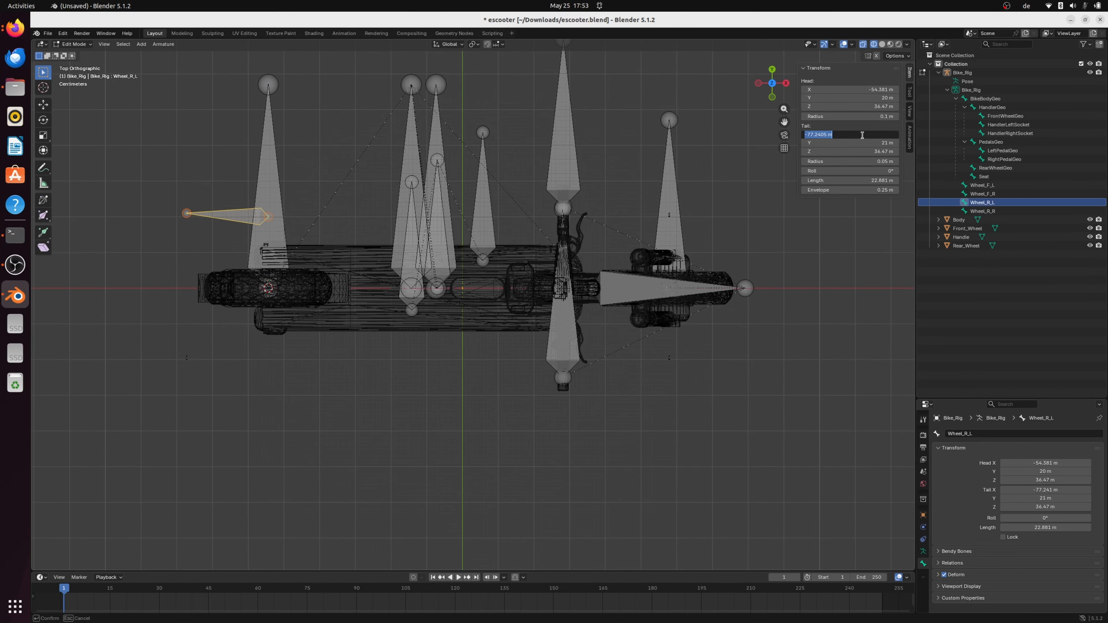
key("ctrl+v")
key("Return")
Set the Wheel_R_R bone's Head X and Tail X to the copied -54.3809 m.
left_click(975, 211)
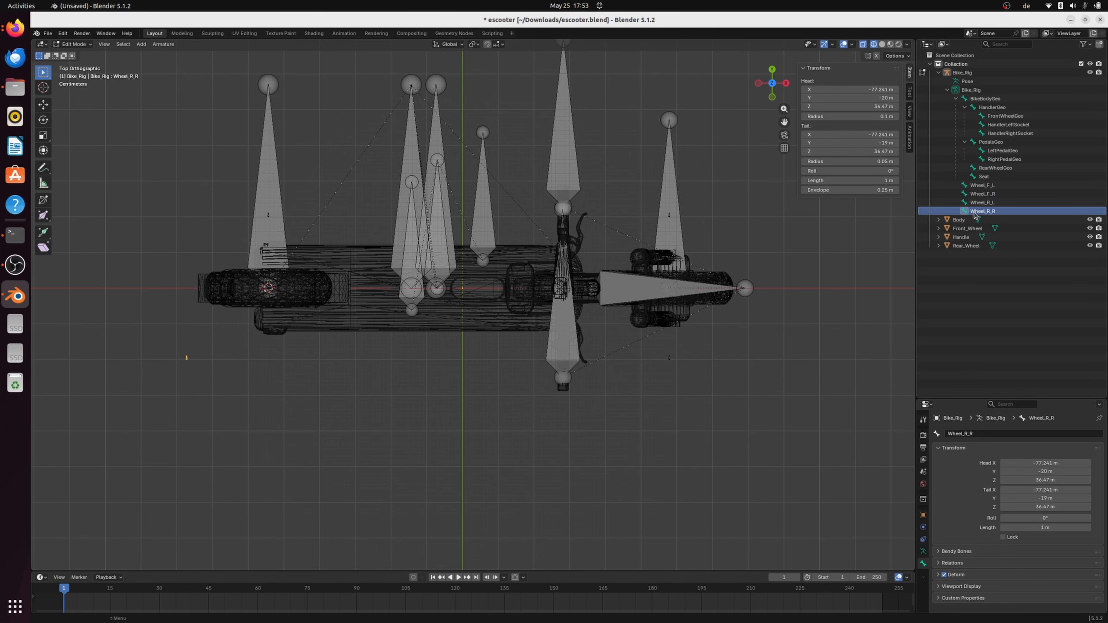
left_click(876, 89)
key("ctrl+v")
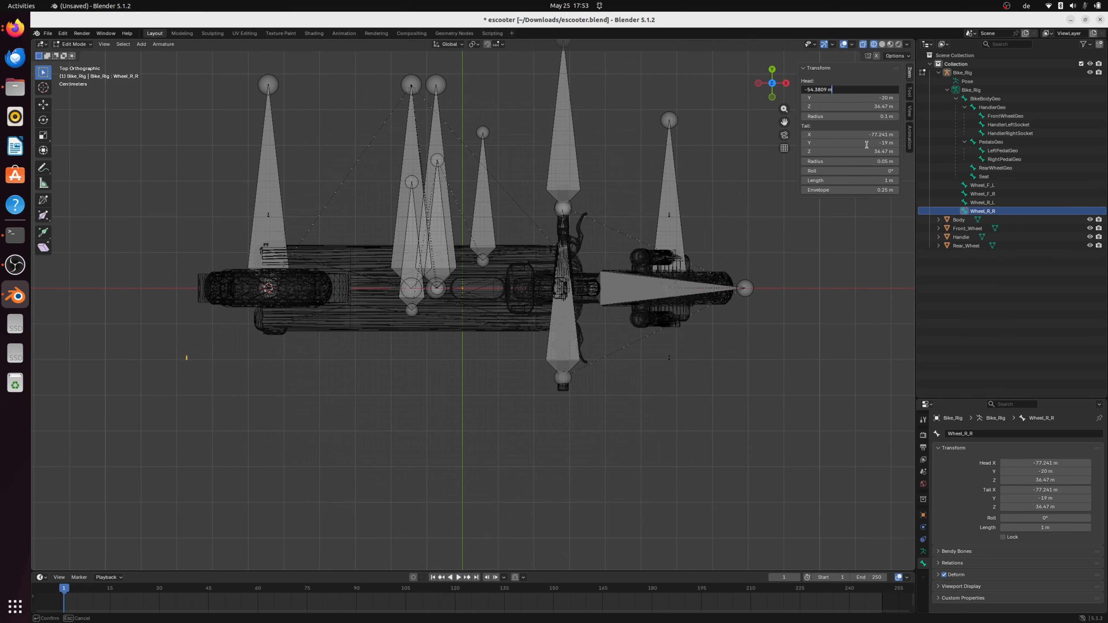
left_click(872, 135)
key("ctrl+v")
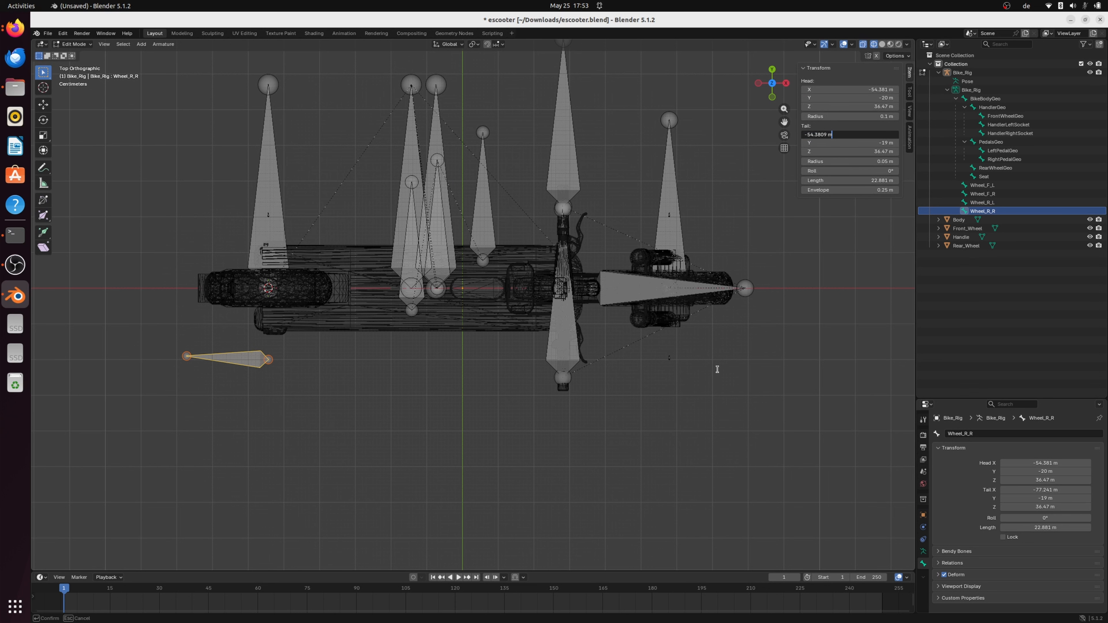
key("Return")
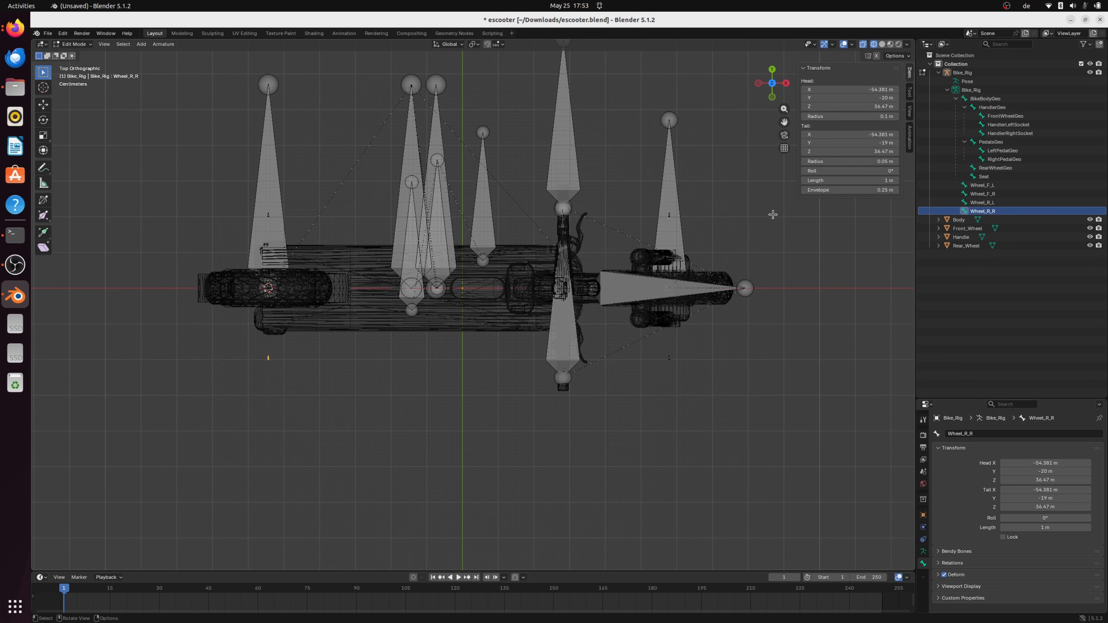
Copy the RearWheelGeo bone's Head Z value and set the Wheel_R_L bone's Head Z and Tail Z to 18.08 m.
left_click(270, 176)
left_click(869, 108)
key("ctrl+c")
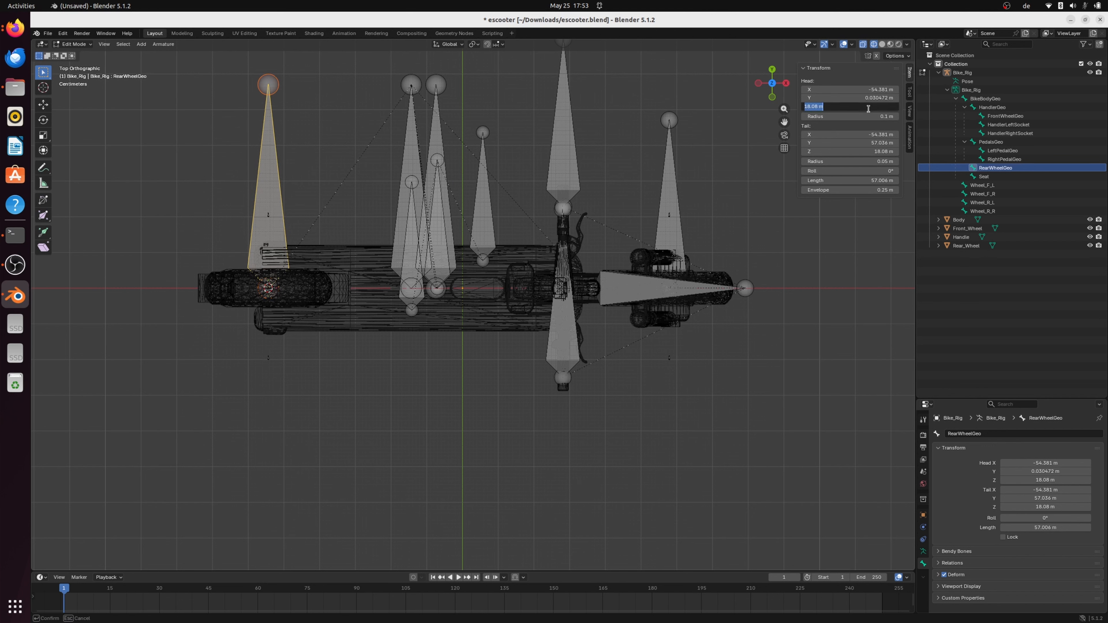
left_click(994, 203)
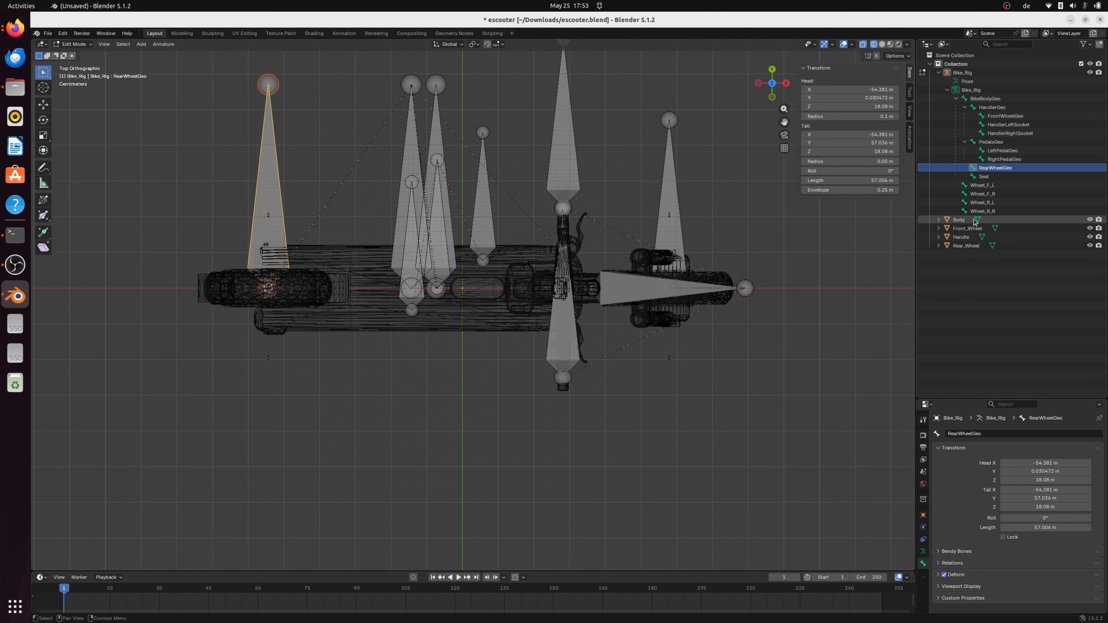
left_click(984, 202)
left_click(875, 107)
key("ctrl+v")
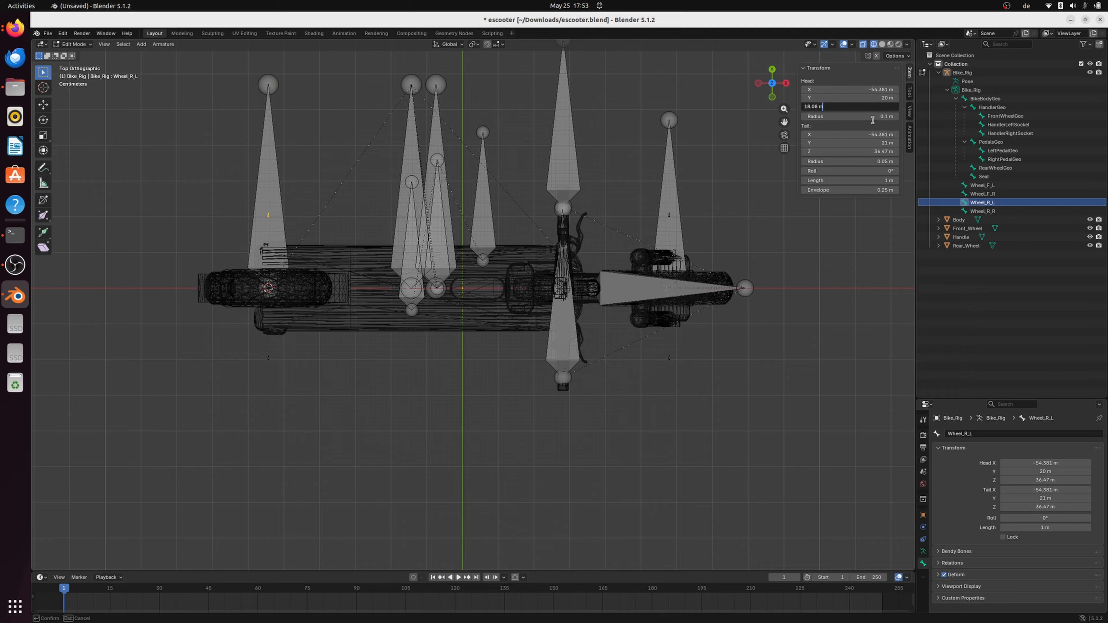
left_click(868, 152)
key("ctrl+v")
key("Return")
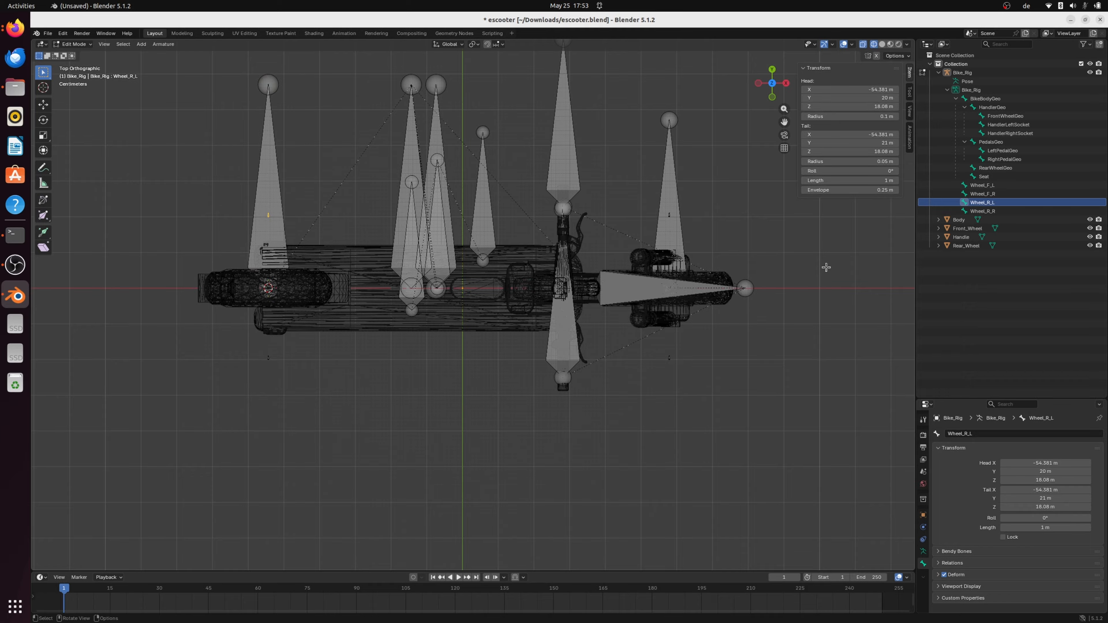
Set the Wheel_R_R bone's Head Z and Tail Z to the copied 18.08 m.
left_click(991, 213)
left_click(889, 107)
key("ctrl+v")
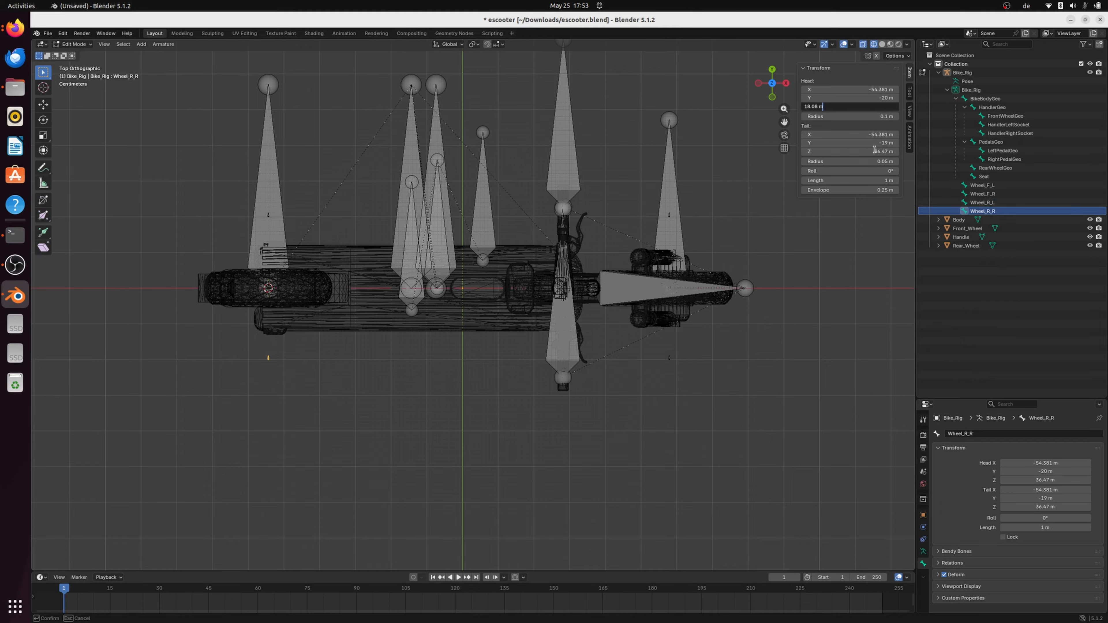
left_click(885, 151)
left_click(885, 151)
key("ctrl+v")
key("Return")
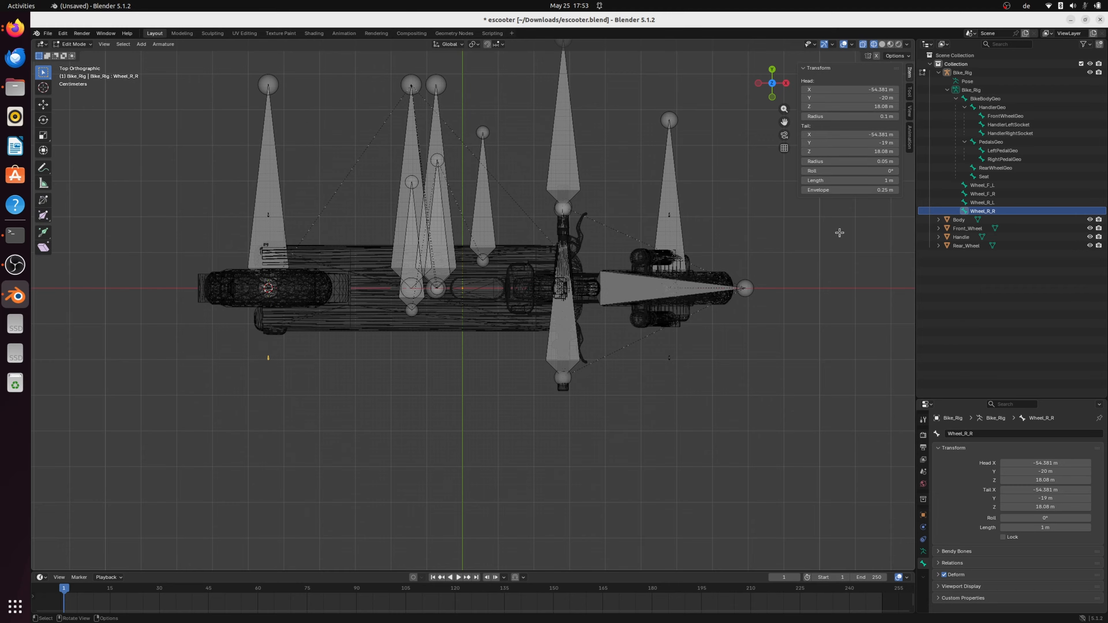
Check the Wheel_R_L and Wheel_R_R bones' alignment with the RearWheelGeo bone in the top and front views.
left_click(282, 221)
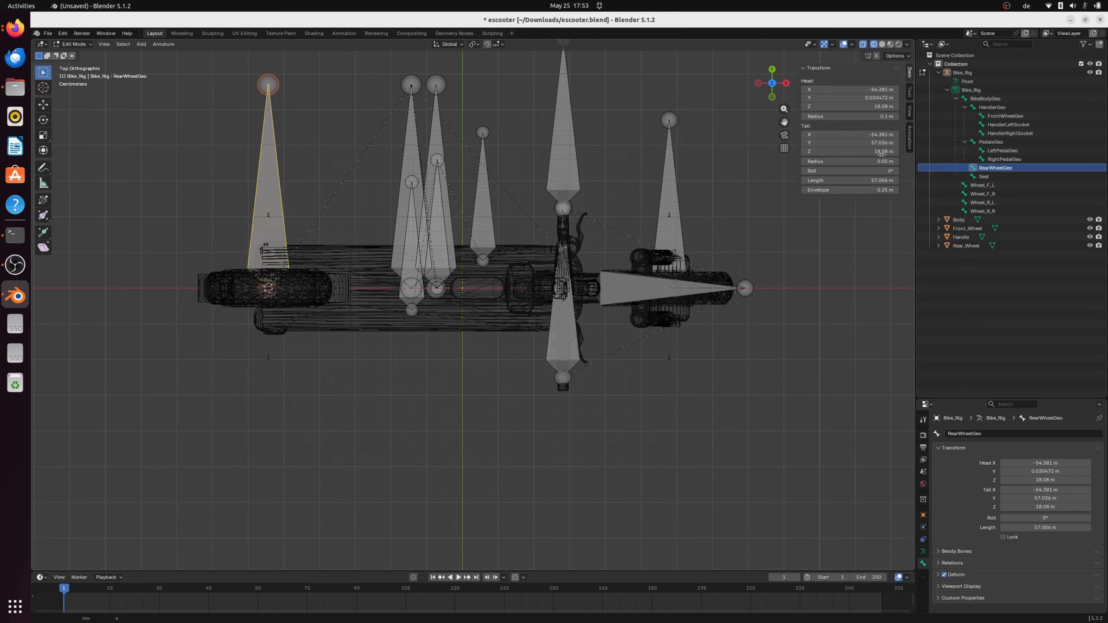
left_click(983, 211)
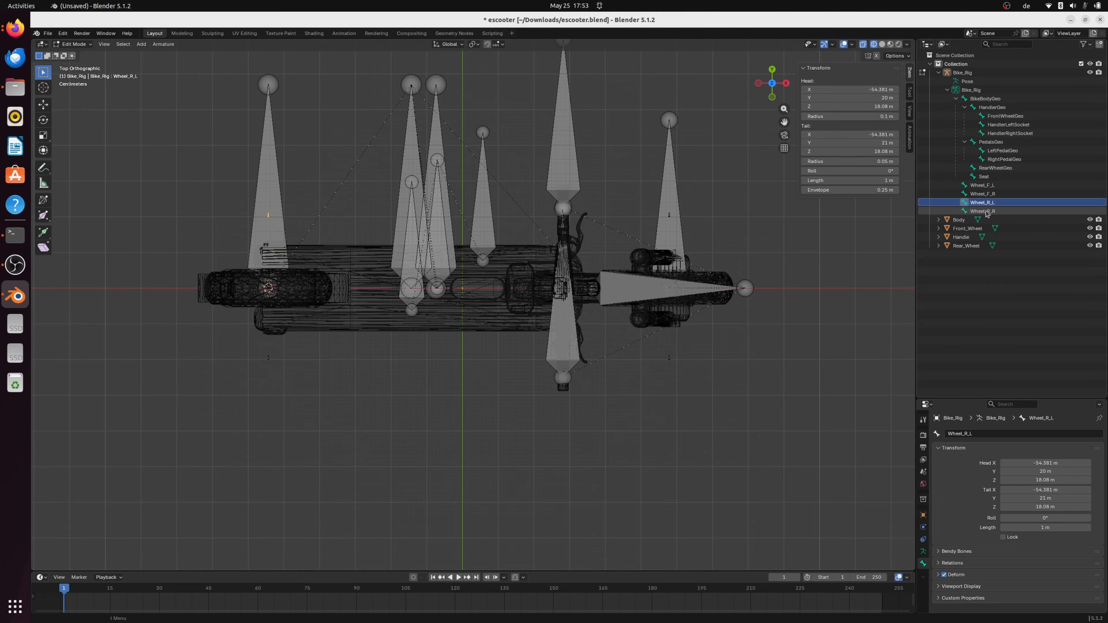
left_click(772, 99)
left_click(988, 203)
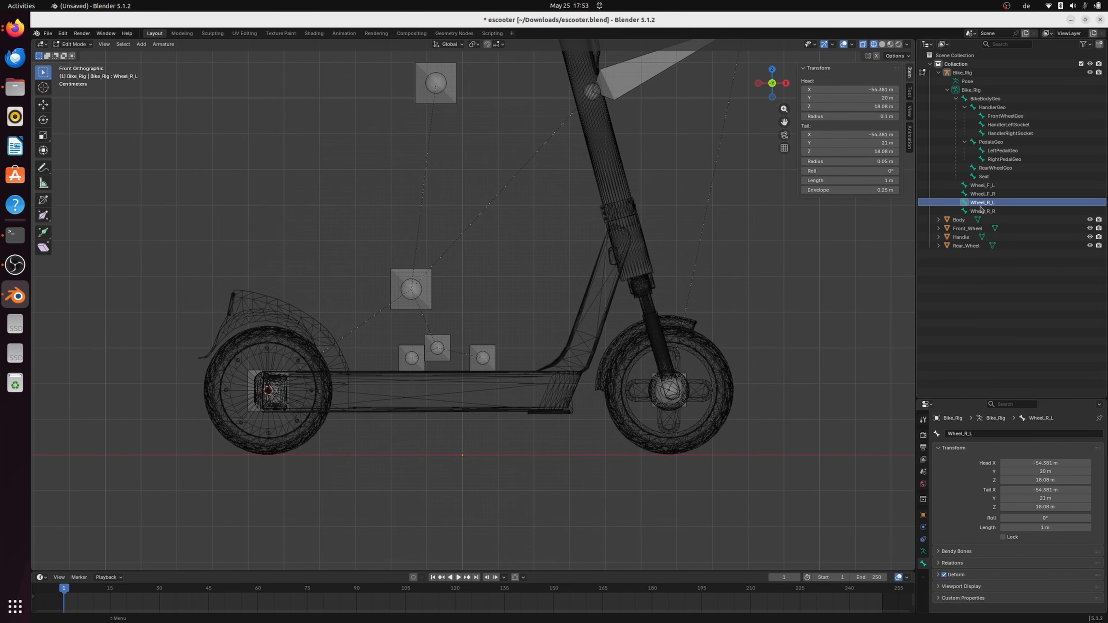
left_click(983, 211)
Save the file, then display the scooter in Material Preview shading with X-ray turned off.
middle_click_drag(359, 448, 507, 474)
left_click(48, 34)
left_click(69, 91)
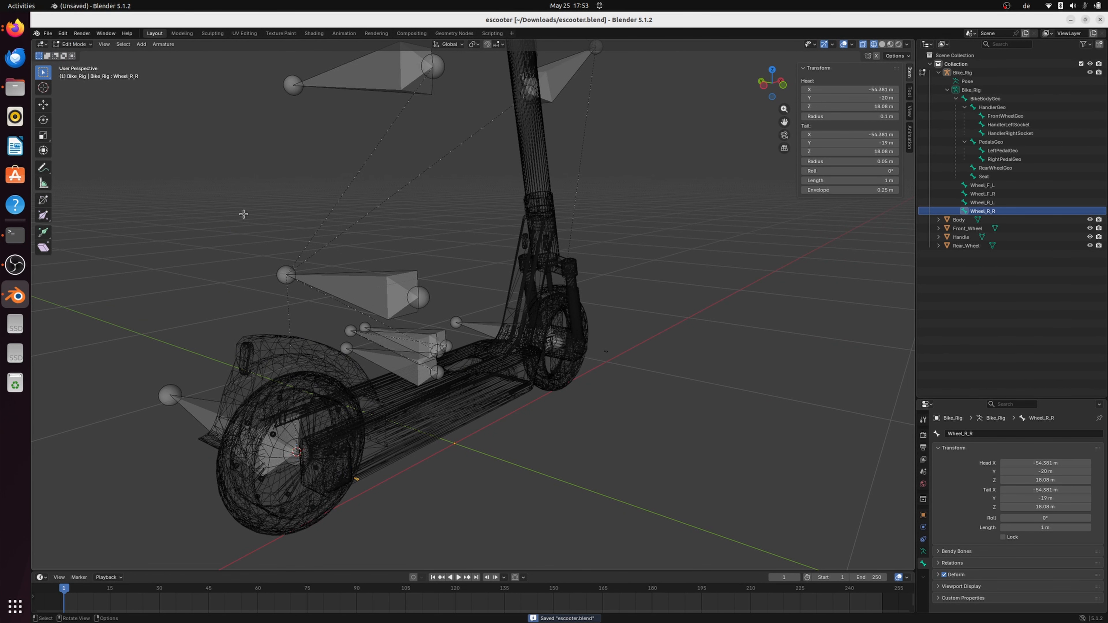
scroll(519, 355, "down", 2)
left_click(890, 45)
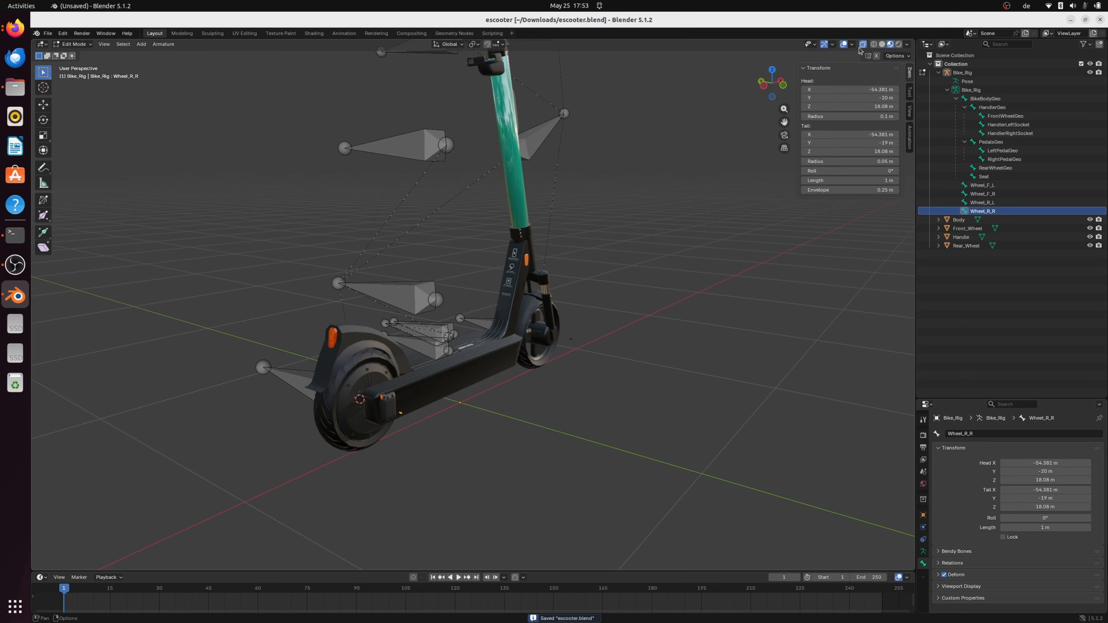
left_click(863, 44)
Examine the rig from the side and select the pedal and body bones around the deck one by one.
middle_click_drag(736, 291, 671, 316)
left_click(687, 316)
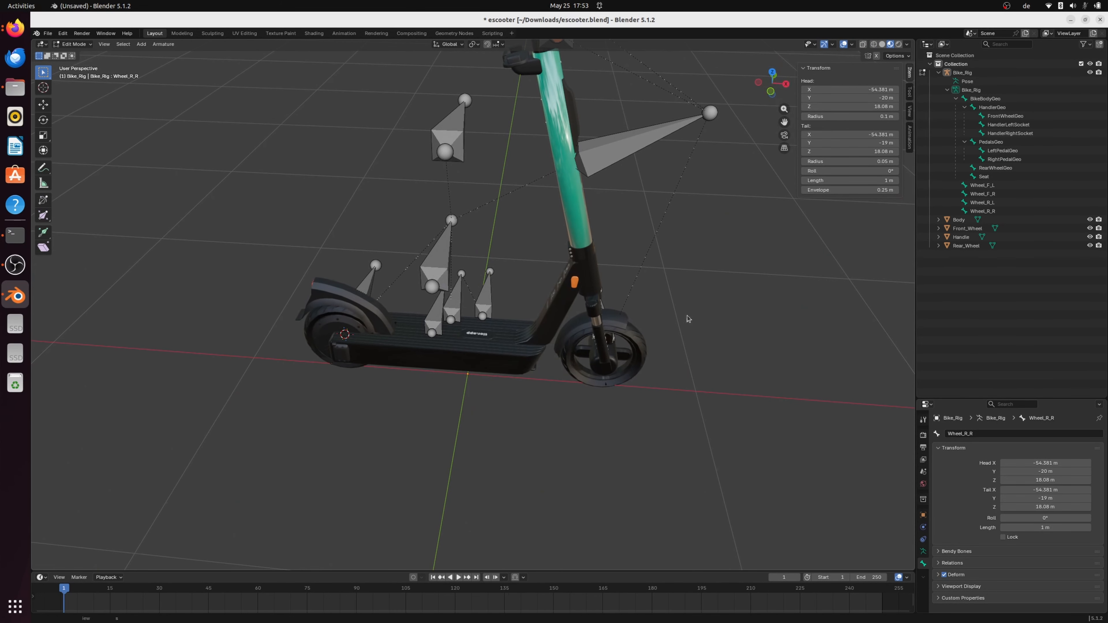
left_click(771, 91)
middle_click_drag(751, 302, 766, 261)
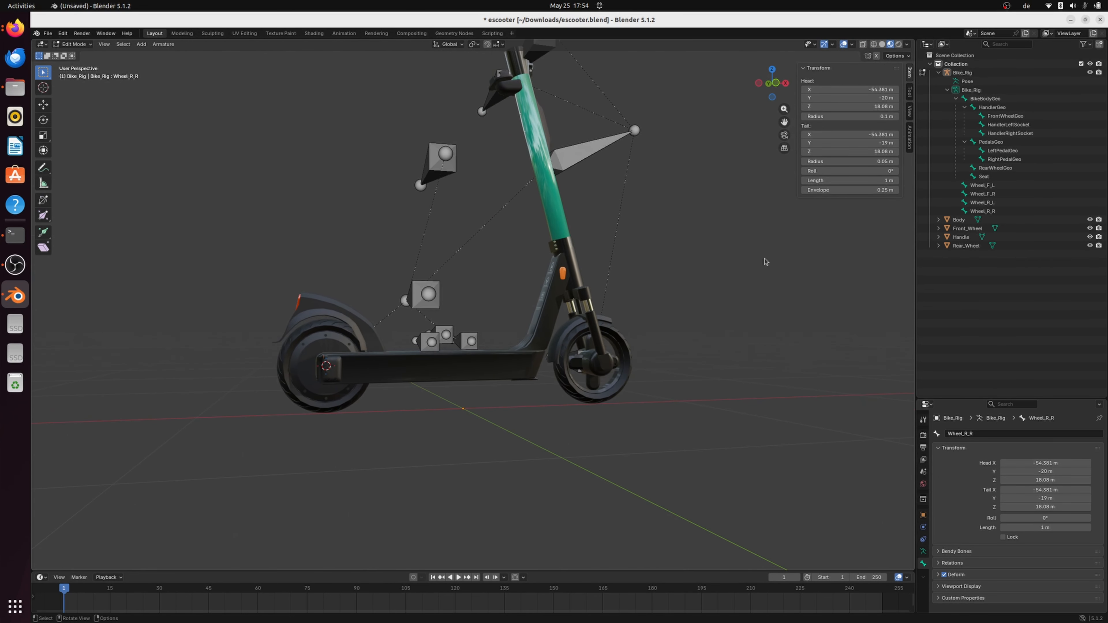
scroll(509, 372, "up", 5)
middle_click_drag(537, 386, 509, 382)
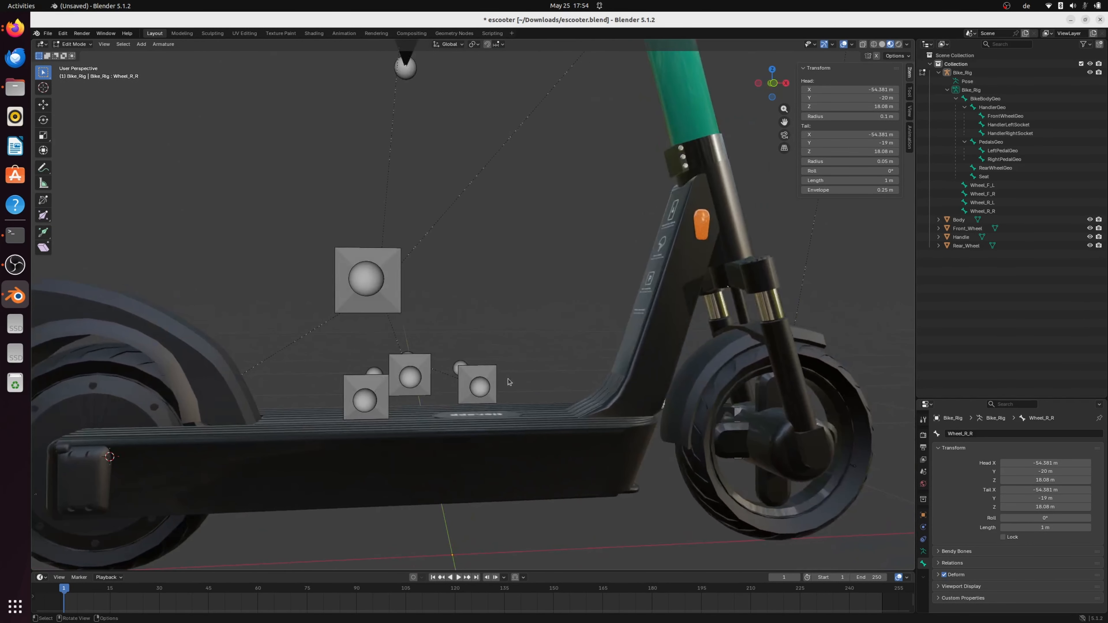
scroll(508, 379, "down", 3)
left_click(443, 355)
left_click(417, 366)
left_click(472, 362)
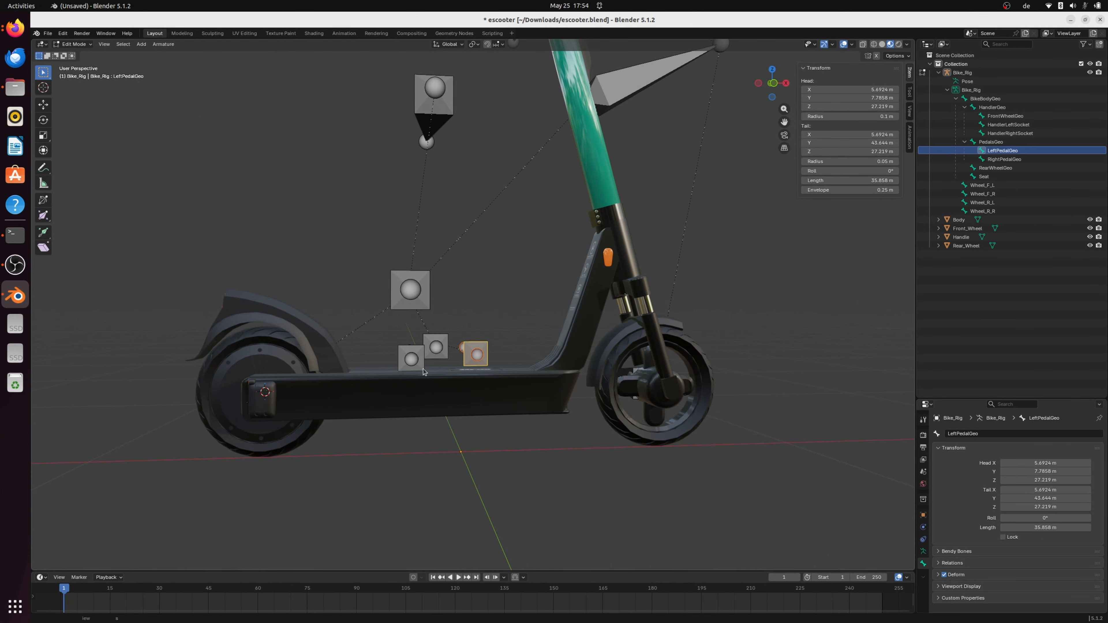
left_click(422, 369)
left_click(410, 289)
Examine the Seat, HandlerGeo and HandlerRightSocket bones by selecting each and viewing the rig from several angles.
scroll(454, 284, "down", 2)
left_click(447, 154)
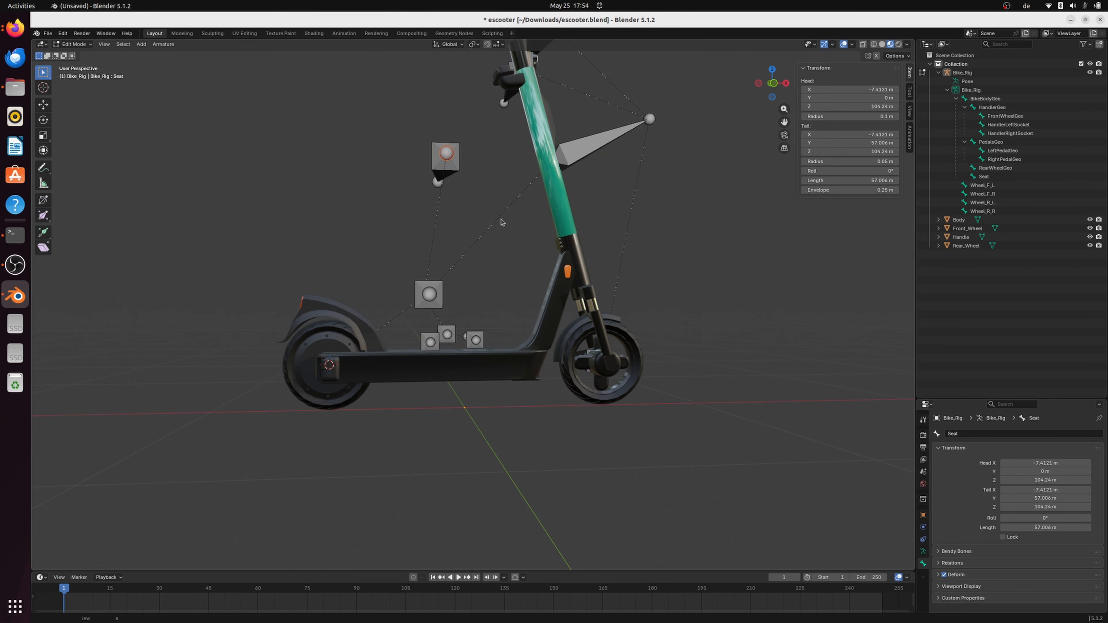
left_click(460, 170)
middle_click_drag(514, 214, 515, 233)
left_click(582, 147)
scroll(581, 146, "down", 3)
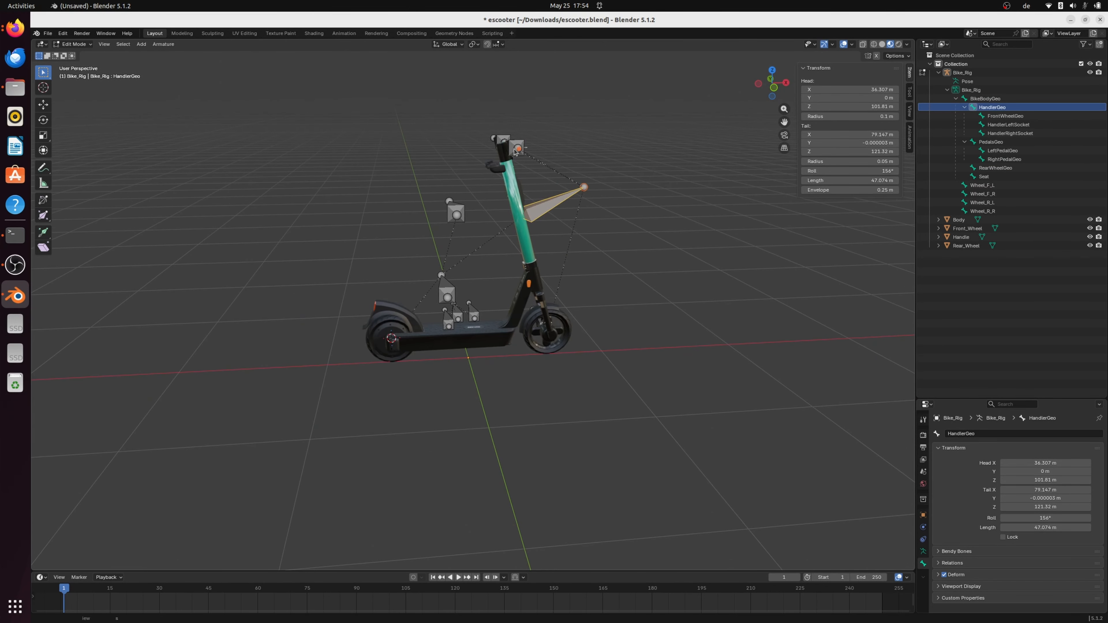
left_click(516, 152)
middle_click_drag(520, 152, 716, 225)
scroll(390, 188, "up", 4)
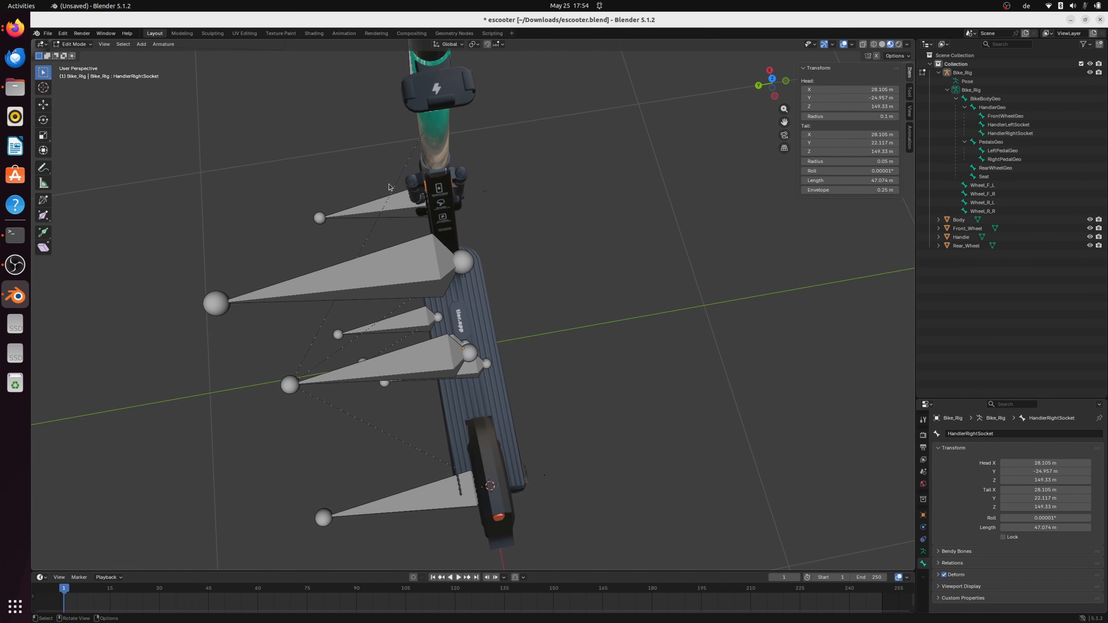
scroll(390, 188, "down", 4)
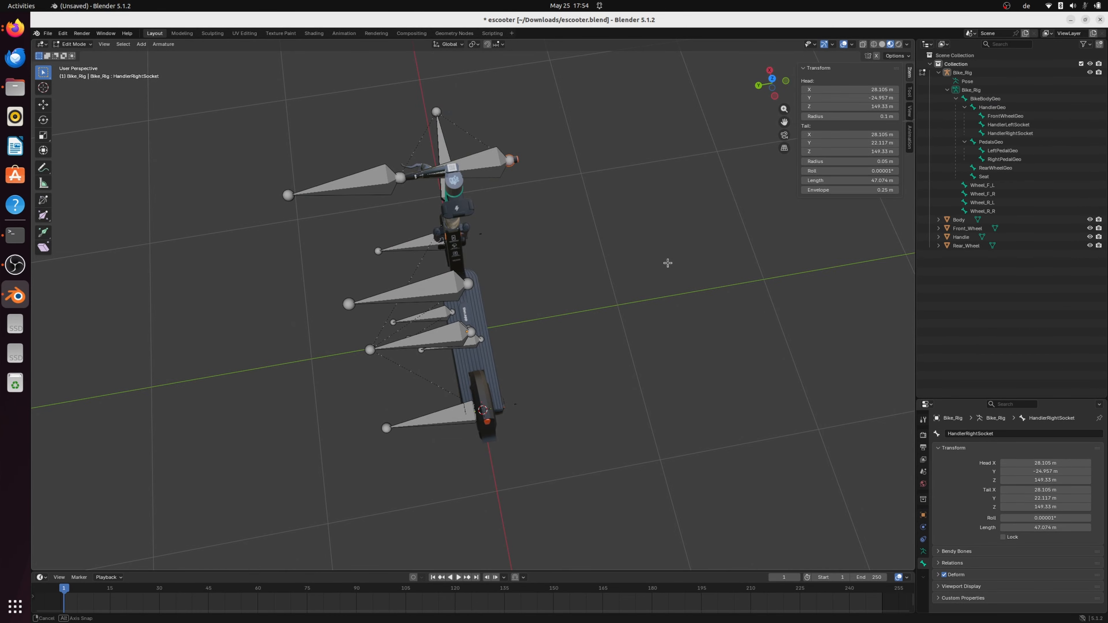
middle_click_drag(668, 264, 613, 237)
In Object Mode, parent the Rear_Wheel, Handle, Front_Wheel and Body meshes to Bike_Rig with empty groups, then expand the rig's hierarchy.
left_click(939, 72)
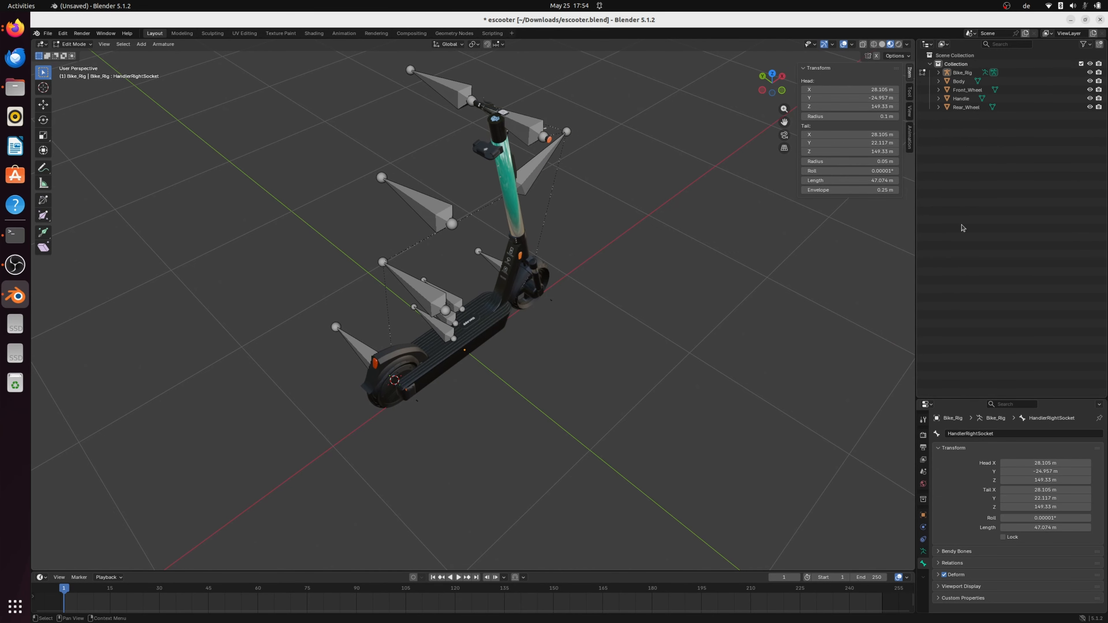
middle_click_drag(750, 314, 735, 296)
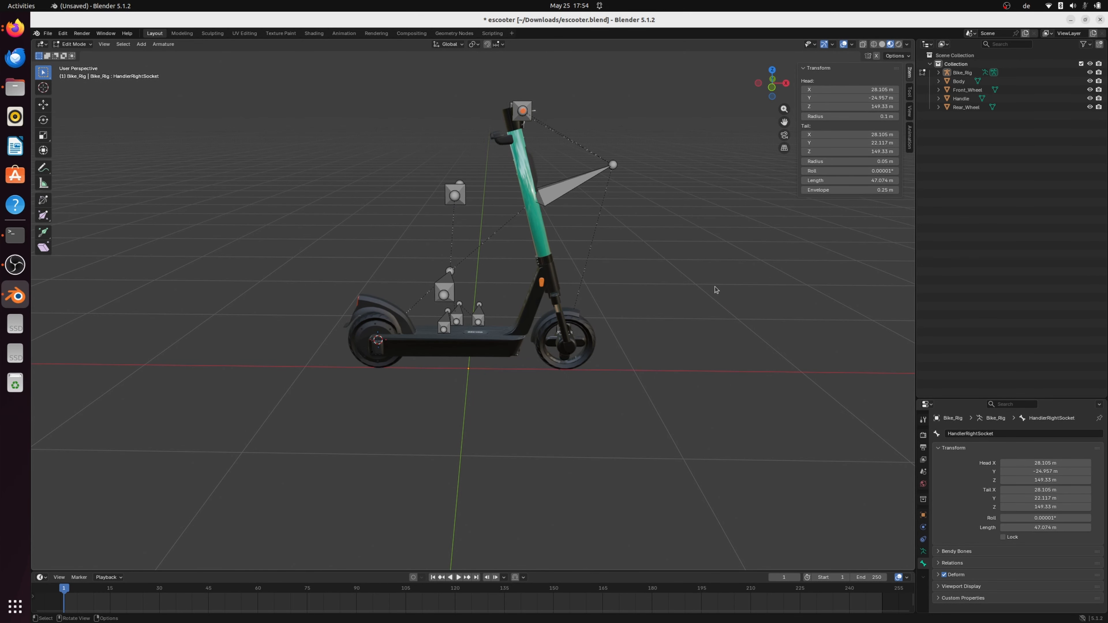
key("Tab")
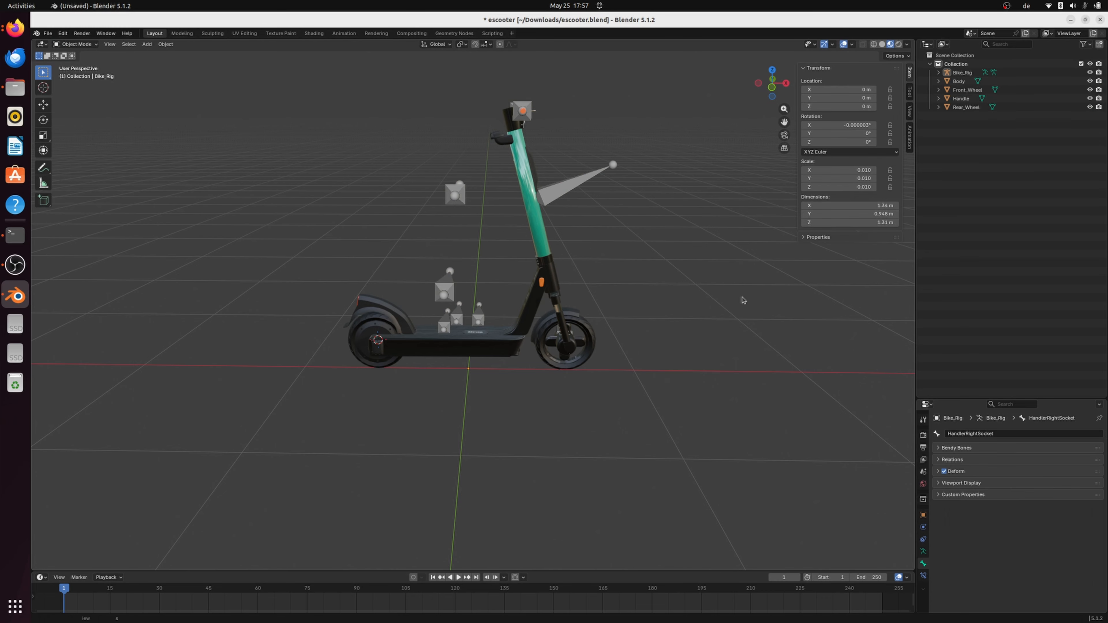
left_click(965, 107)
left_click(964, 100, "ctrl")
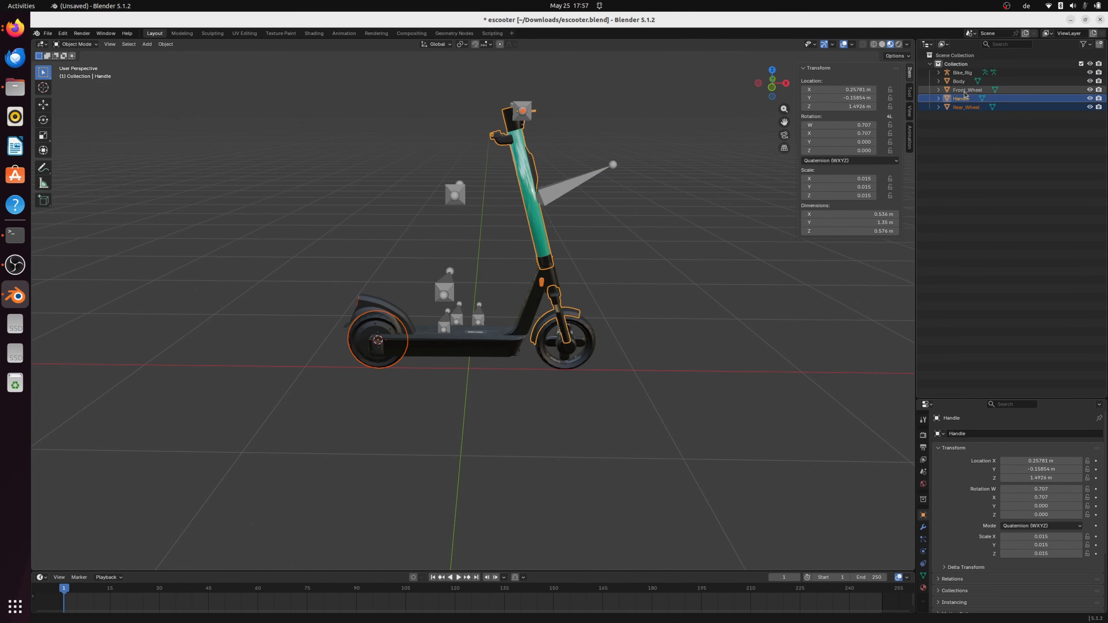
left_click(963, 91, "ctrl")
left_click(963, 87, "ctrl")
left_click(963, 82, "ctrl")
left_click(961, 86, "ctrl")
left_click(962, 73, "ctrl")
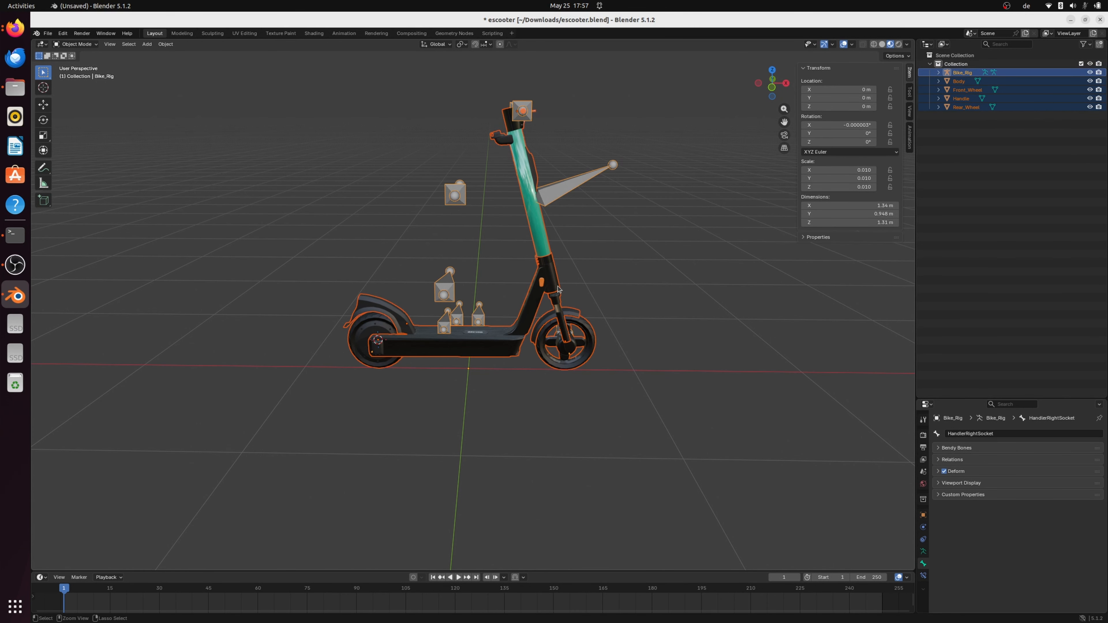
key("ctrl+p")
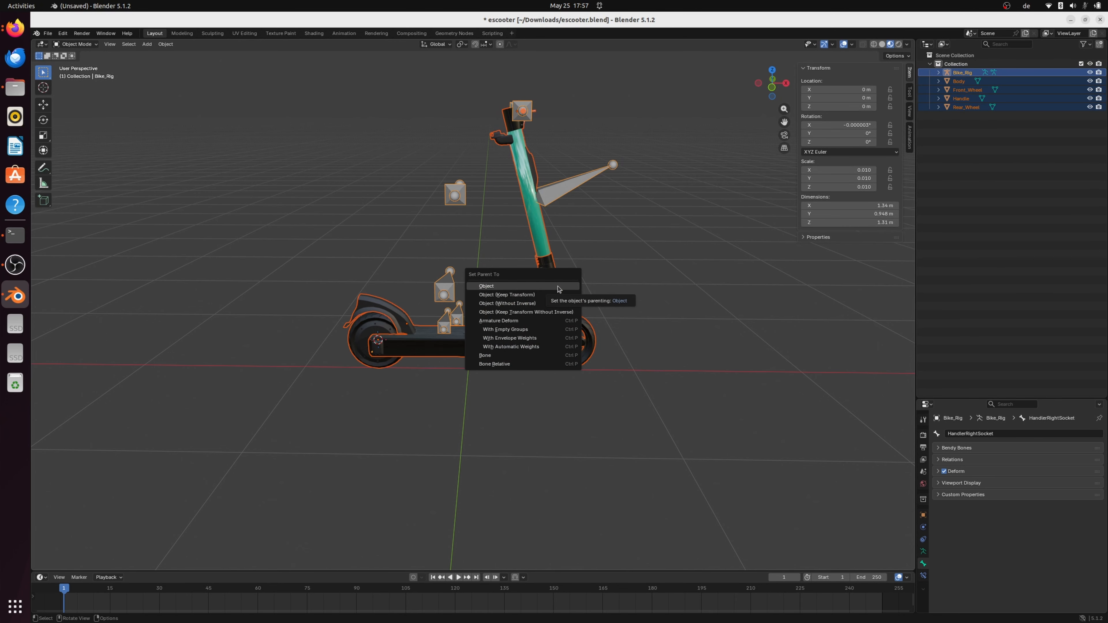
left_click(541, 330)
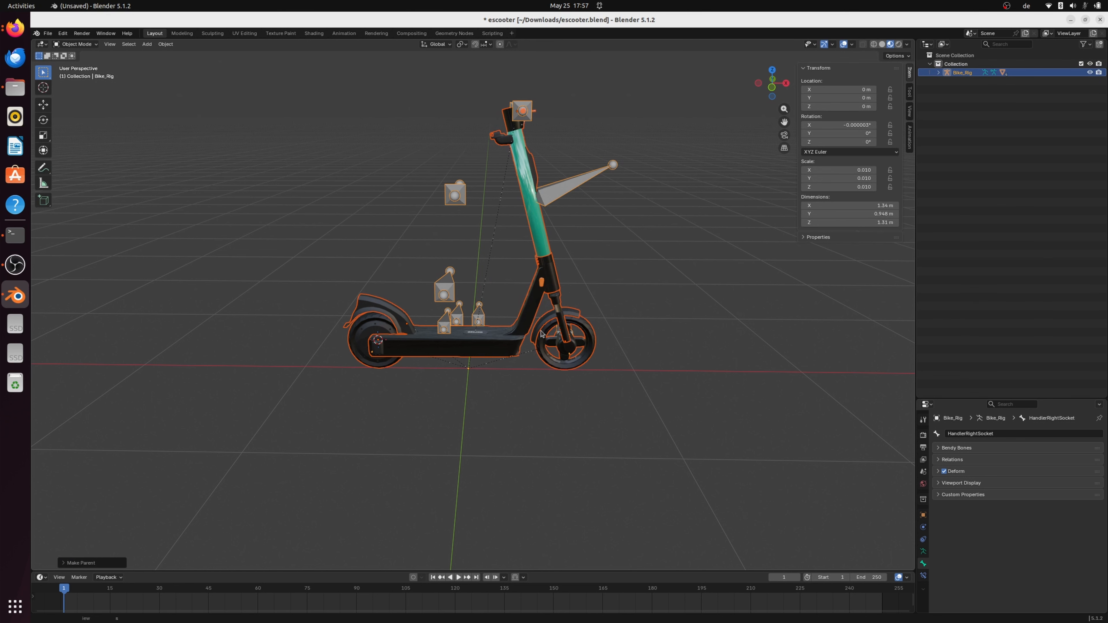
left_click(934, 108)
left_click(938, 73)
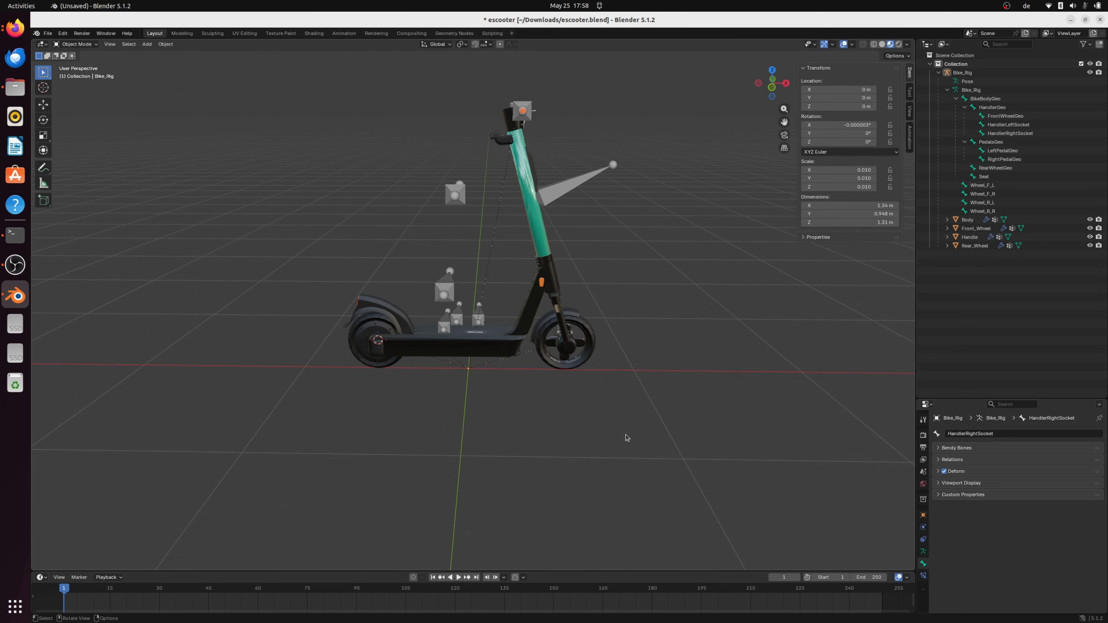
Open the Front_Wheel mesh in Edit Mode and isolate it in local view.
left_click(592, 340)
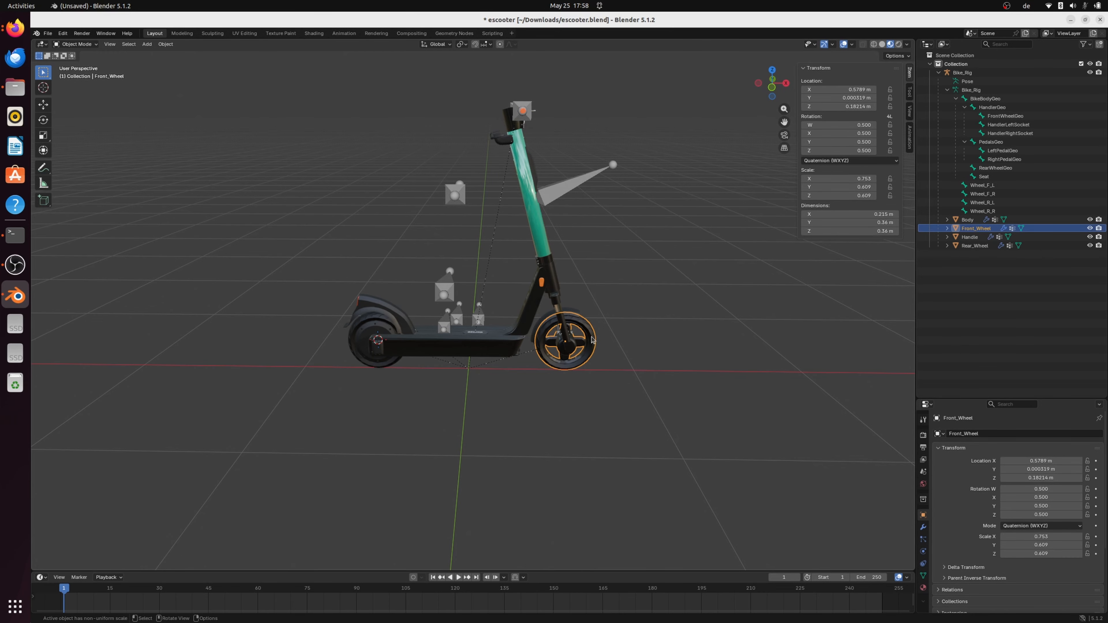
left_click(75, 44)
left_click(71, 64)
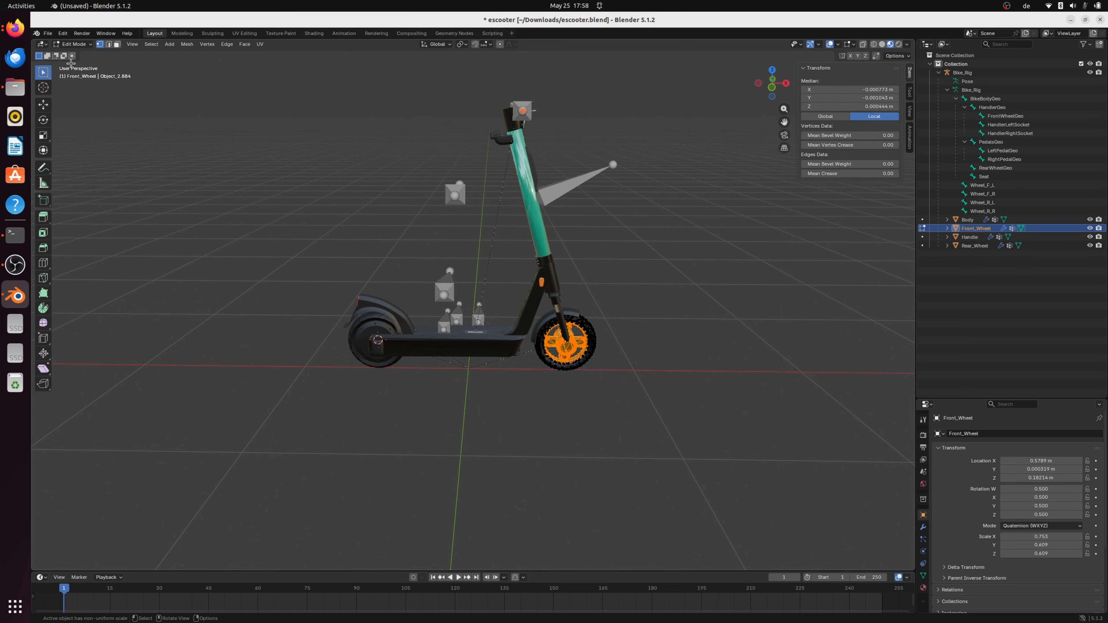
key("alt+a")
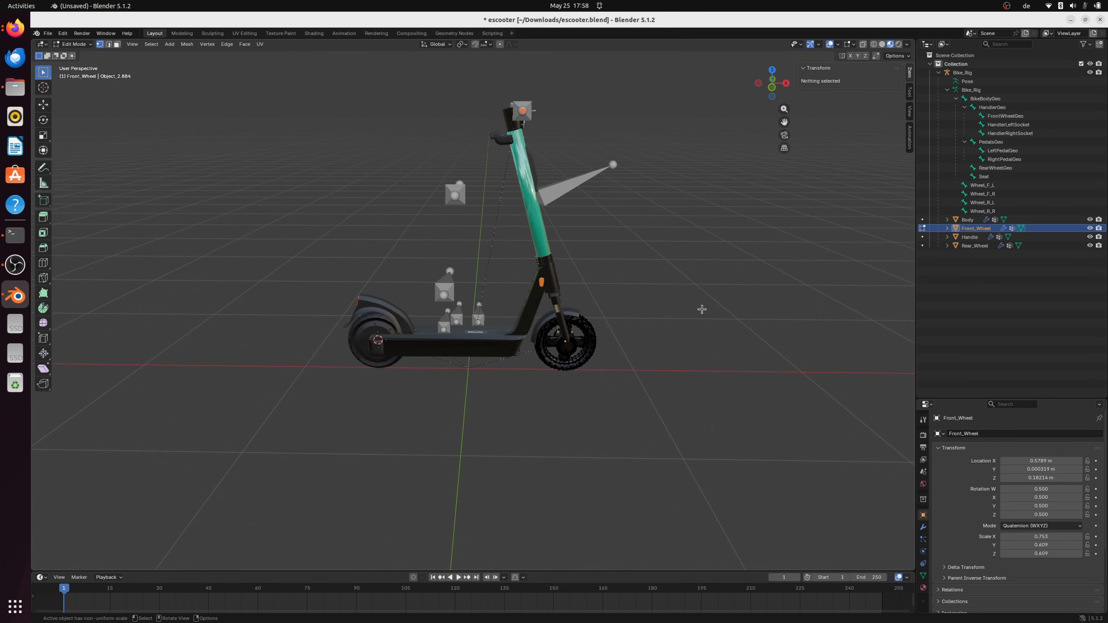
key("KP_Divide")
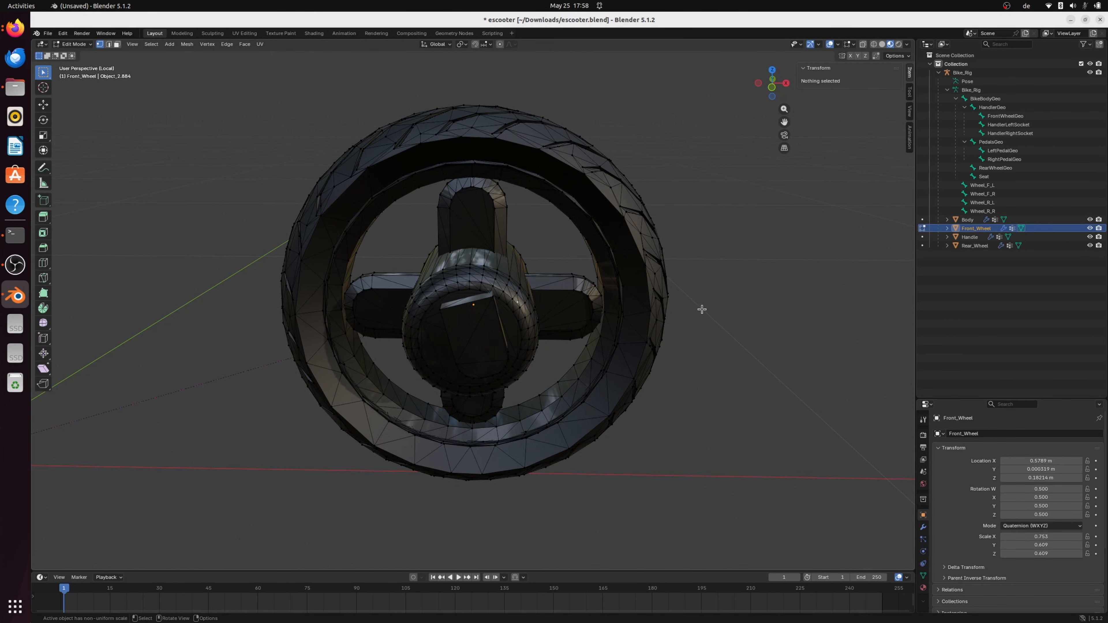
Assign all Front_Wheel vertices to the FrontWheelGeo vertex group at weight 1.000, then return to Object Mode.
key("a")
scroll(706, 321, "down", 4)
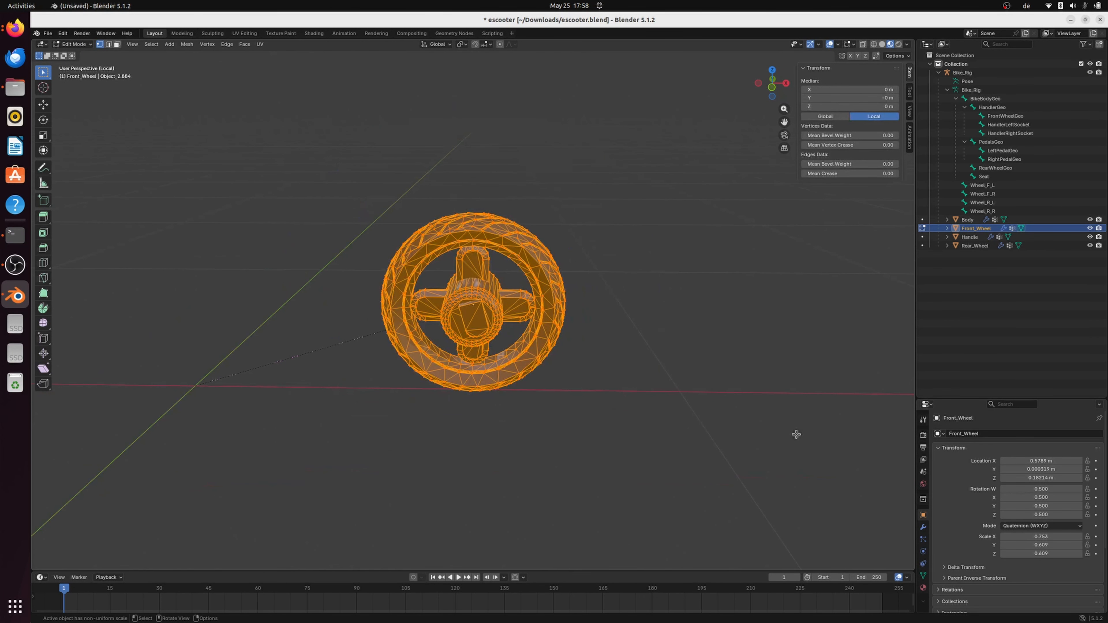
left_click(924, 581)
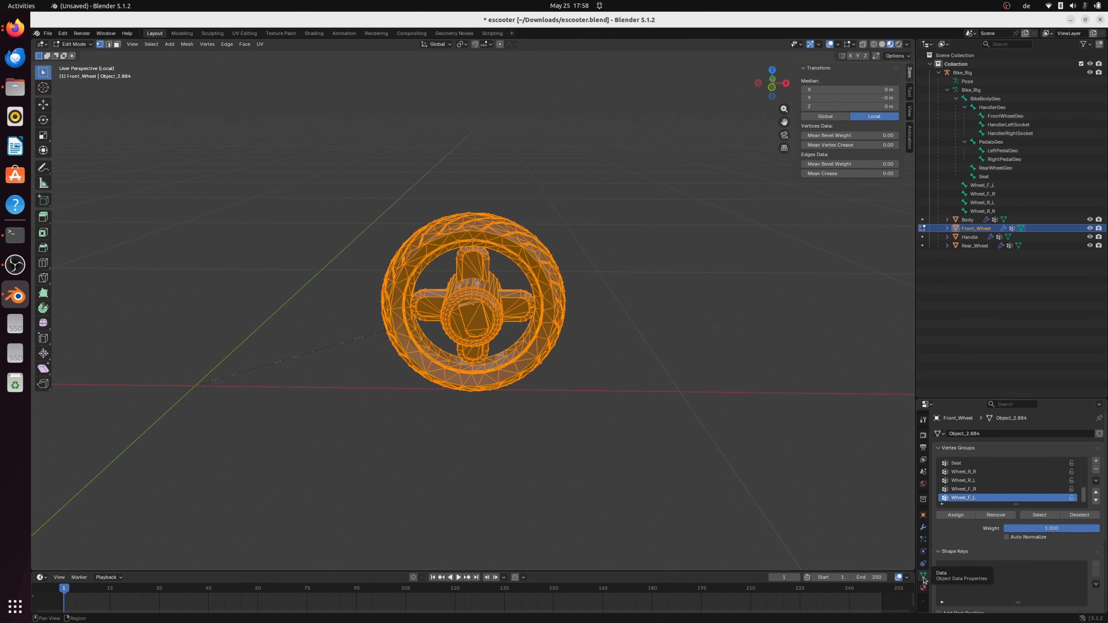
scroll(993, 479, "up", 5)
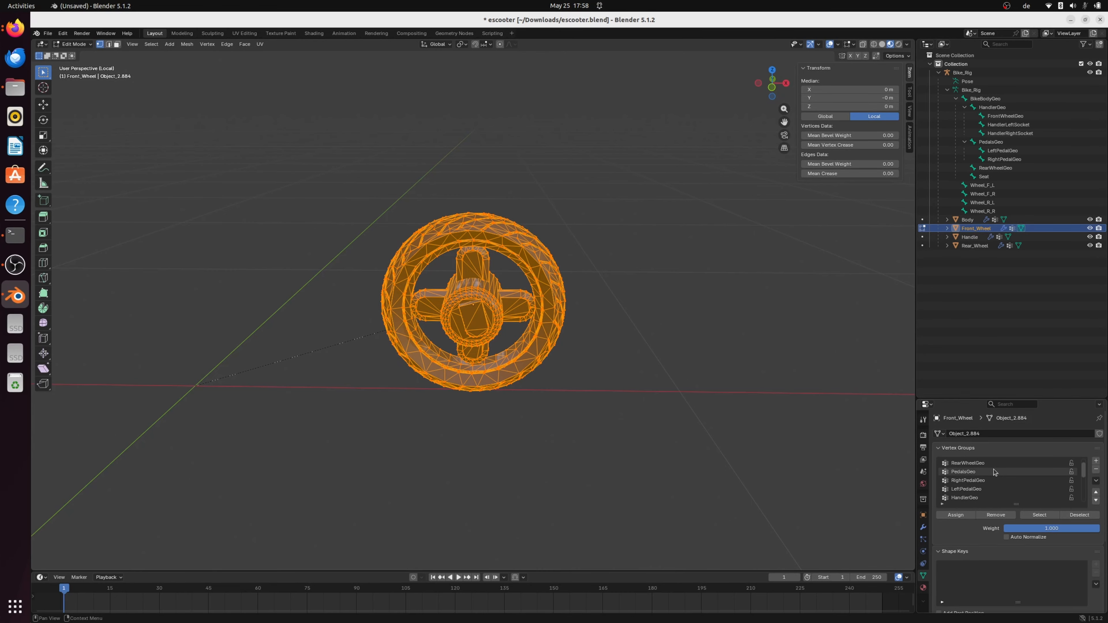
scroll(996, 472, "up", 1)
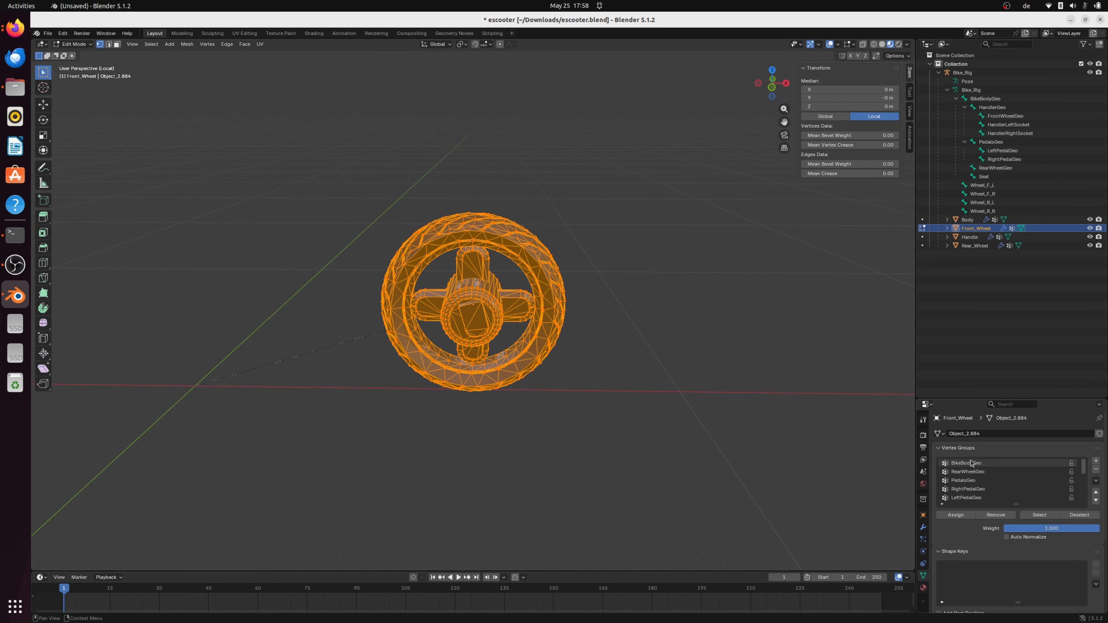
scroll(975, 497, "down", 2)
left_click(974, 499)
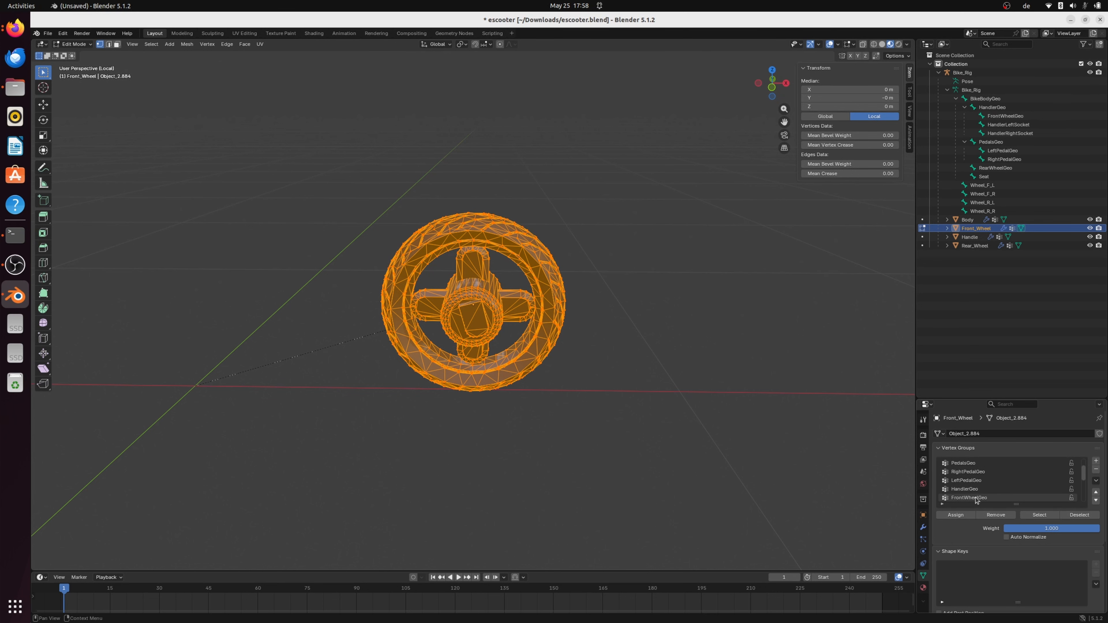
left_click(954, 518)
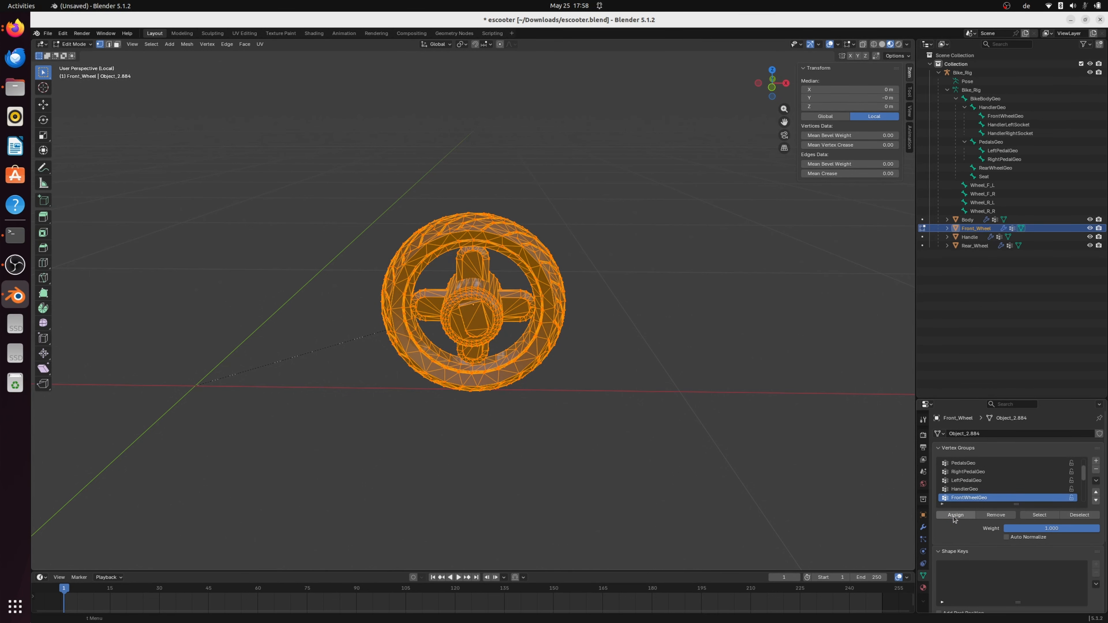
left_click(708, 350)
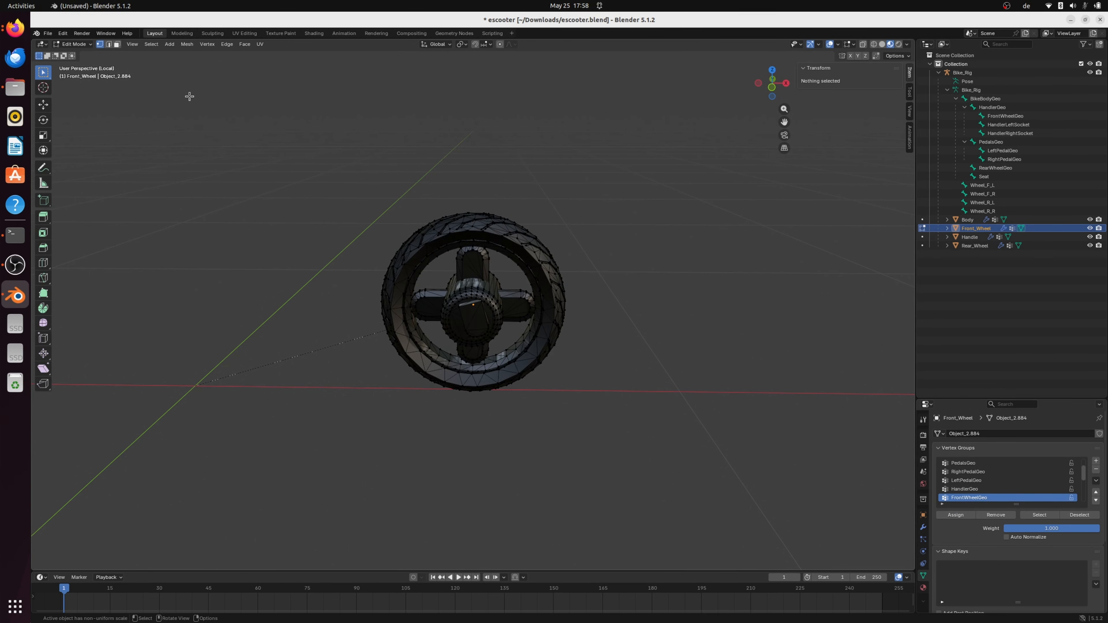
left_click(75, 44)
left_click(72, 54)
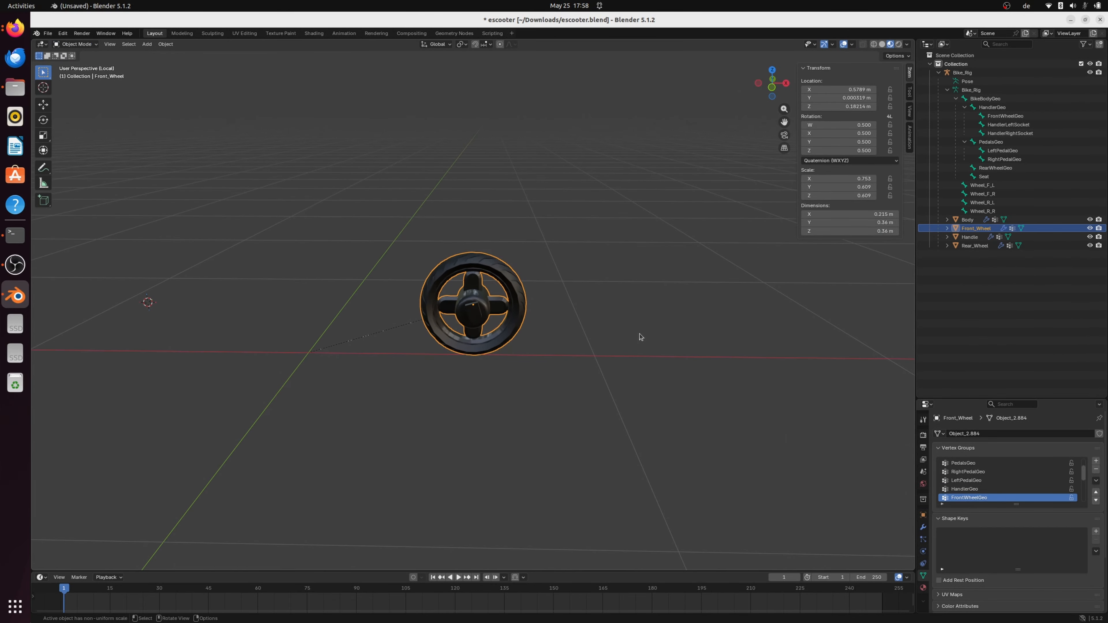
Leave the local view of Front_Wheel, select the Bike_Rig armature and switch it to Pose Mode.
left_click(714, 298)
key("KP_Divide")
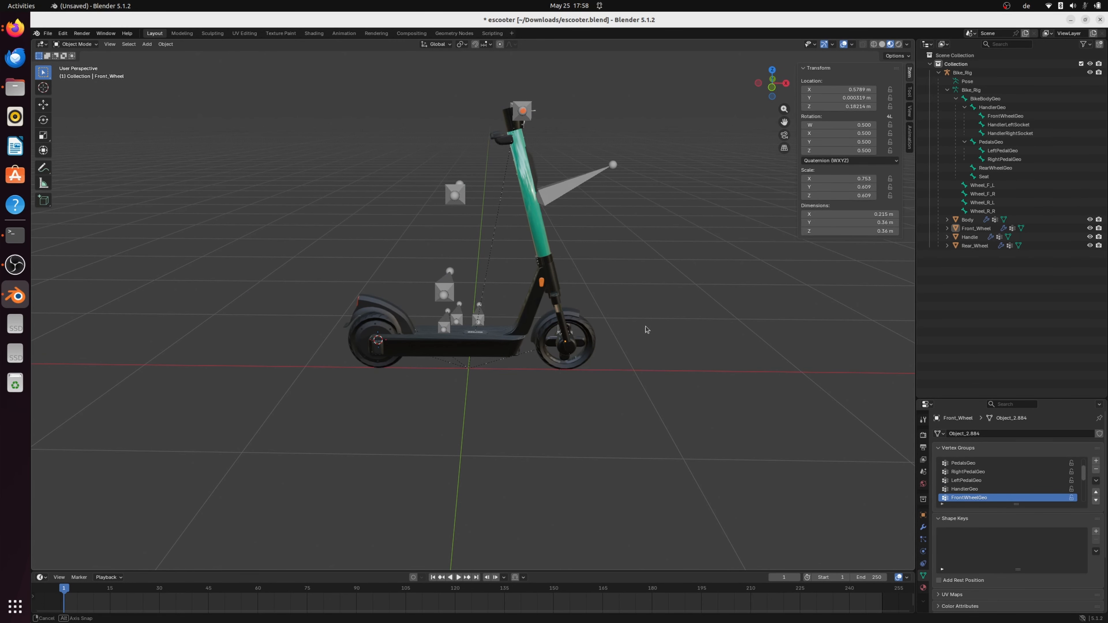
middle_click_drag(576, 329, 527, 337)
left_click(470, 363)
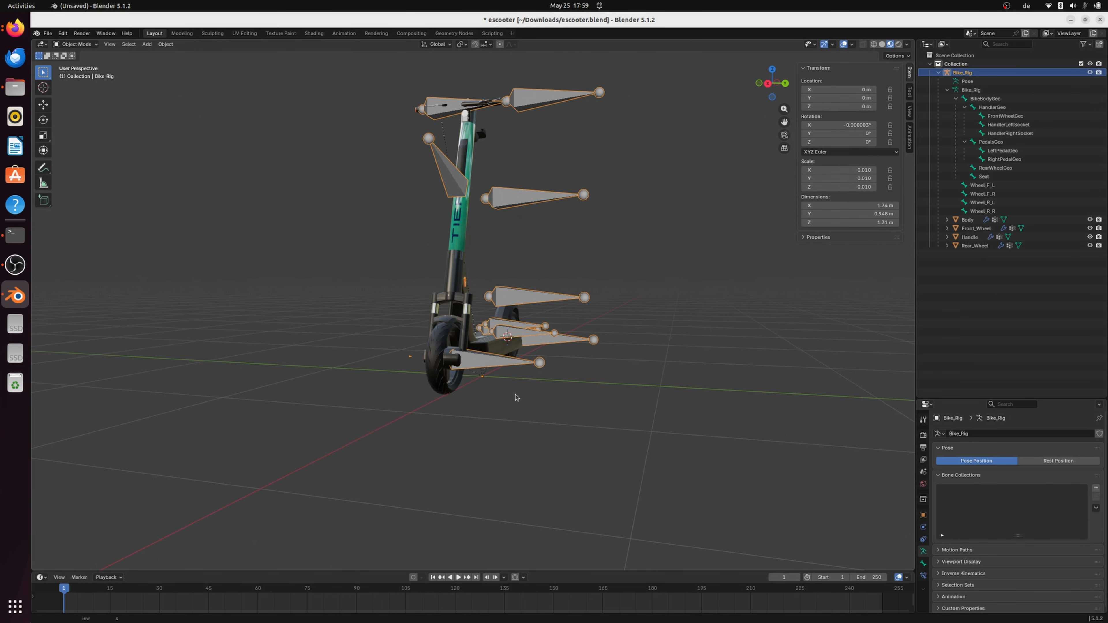
middle_click_drag(531, 411, 549, 421)
left_click(76, 44)
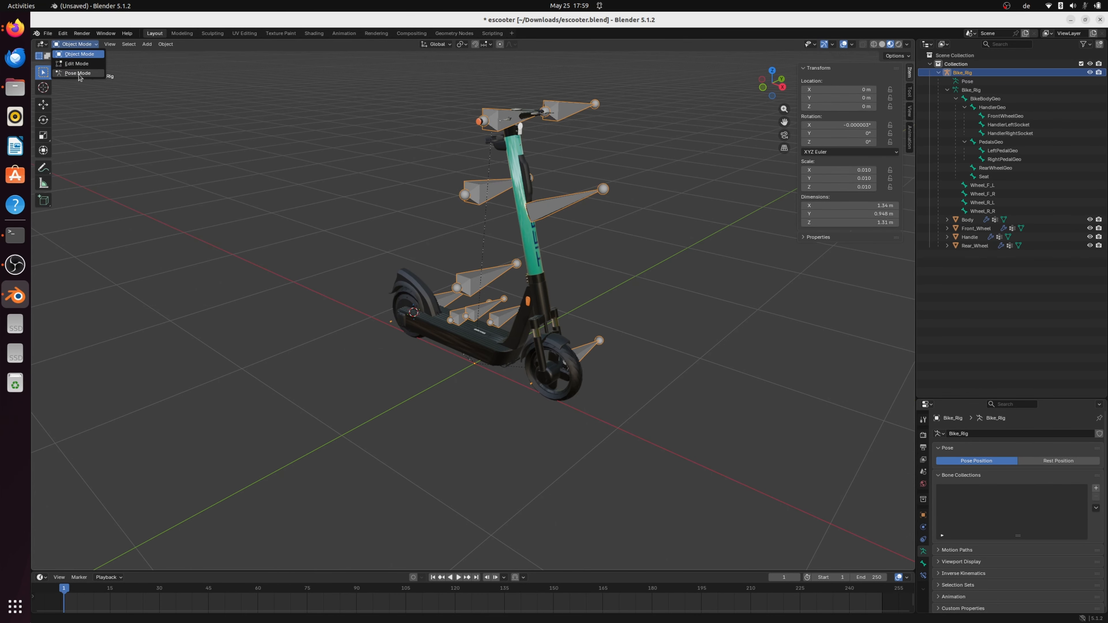
left_click(76, 74)
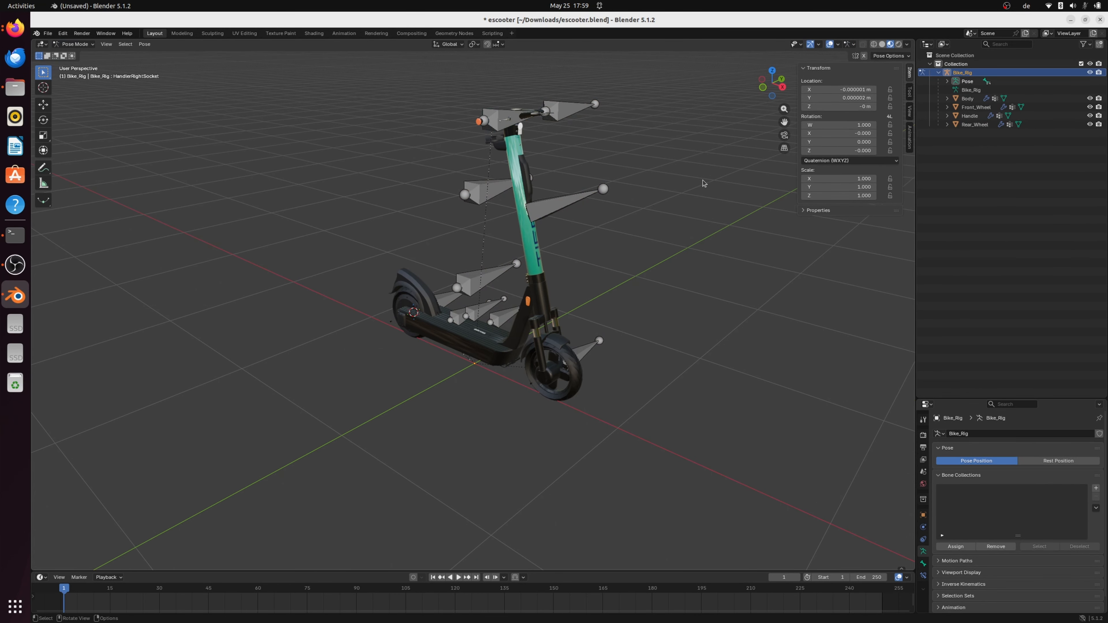
Test the FrontWheelGeo bone by rotating it about the global Y axis, clear its rotation and return to Object Mode.
middle_click_drag(743, 254, 661, 259)
left_click(496, 399)
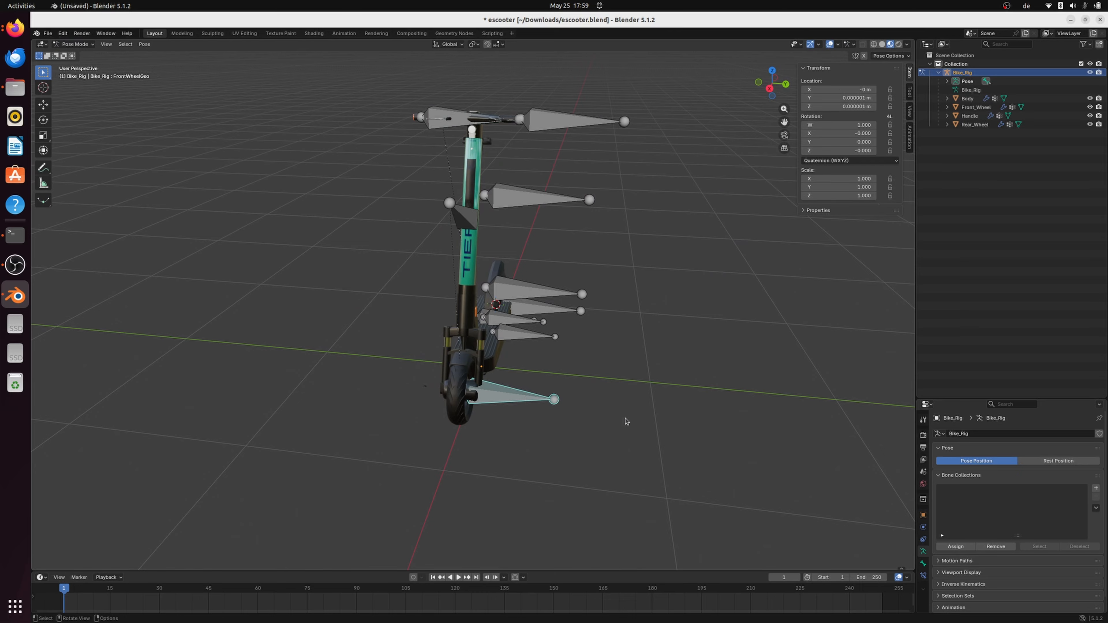
key("r")
key("y")
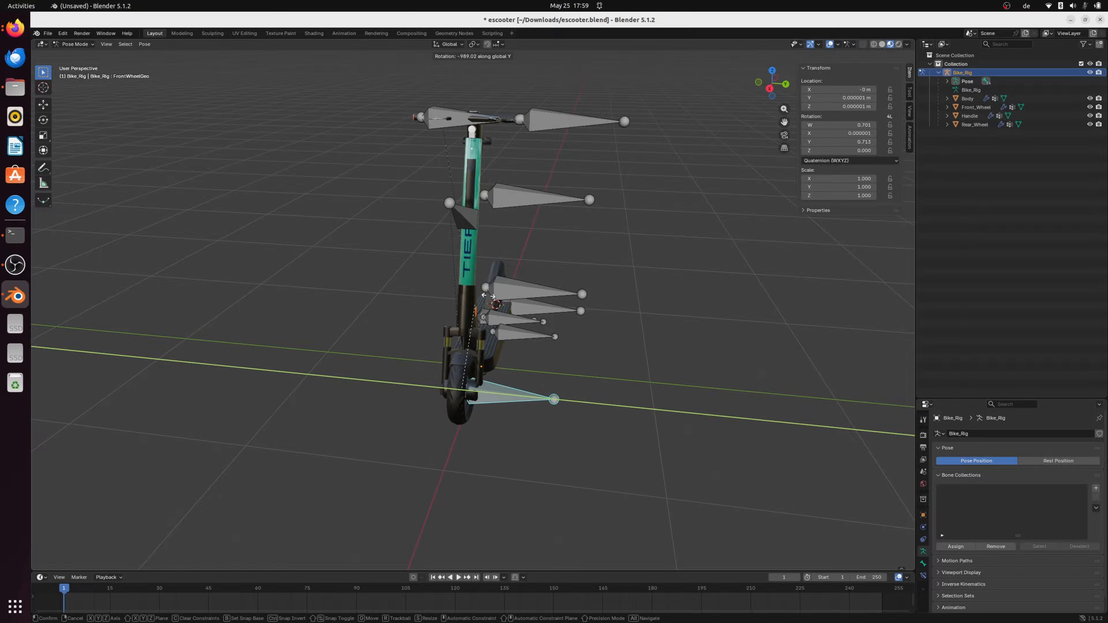
left_click(717, 340)
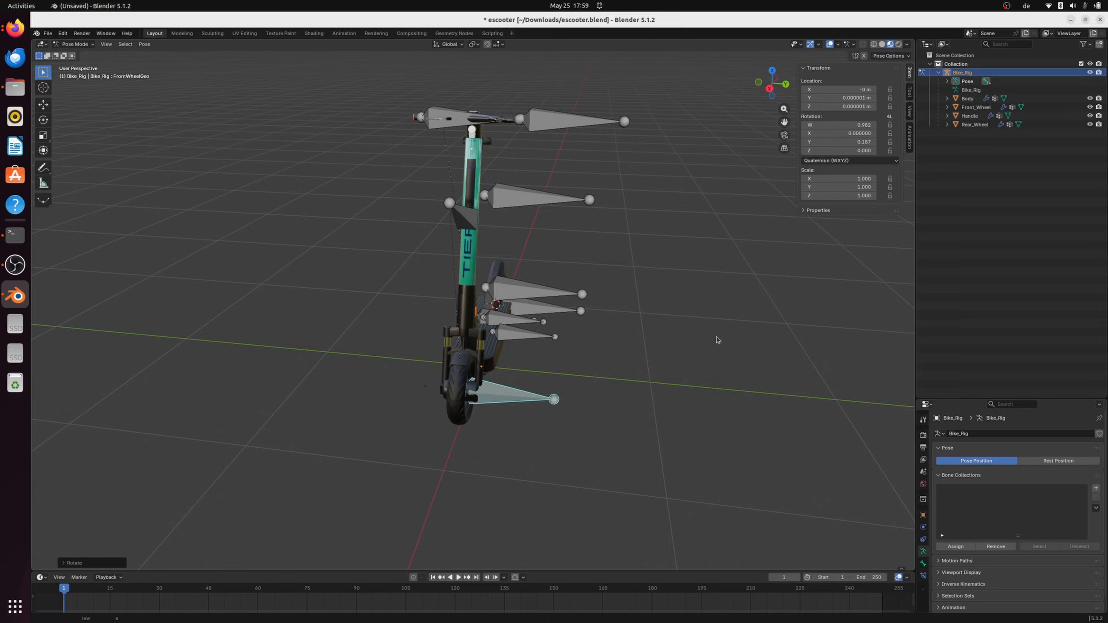
key("alt+r")
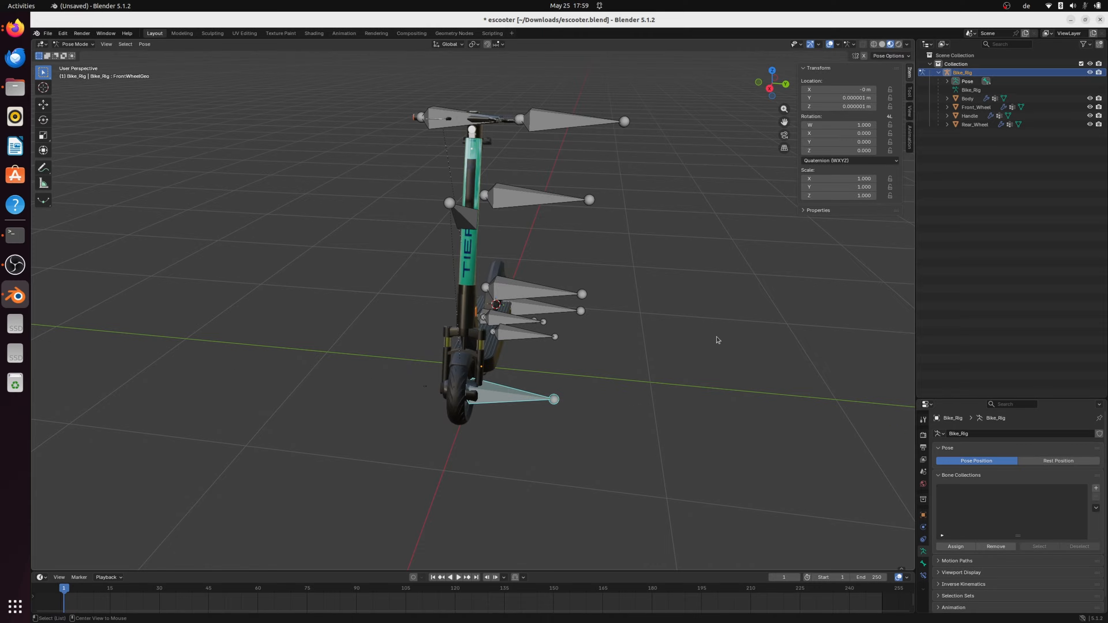
left_click(75, 44)
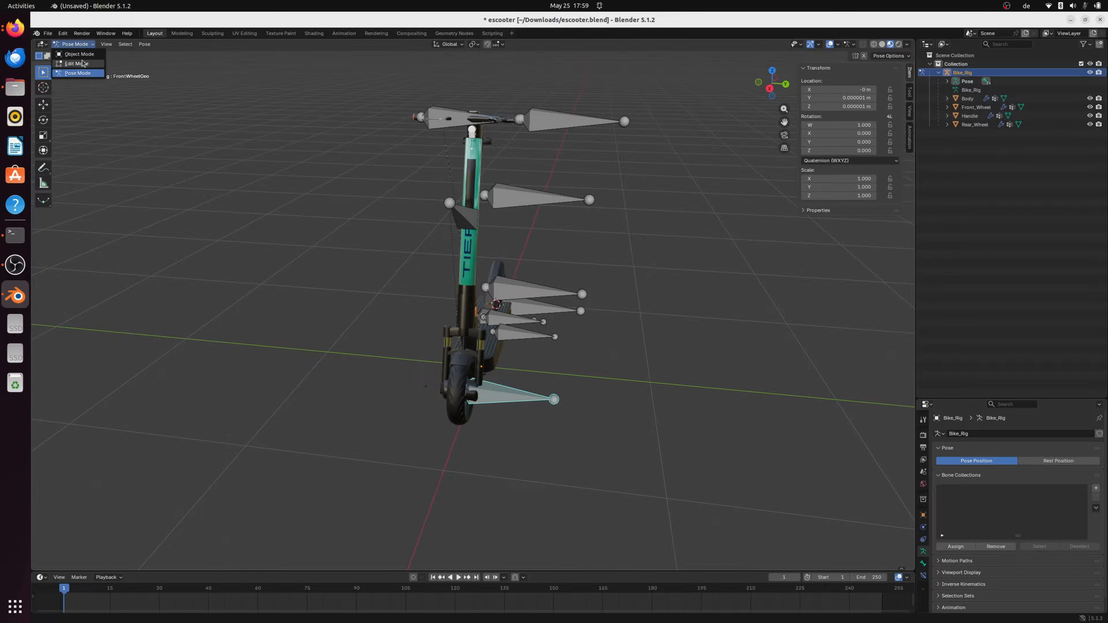
left_click(72, 51)
Open the Rear_Wheel mesh in Edit Mode and select all of its linked geometry.
middle_click_drag(371, 360, 502, 383)
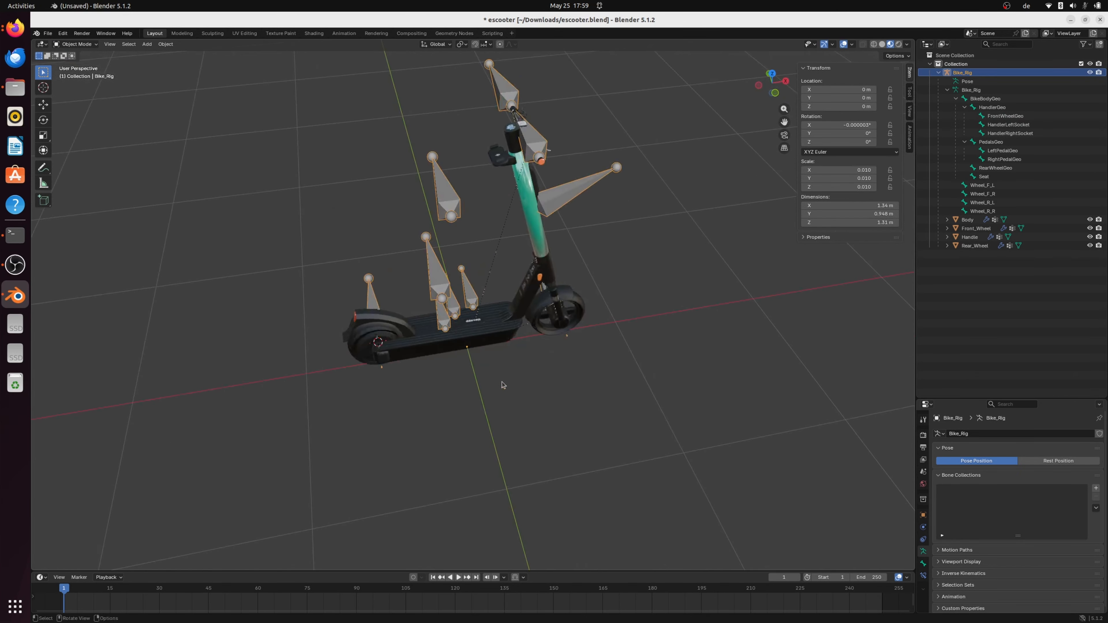
left_click(742, 378)
middle_click_drag(742, 379, 722, 341)
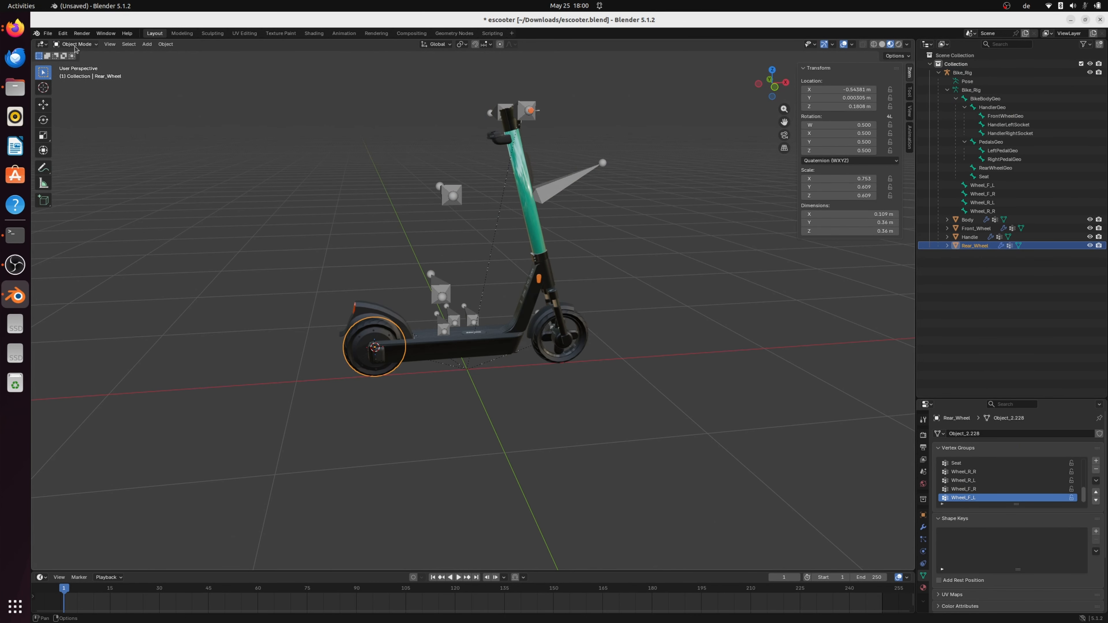
left_click(75, 44)
left_click(87, 66)
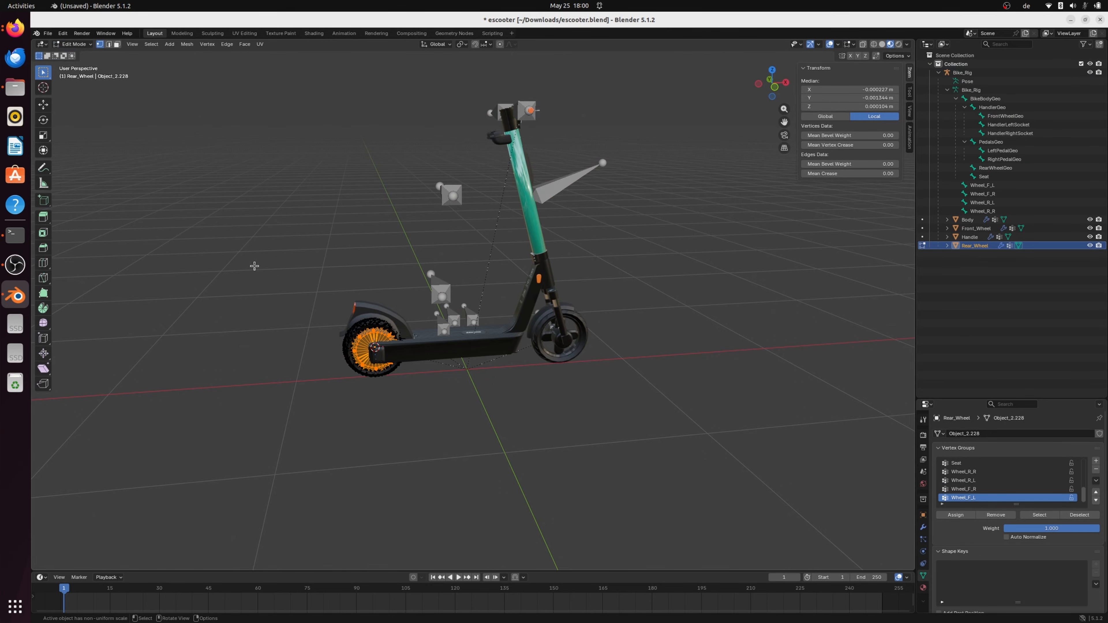
key("l")
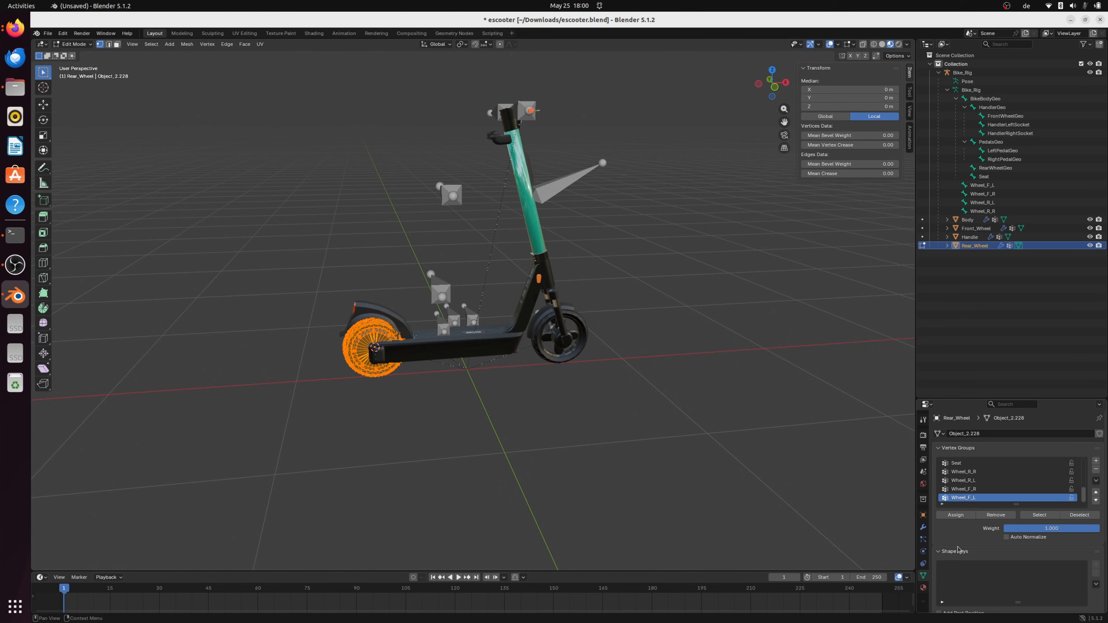
Assign the selected Rear_Wheel vertices to the RearWheelGeo vertex group at weight 1.000 and return to Object Mode.
scroll(996, 492, "up", 2)
scroll(996, 493, "up", 2)
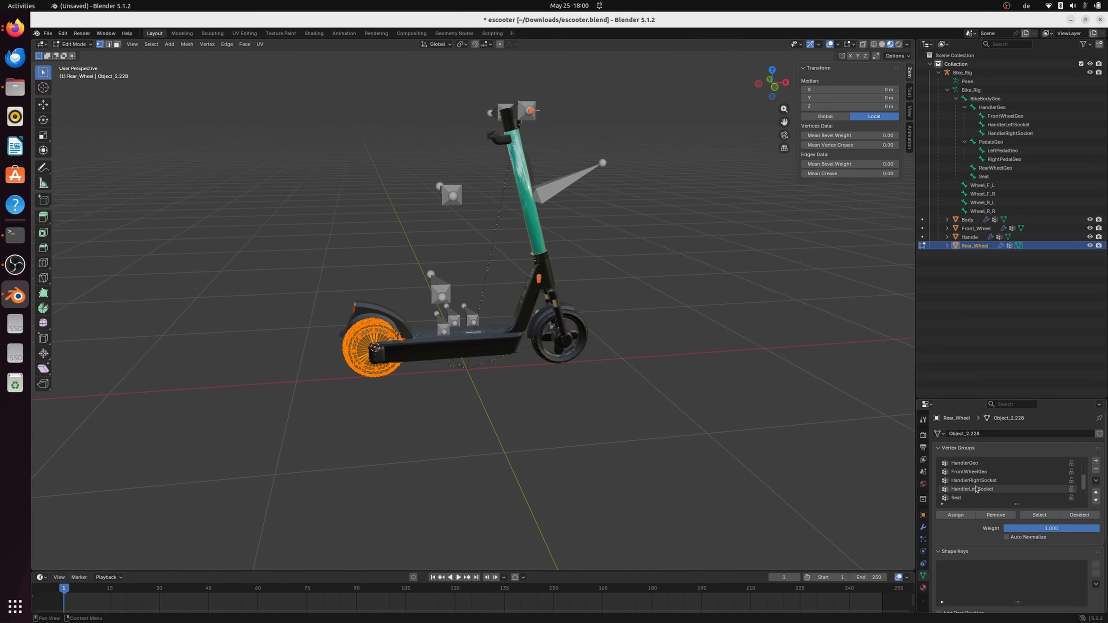
scroll(976, 490, "up", 5)
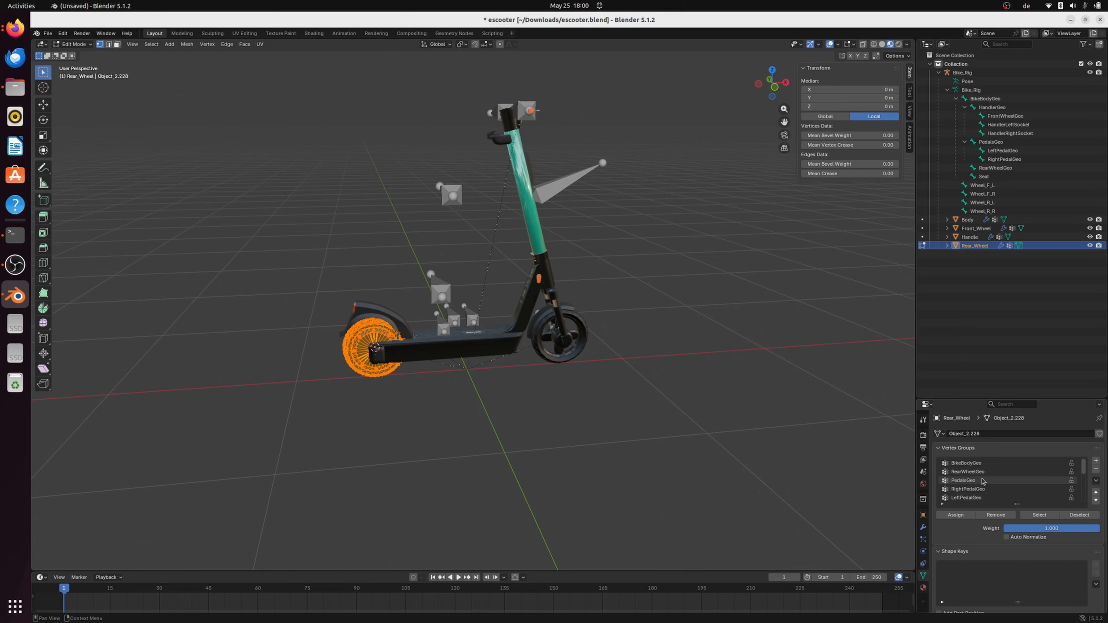
left_click(970, 472)
left_click(956, 515)
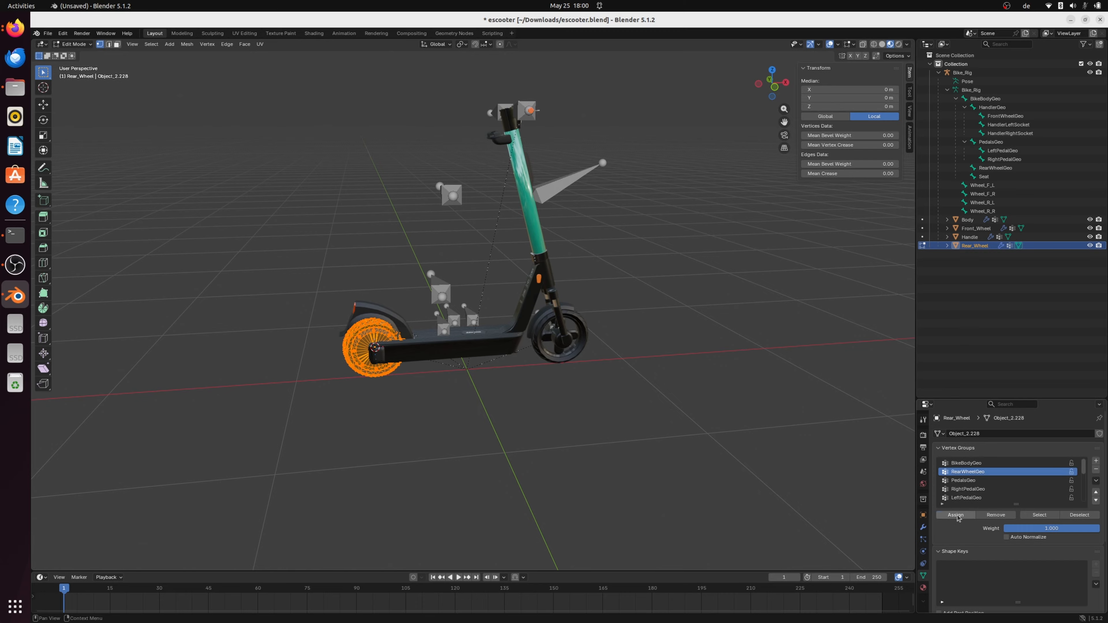
left_click(794, 428)
left_click(73, 44)
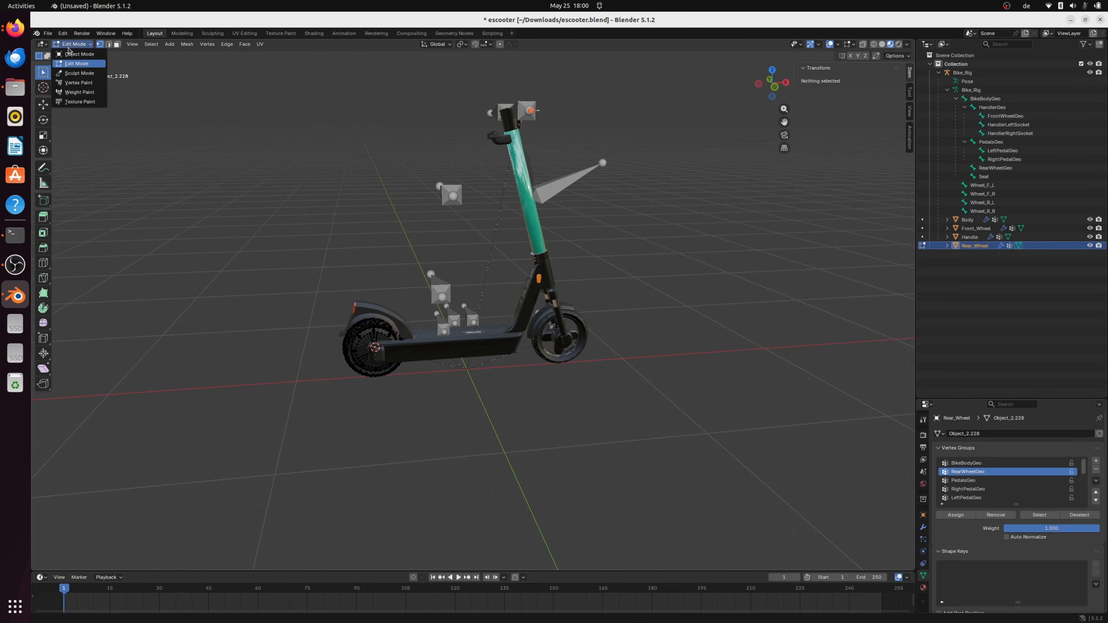
left_click(73, 54)
Open the Body mesh in Edit Mode and select all of its vertices.
left_click(970, 237)
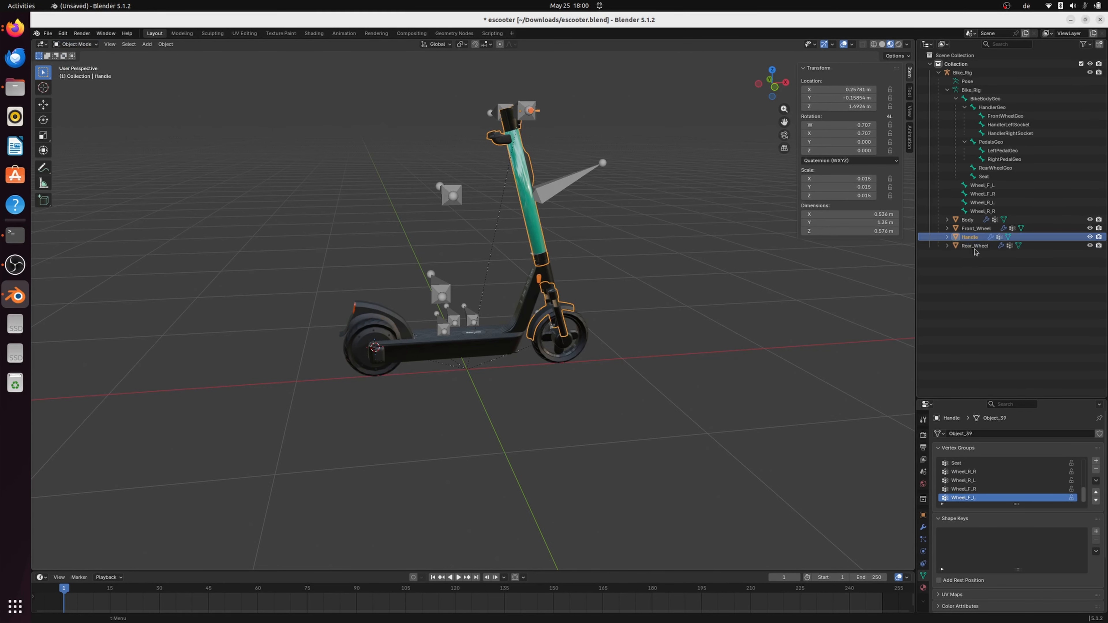
left_click(974, 247)
left_click(968, 220)
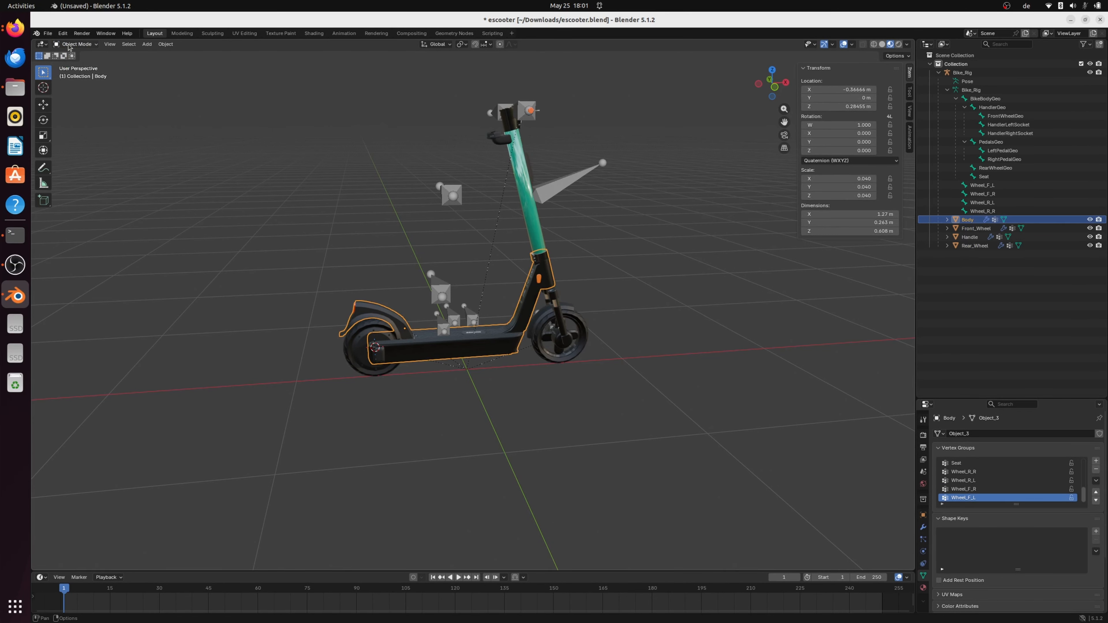
left_click(75, 44)
left_click(72, 64)
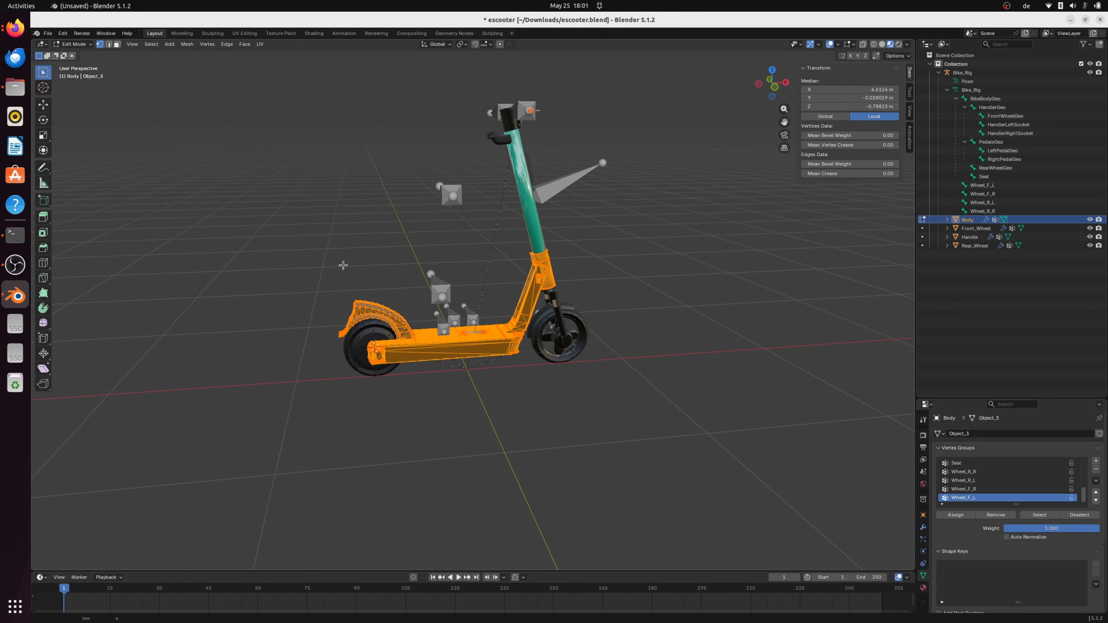
key("alt+a")
key("a")
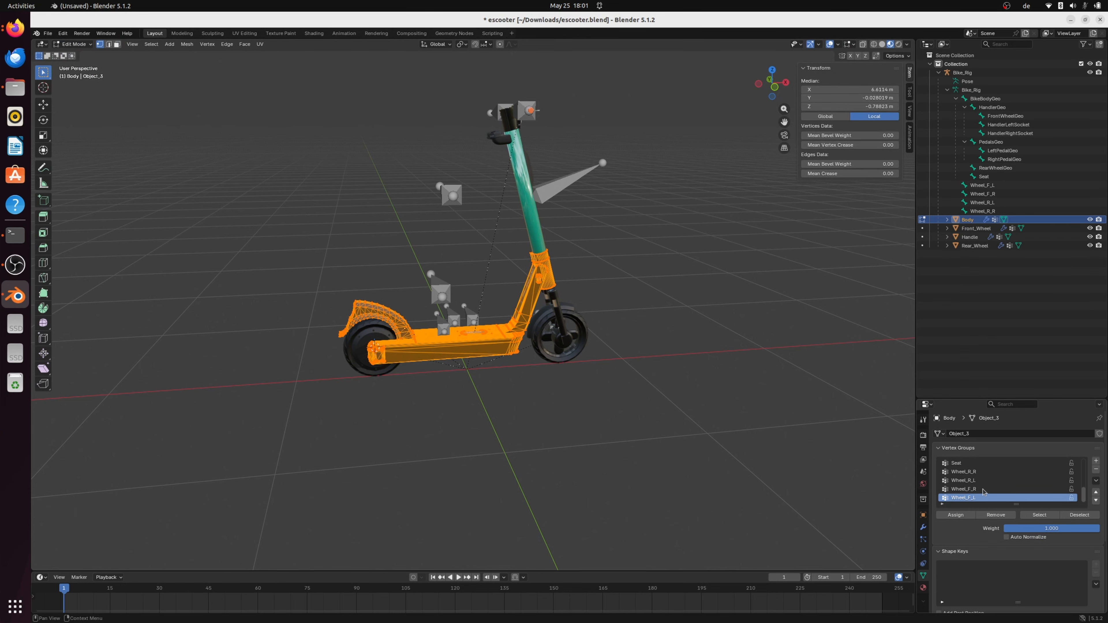
Assign the selected Body vertices to the BikeBodyGeo vertex group at weight 1.000 and return to Object Mode.
scroll(984, 491, "up", 4)
scroll(985, 489, "up", 5)
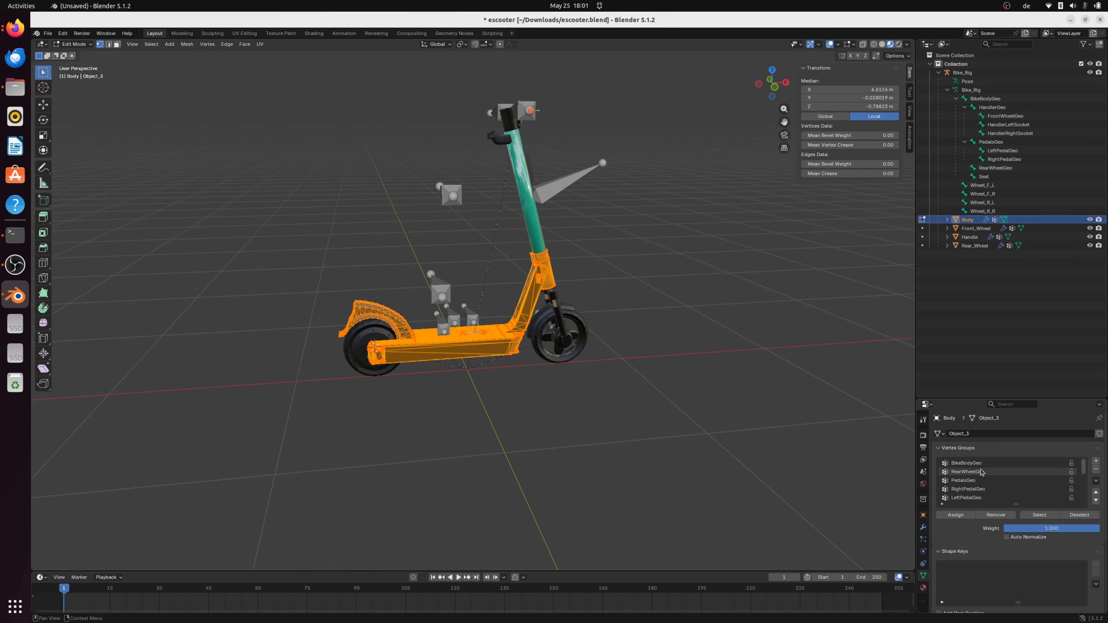
left_click(969, 463)
left_click(956, 515)
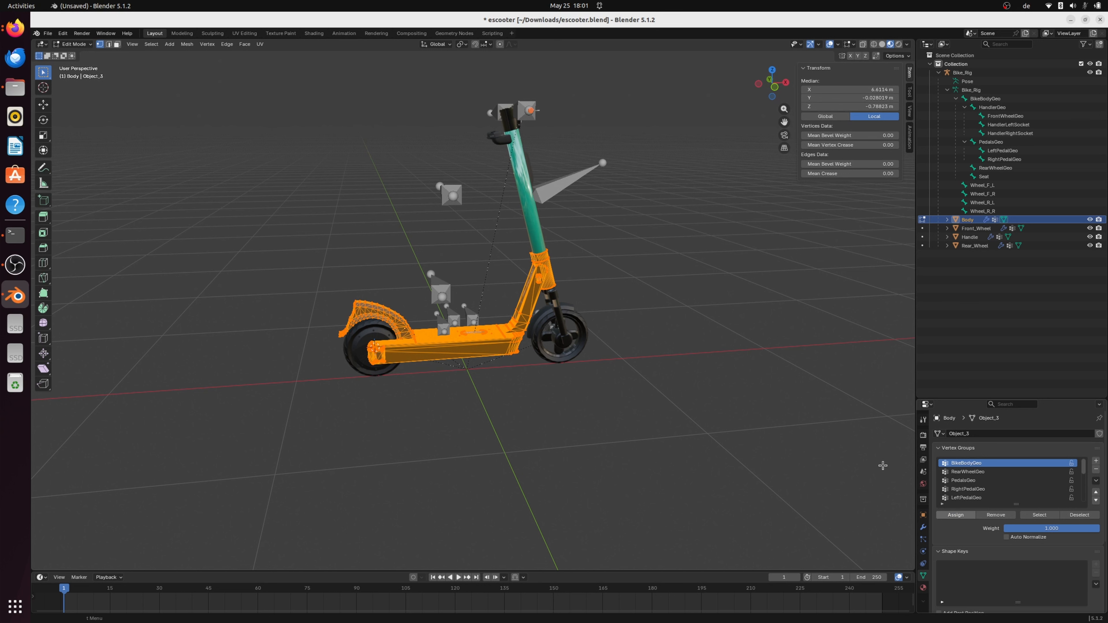
left_click(672, 320)
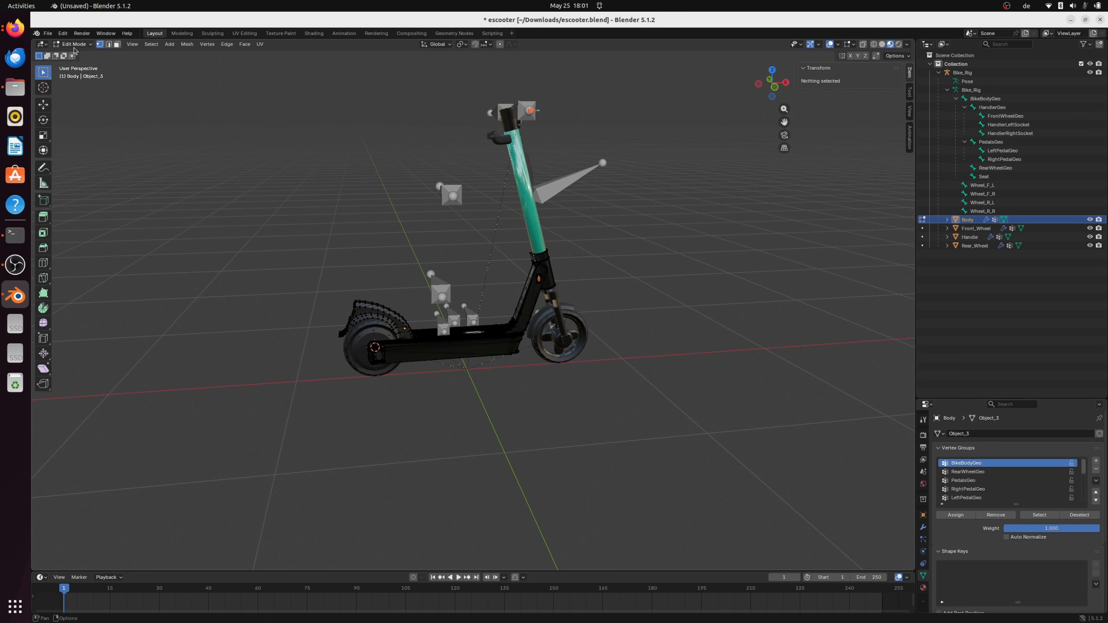
left_click(74, 44)
left_click(71, 54)
Open the Handle mesh in Edit Mode and isolate it in local view.
middle_click_drag(696, 284, 738, 287)
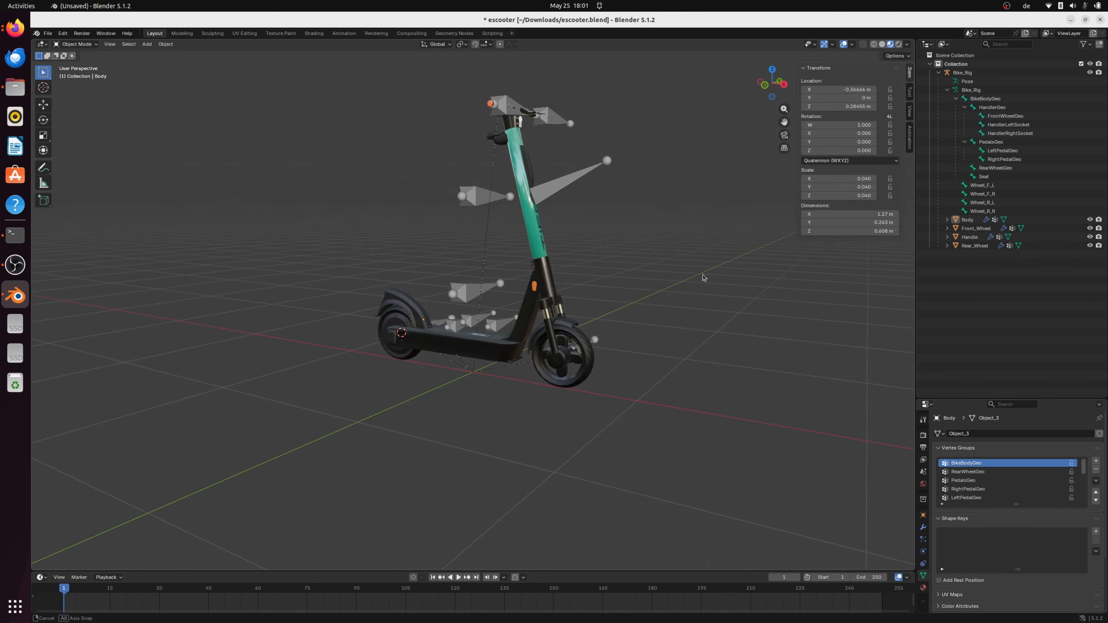
left_click(969, 237)
left_click(973, 246)
left_click(969, 237)
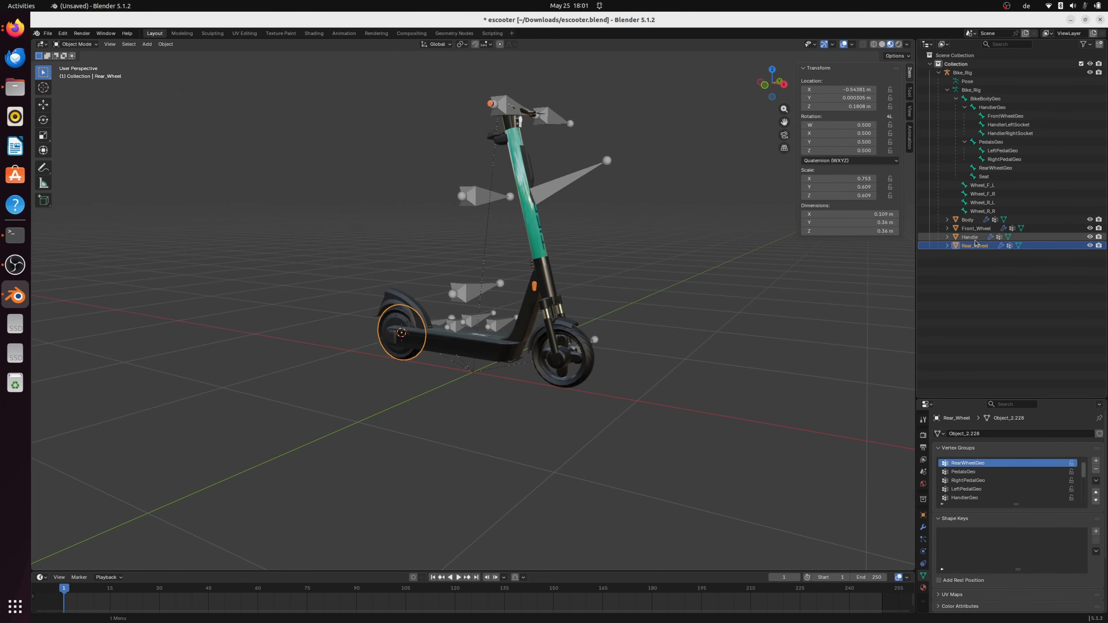
middle_click_drag(688, 371, 585, 227)
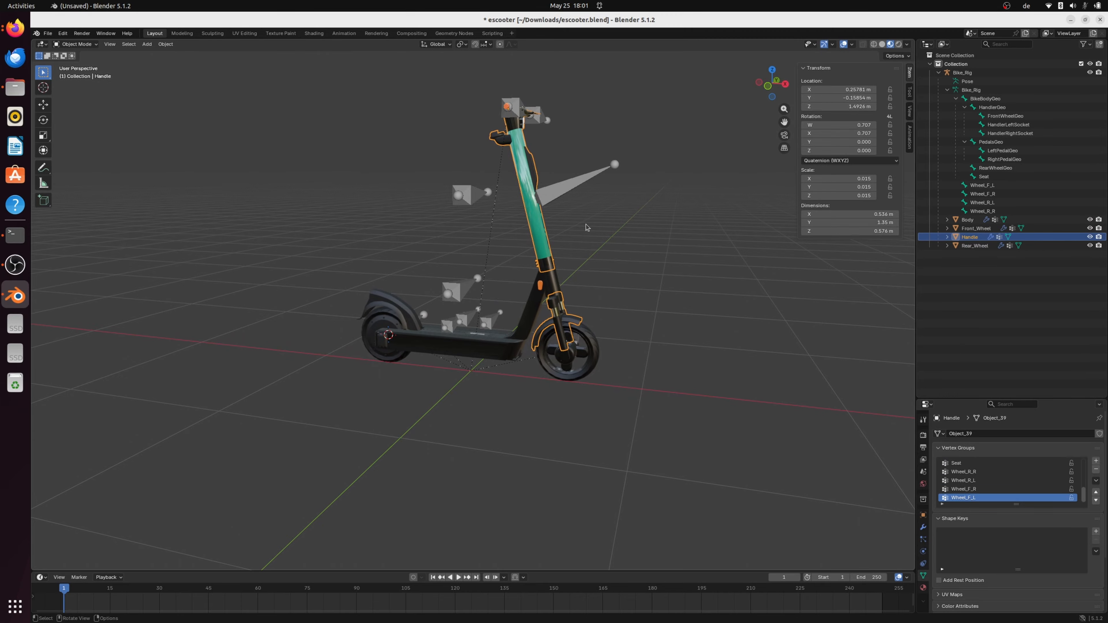
left_click(556, 193)
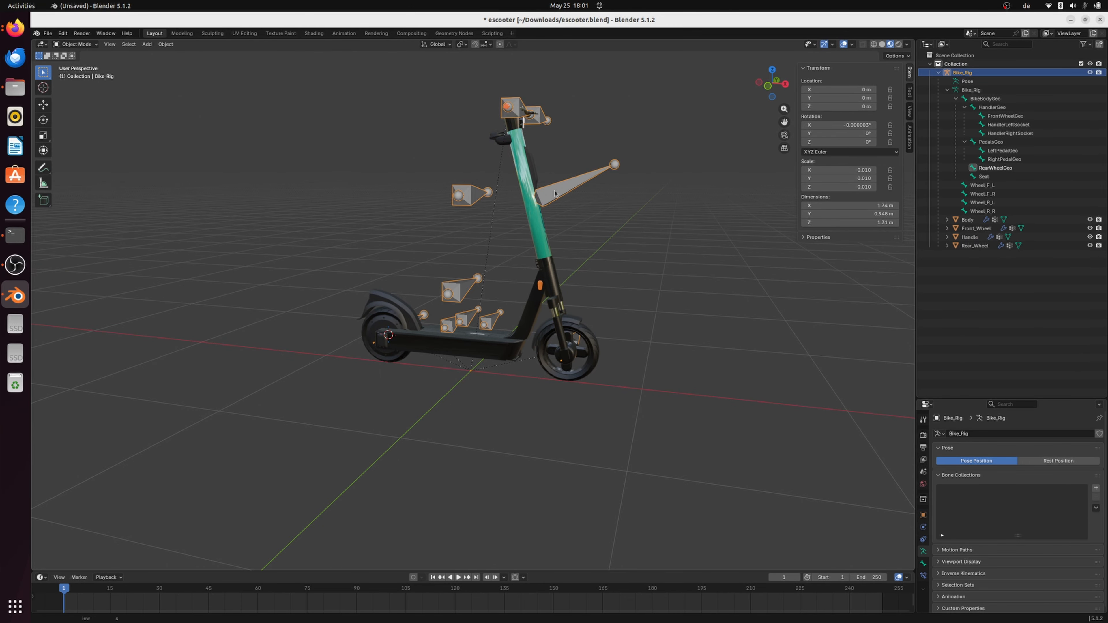
left_click(653, 289)
left_click(970, 237)
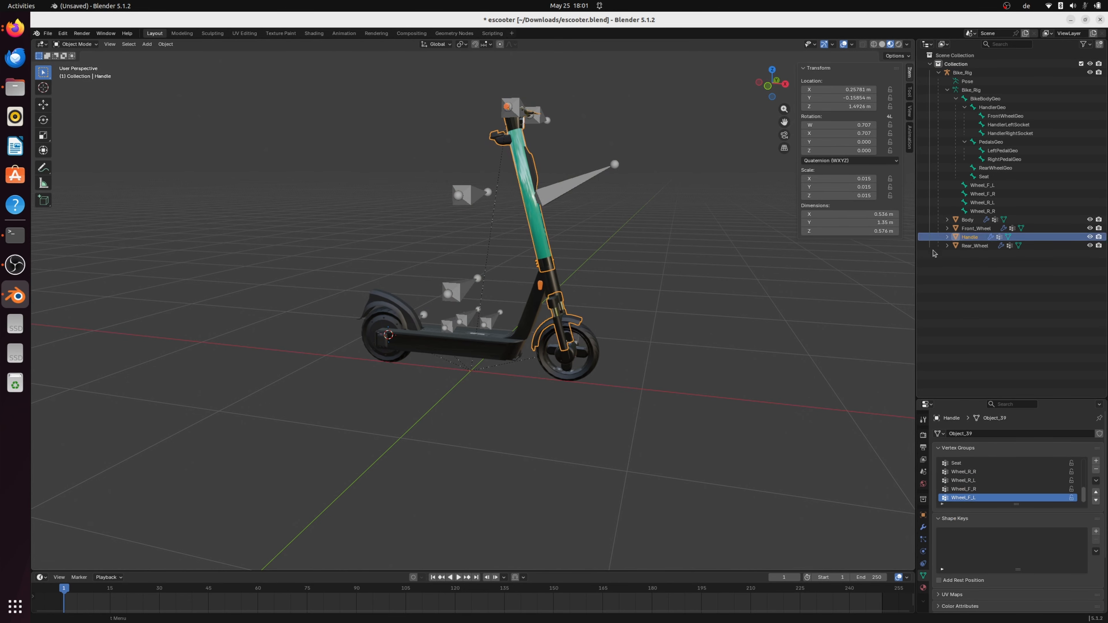
left_click(75, 44)
left_click(72, 63)
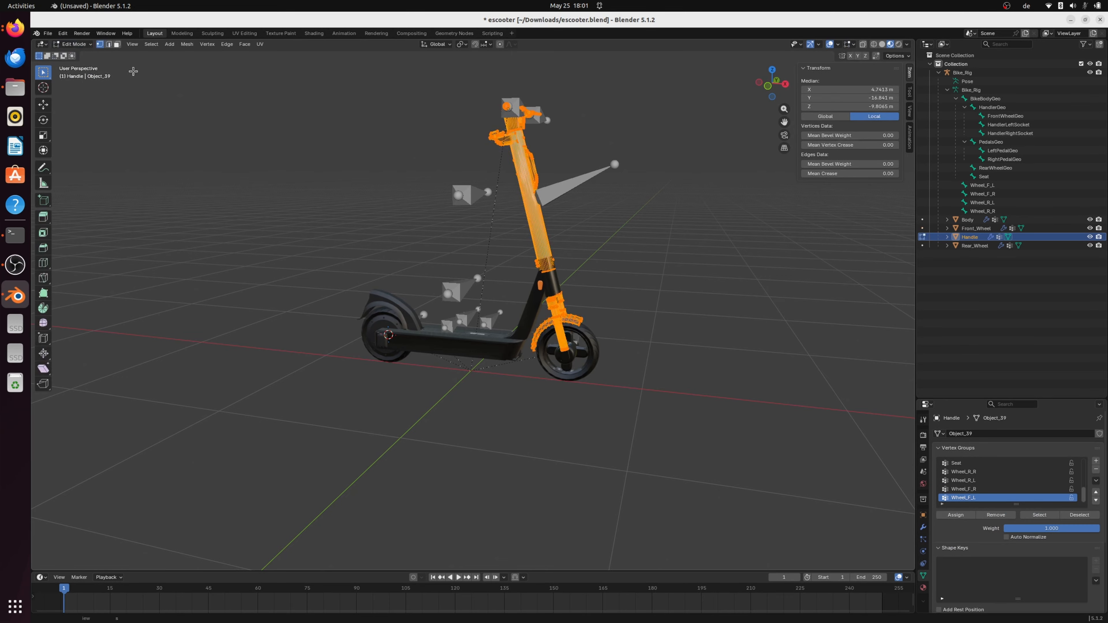
key("KP_Divide")
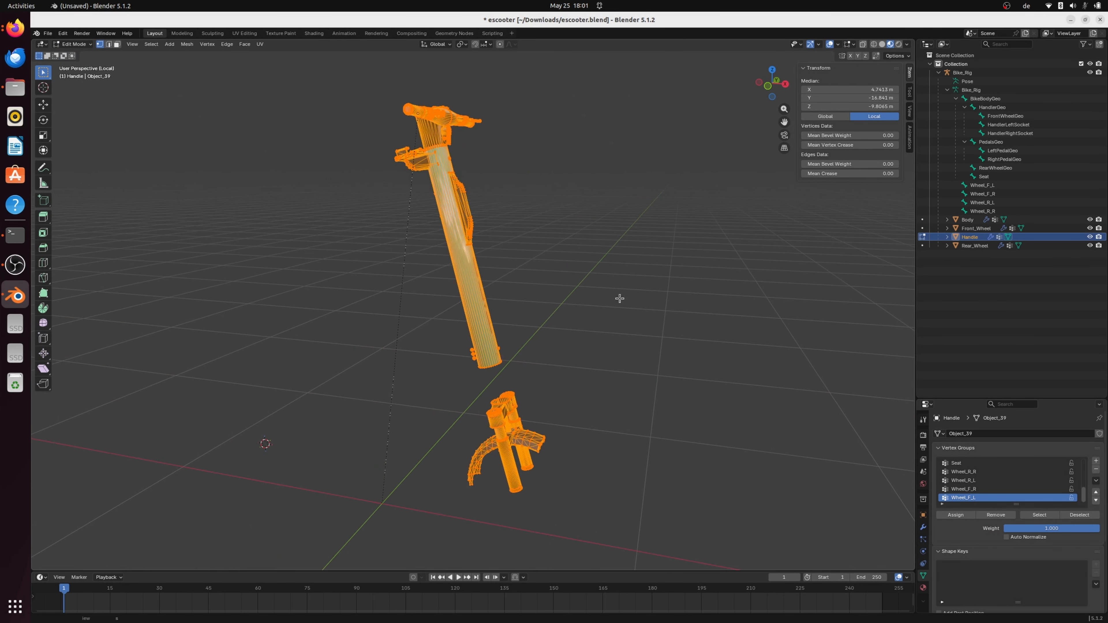
Assign all Handle vertices to the HandlerGeo vertex group at weight 1.000, return to Object Mode and leave local view.
key("alt+a")
key("a")
scroll(986, 480, "up", 4)
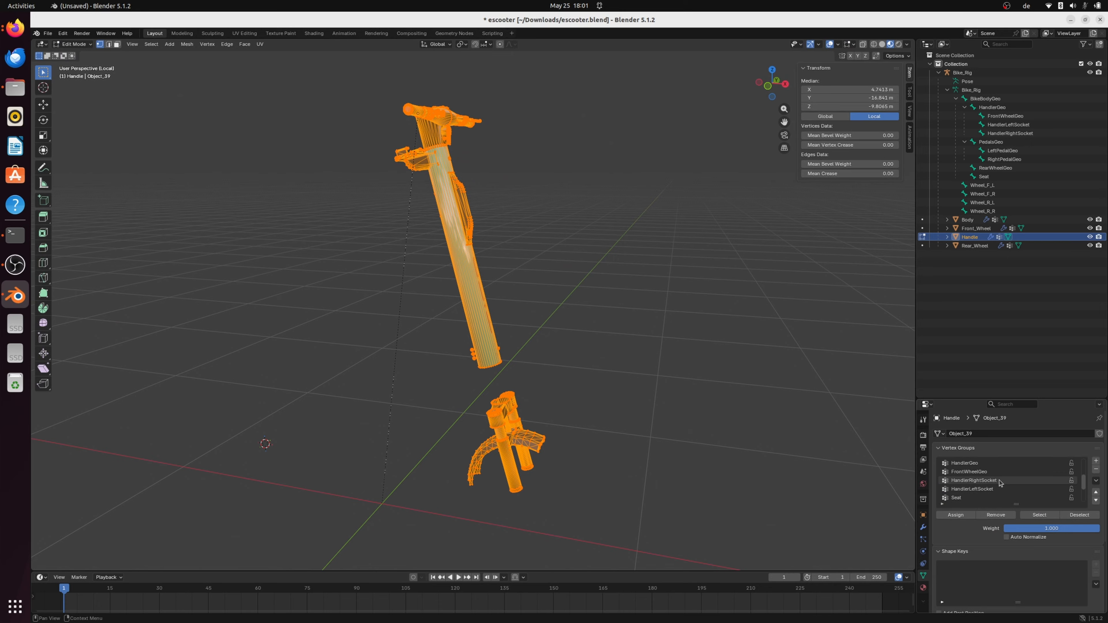
left_click(969, 465)
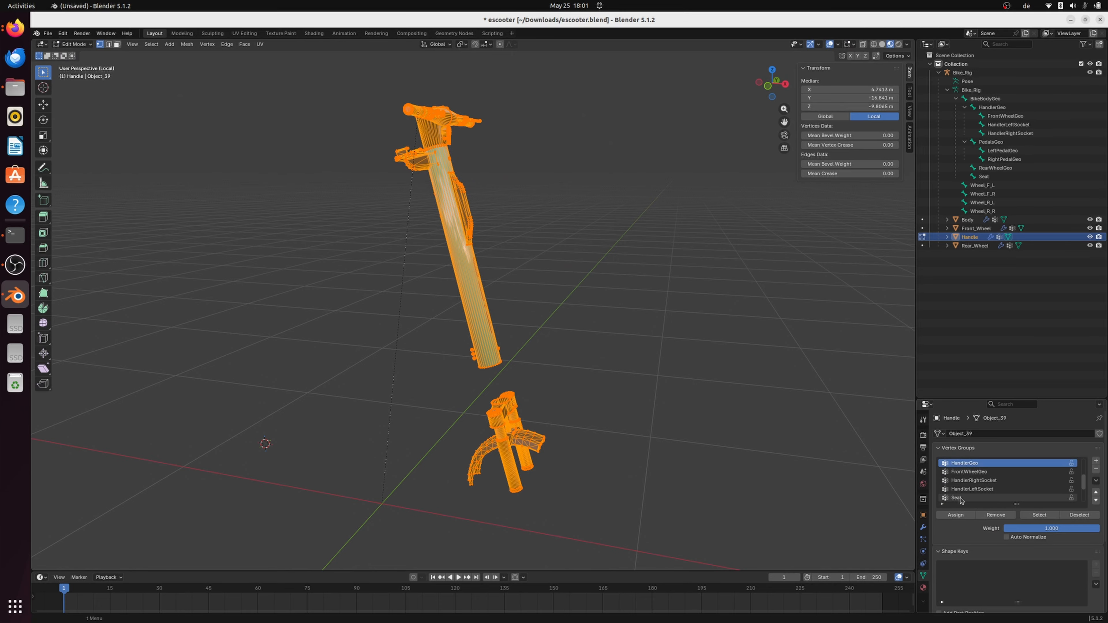
left_click(955, 515)
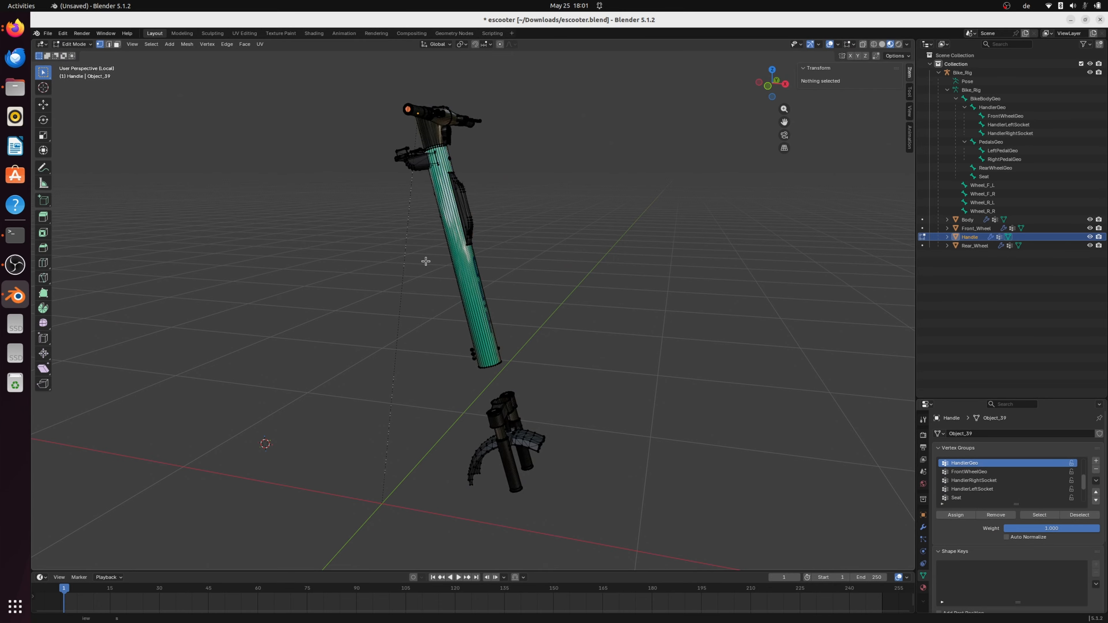
key("alt+a")
left_click(74, 45)
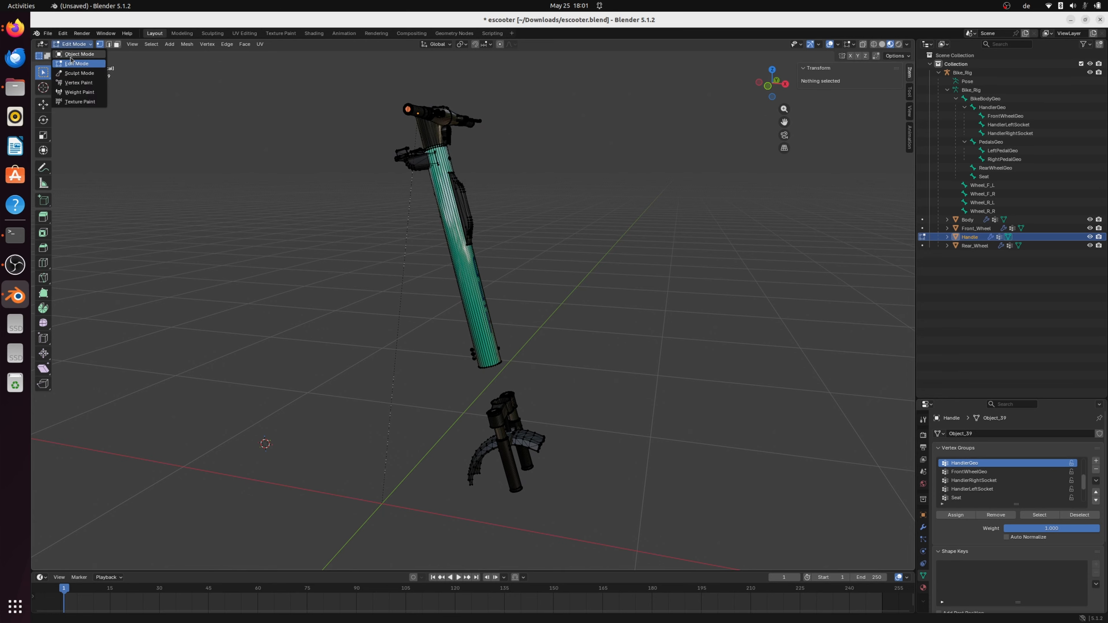
left_click(71, 54)
key("KP_Divide")
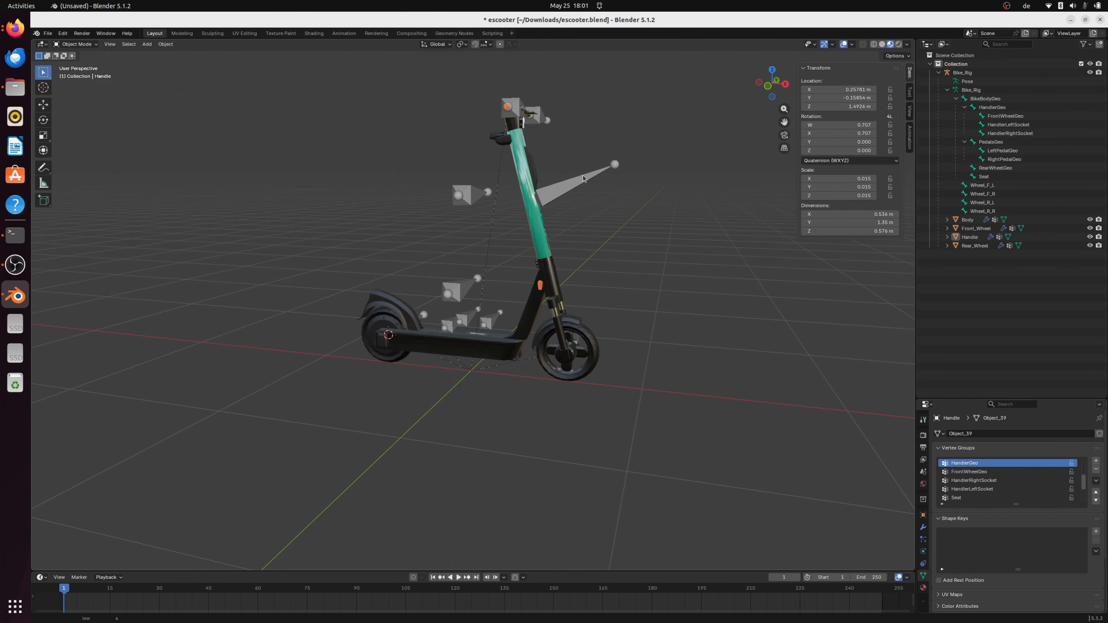
Put Bike_Rig in Pose Mode and test-rotate the HandlerGeo bone about its local Z axis, cancelling the rotation.
left_click(977, 73)
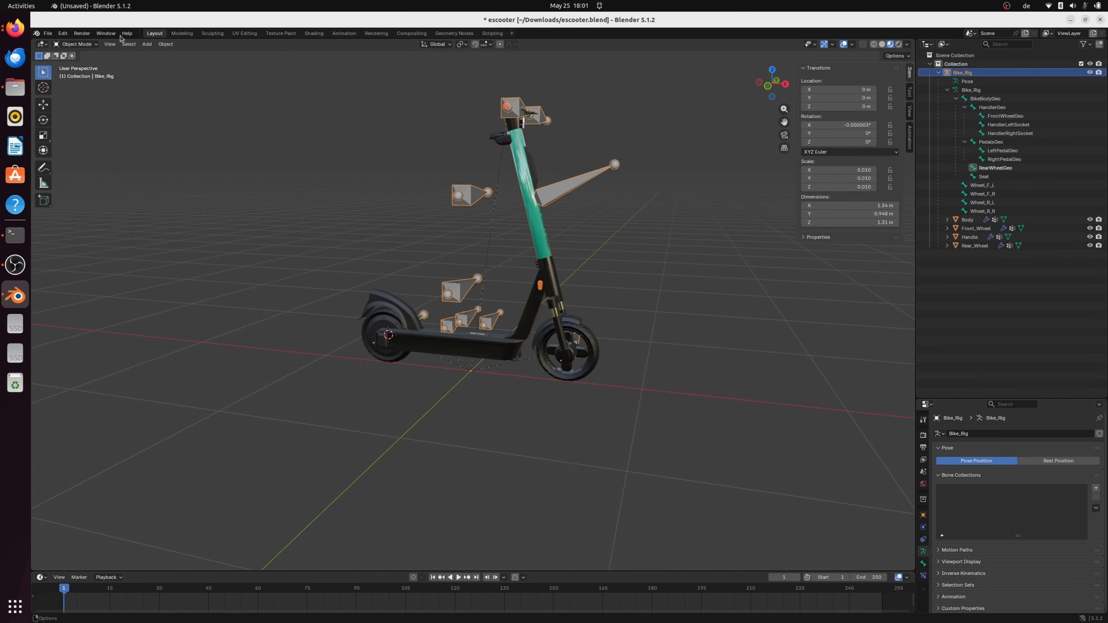
left_click(87, 46)
left_click(72, 71)
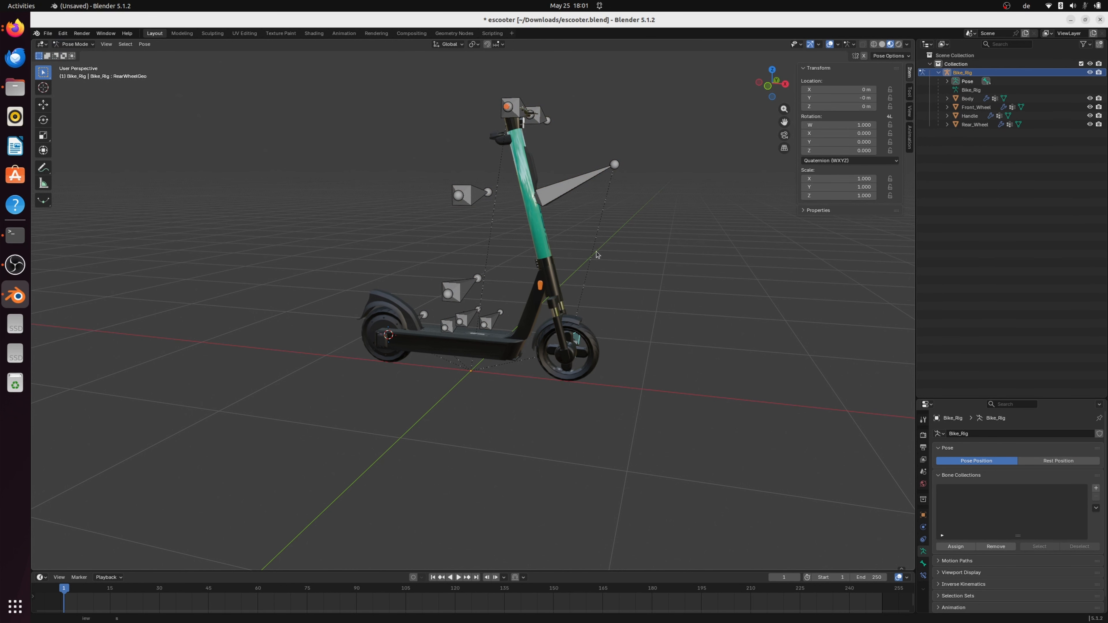
left_click(558, 197)
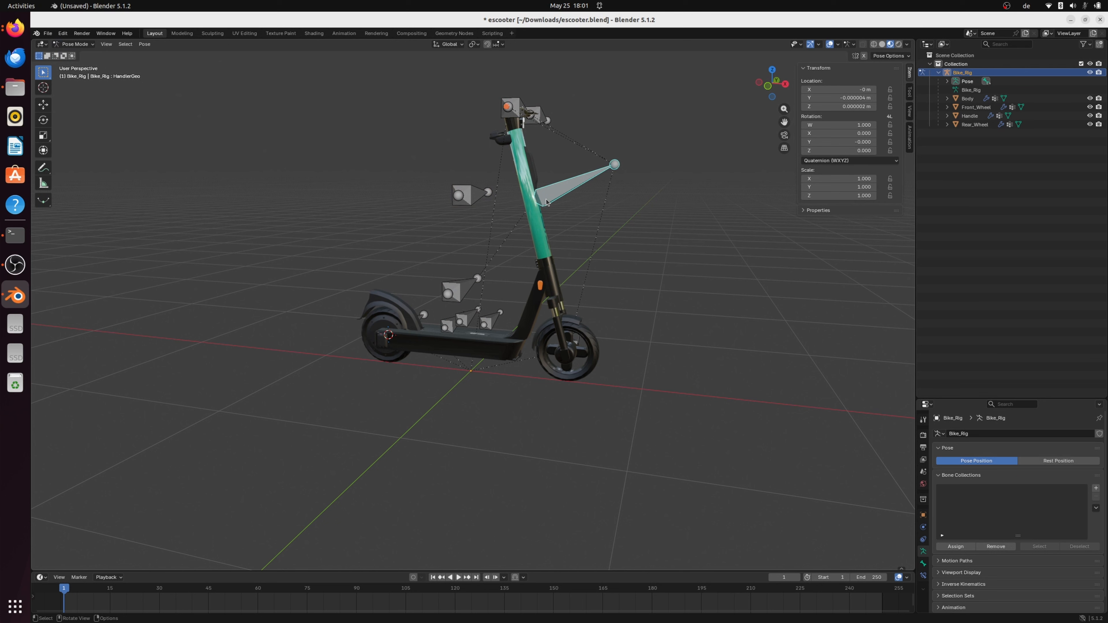
key("r")
key("z")
key("z")
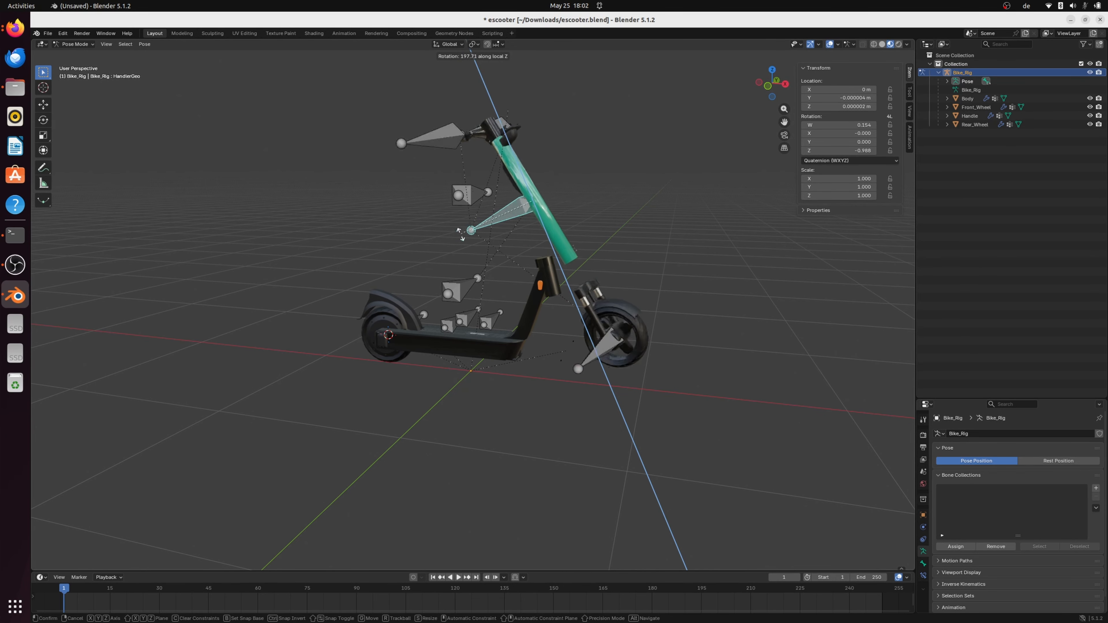
key("Escape")
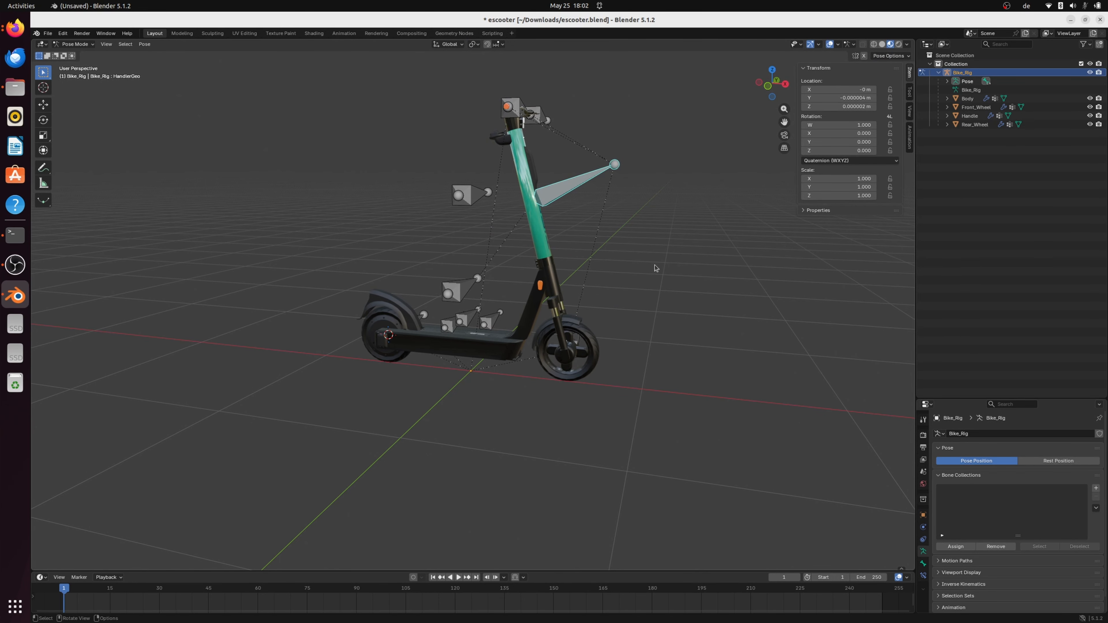
Test-move the BikeBodyGeo bone along the X axis in front view, cancel the move and return to Object Mode.
middle_click_drag(656, 269, 708, 246)
left_click(533, 152)
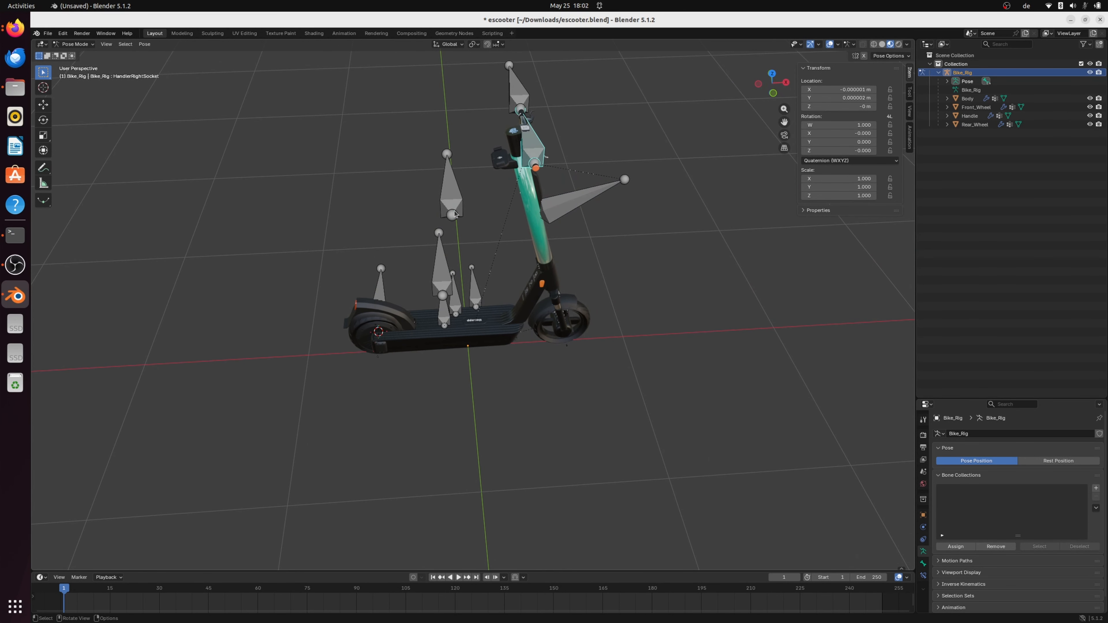
left_click(454, 213)
left_click(773, 93)
left_click(442, 303)
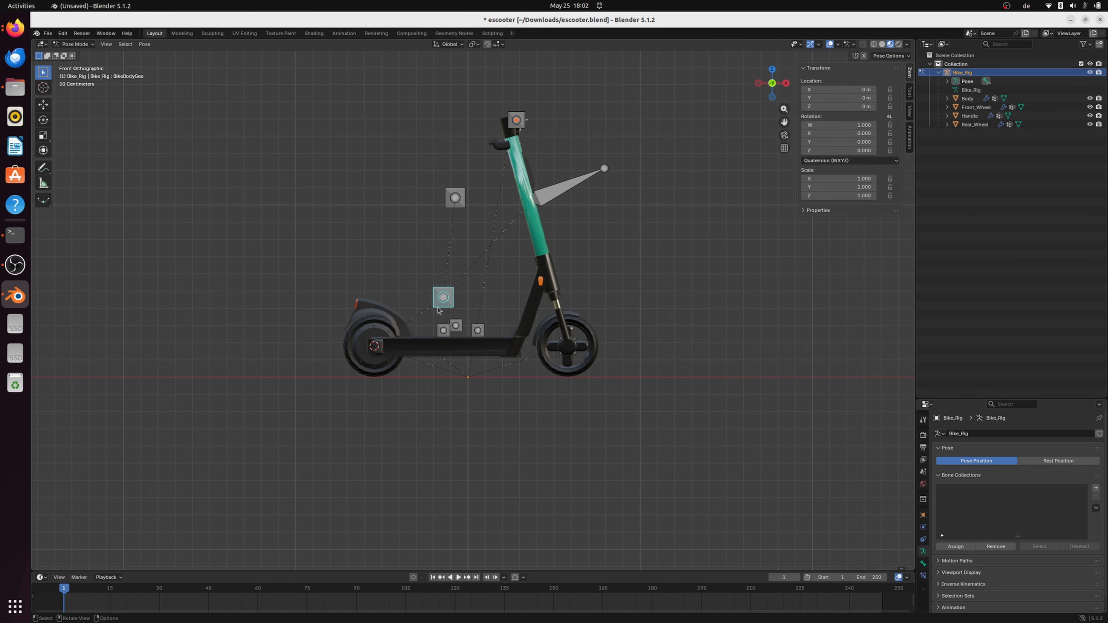
key("g")
key("x")
right_click(497, 325)
left_click(681, 265)
left_click(75, 44)
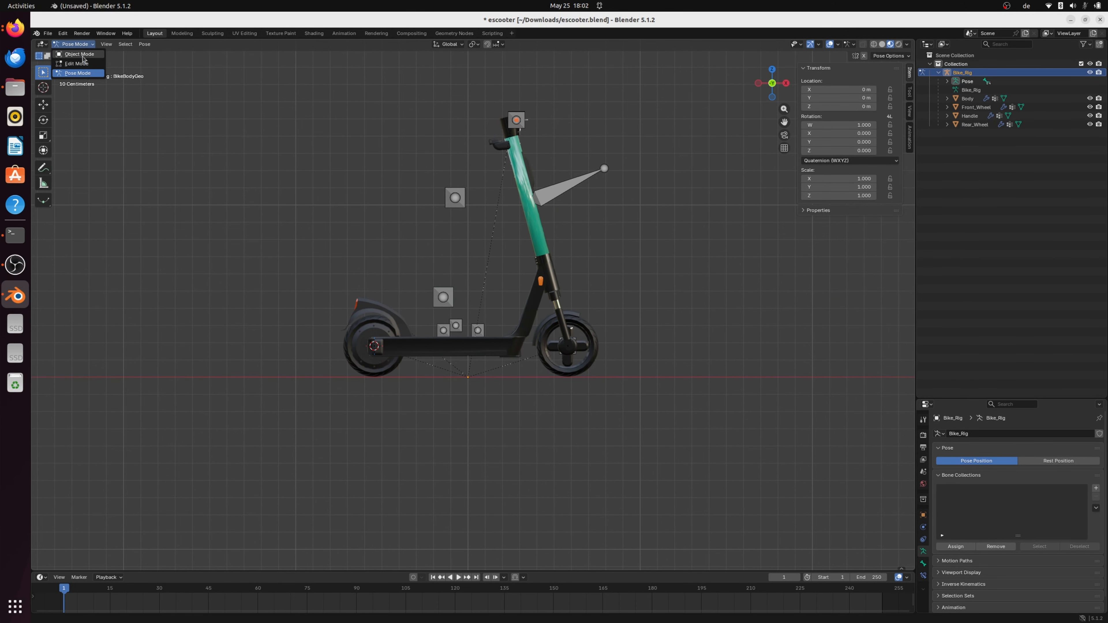
left_click(83, 54)
middle_click_drag(703, 275, 640, 298)
left_click(523, 274)
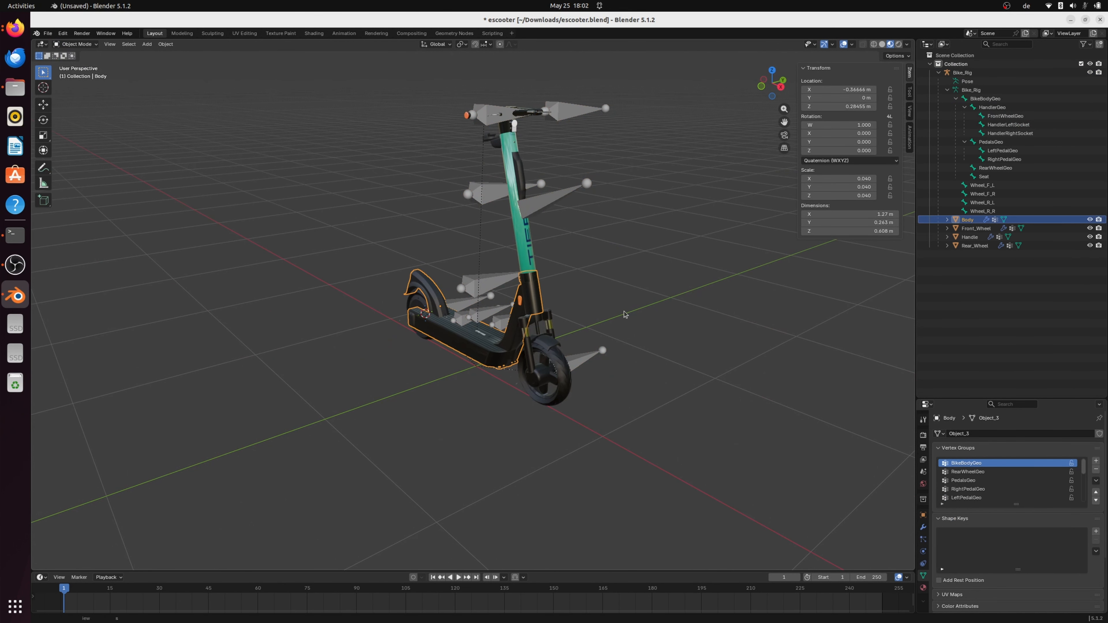
left_click(528, 256)
left_click(762, 87)
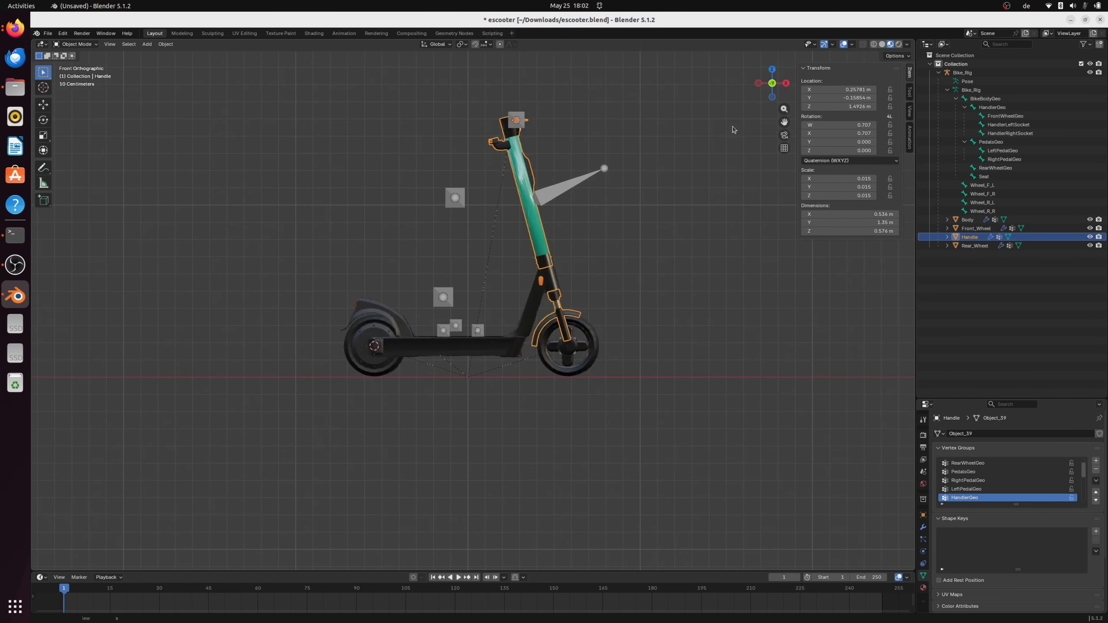
left_click(512, 348)
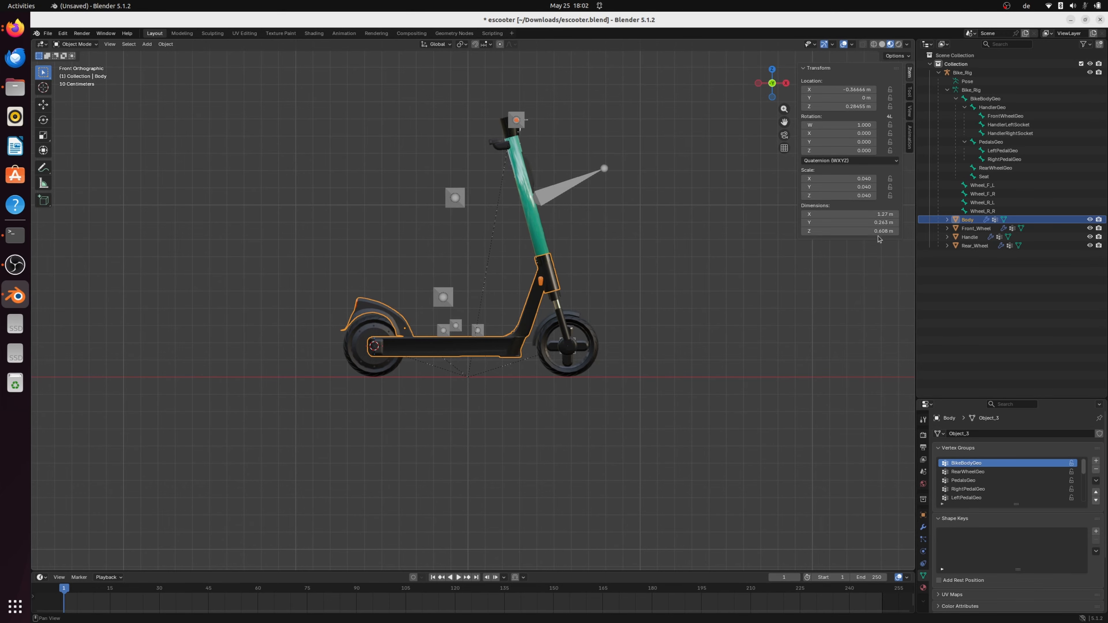
left_click(545, 244)
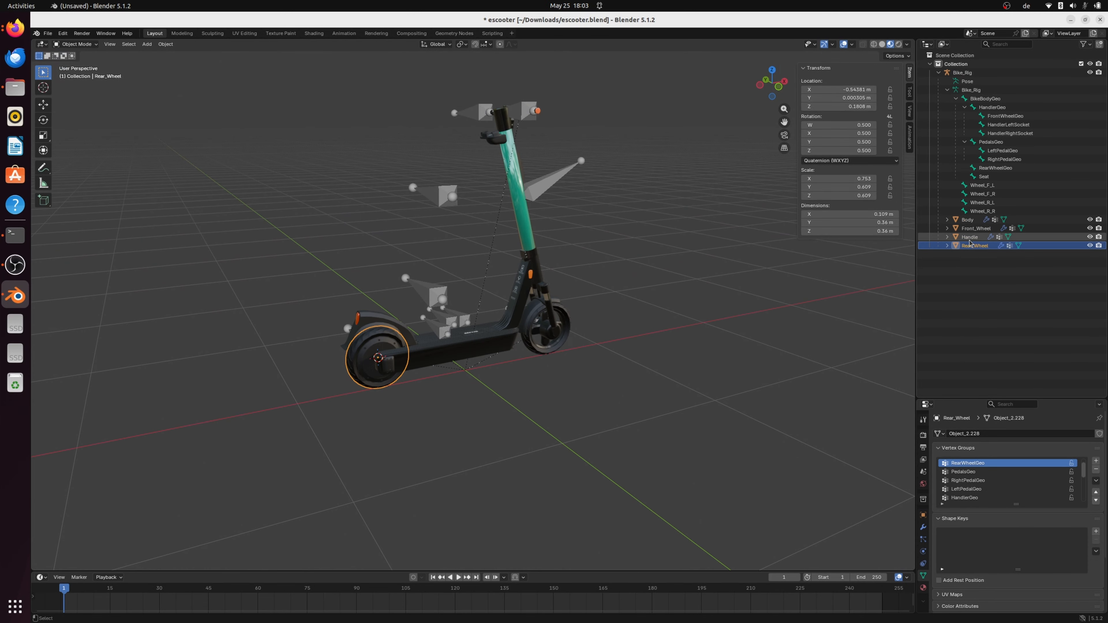
Join the Rear_Wheel, Handle and Front_Wheel meshes into the Body mesh and check its hierarchy under Bike_Rig.
left_click(972, 238, "ctrl")
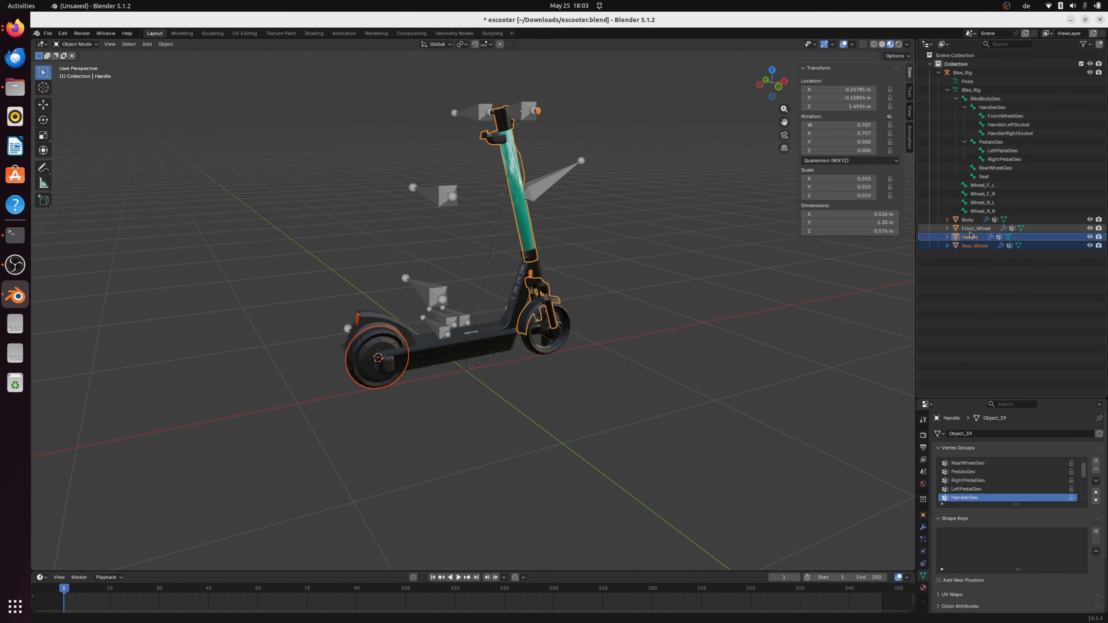
left_click(971, 229, "ctrl")
left_click(971, 221, "ctrl")
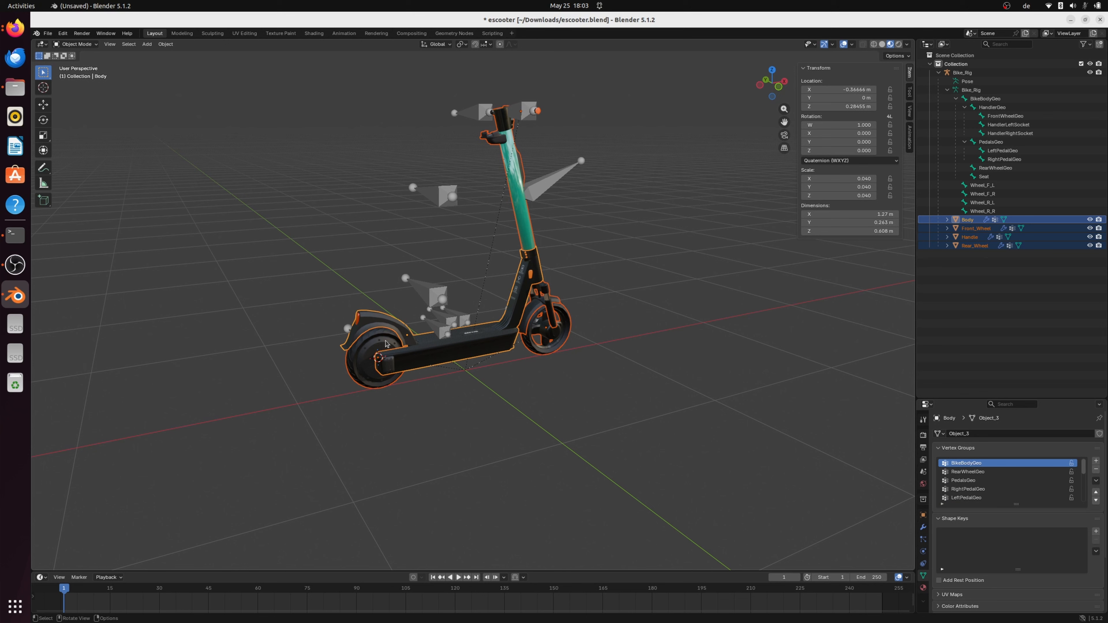
key("ctrl+j")
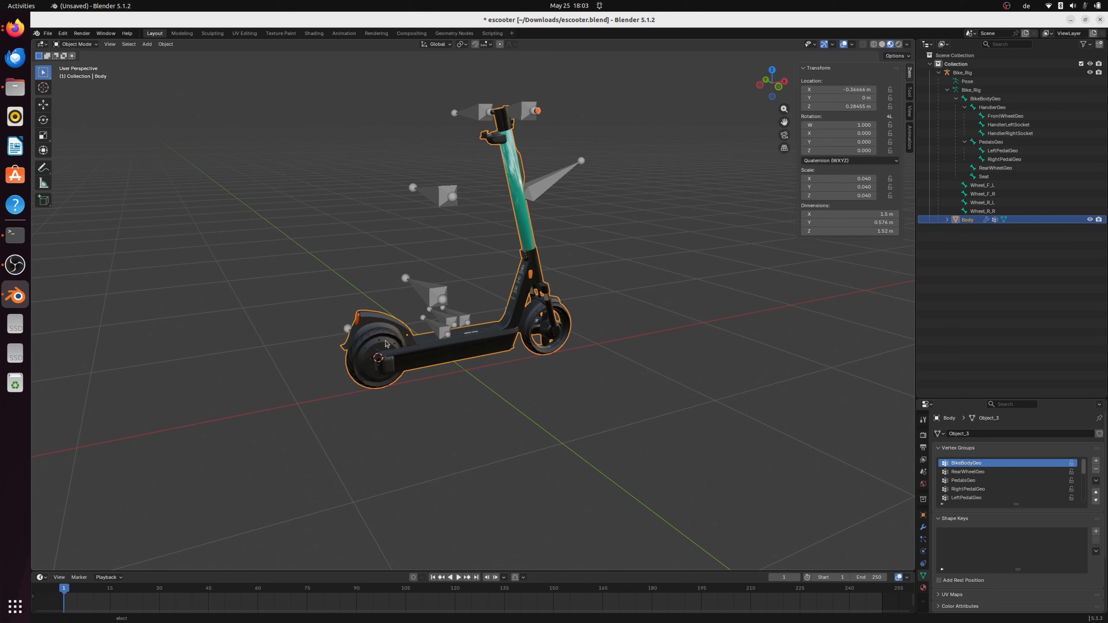
left_click(753, 313)
left_click(948, 219)
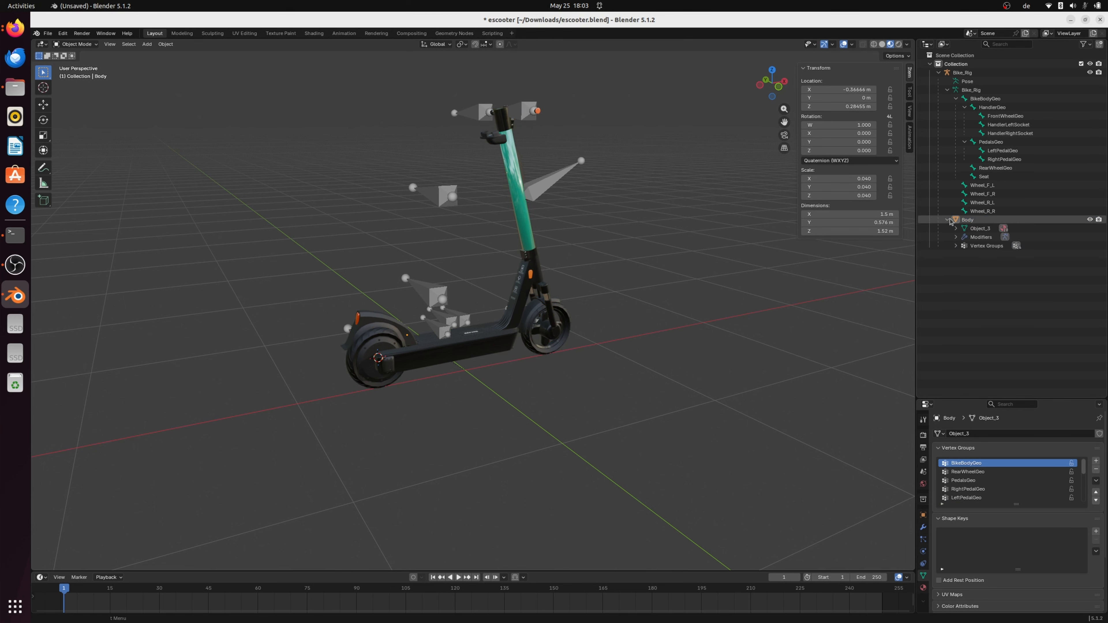
left_click(939, 73)
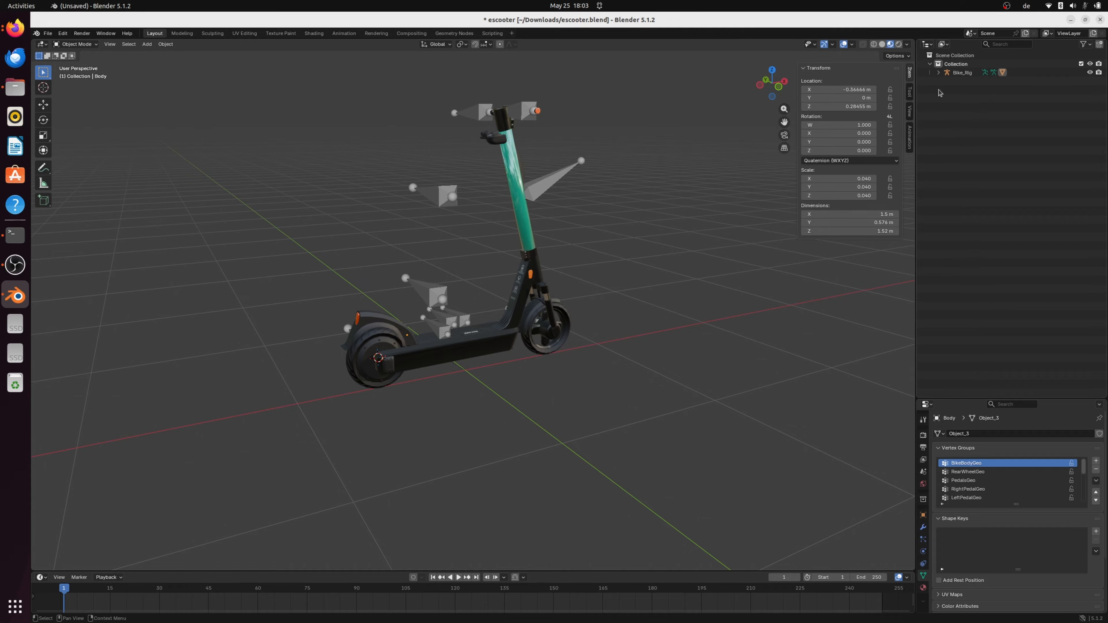
left_click(939, 72)
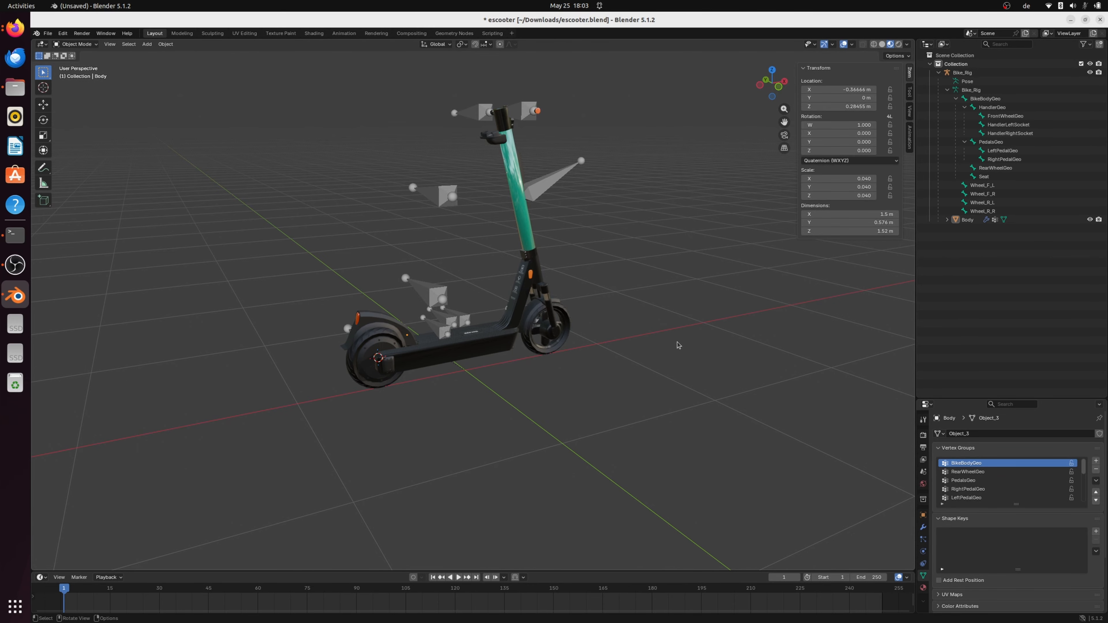
Select all objects and set up an FBX export with Path Mode Copy and only the Armature and Mesh object types.
key("a")
key("KP_Decimal")
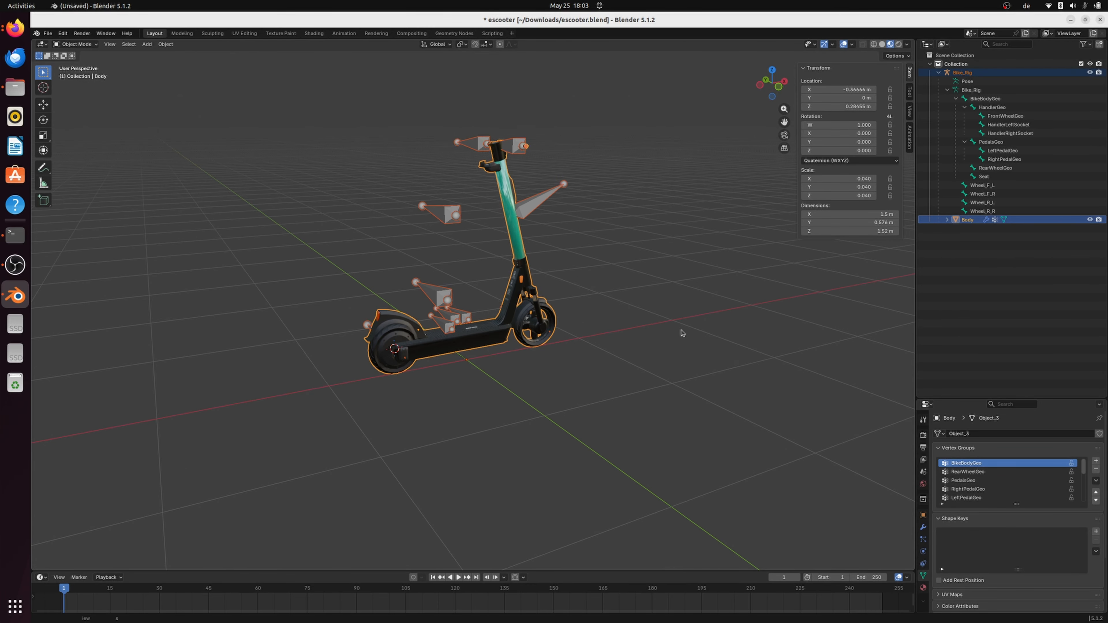
left_click(47, 35)
mouse_move(74, 165)
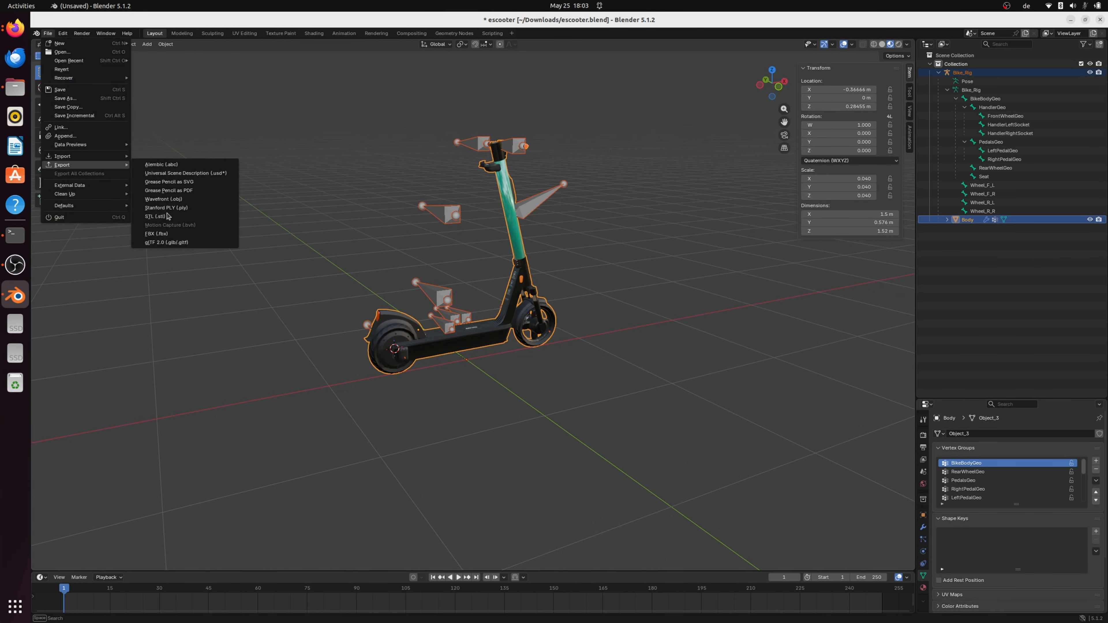
left_click(156, 234)
left_click(583, 280)
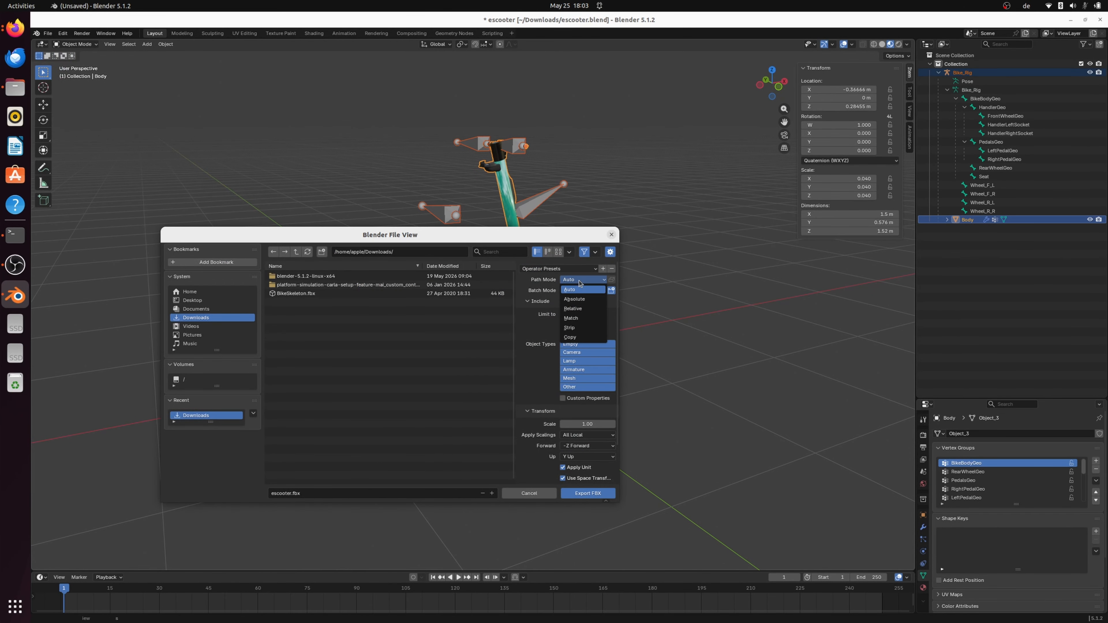
left_click(570, 337)
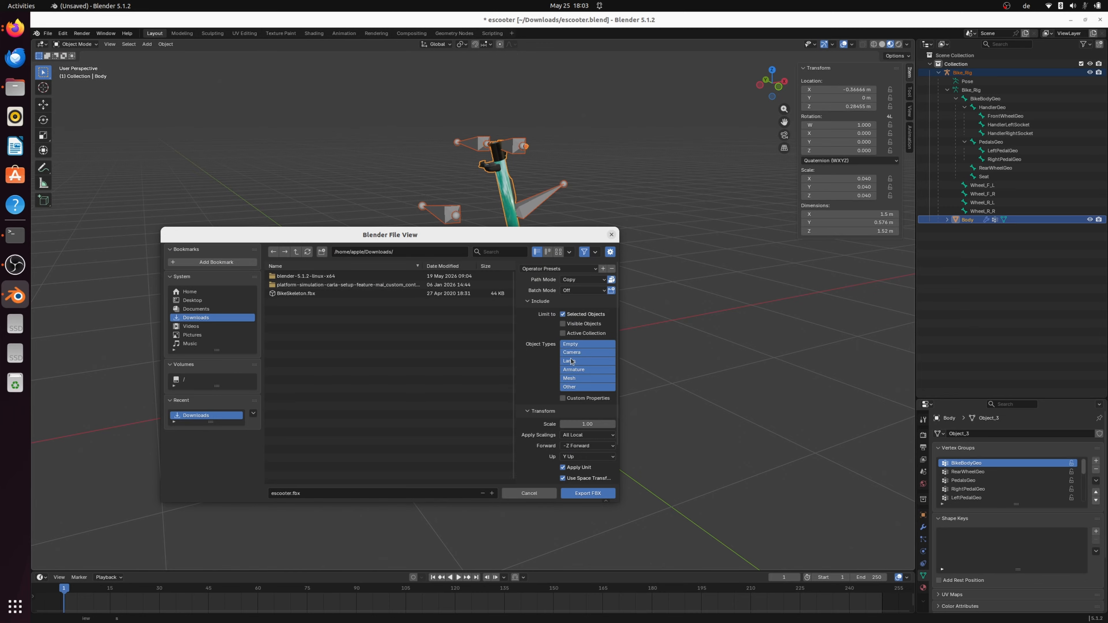
left_click(573, 369)
left_click(575, 378, "shift")
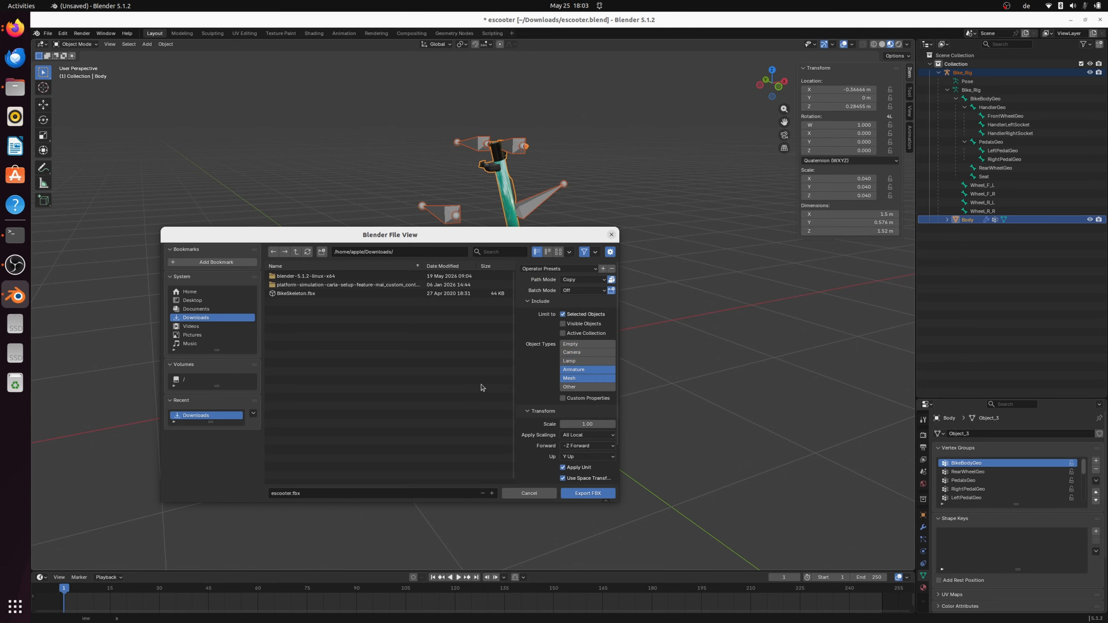
Set the FBX export axes to X Forward and Z Up.
scroll(538, 364, "down", 2)
left_click(582, 405)
left_click(572, 414)
left_click(575, 415)
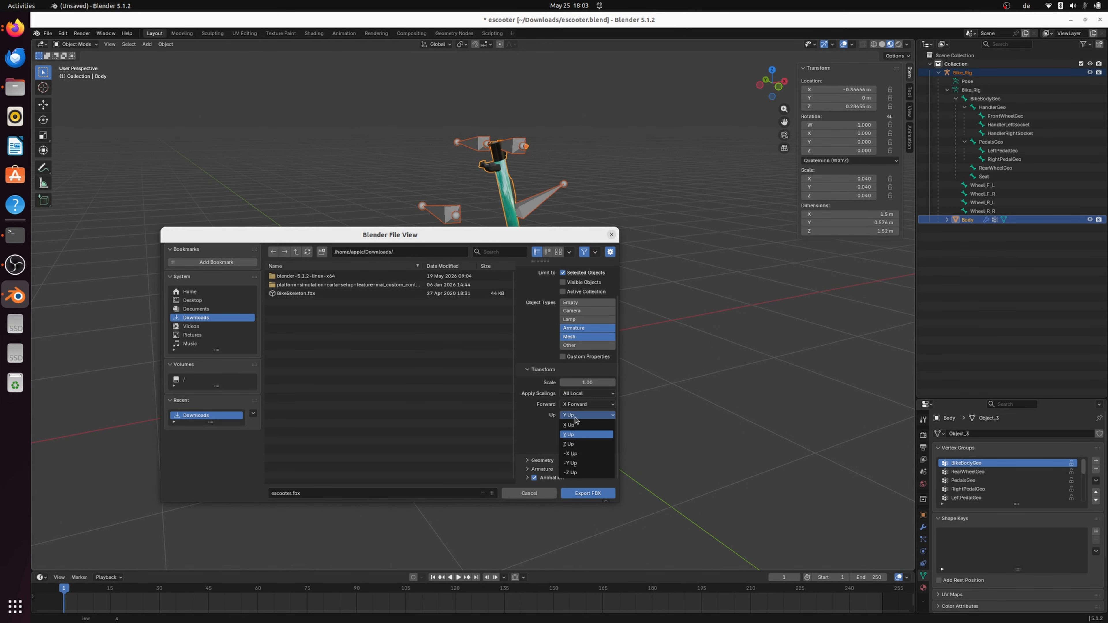
left_click(568, 444)
Change the Smoothing option in the geometry settings of the FBX export.
left_click(533, 461)
scroll(529, 439, "down", 3)
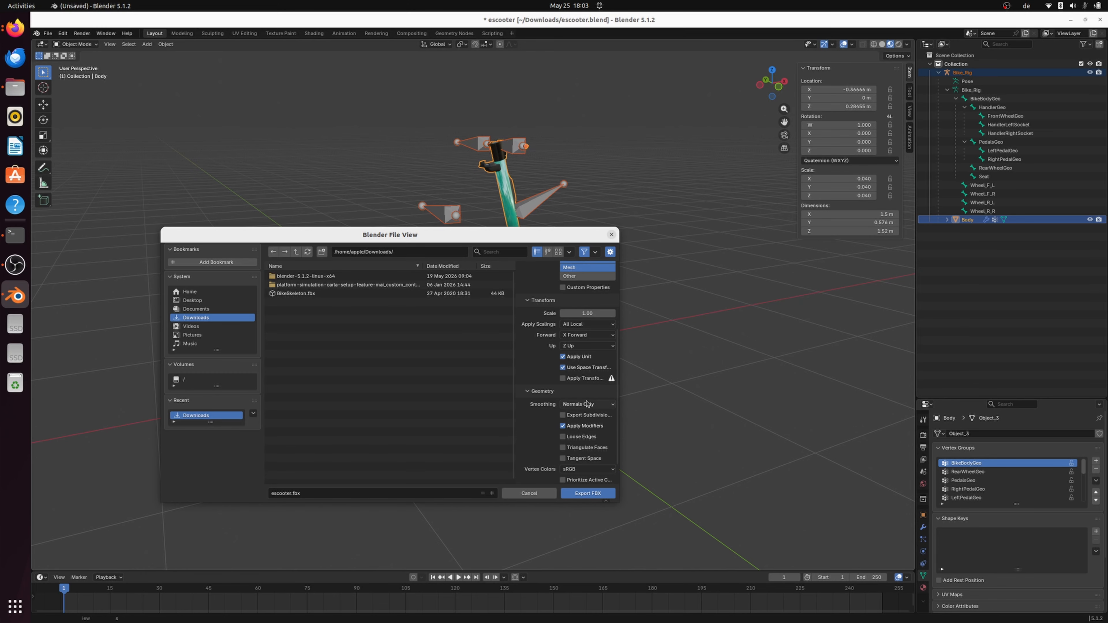
left_click(587, 405)
left_click(576, 424)
left_click(529, 392)
Exclude animation from the FBX export and export the rigged scooter as escooter.fbx to the Downloads folder.
left_click(527, 470)
scroll(533, 470, "down", 3)
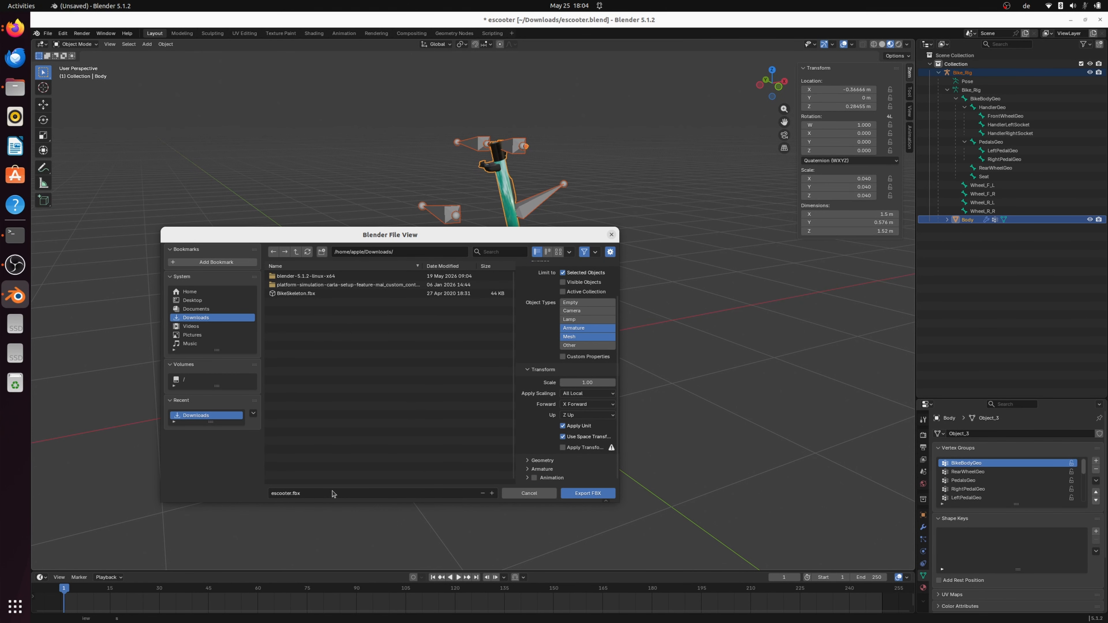
left_click(373, 491)
left_click(585, 494)
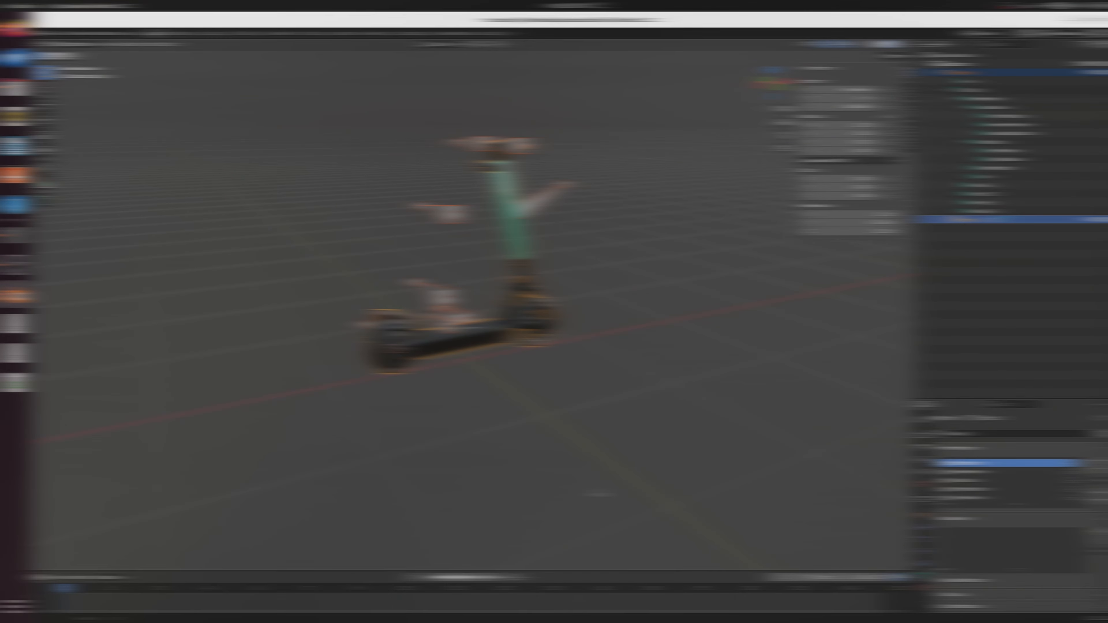